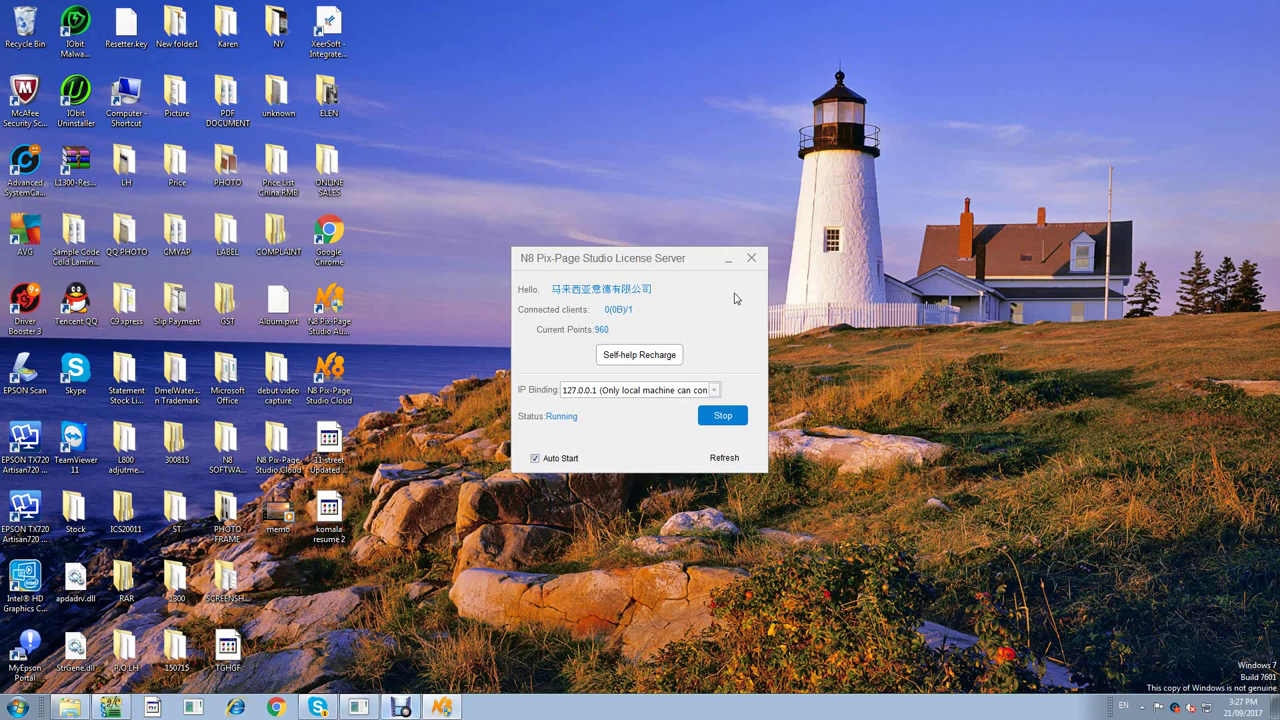
Minimize the N8 Pix-Page Studio License Server, restore its main window from the system tray, and minimize it again.
{"action": "left_click", "coordinate": [728, 258]}
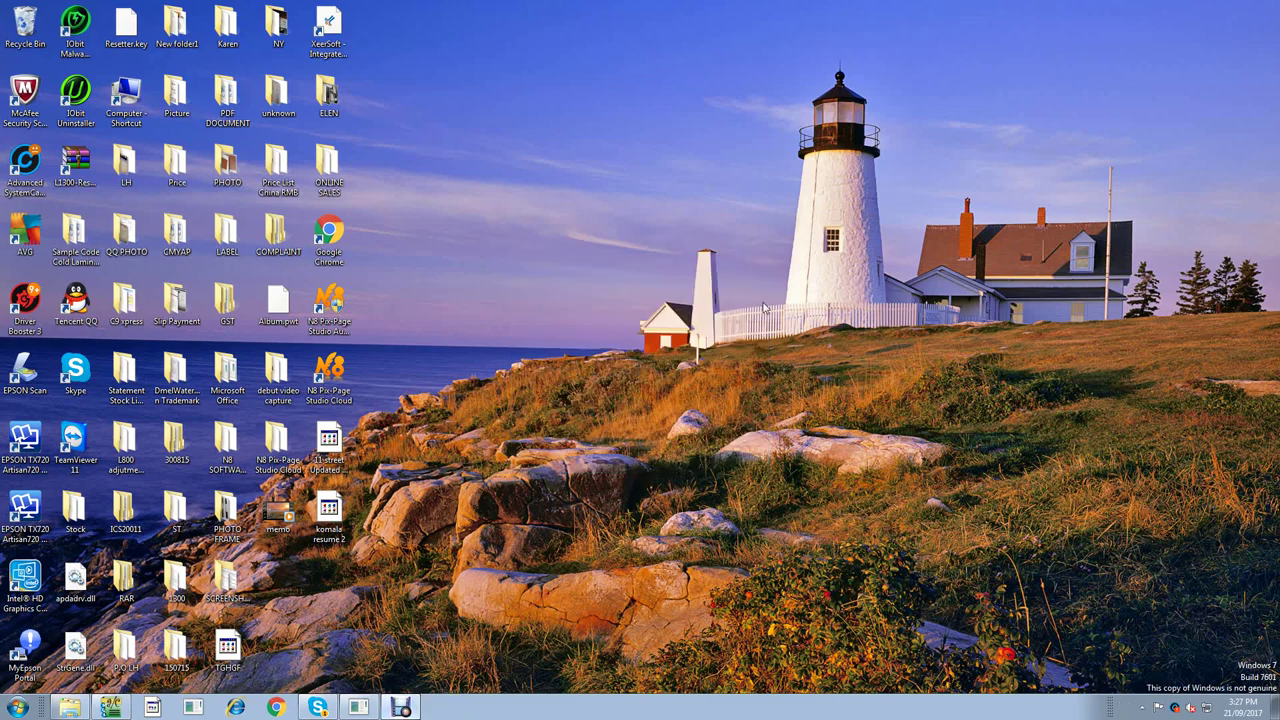
{"action": "left_click", "coordinate": [1142, 710]}
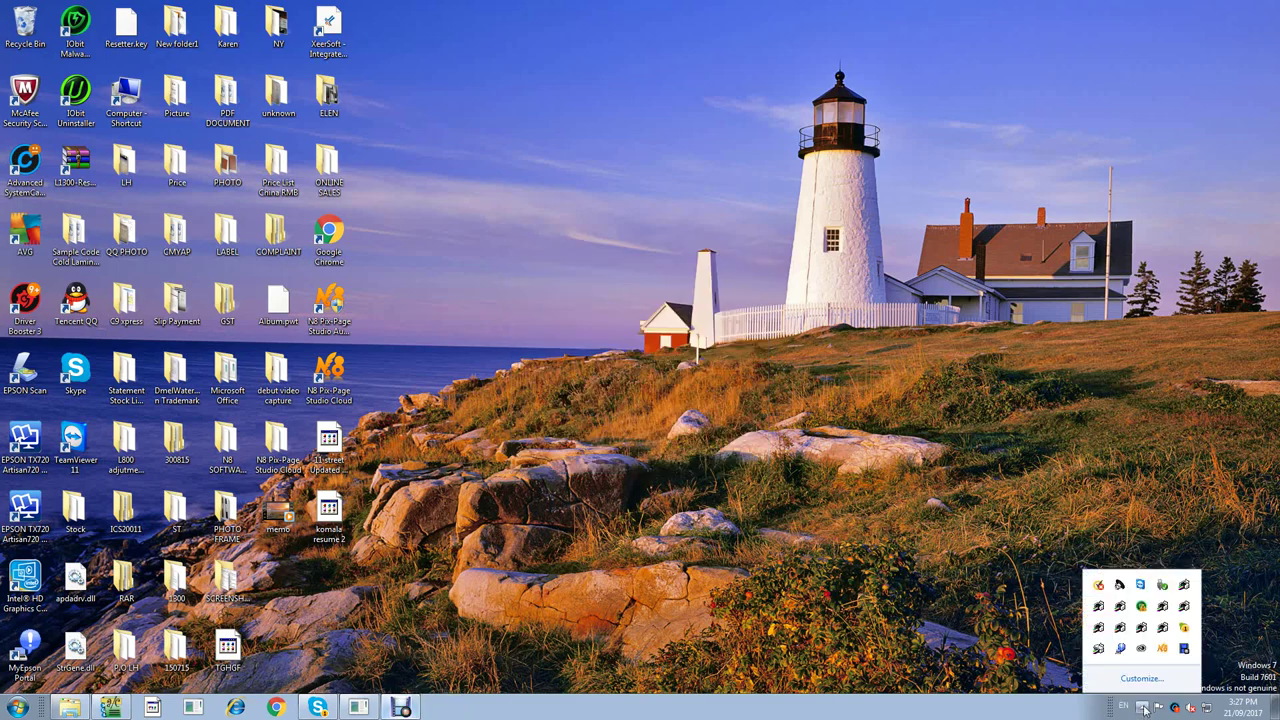
{"action": "right_click", "coordinate": [1163, 653]}
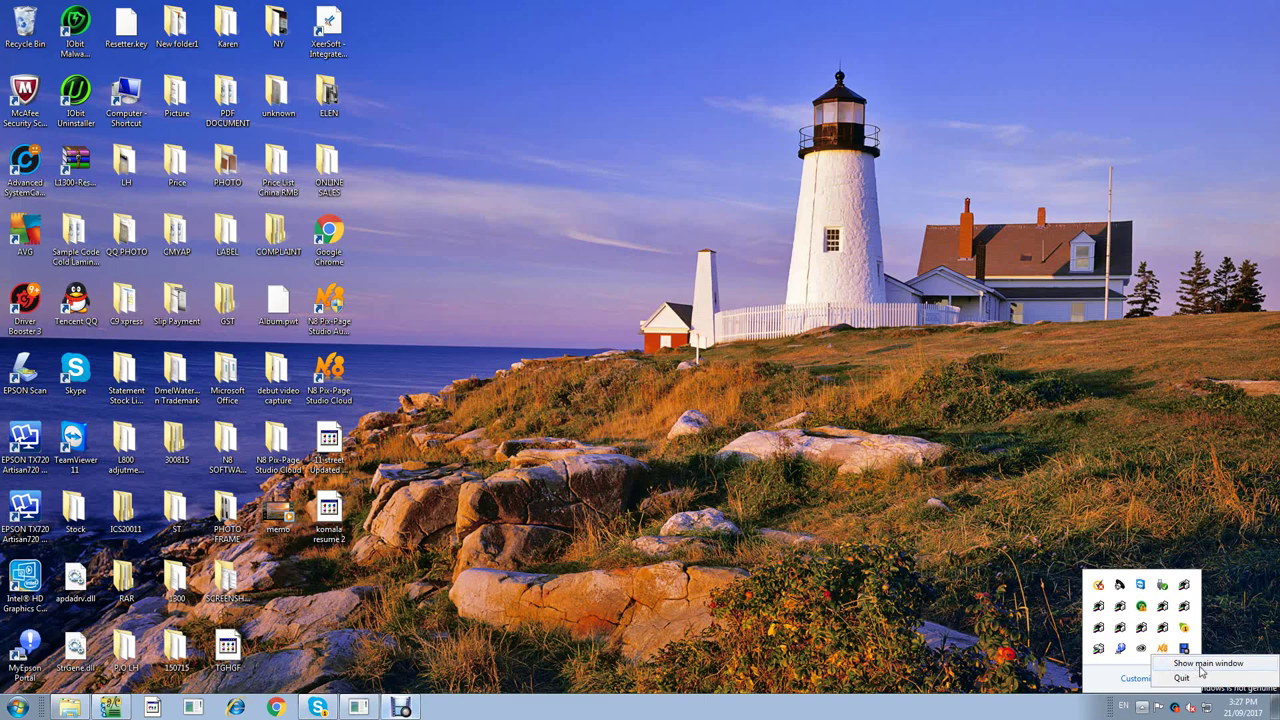
{"action": "left_click", "coordinate": [1203, 663]}
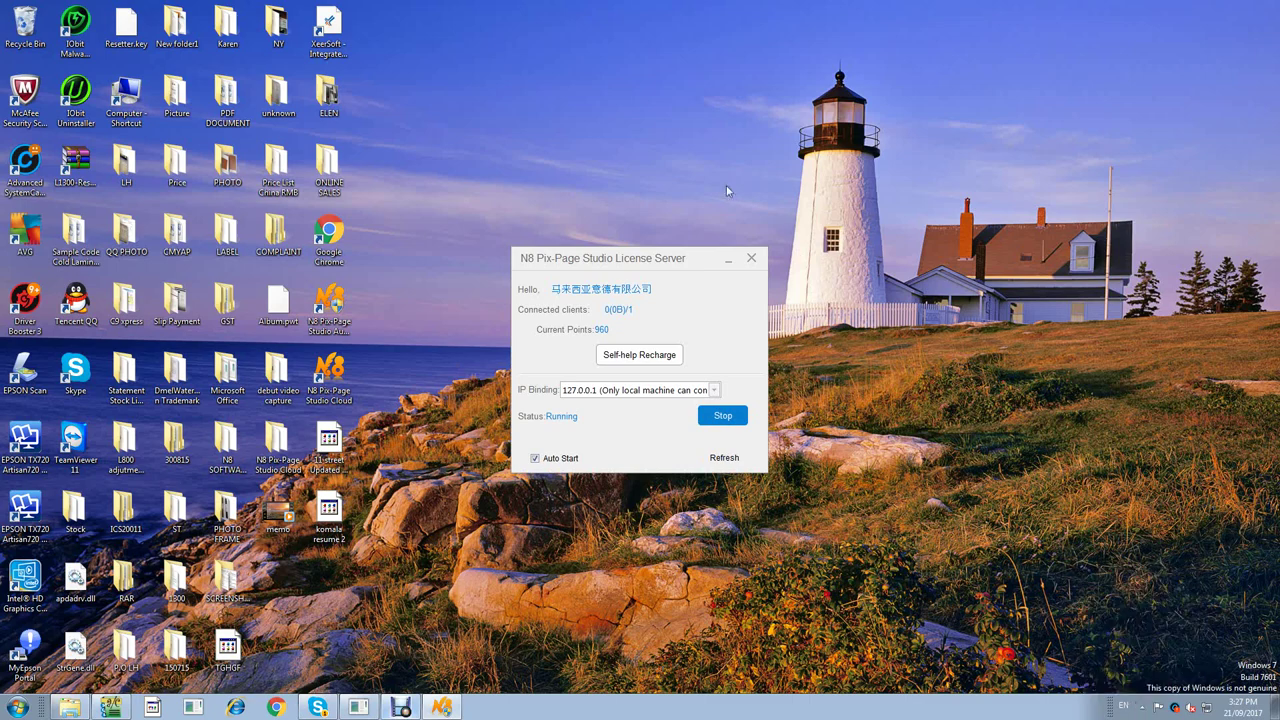
{"action": "left_click", "coordinate": [728, 258]}
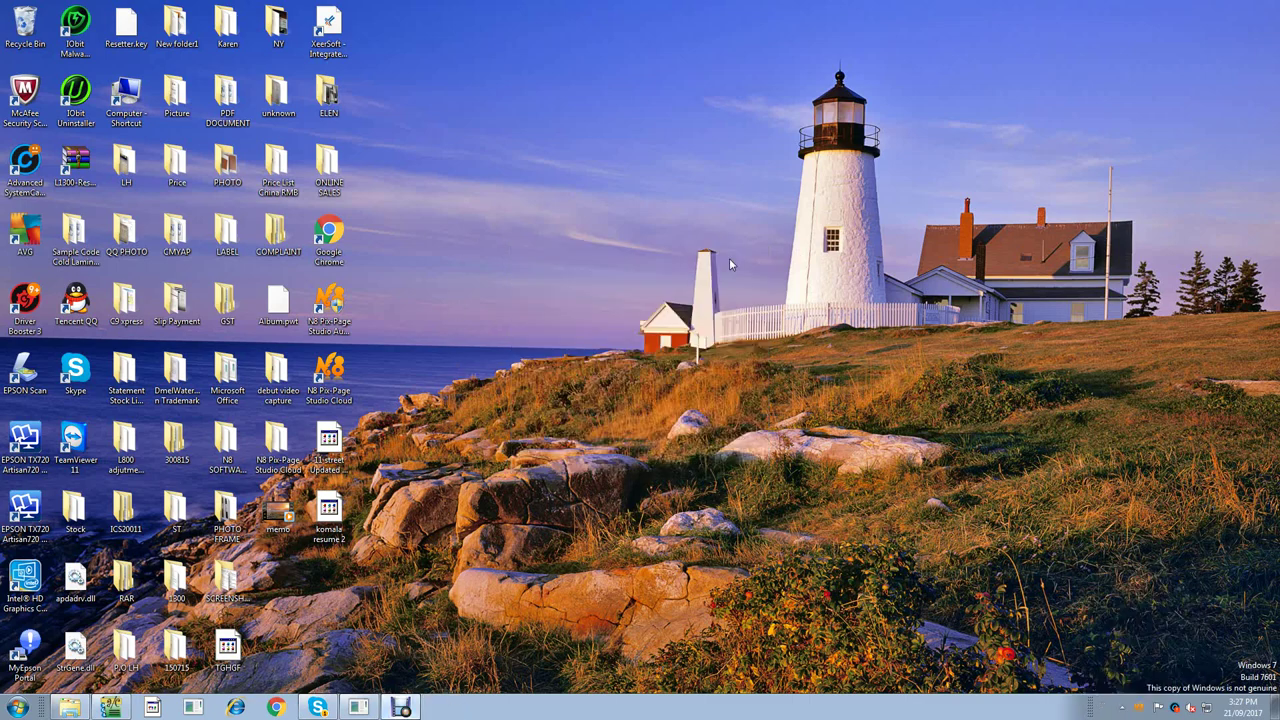
Launch N8 Pix-Page Studio Cloud and set up an 8x12 Layflat Photobook with 3 pages.
{"action": "double_click", "coordinate": [334, 398]}
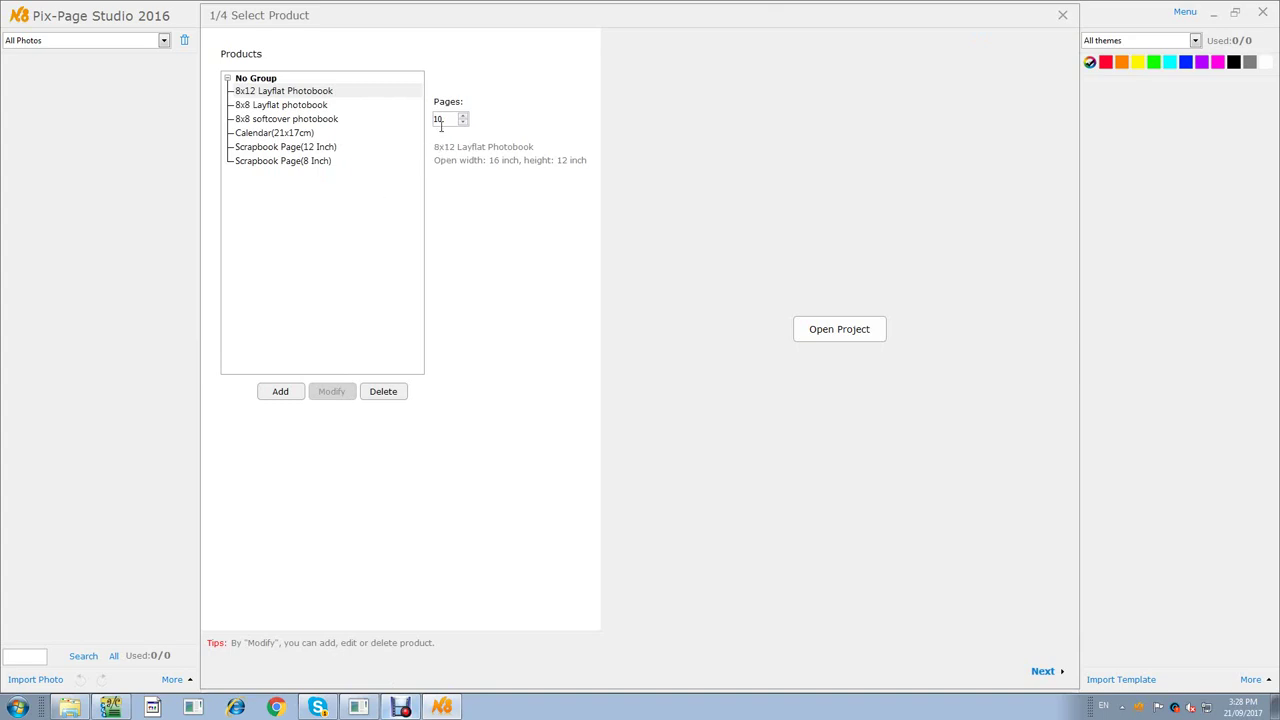
{"action": "left_click", "coordinate": [444, 122]}
{"action": "left_click", "coordinate": [463, 124]}
{"action": "left_click_drag", "start_coordinate": [446, 120], "coordinate": [414, 121]}
{"action": "left_click", "coordinate": [1052, 673]}
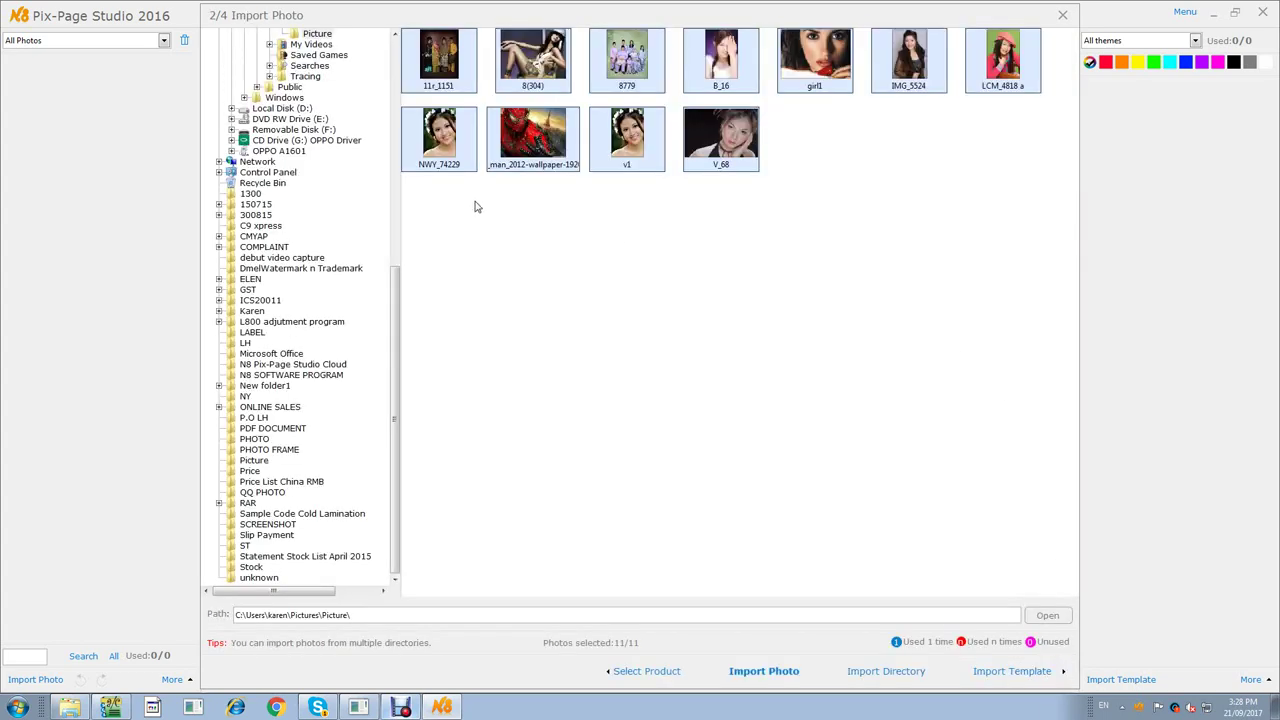
Clear the photo selection and import 8(304), B_16 and girl1, followed by the rest of the Picture directory.
{"action": "left_click", "coordinate": [783, 239]}
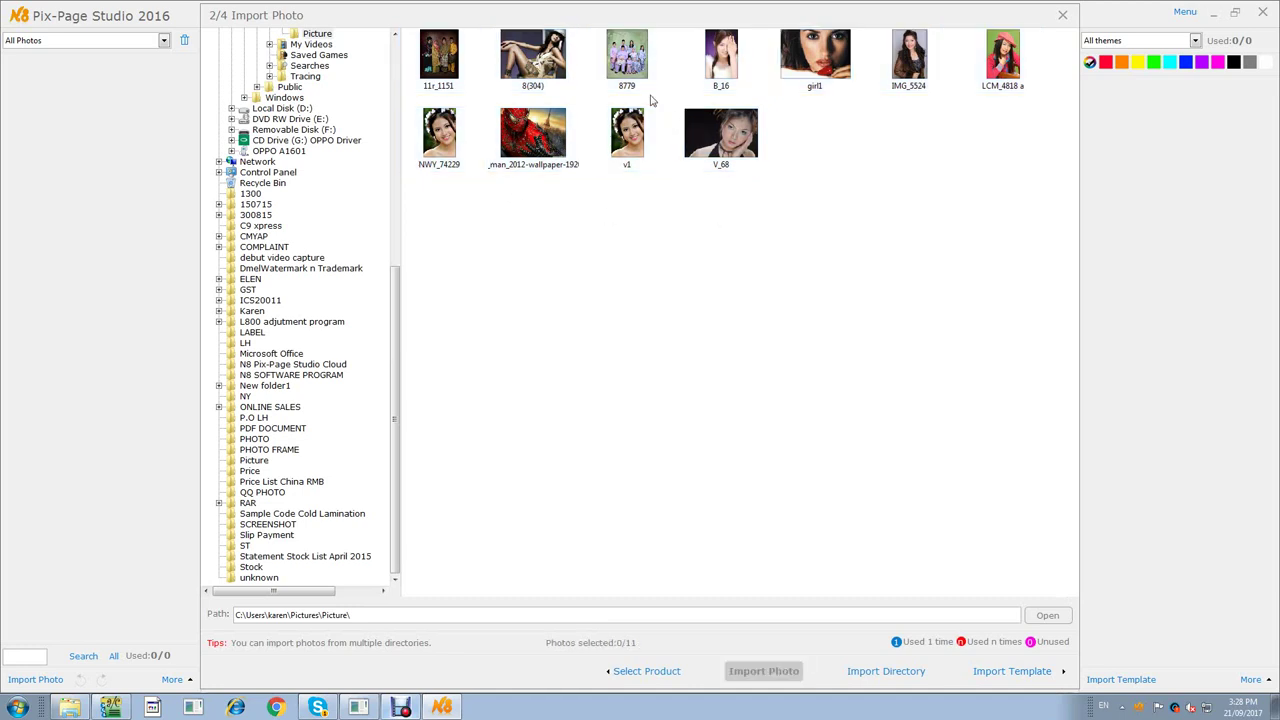
{"action": "double_click", "coordinate": [532, 56]}
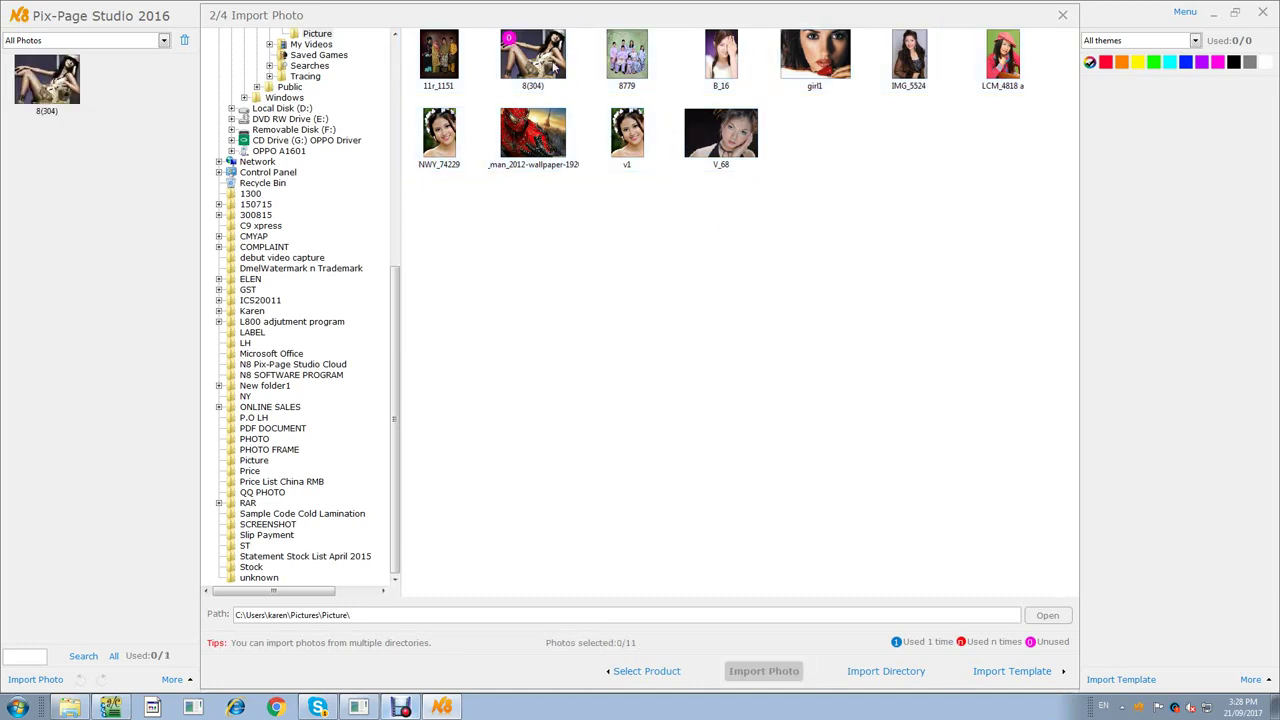
{"action": "double_click", "coordinate": [731, 67]}
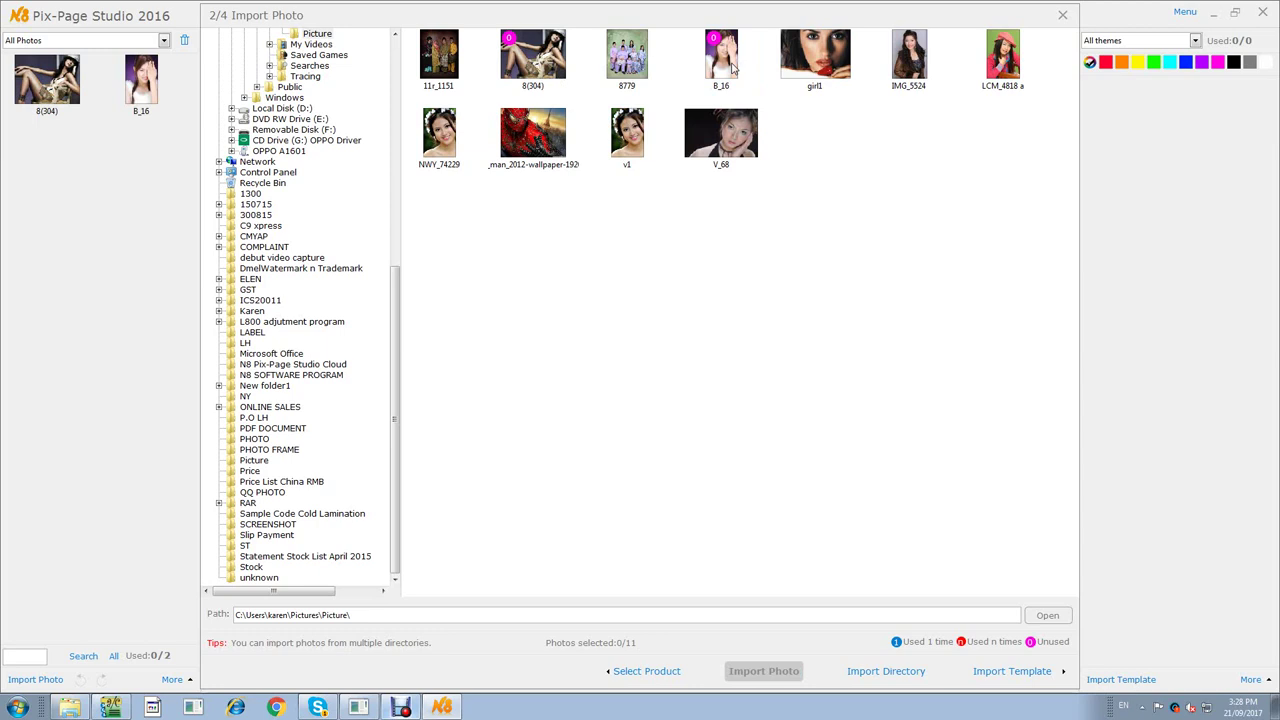
{"action": "double_click", "coordinate": [830, 63]}
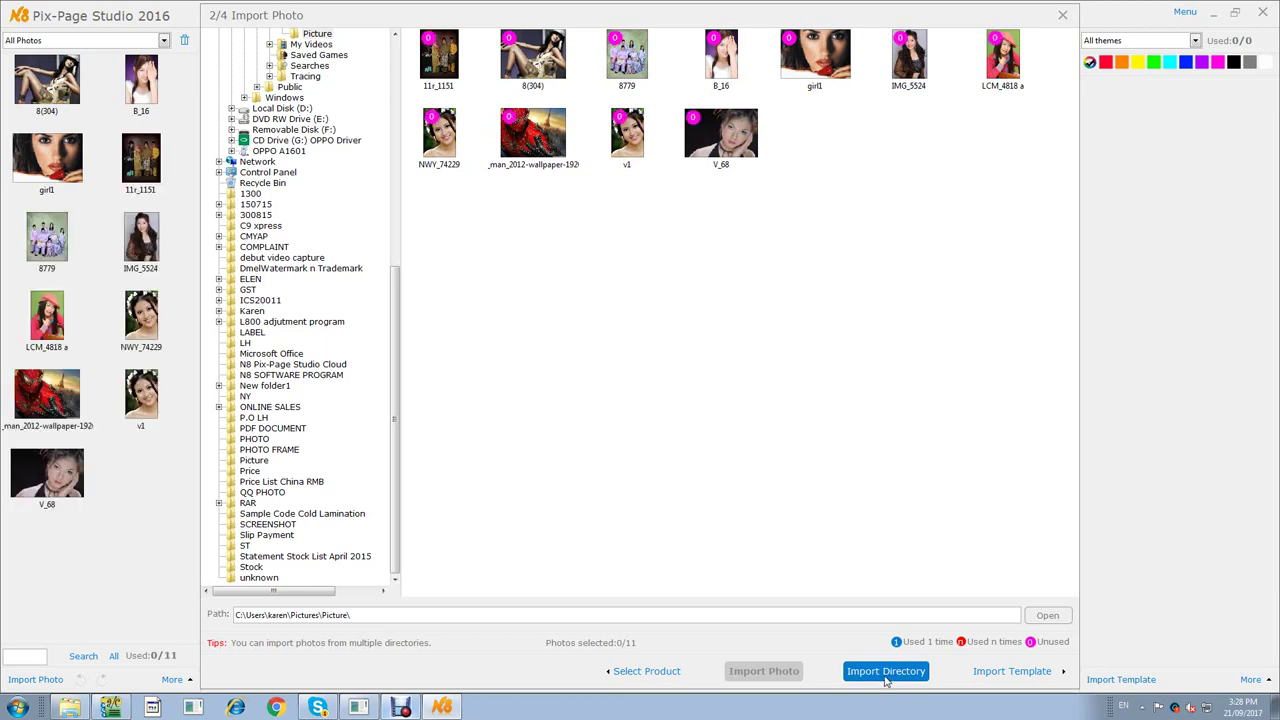
Proceed to the template import stage and browse the templates in the Simple theme.
{"action": "left_click", "coordinate": [1010, 672]}
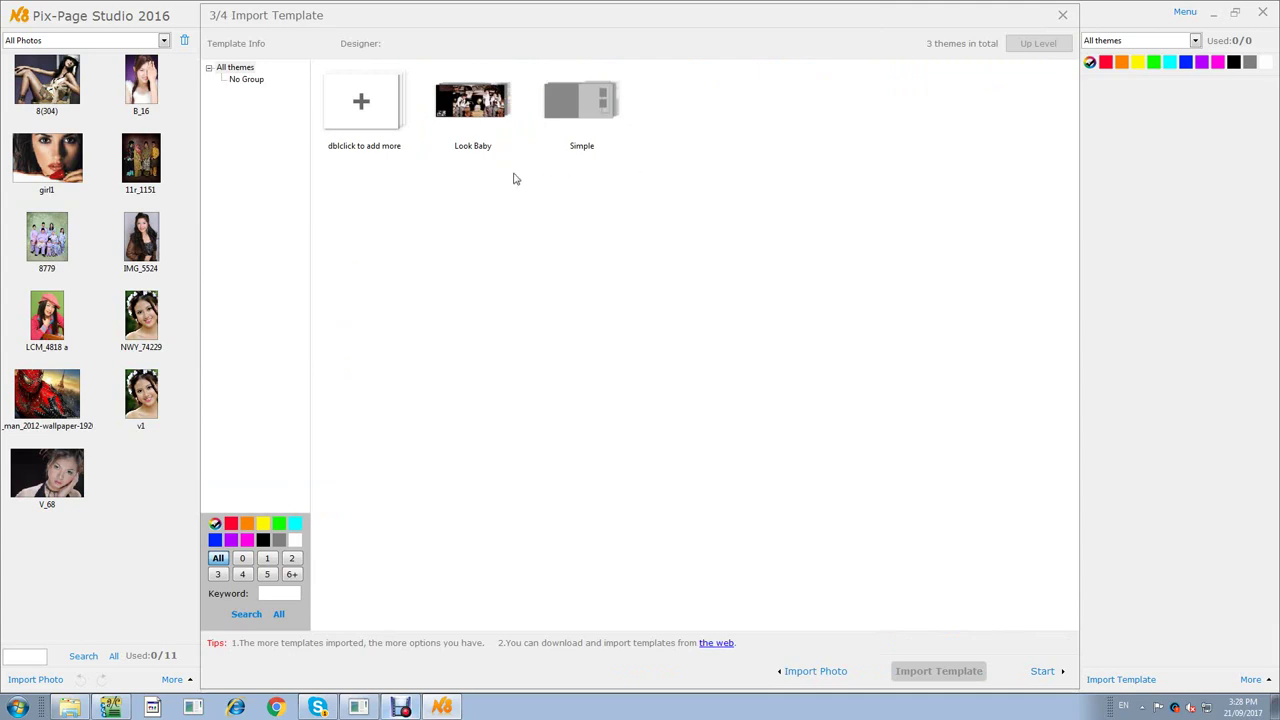
{"action": "double_click", "coordinate": [578, 112]}
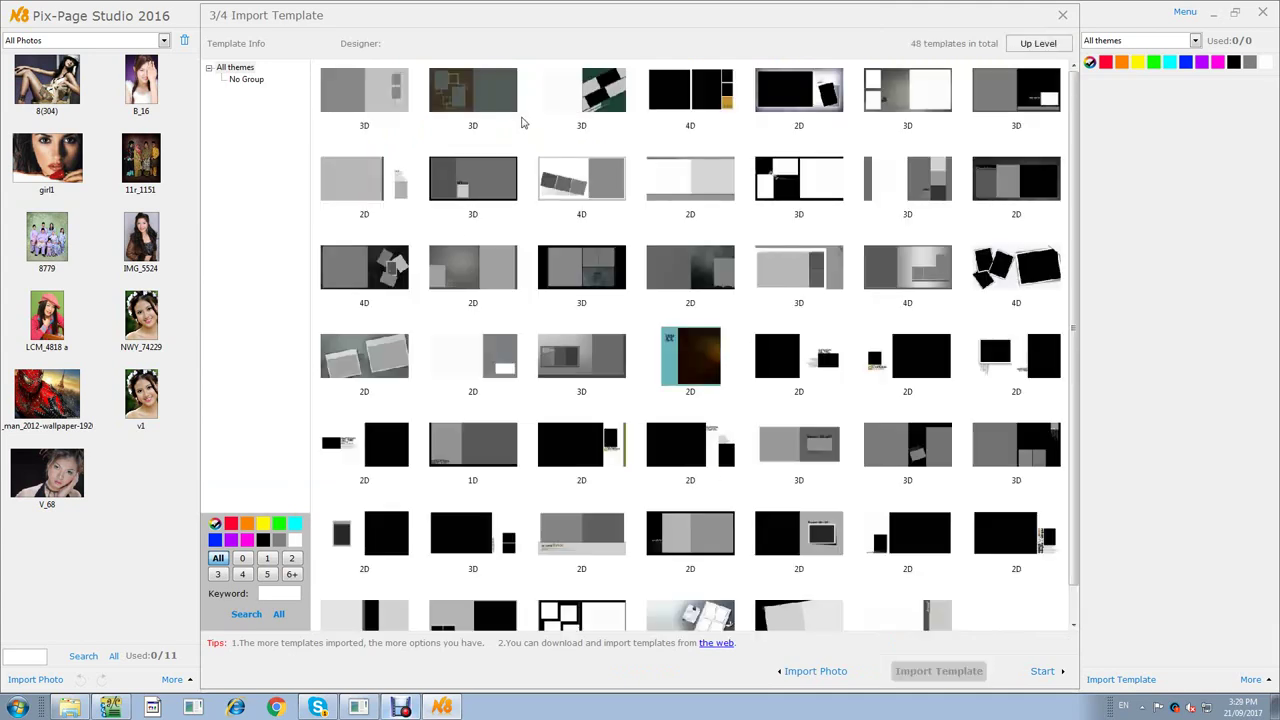
{"action": "scroll", "coordinate": [600, 252], "scroll_direction": "down", "scroll_amount": 1}
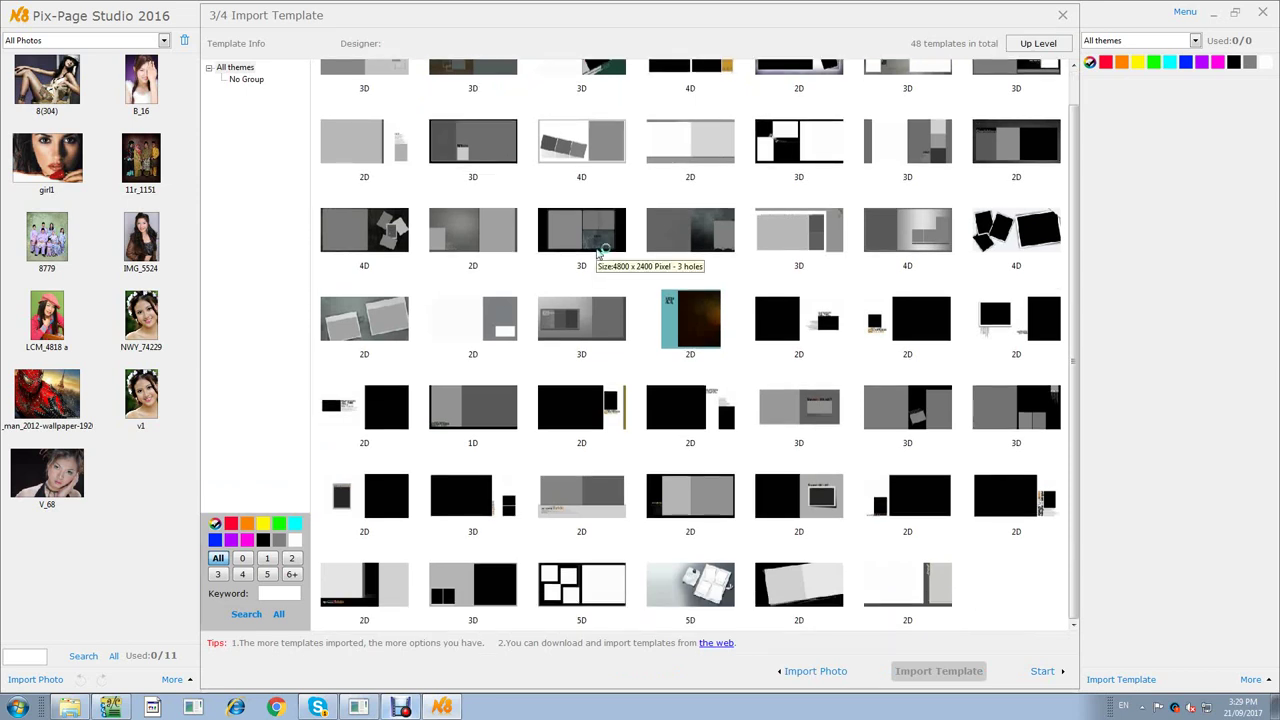
{"action": "scroll", "coordinate": [603, 252], "scroll_direction": "up", "scroll_amount": 1}
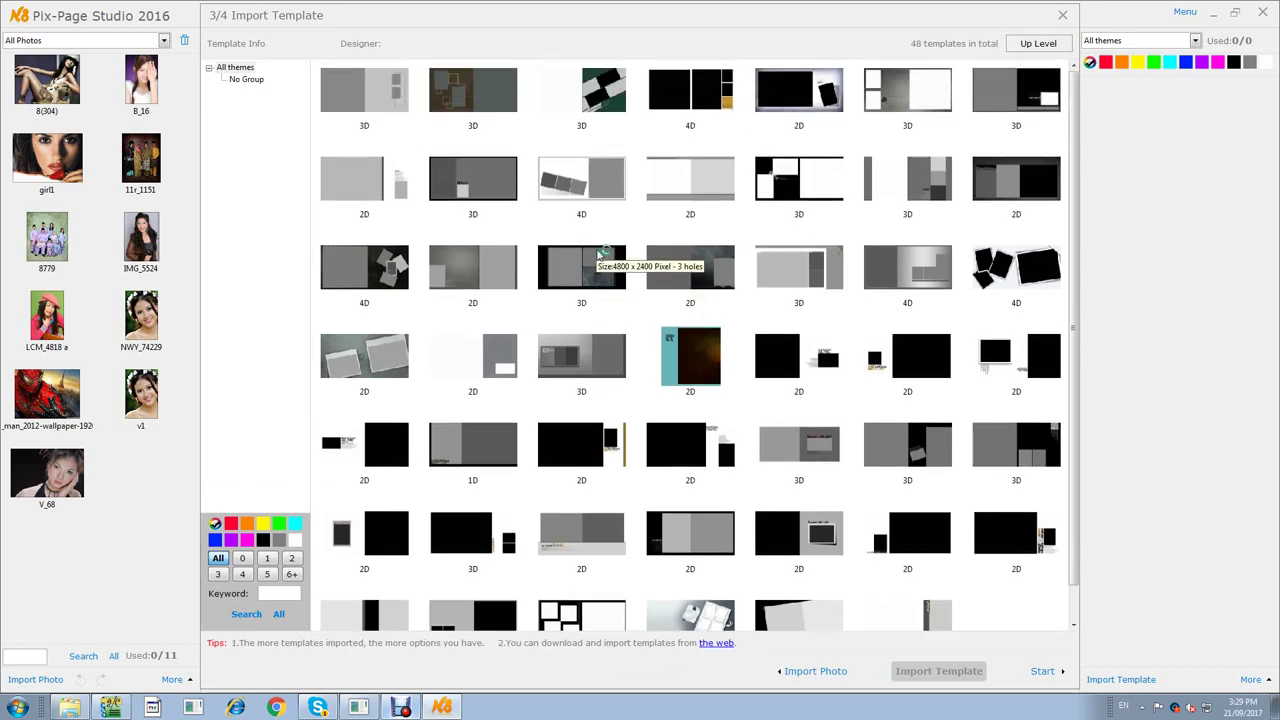
{"action": "scroll", "coordinate": [602, 253], "scroll_direction": "down", "scroll_amount": 1}
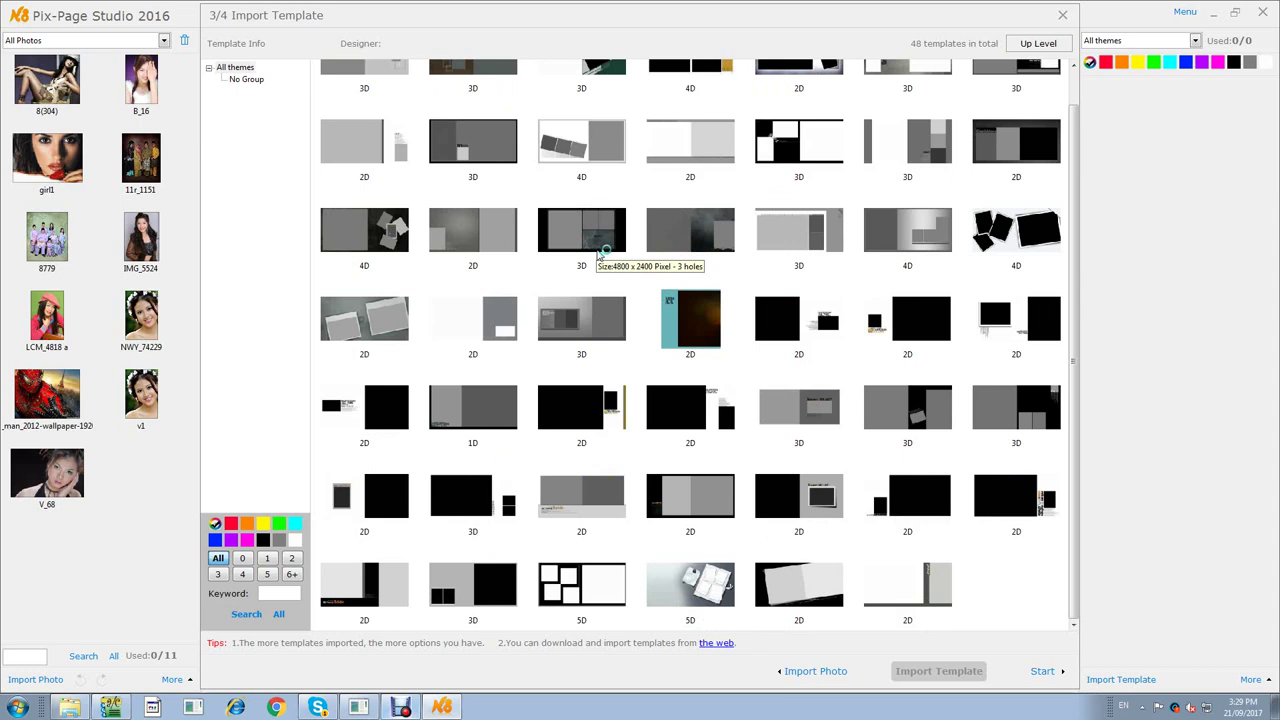
Import the teal-and-brown 2D, the dark grey 2D and the scattered-photo 4D templates, and start the photobook layout.
{"action": "left_click", "coordinate": [694, 329]}
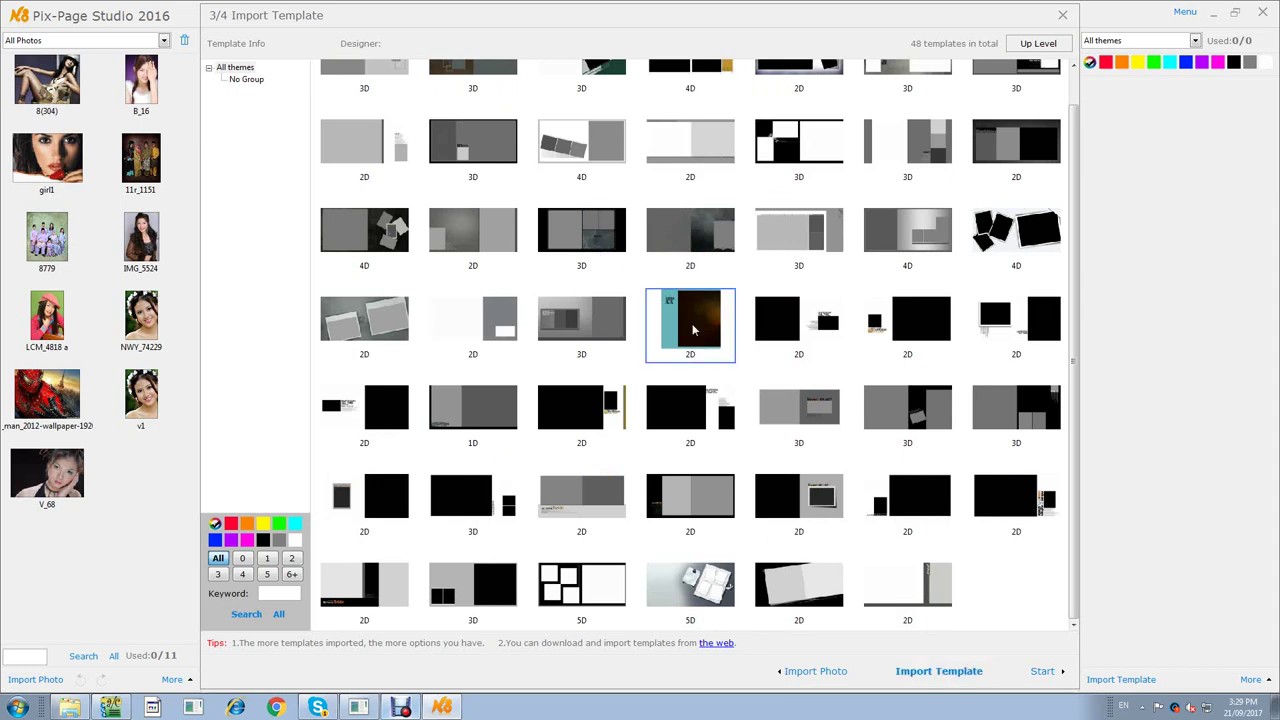
{"action": "scroll", "coordinate": [694, 329], "scroll_direction": "up", "scroll_amount": 1}
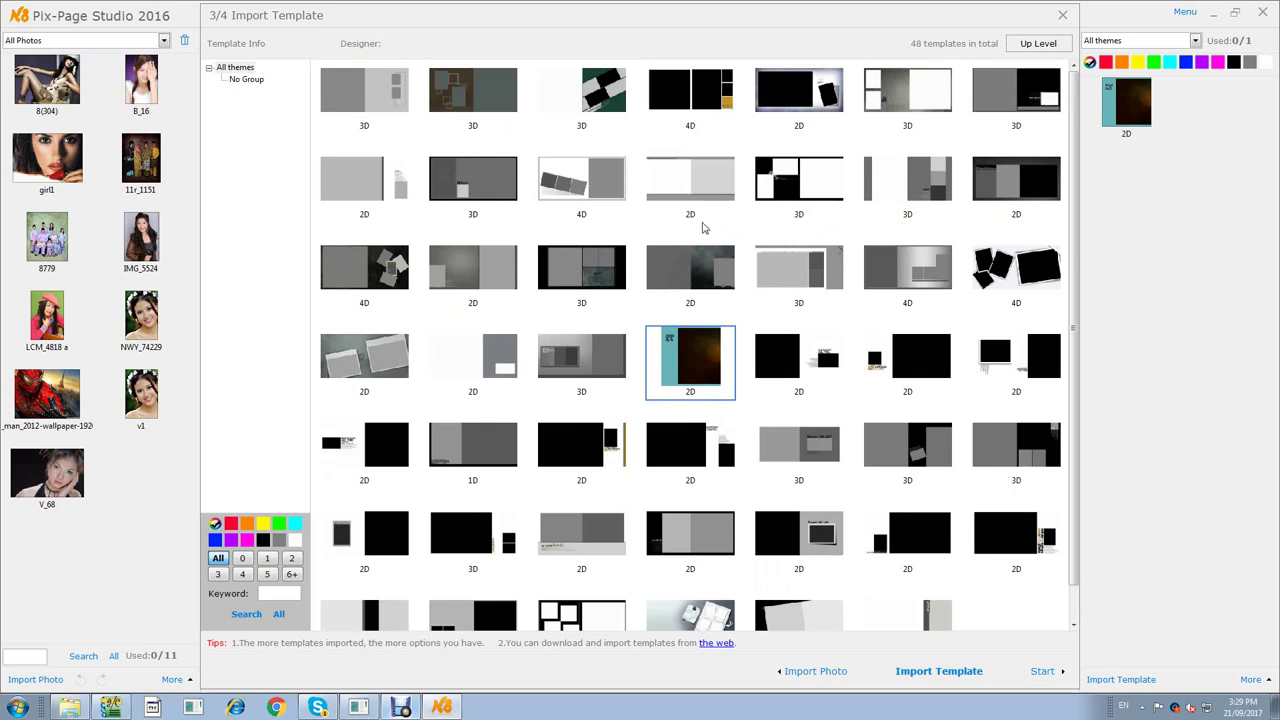
{"action": "left_click", "coordinate": [692, 275]}
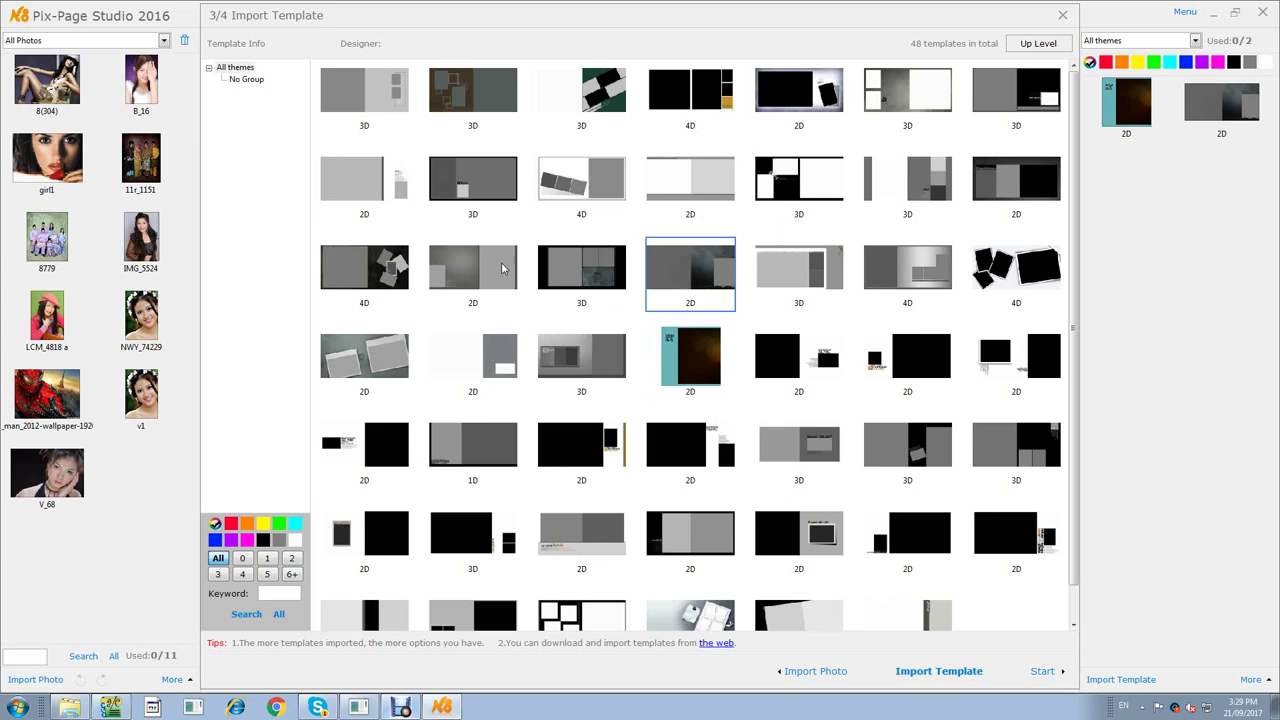
{"action": "left_click", "coordinate": [384, 283]}
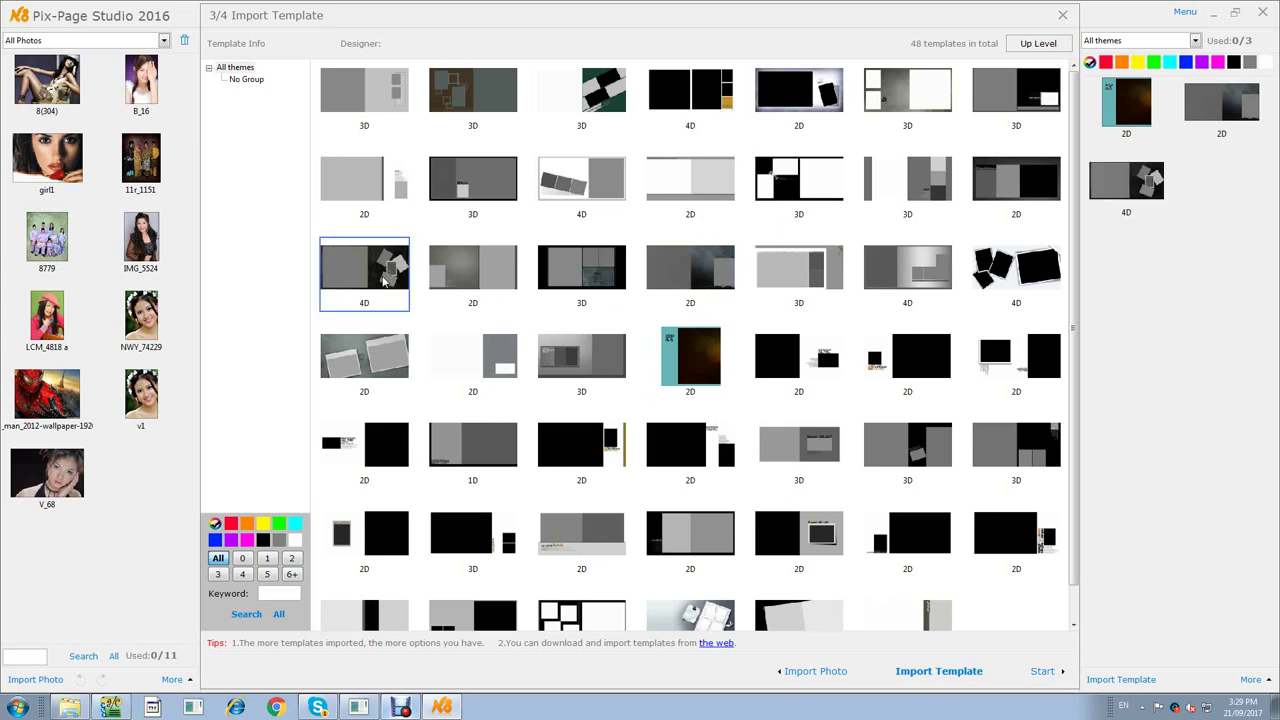
{"action": "left_click", "coordinate": [1044, 672]}
{"action": "left_click", "coordinate": [1044, 672]}
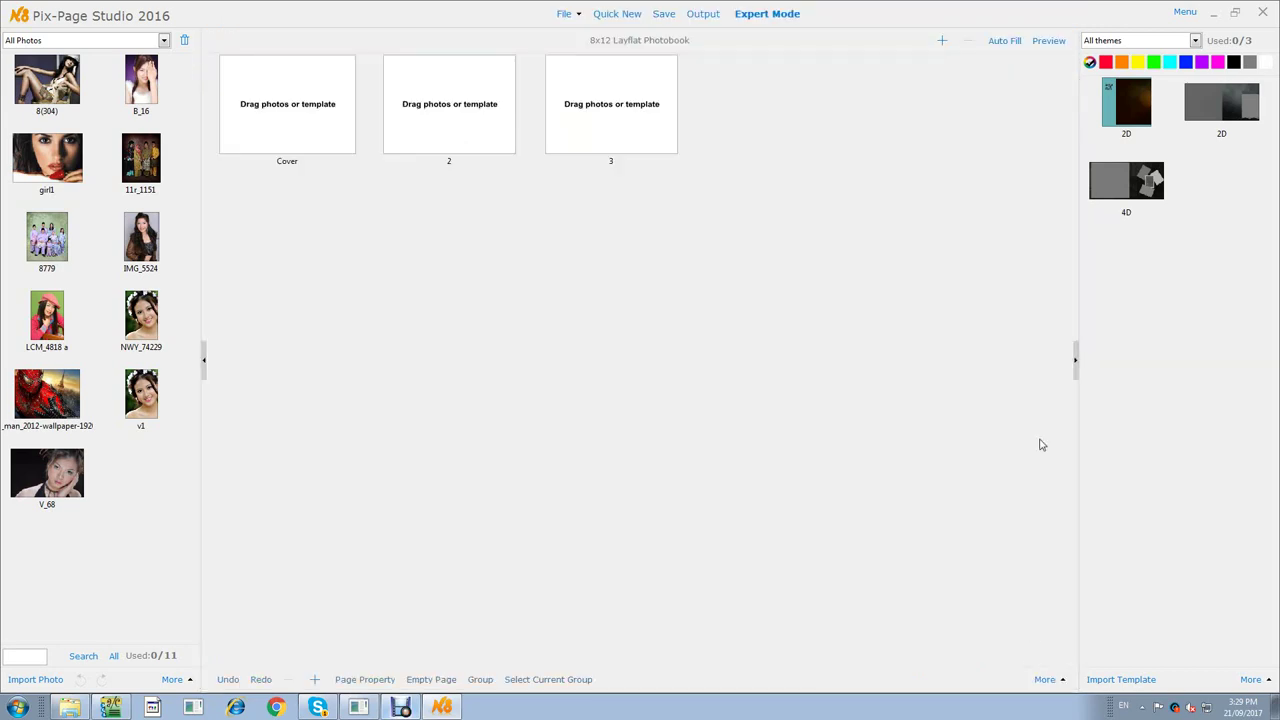
Restore the maximized program window to a smaller size, and reposition and enlarge it to cover most of the desktop.
{"action": "left_click", "coordinate": [1236, 13]}
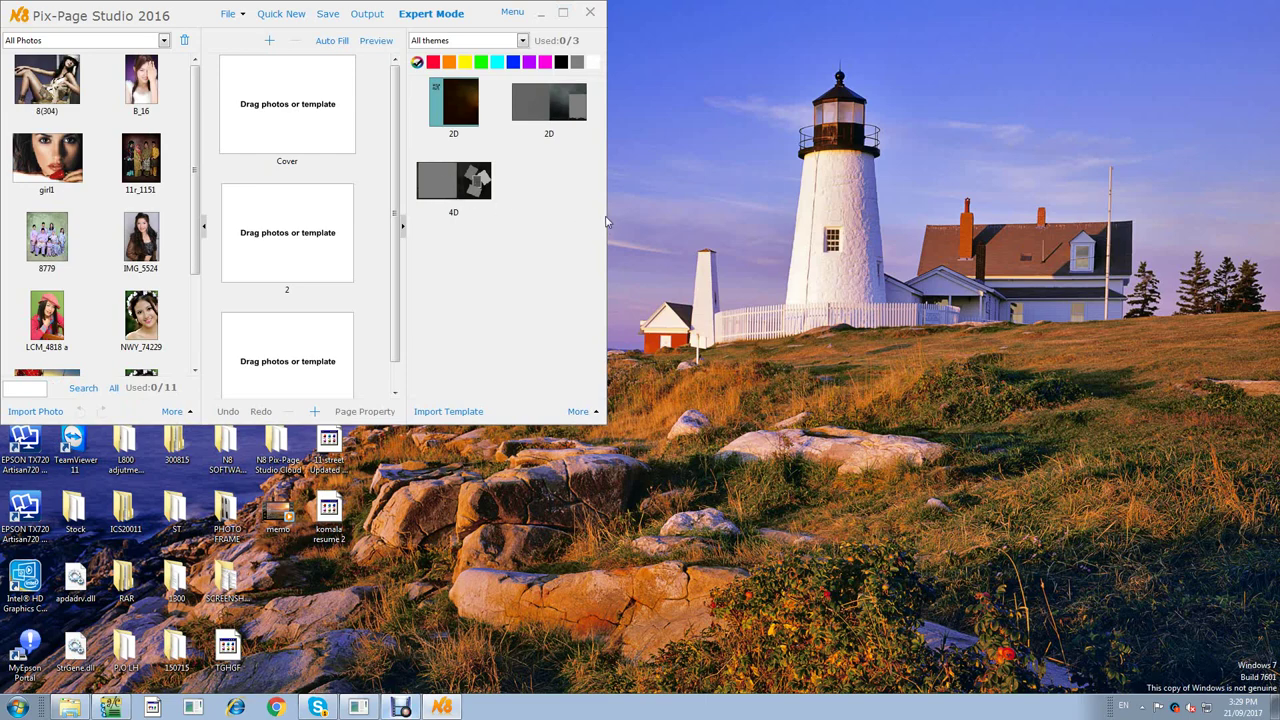
{"action": "left_click_drag", "start_coordinate": [609, 214], "coordinate": [1191, 362]}
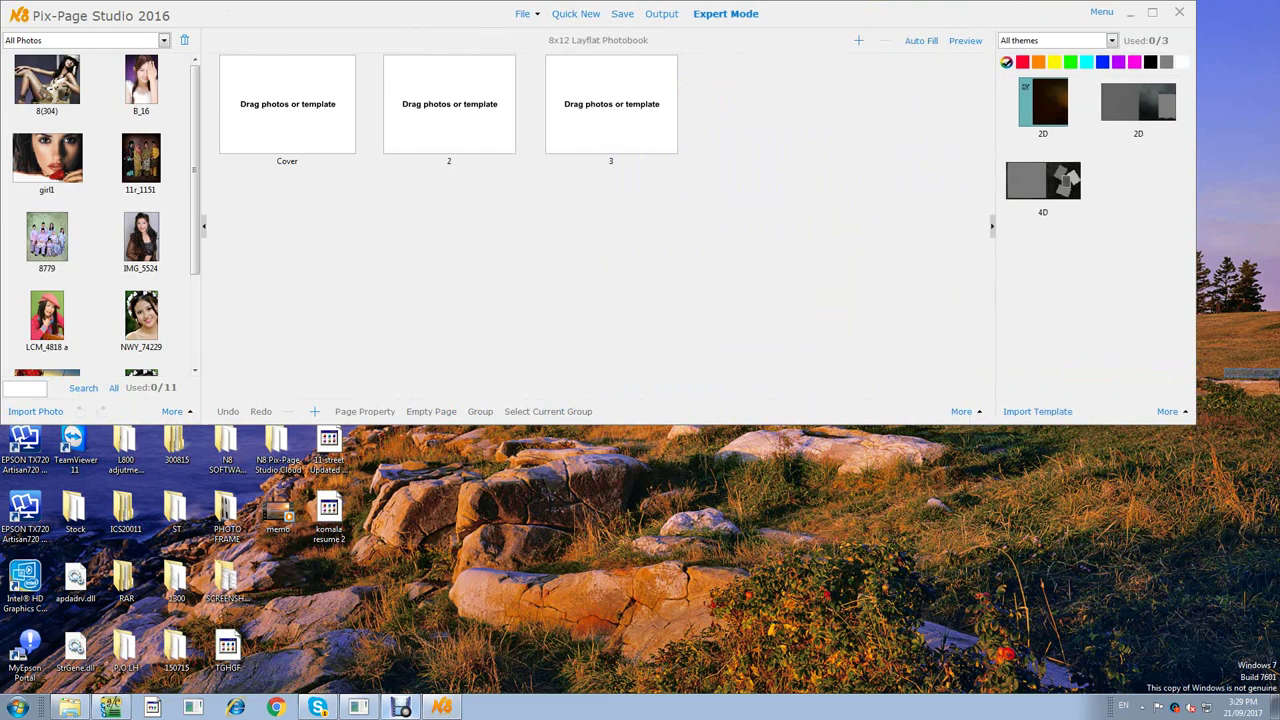
{"action": "left_click_drag", "start_coordinate": [805, 22], "coordinate": [797, 62]}
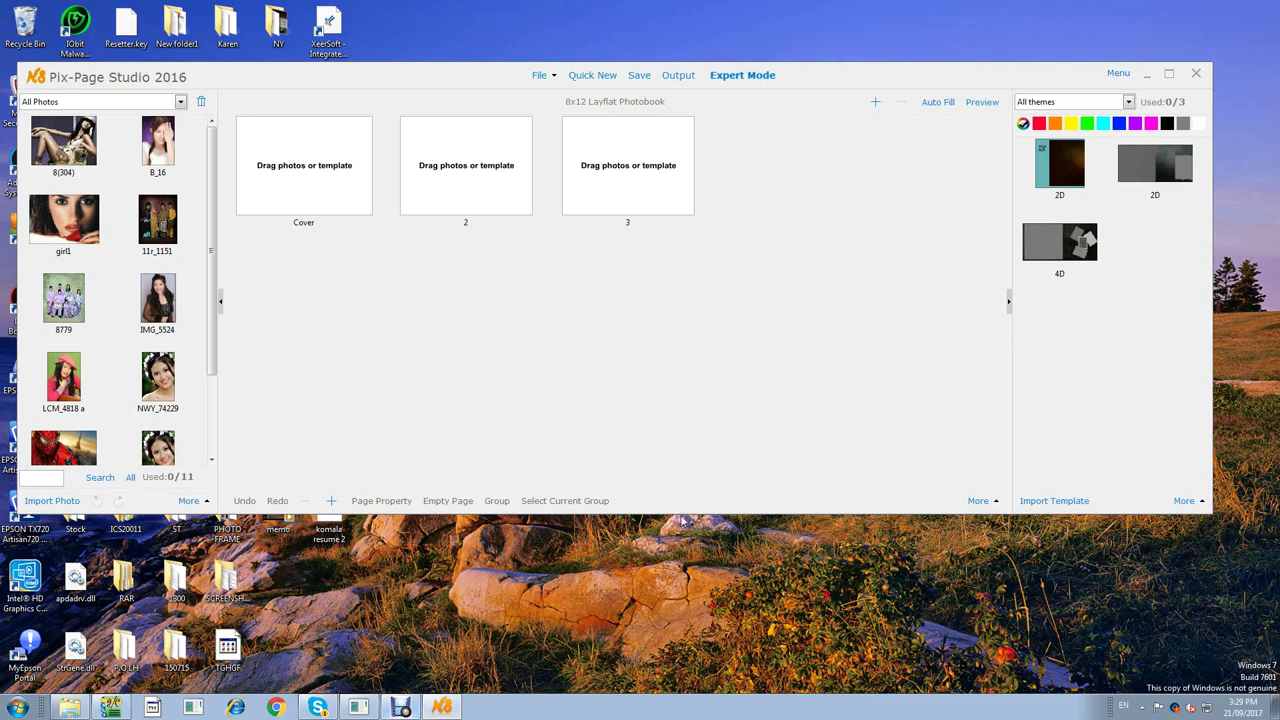
{"action": "left_click_drag", "start_coordinate": [680, 512], "coordinate": [684, 648]}
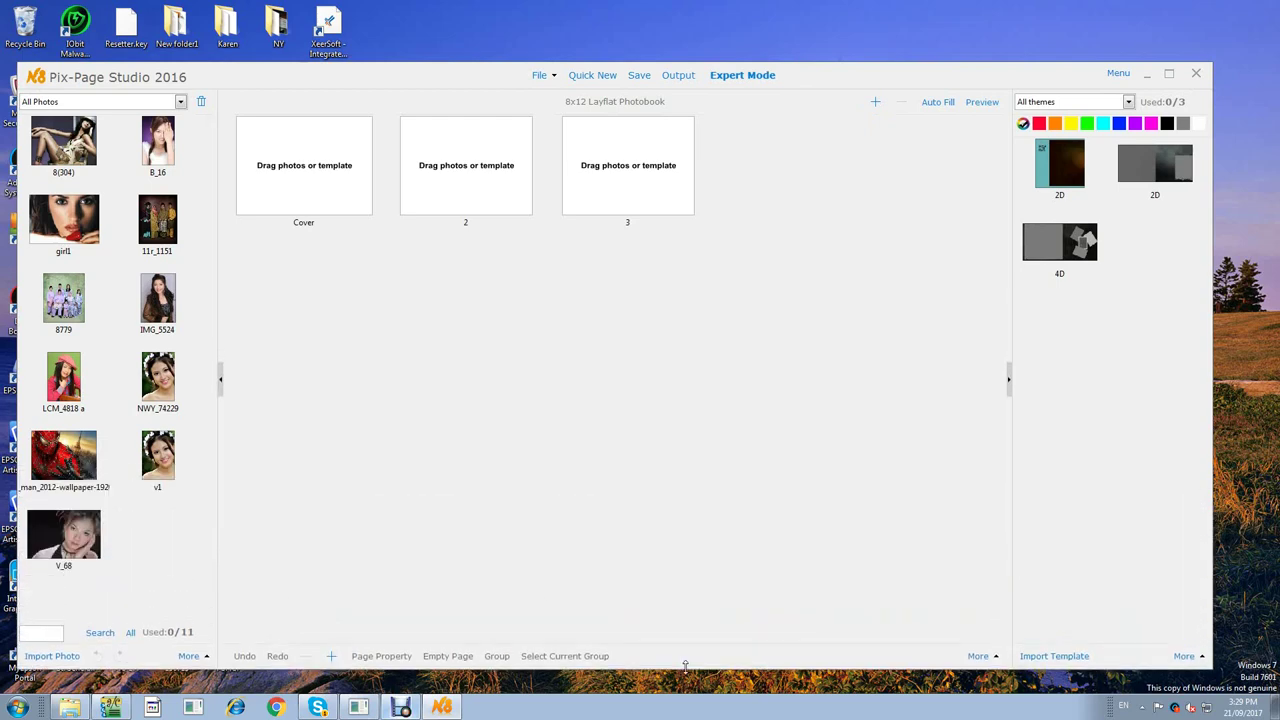
{"action": "left_click_drag", "start_coordinate": [832, 82], "coordinate": [859, 80]}
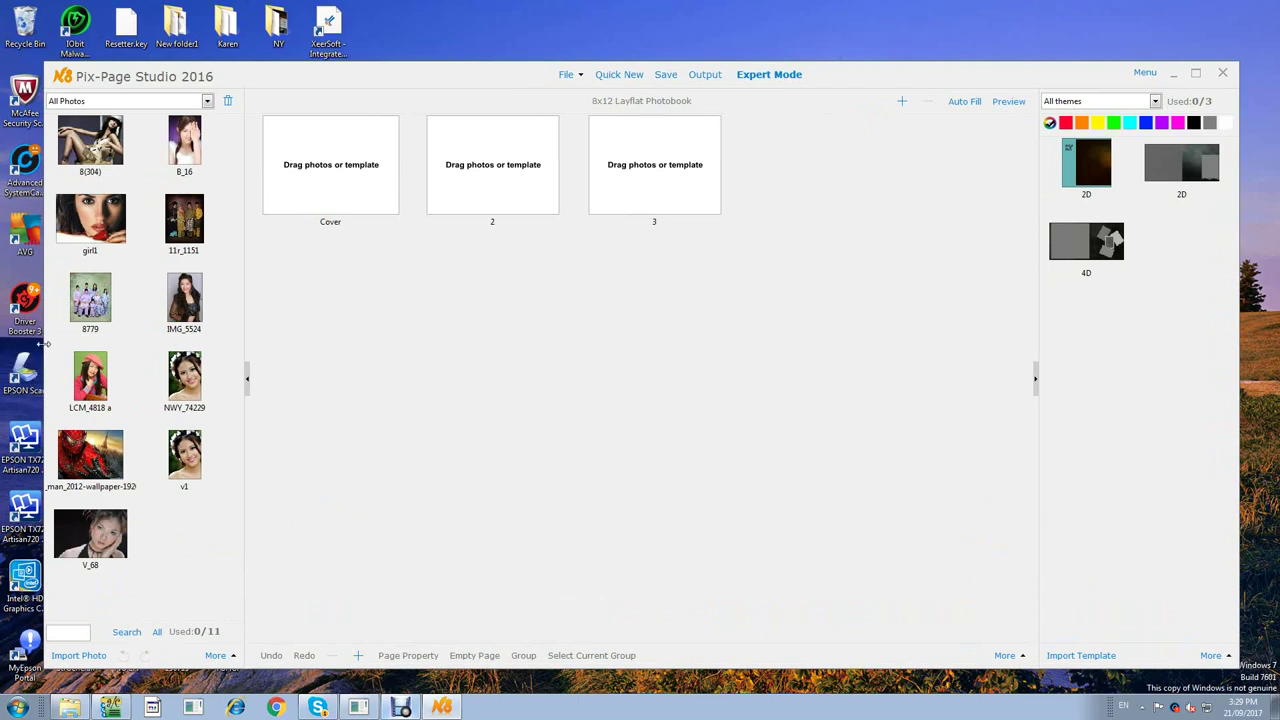
{"action": "left_click_drag", "start_coordinate": [45, 349], "coordinate": [27, 349]}
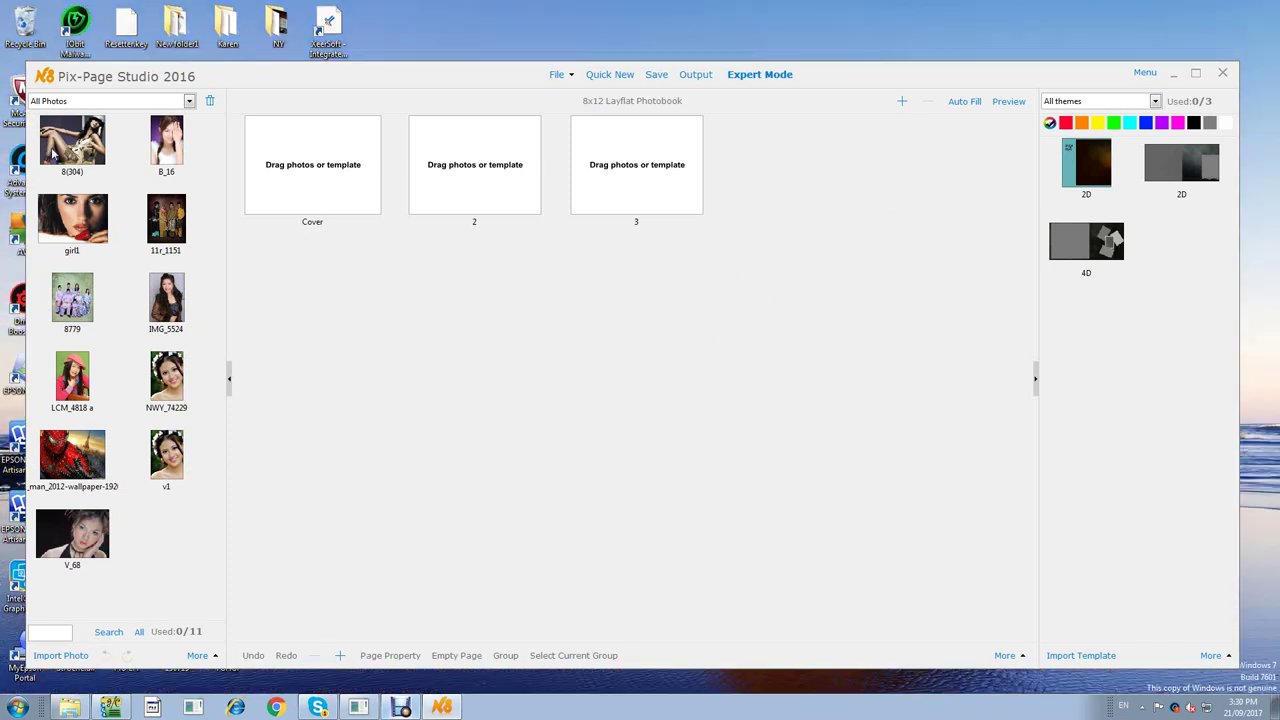
Build the cover with photo 8(304), the dark grey 2D template and photo B_16 in the second photo slot.
{"action": "left_click_drag", "start_coordinate": [60, 152], "coordinate": [320, 181]}
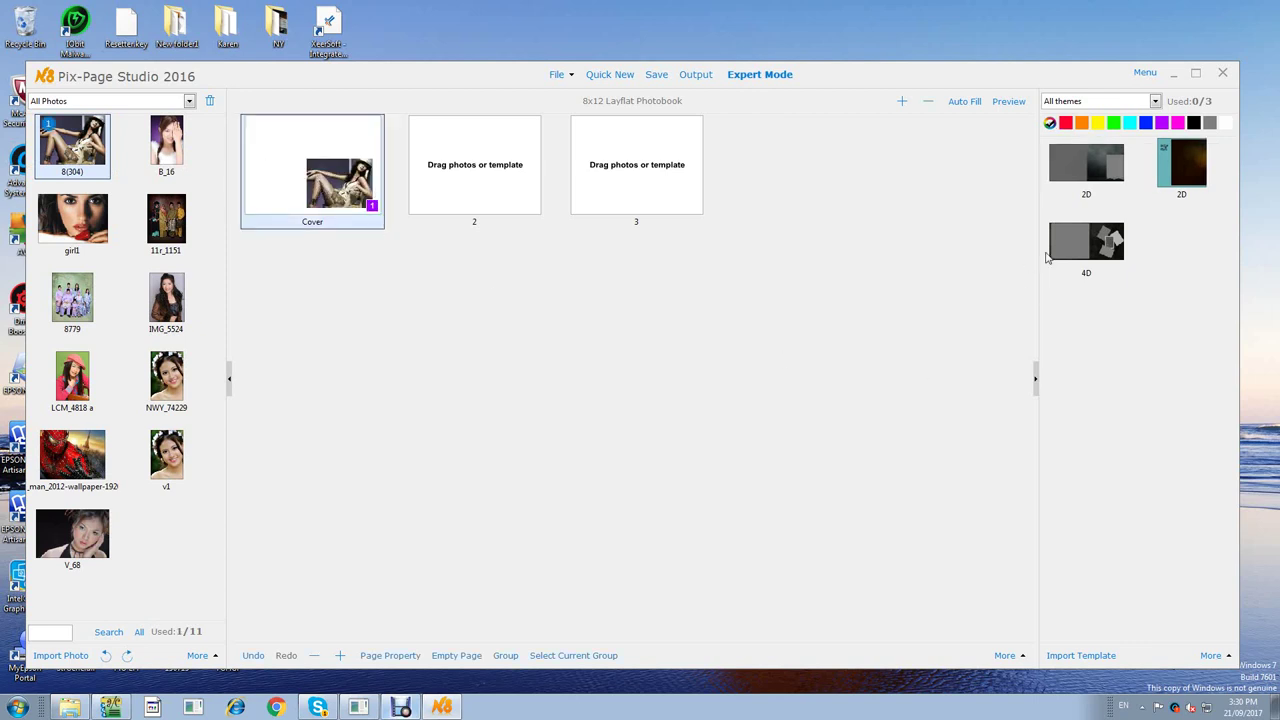
{"action": "left_click", "coordinate": [1083, 178]}
{"action": "left_click_drag", "start_coordinate": [333, 174], "coordinate": [335, 176]}
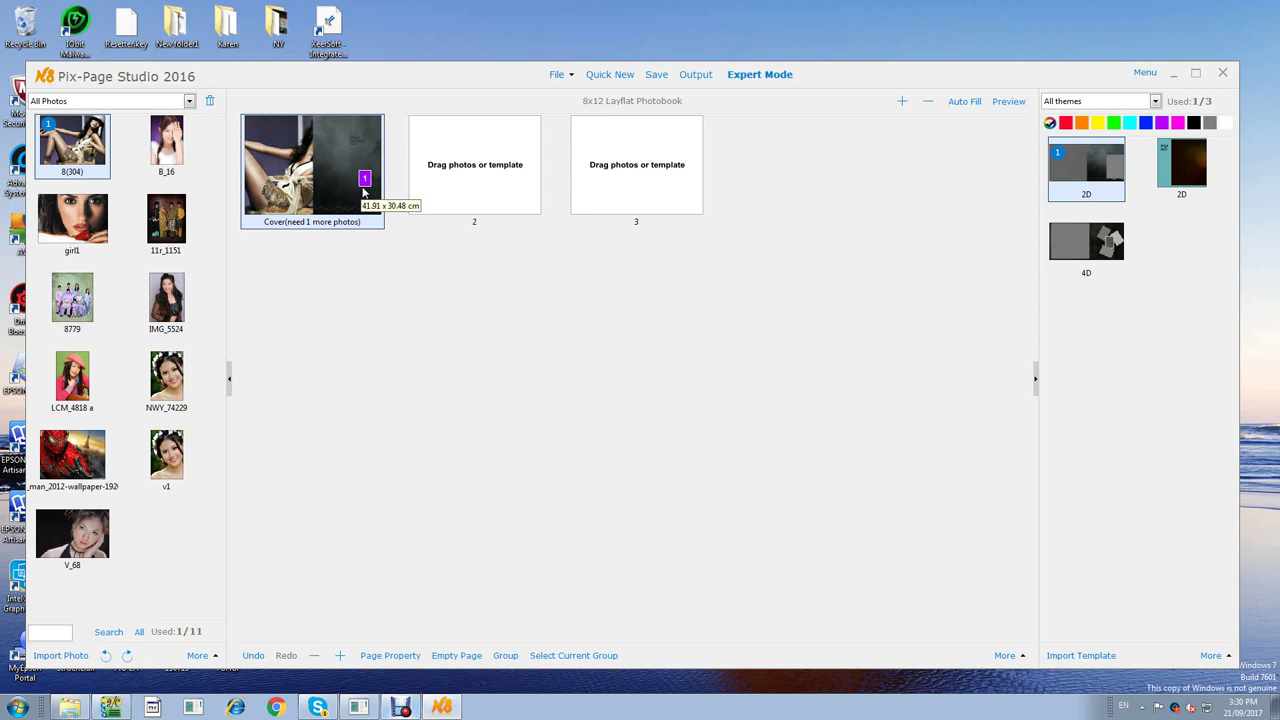
{"action": "left_click", "coordinate": [187, 150]}
{"action": "left_click_drag", "start_coordinate": [360, 165], "coordinate": [362, 168]}
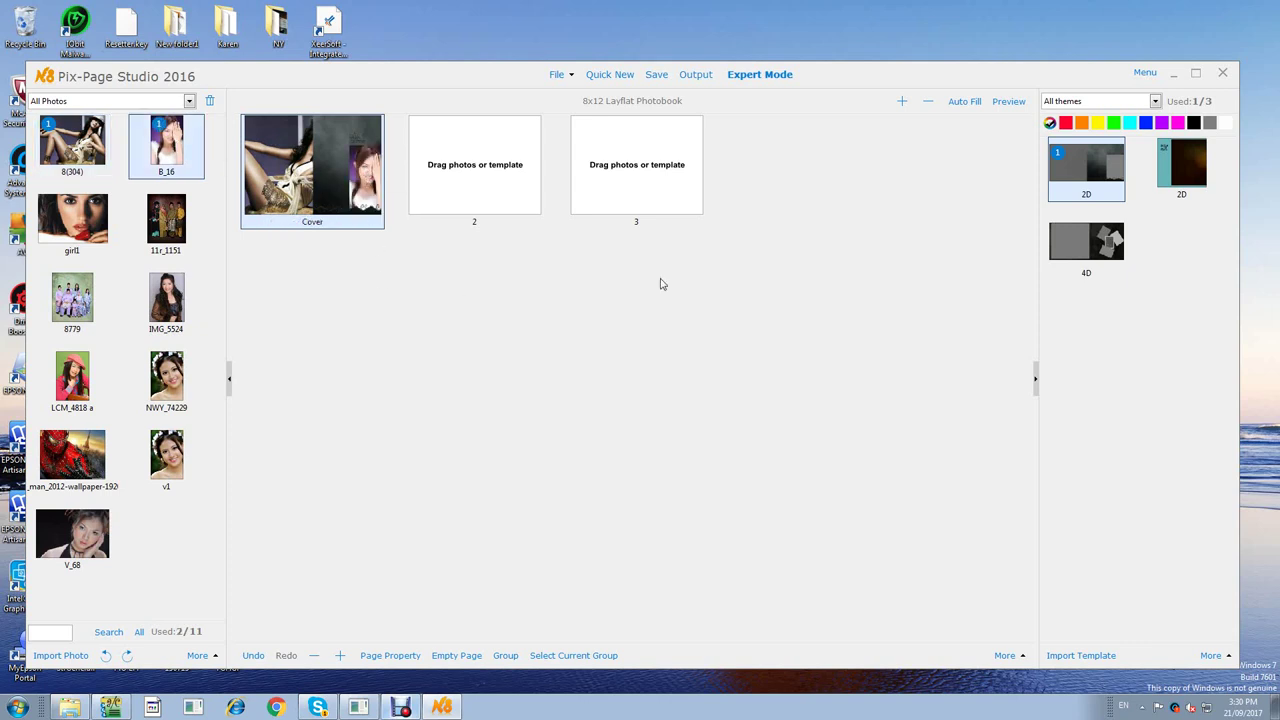
Apply the teal-and-brown 2D template to page 2 and the 4D template to page 3.
{"action": "left_click_drag", "start_coordinate": [1200, 168], "coordinate": [480, 177]}
{"action": "left_click_drag", "start_coordinate": [1112, 245], "coordinate": [700, 190]}
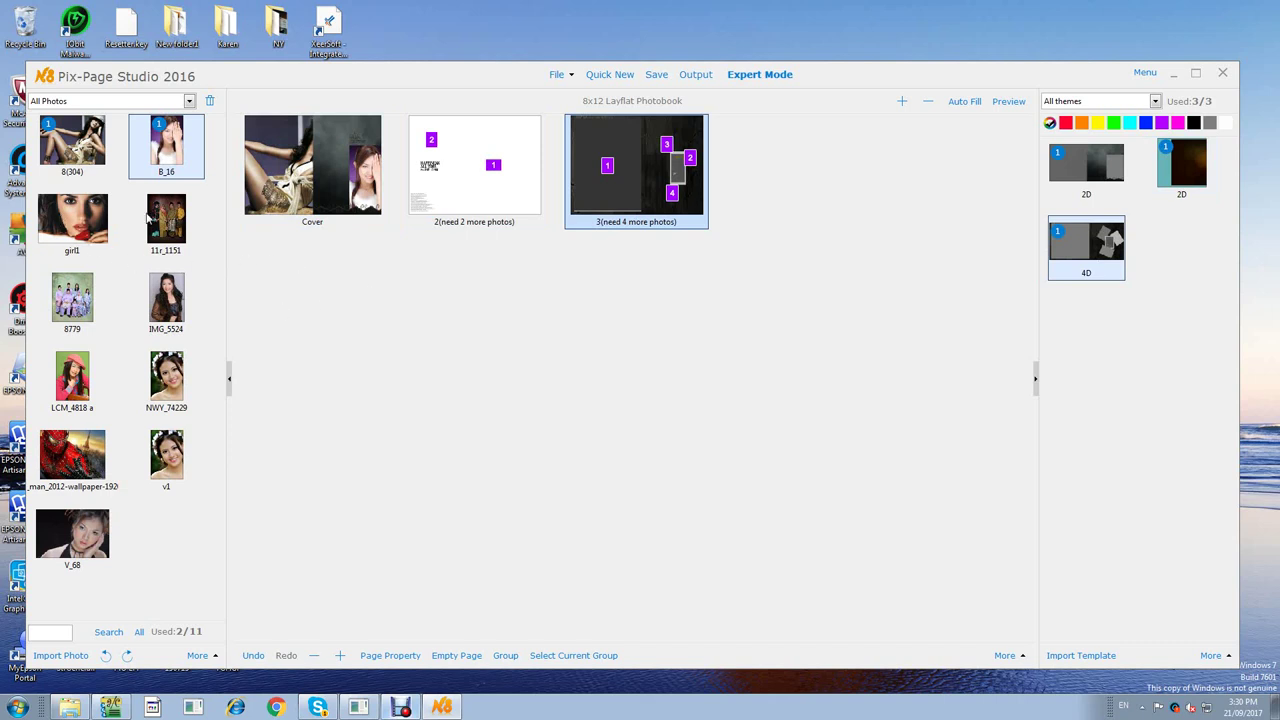
Fill page 2 with photo 11r_1151 in the large slot and photo 8779 in the small slot.
{"action": "left_click_drag", "start_coordinate": [150, 220], "coordinate": [428, 168]}
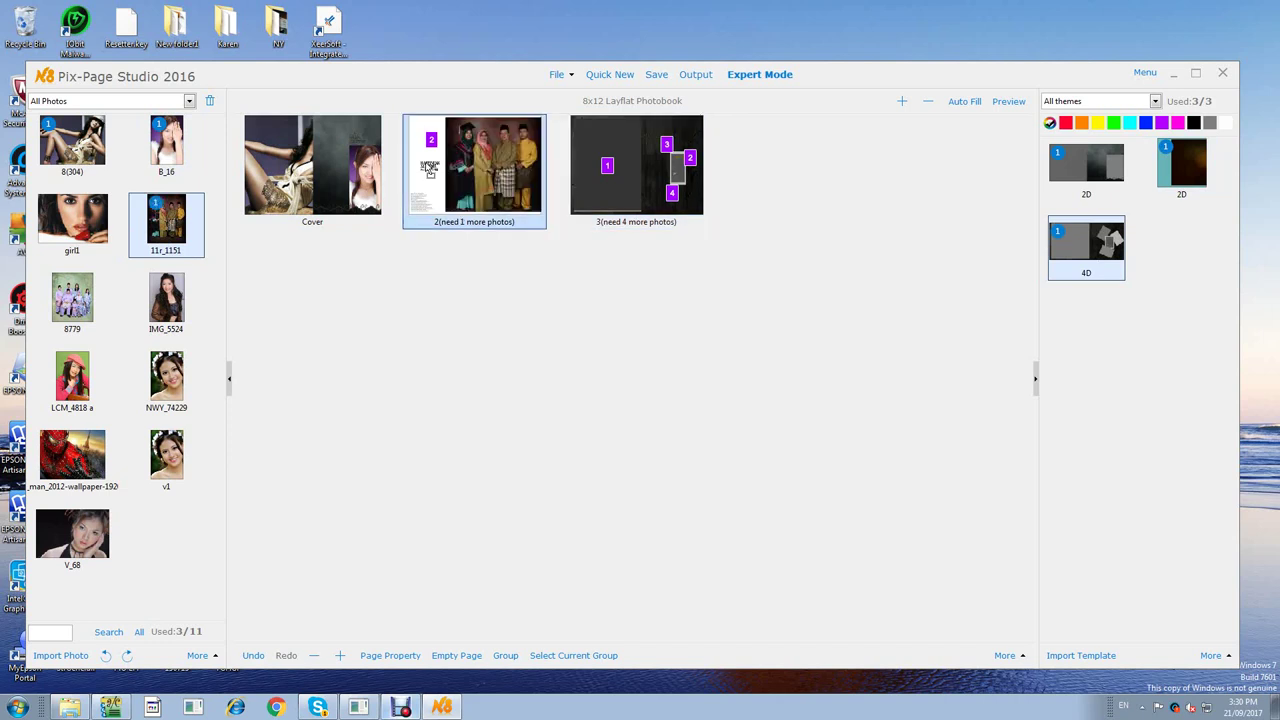
{"action": "left_click_drag", "start_coordinate": [90, 320], "coordinate": [466, 178]}
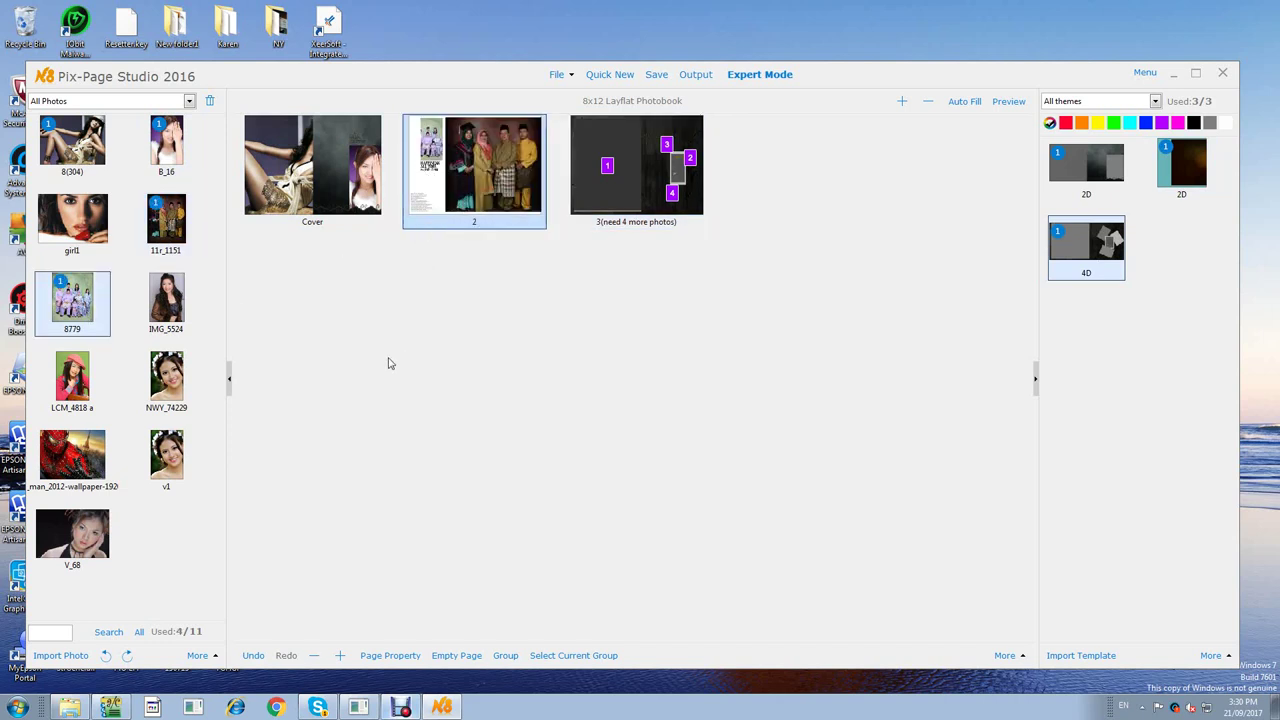
{"action": "mouse_move", "coordinate": [451, 243]}
{"action": "left_mouse_down"}
{"action": "mouse_move", "coordinate": [500, 190]}
{"action": "mouse_move", "coordinate": [480, 185]}
{"action": "mouse_move", "coordinate": [498, 180]}
{"action": "left_mouse_up"}
Fill page 3 with photo girl1 in slot 1, NWY_74229 in slot 2, IMG_5524 in slot 3 and LCM_4818 a in slot 4.
{"action": "left_click", "coordinate": [645, 166]}
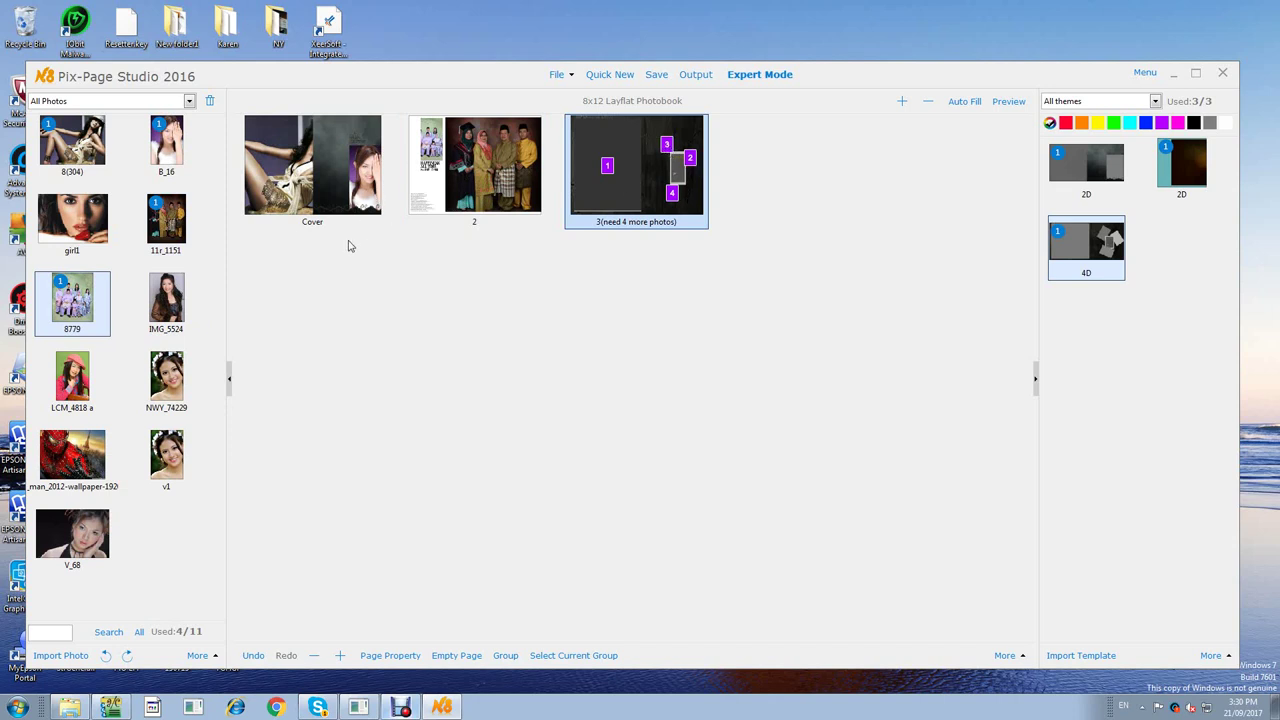
{"action": "left_click", "coordinate": [58, 218]}
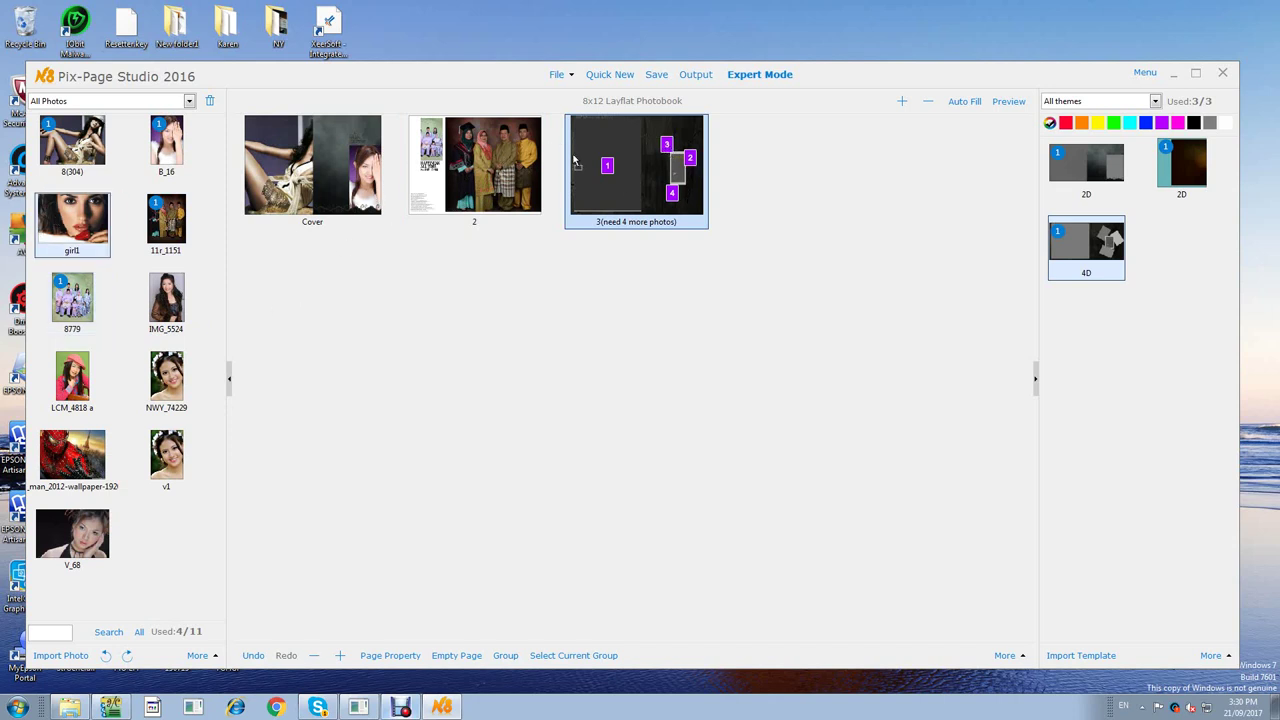
{"action": "left_click_drag", "start_coordinate": [574, 160], "coordinate": [576, 165]}
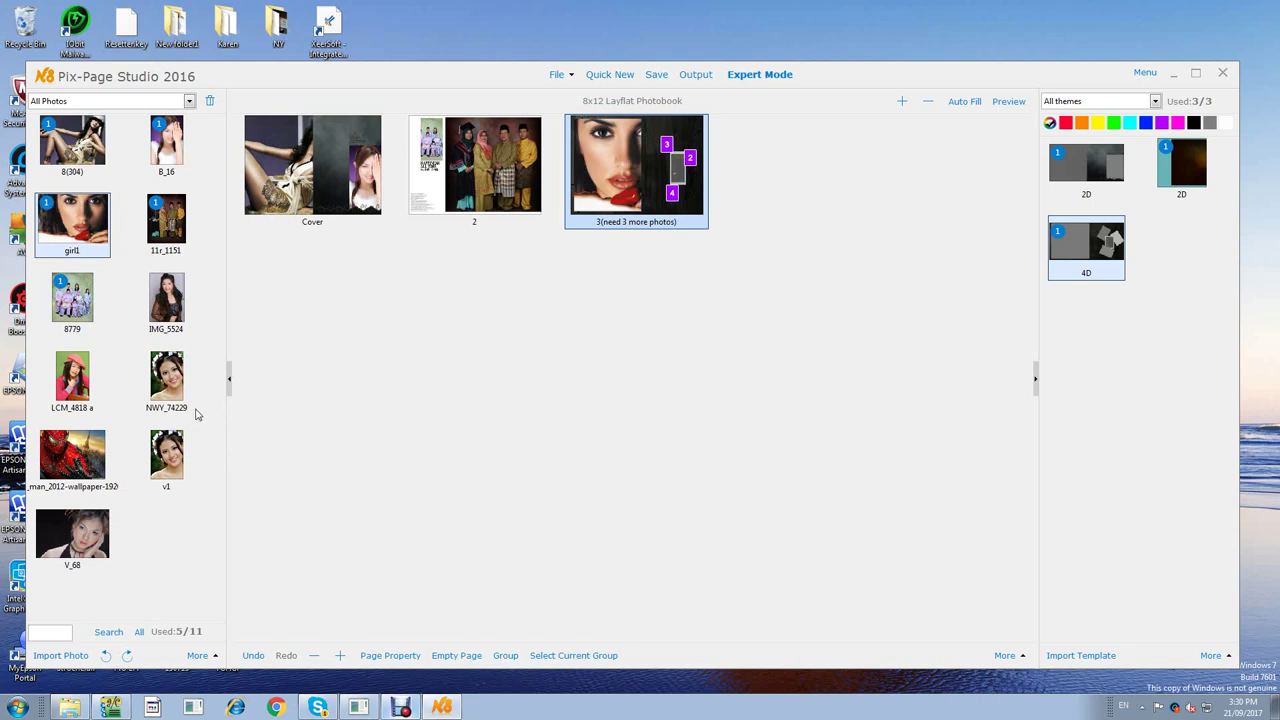
{"action": "left_click_drag", "start_coordinate": [172, 400], "coordinate": [686, 165]}
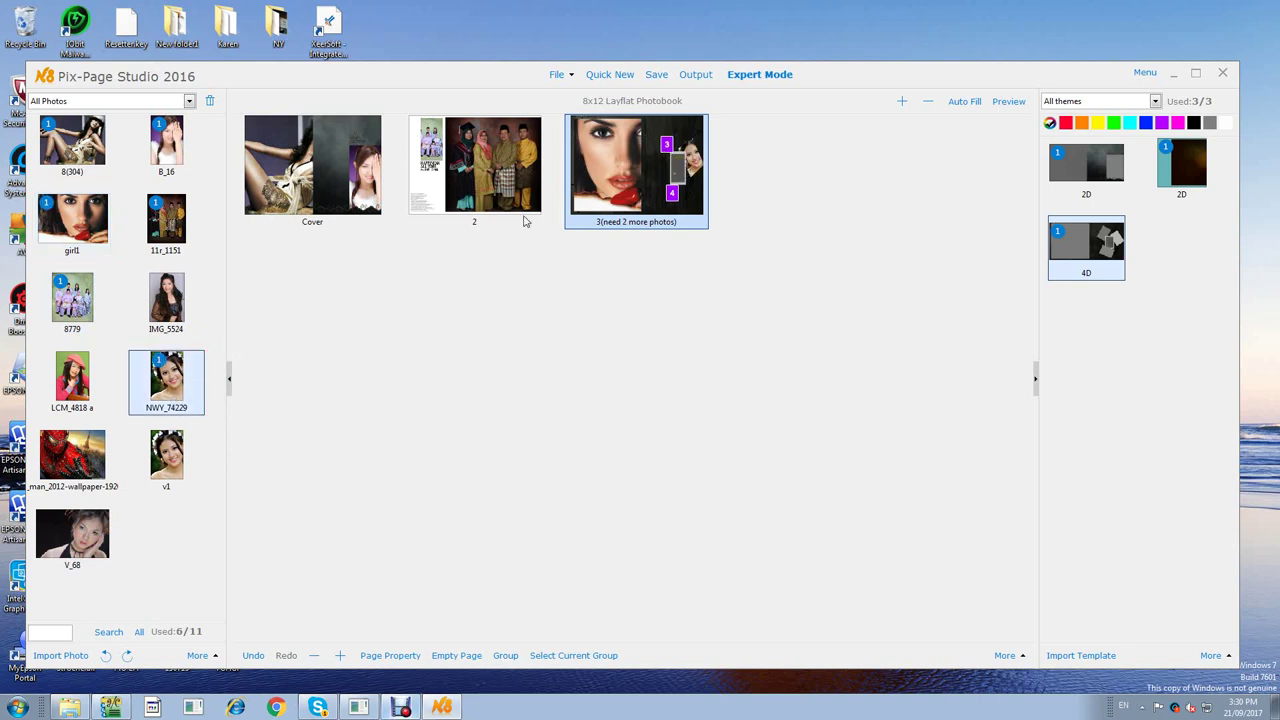
{"action": "left_click_drag", "start_coordinate": [182, 303], "coordinate": [670, 152]}
{"action": "left_click_drag", "start_coordinate": [78, 392], "coordinate": [675, 202]}
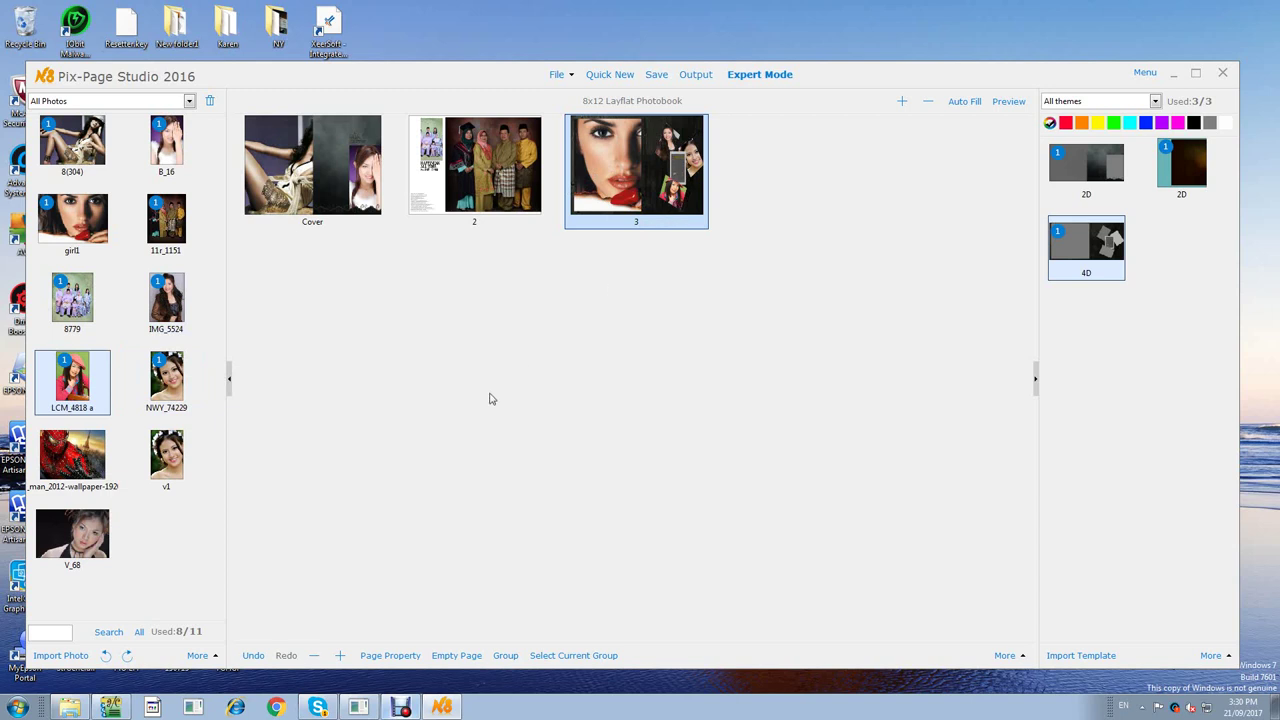
{"action": "right_click", "coordinate": [59, 473]}
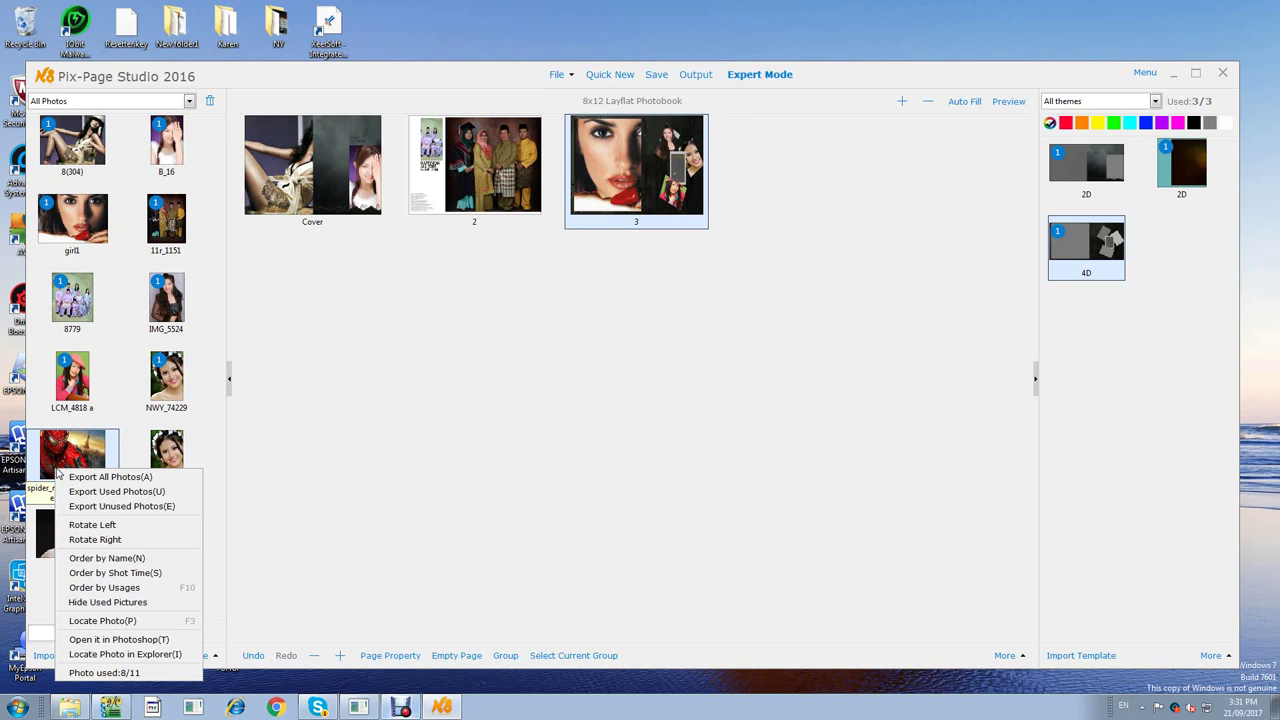
{"action": "left_click", "coordinate": [200, 425]}
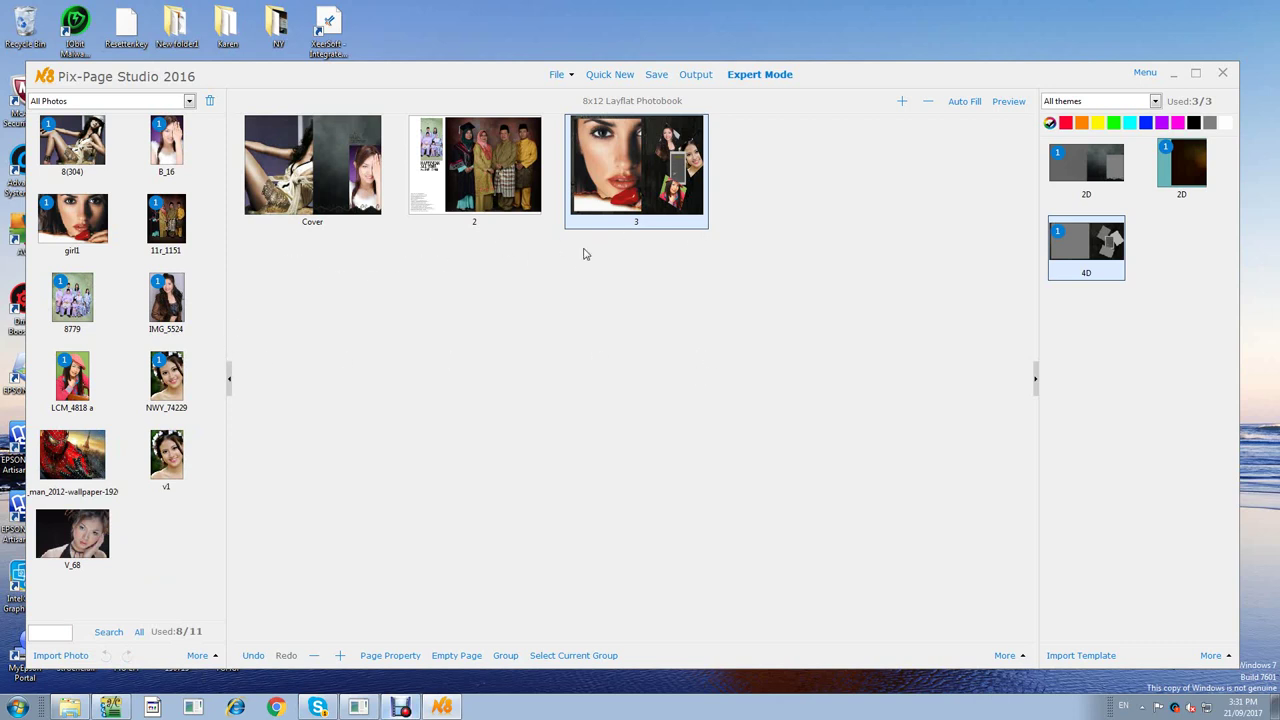
Preview the cover, page 2 and page 3 full screen, and return to the page overview.
{"action": "left_click", "coordinate": [296, 178]}
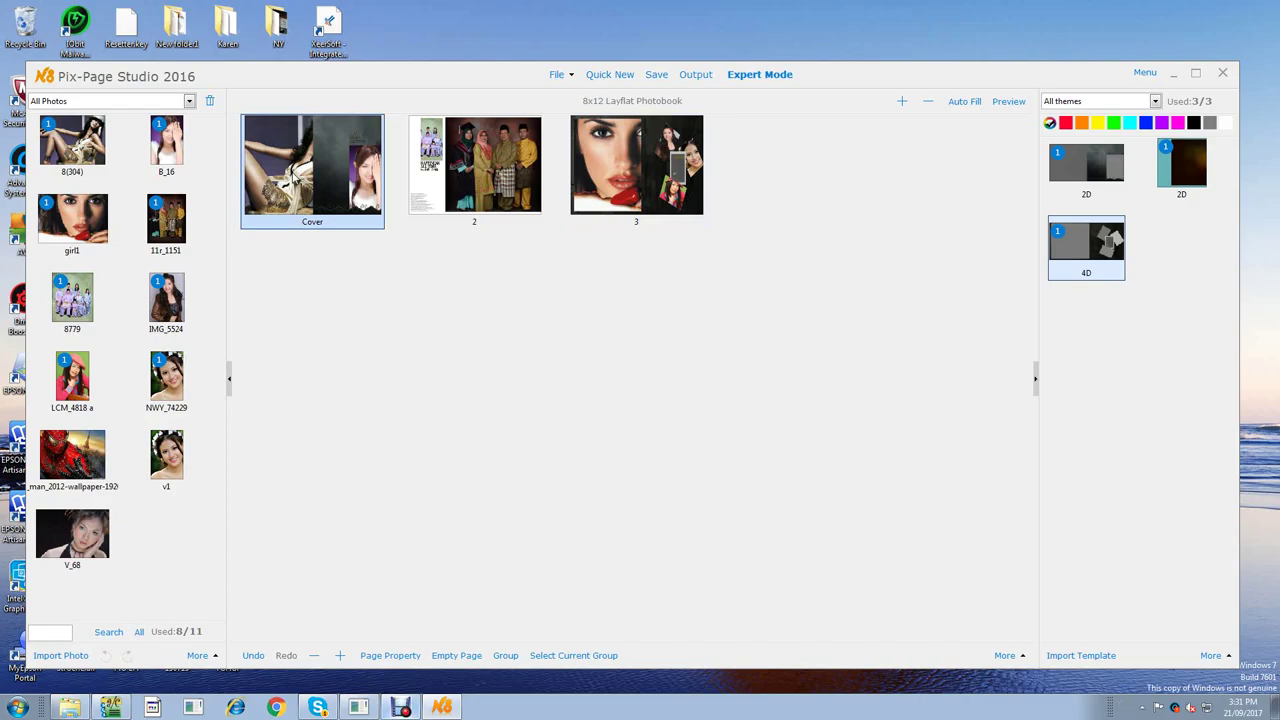
{"action": "double_click", "coordinate": [292, 178]}
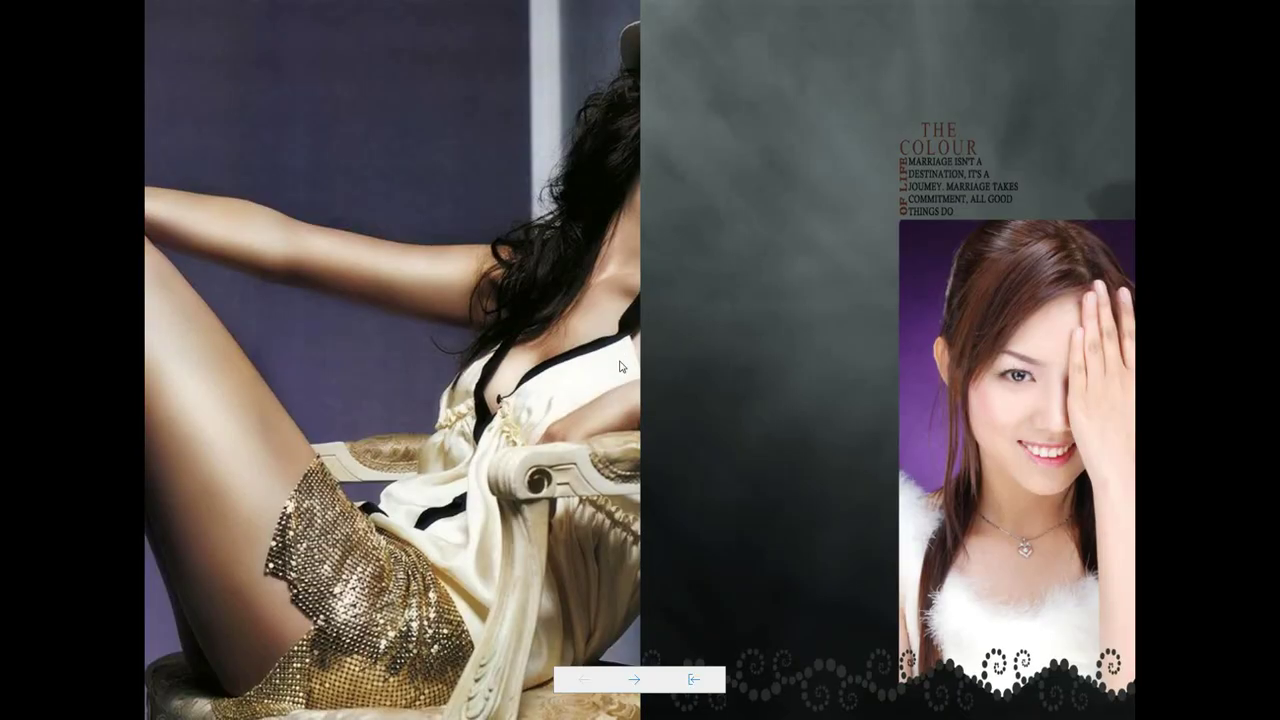
{"action": "left_click", "coordinate": [636, 680]}
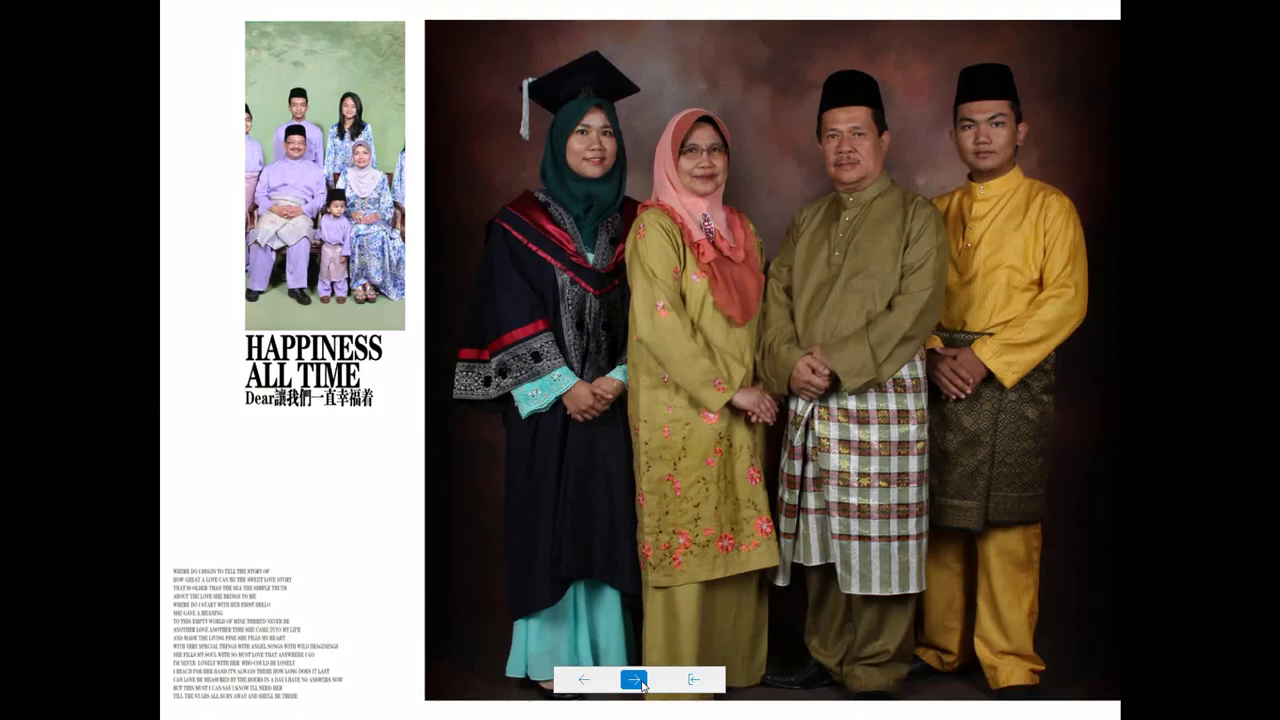
{"action": "left_click", "coordinate": [636, 680]}
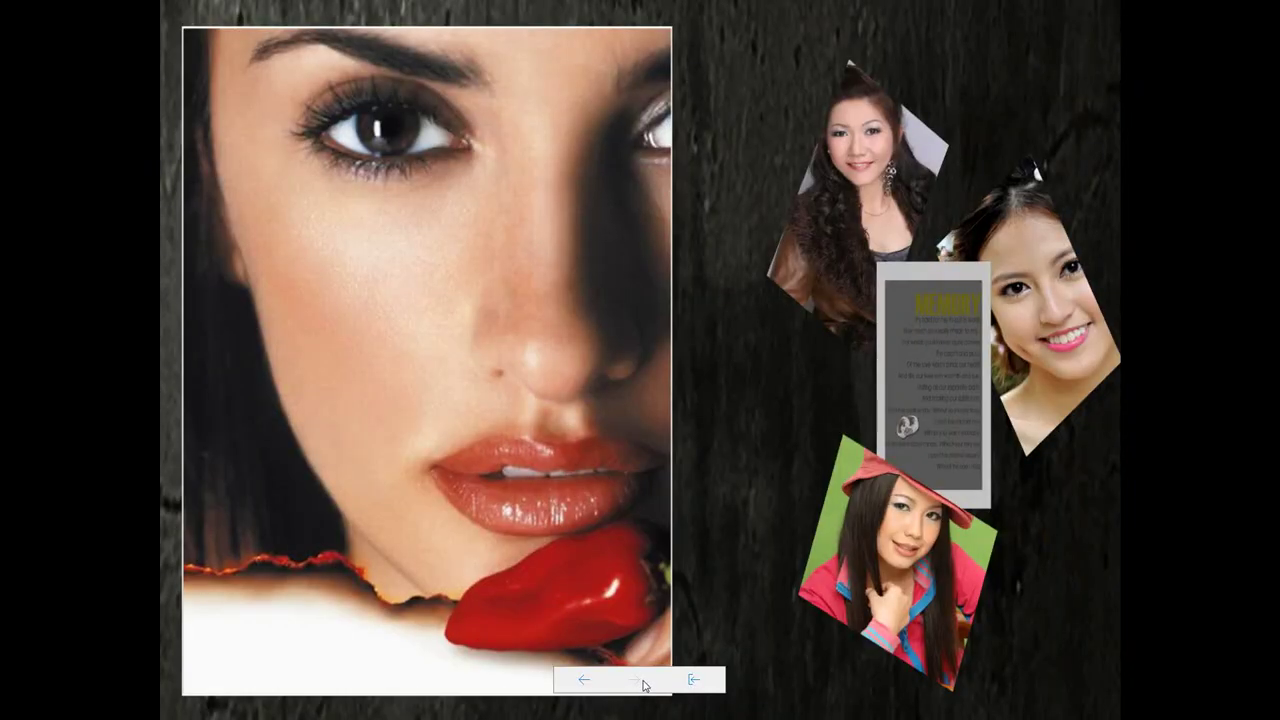
{"action": "left_click", "coordinate": [693, 680]}
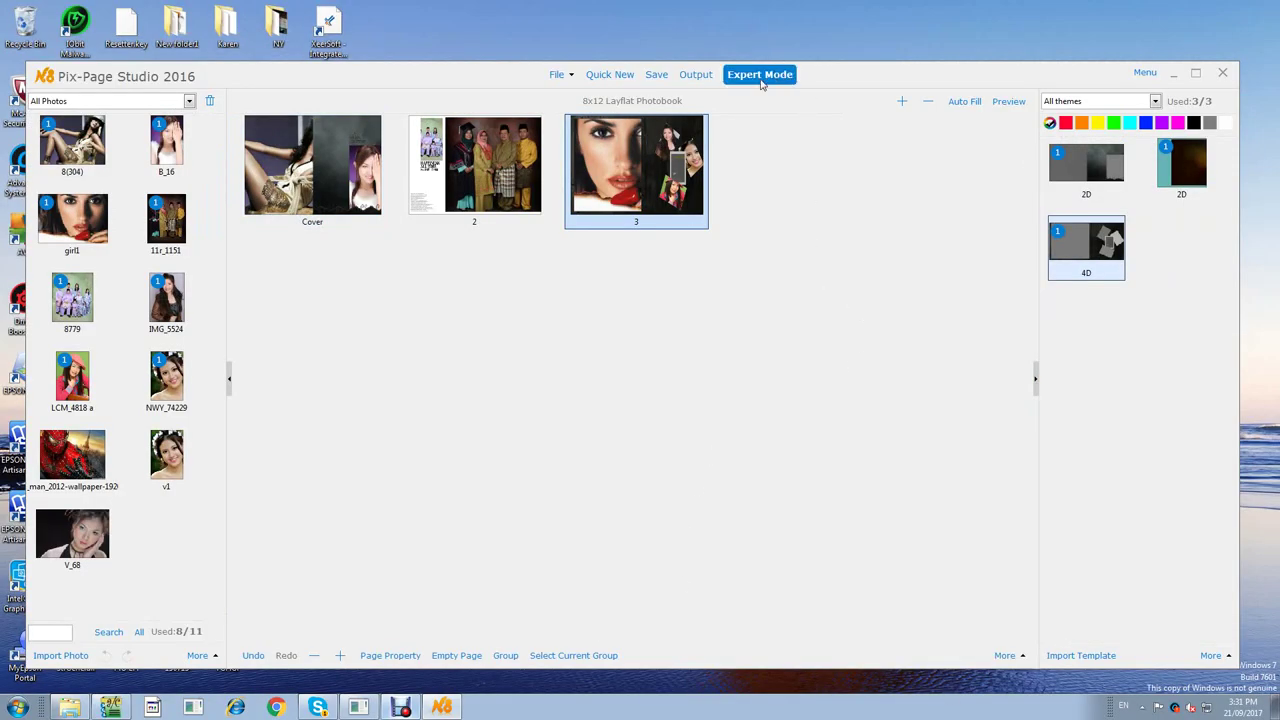
Open the cover in Expert Mode and shift photos 8(304) and B_16 within their frames, bringing the woman's face and hat into view.
{"action": "left_click", "coordinate": [294, 187]}
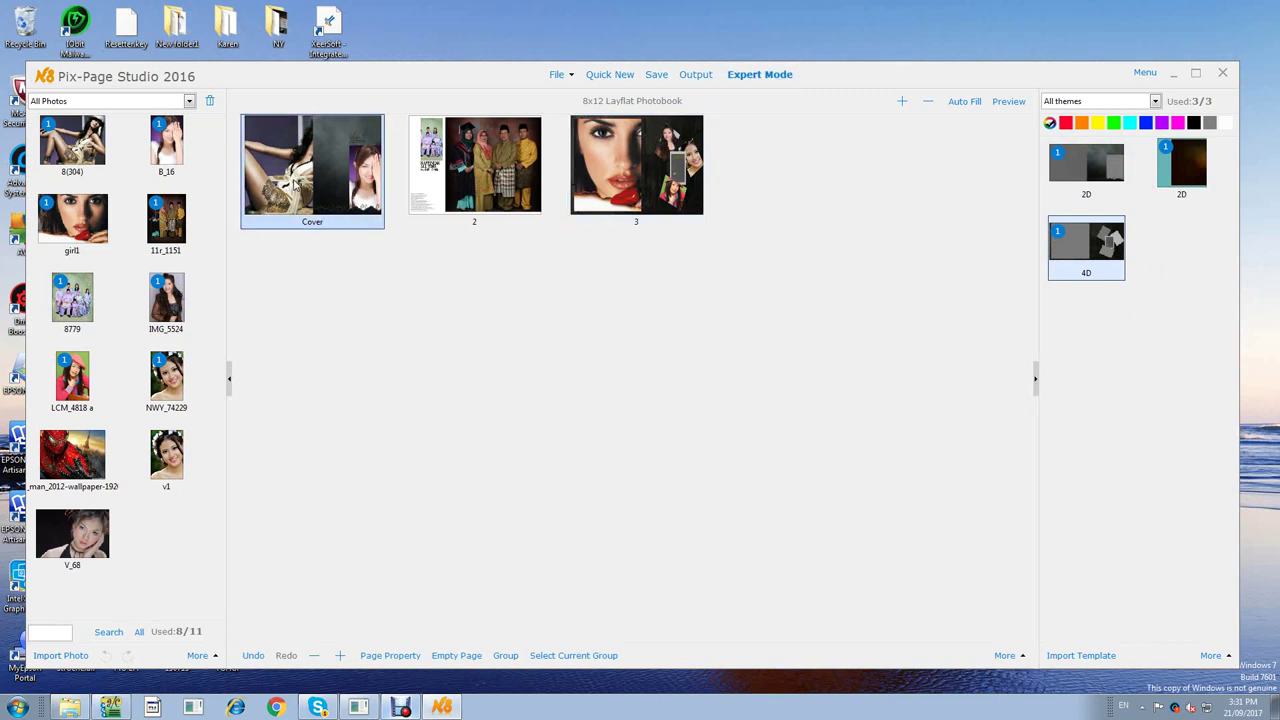
{"action": "left_click", "coordinate": [788, 74]}
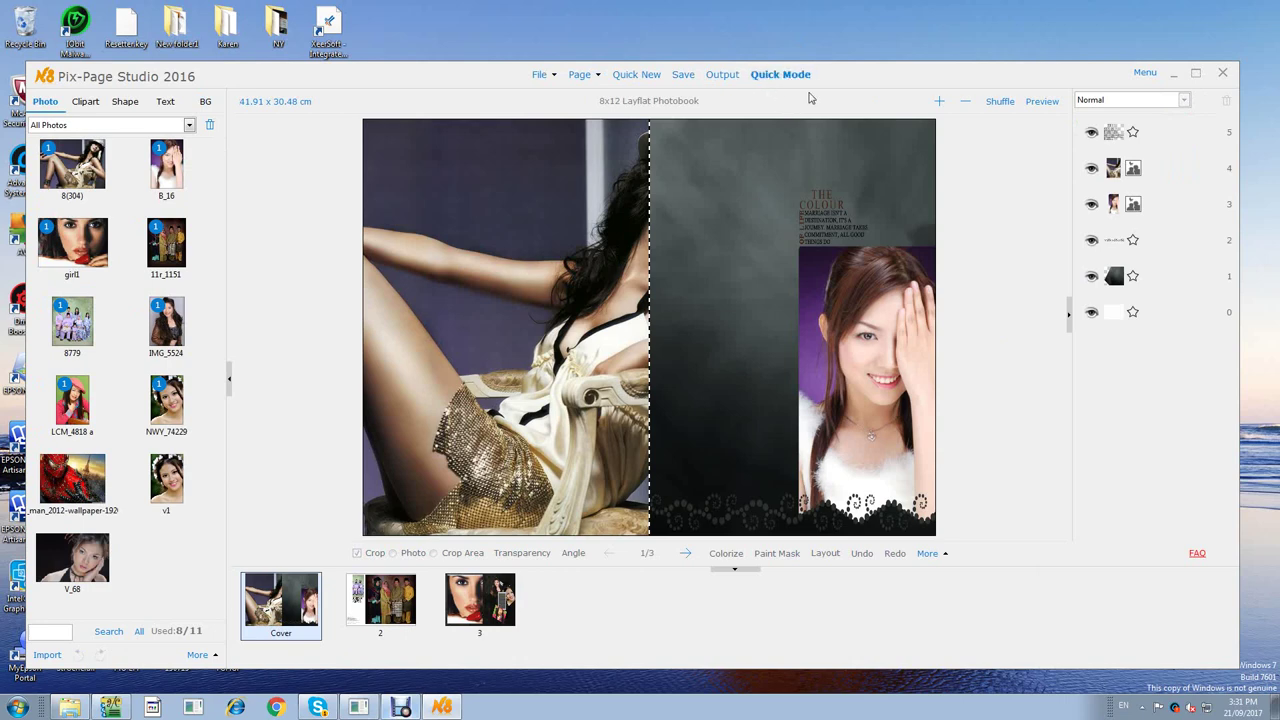
{"action": "left_click_drag", "start_coordinate": [590, 292], "coordinate": [437, 284]}
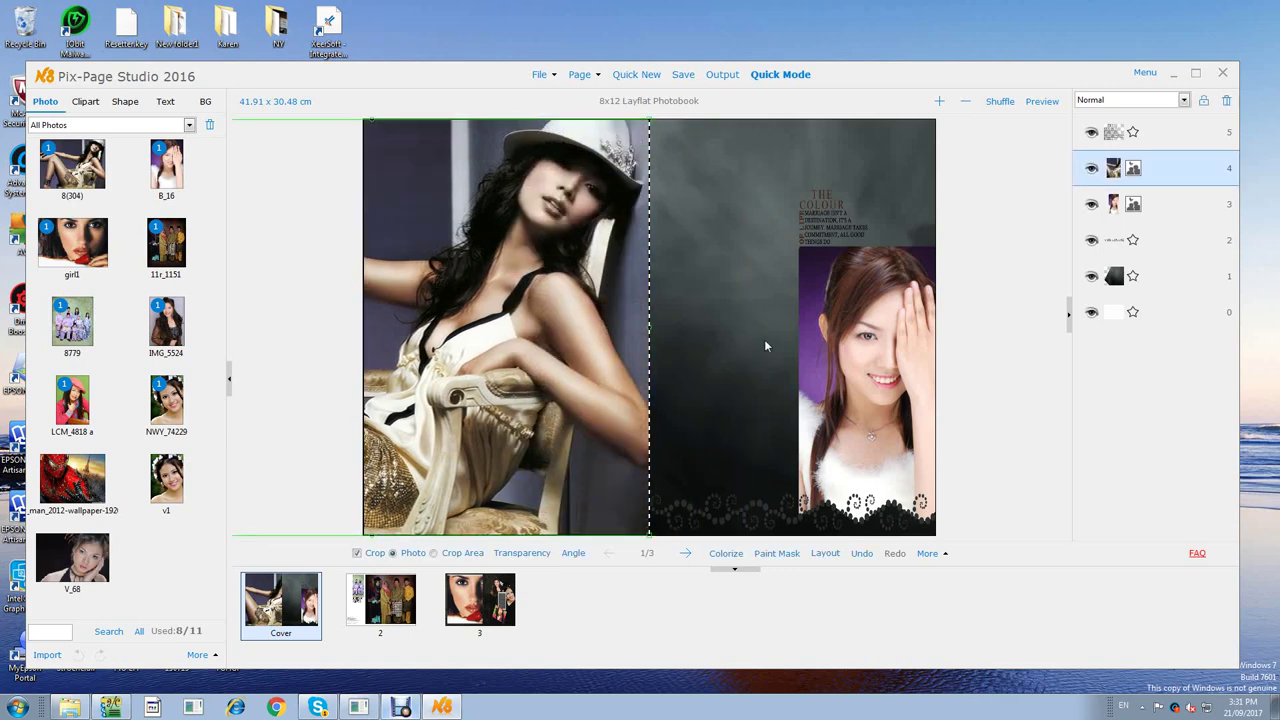
{"action": "mouse_move", "coordinate": [806, 303]}
{"action": "left_mouse_down"}
{"action": "mouse_move", "coordinate": [762, 303]}
{"action": "mouse_move", "coordinate": [826, 308]}
{"action": "left_mouse_up"}
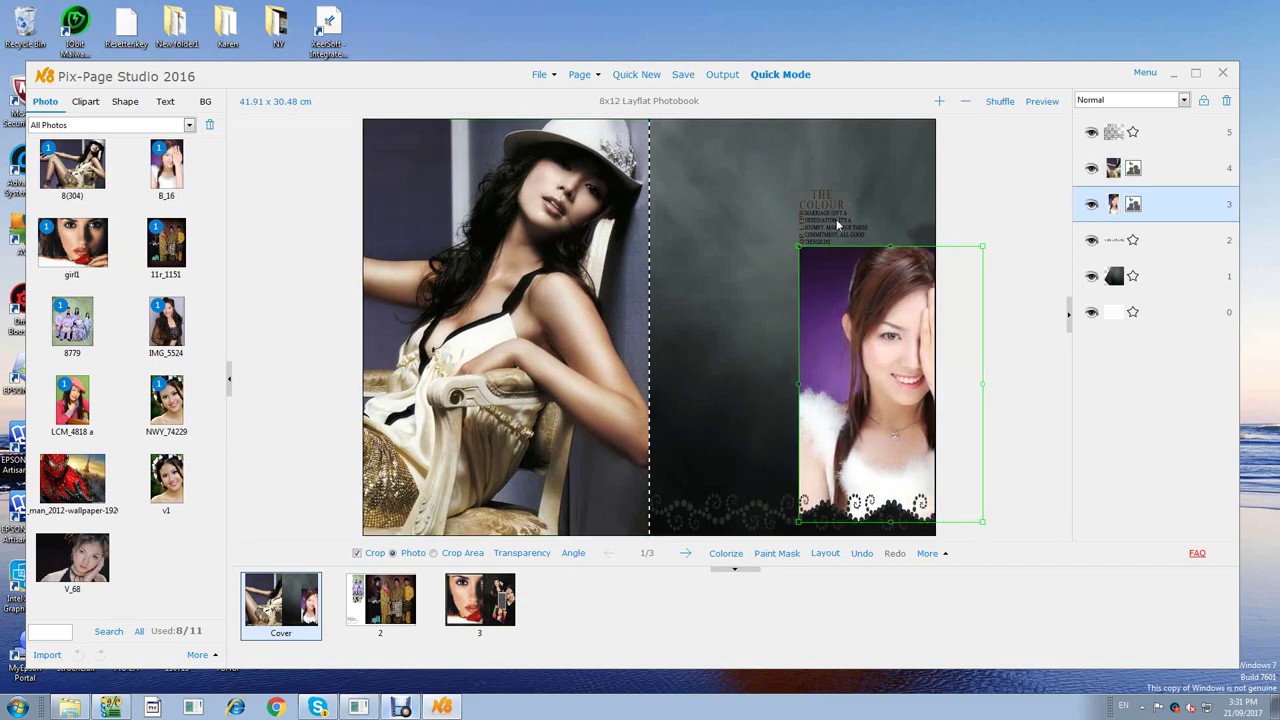
{"action": "left_click", "coordinate": [705, 440]}
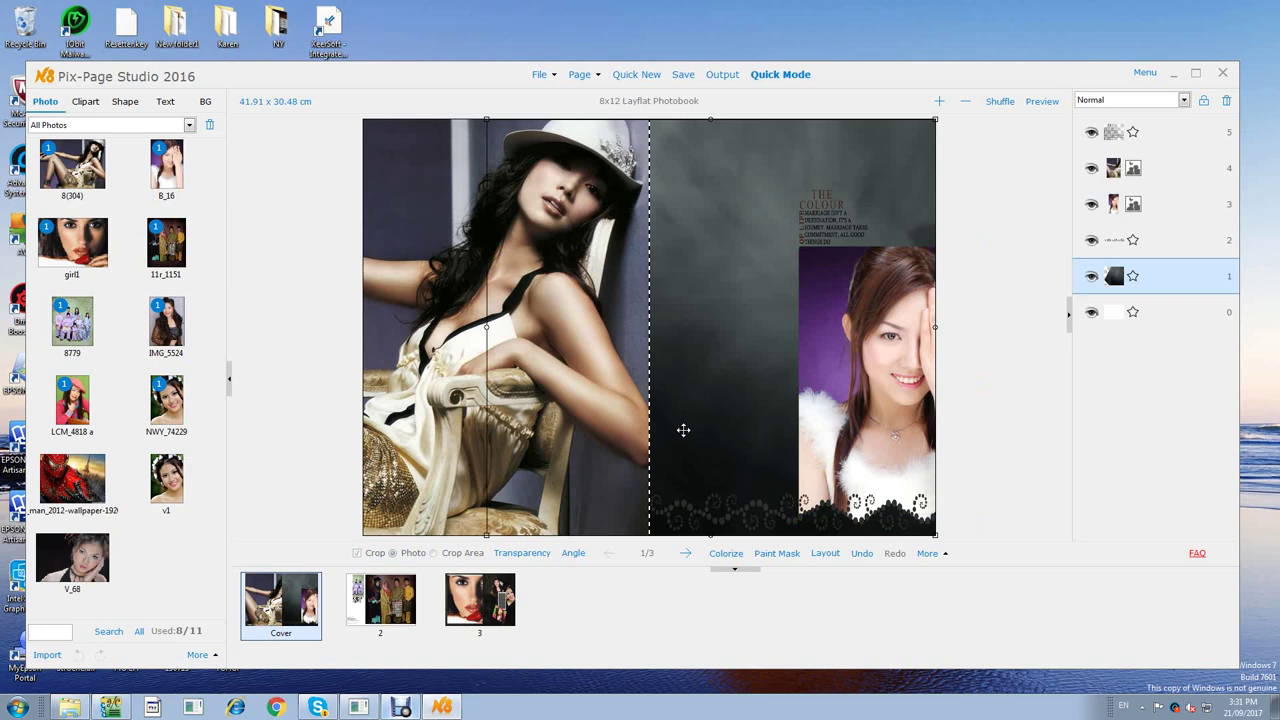
{"action": "left_click", "coordinate": [450, 377]}
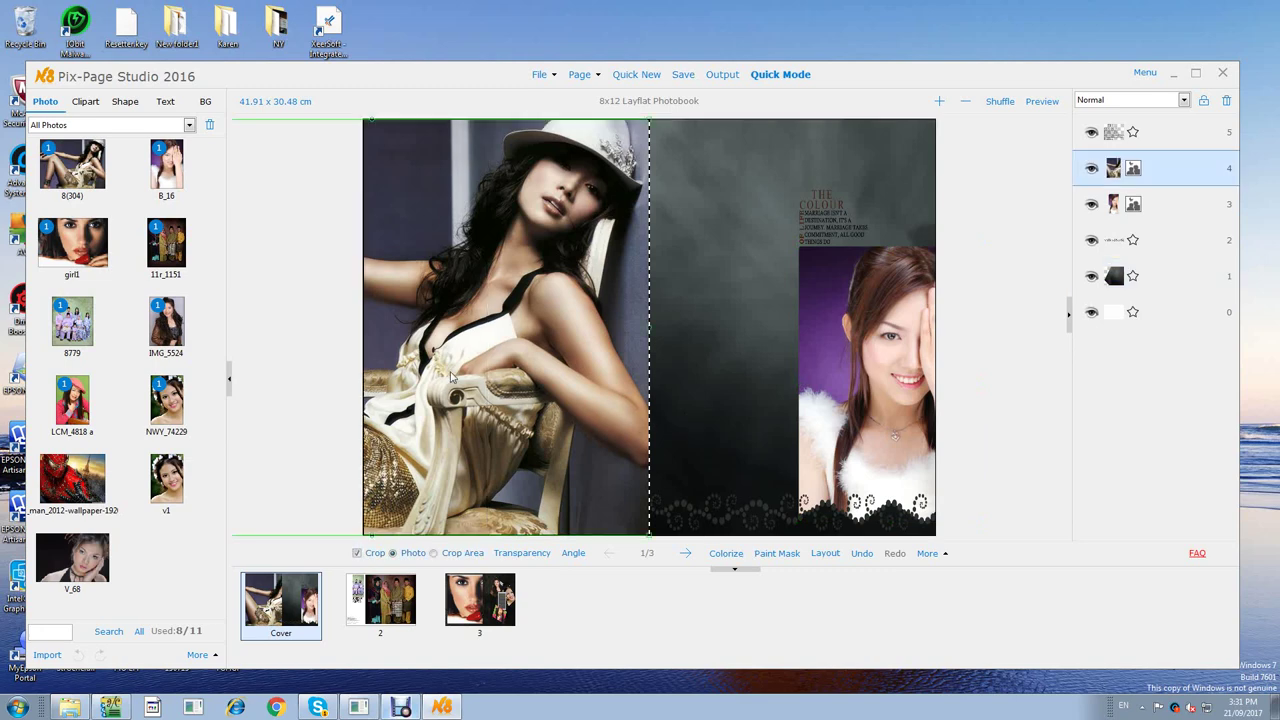
Move the crop area of photo B_16 towards the middle of the dark half of the cover and widen it.
{"action": "left_click", "coordinate": [865, 392]}
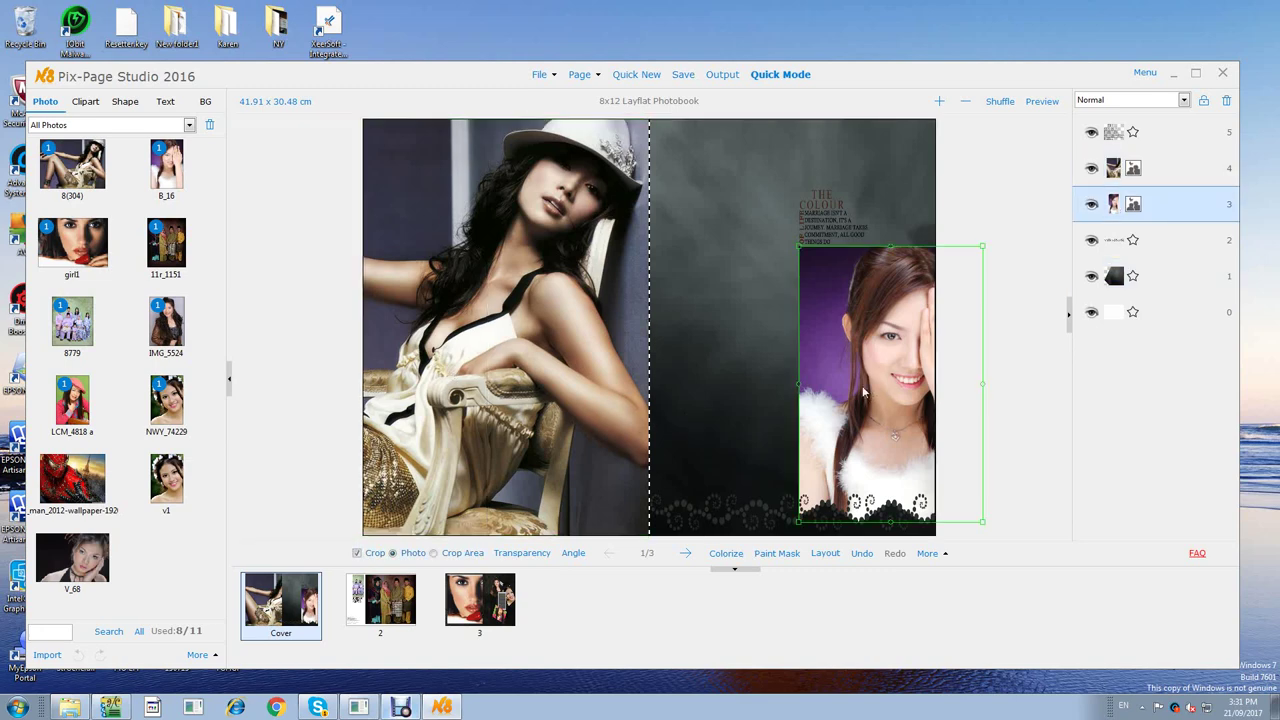
{"action": "left_click", "coordinate": [435, 553]}
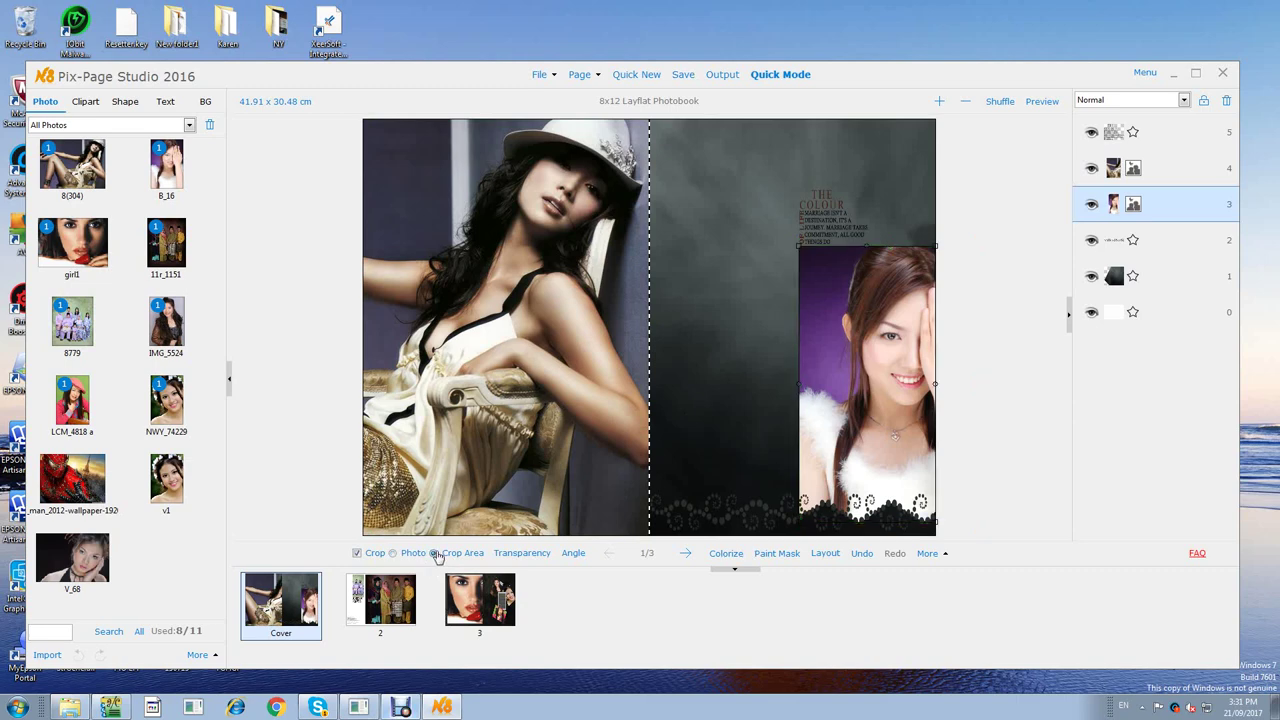
{"action": "left_click_drag", "start_coordinate": [844, 382], "coordinate": [740, 377]}
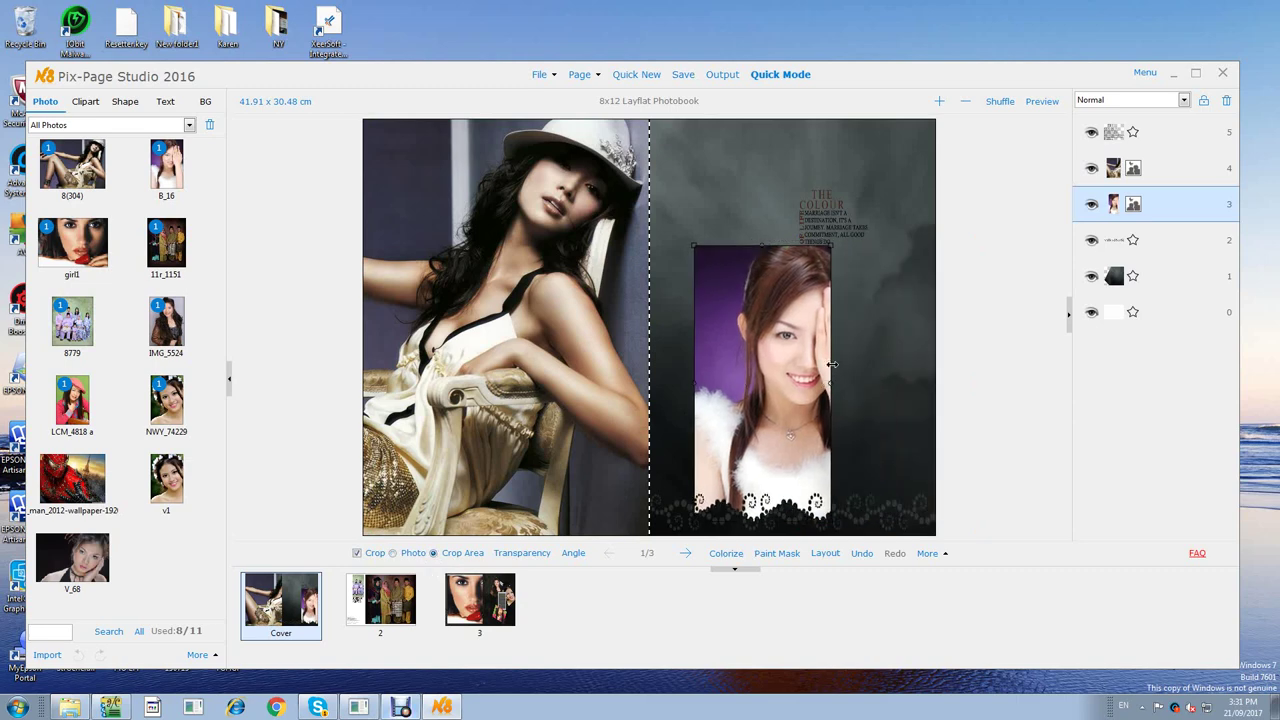
{"action": "left_click_drag", "start_coordinate": [832, 364], "coordinate": [857, 372]}
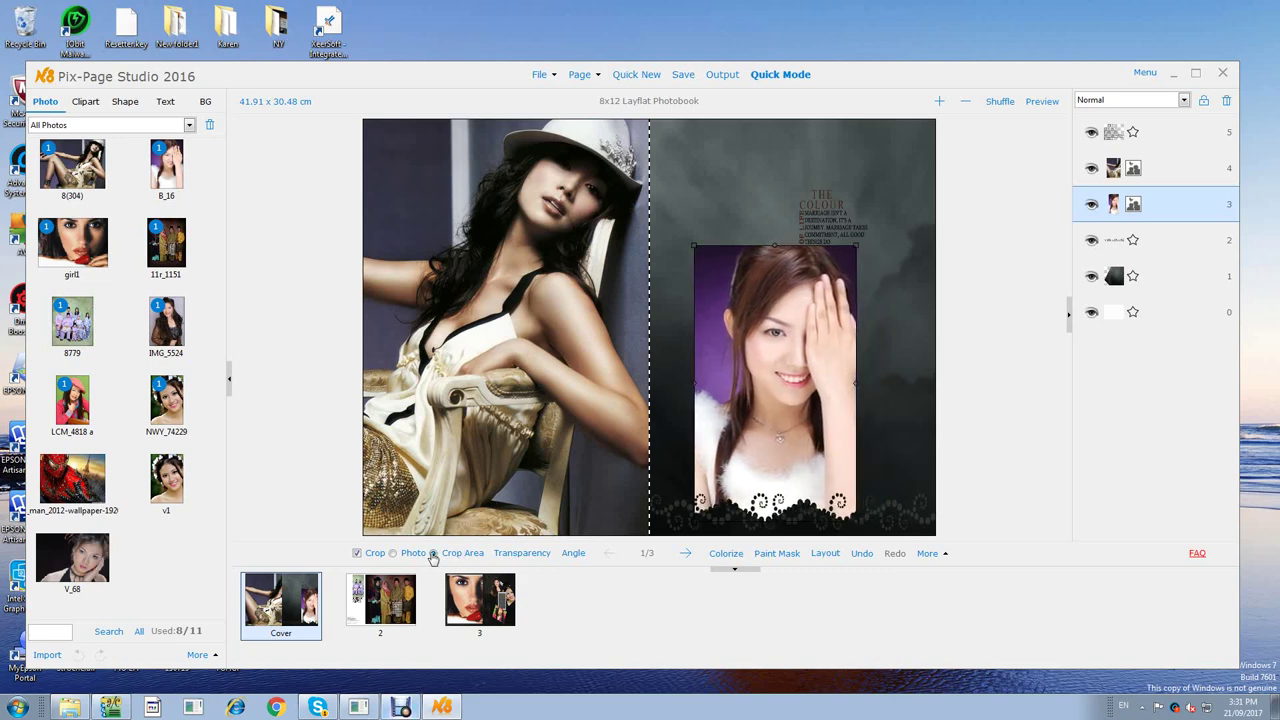
Reposition photo B_16 inside its crop area, turn its cropping off and move the uncropped photo slightly towards the cover's outer edge.
{"action": "left_click", "coordinate": [400, 555]}
{"action": "left_click_drag", "start_coordinate": [782, 345], "coordinate": [815, 338]}
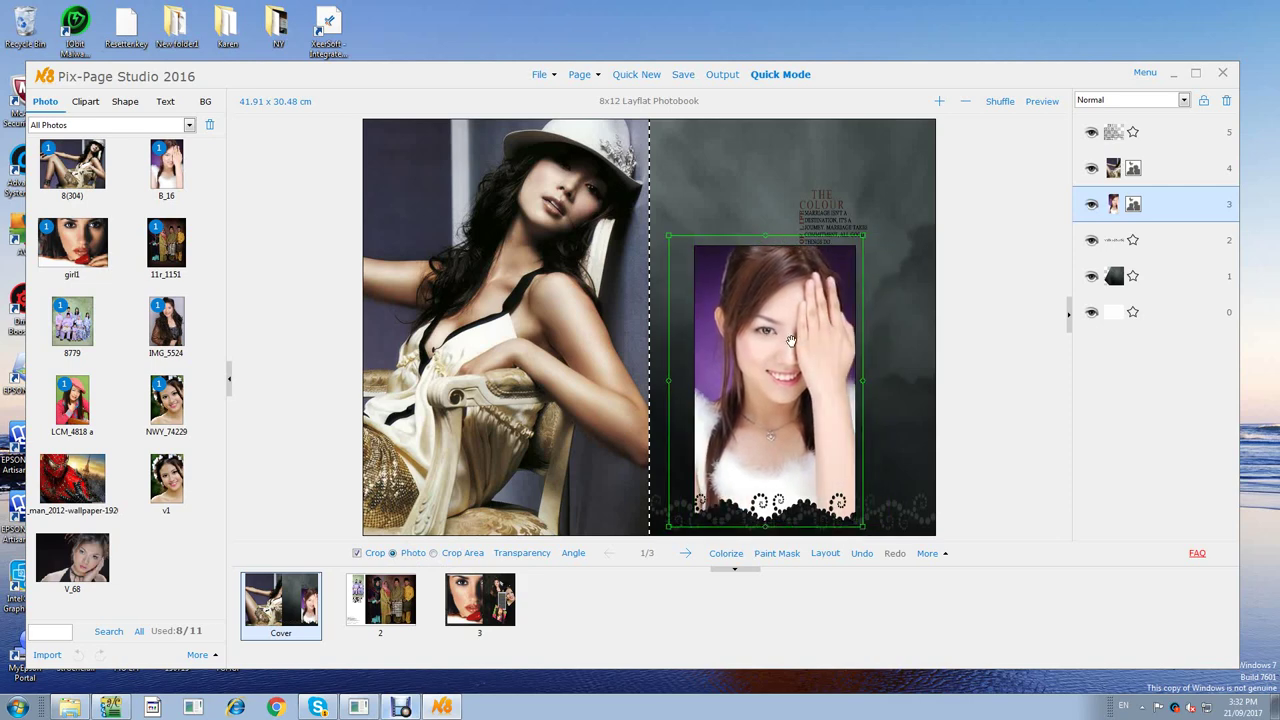
{"action": "left_click", "coordinate": [356, 553]}
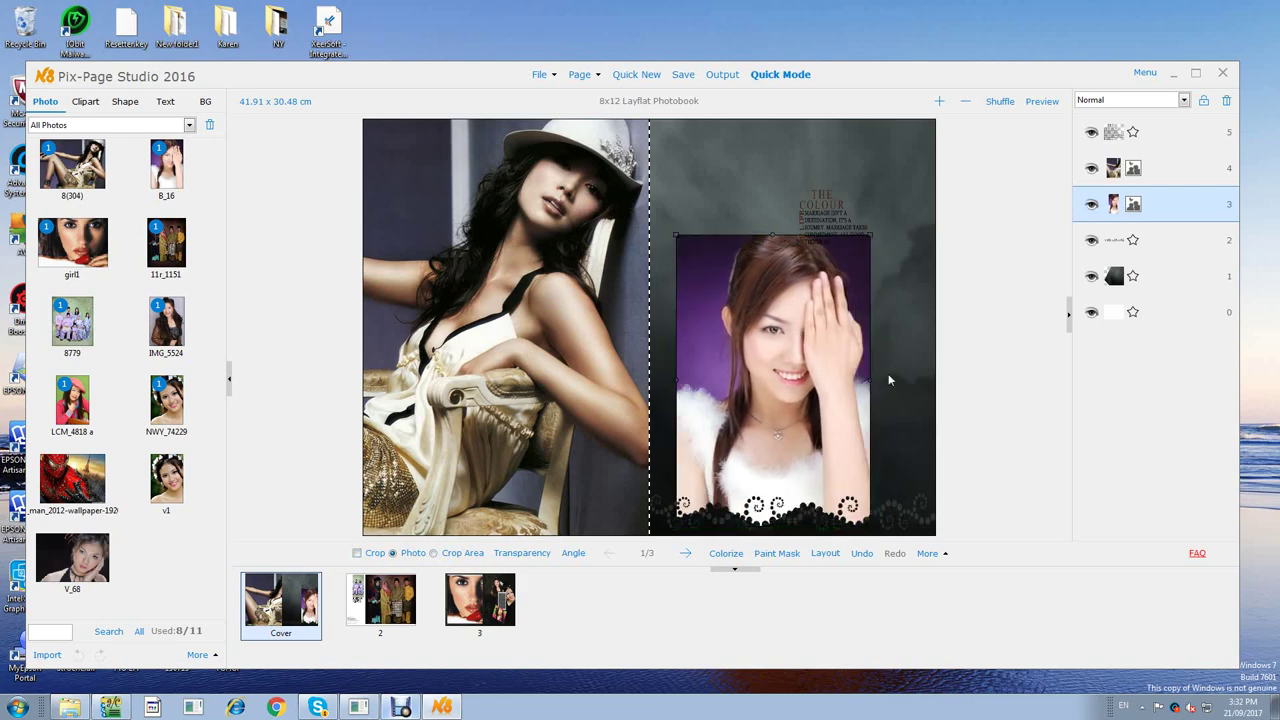
{"action": "left_click_drag", "start_coordinate": [822, 359], "coordinate": [854, 351]}
Move the "The Colour of Life" text clipart to the area above photo B_16.
{"action": "left_click", "coordinate": [838, 226]}
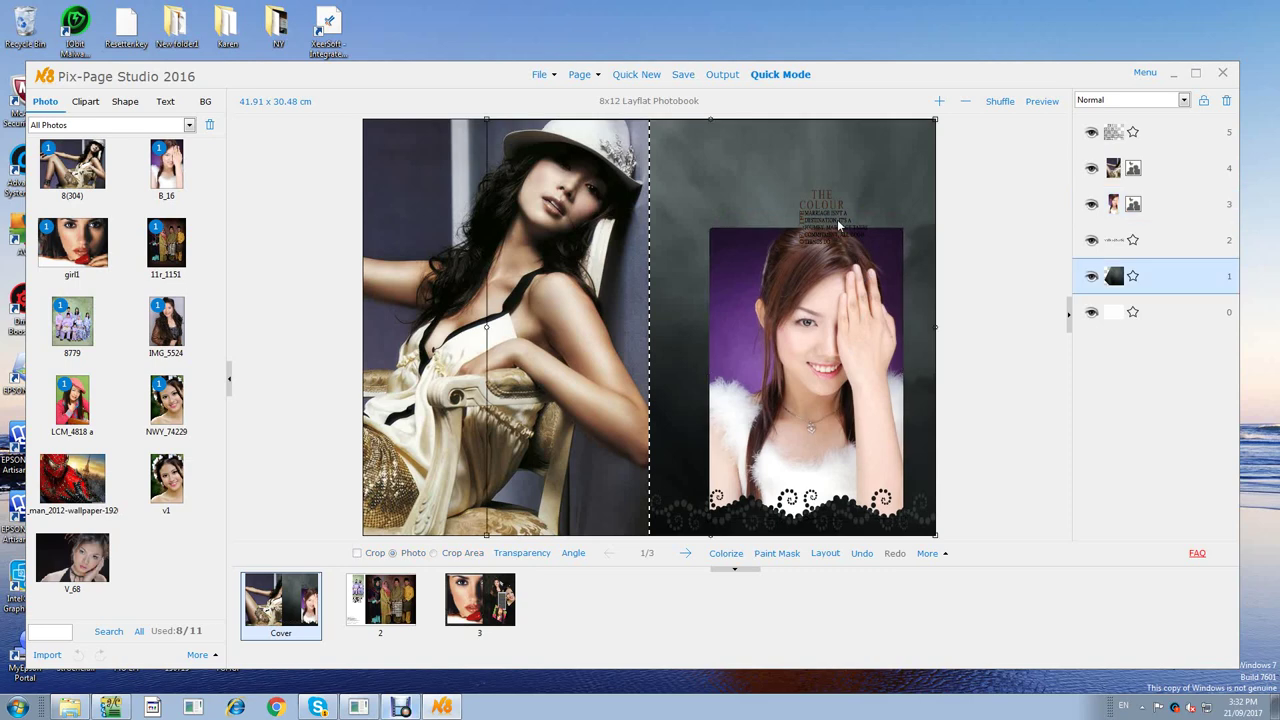
{"action": "left_click", "coordinate": [958, 228]}
{"action": "left_click_drag", "start_coordinate": [826, 219], "coordinate": [857, 163]}
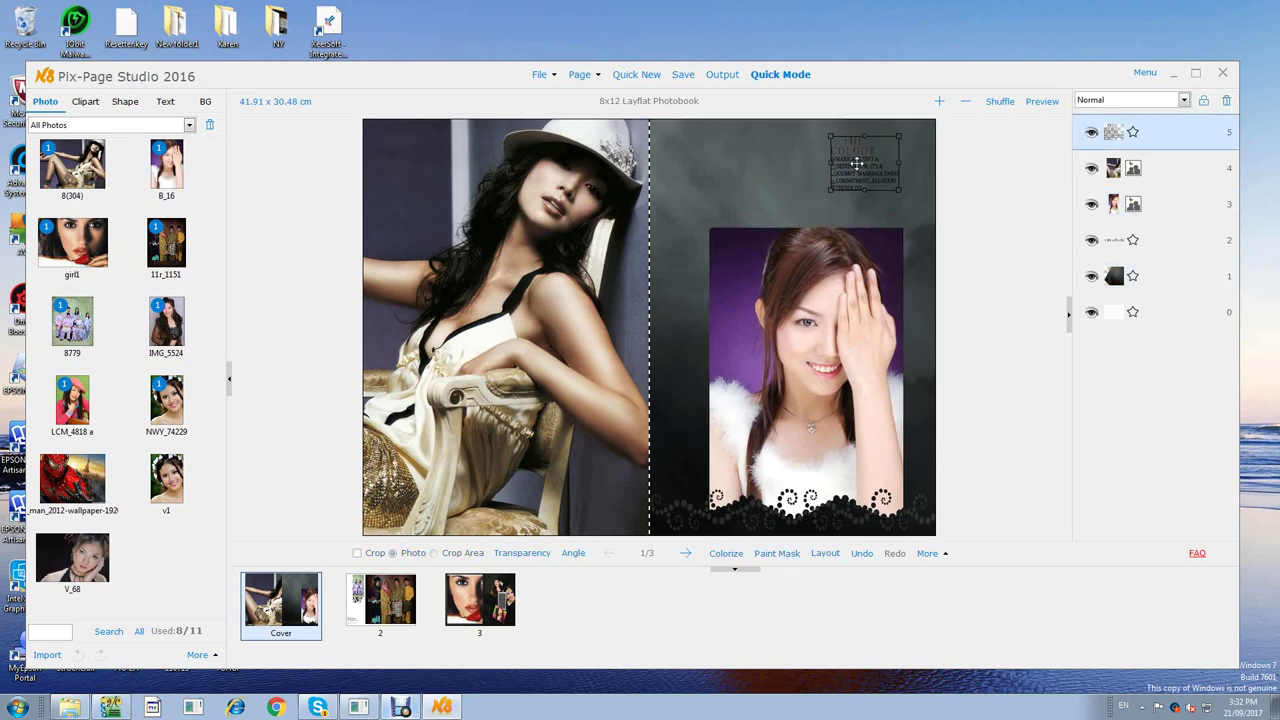
Turn cropping back on for photo B_16 and switch between Crop Area and Photo adjustment, leaving Photo selected.
{"action": "left_click", "coordinate": [836, 389]}
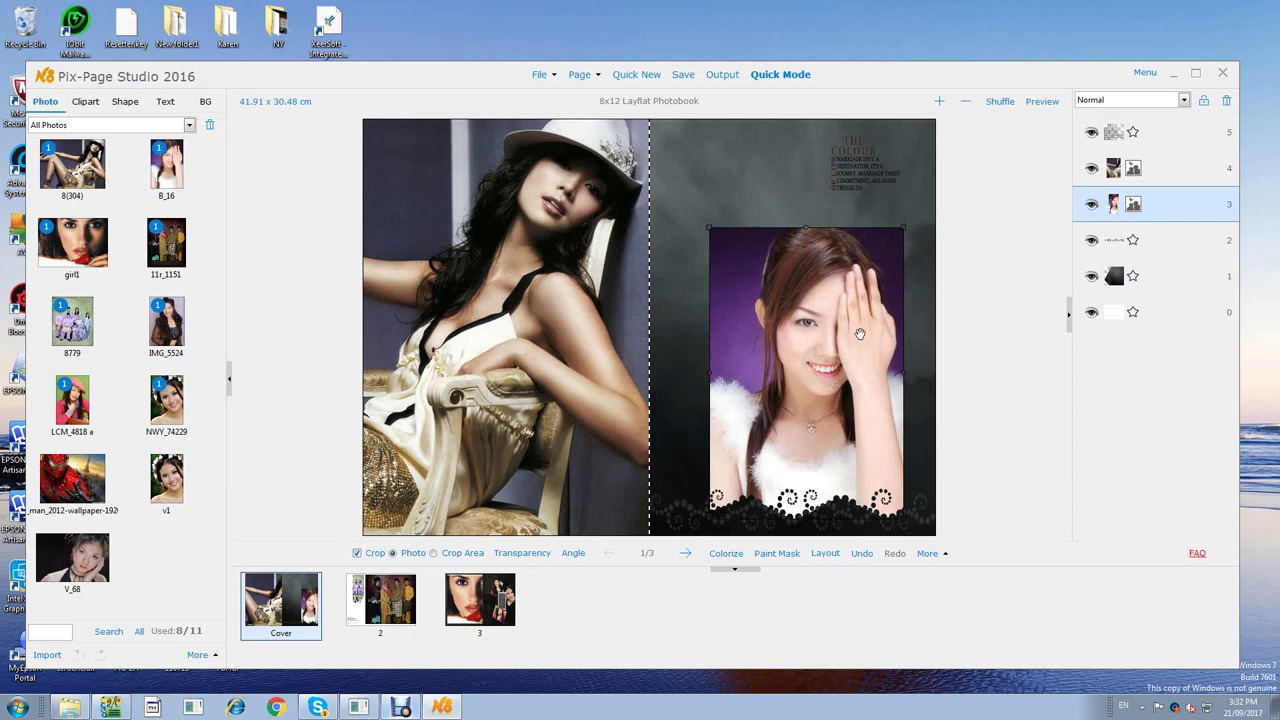
{"action": "left_click", "coordinate": [840, 356]}
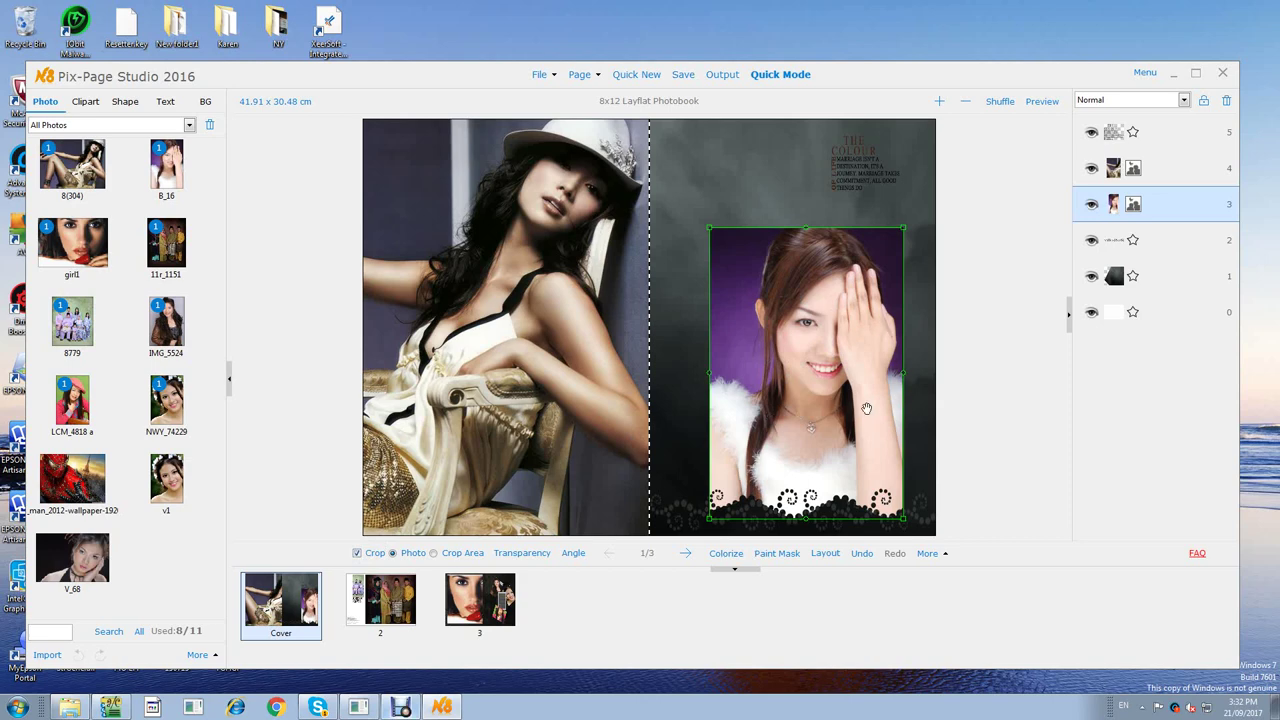
{"action": "mouse_move", "coordinate": [903, 403]}
{"action": "left_mouse_down"}
{"action": "mouse_move", "coordinate": [977, 392]}
{"action": "mouse_move", "coordinate": [903, 406]}
{"action": "left_mouse_up"}
{"action": "left_click", "coordinate": [447, 560]}
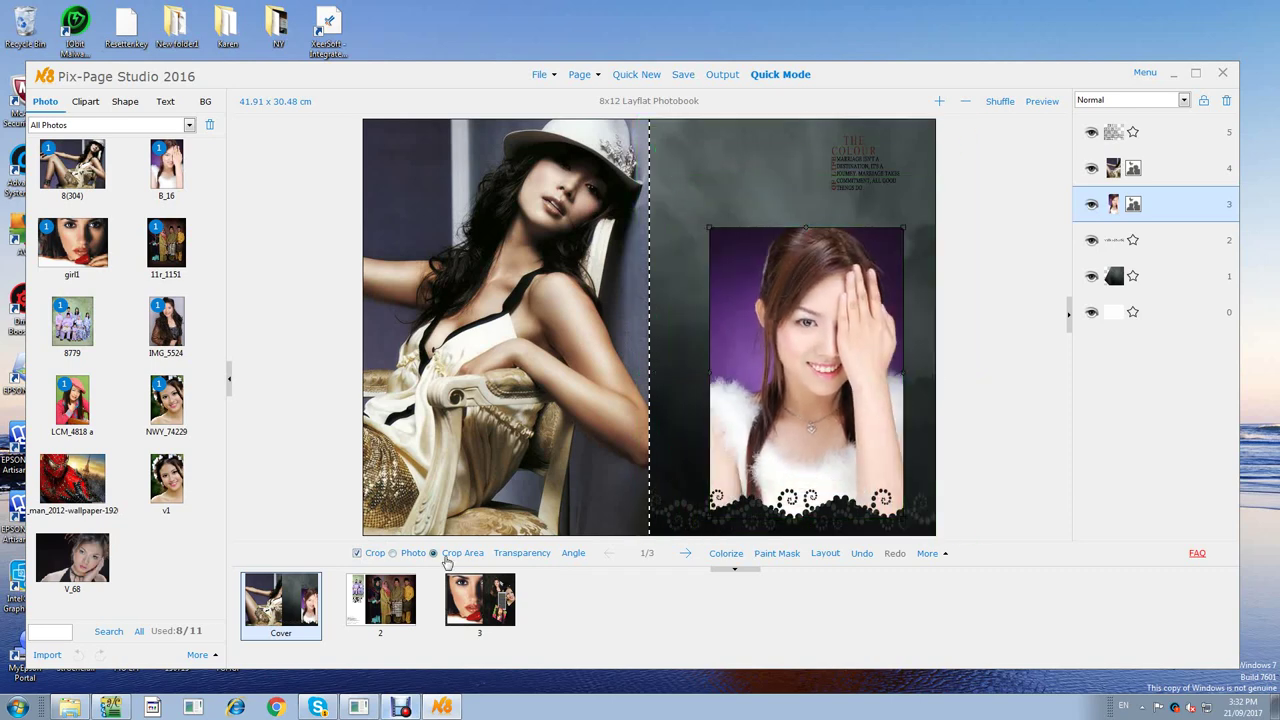
{"action": "left_click", "coordinate": [408, 555]}
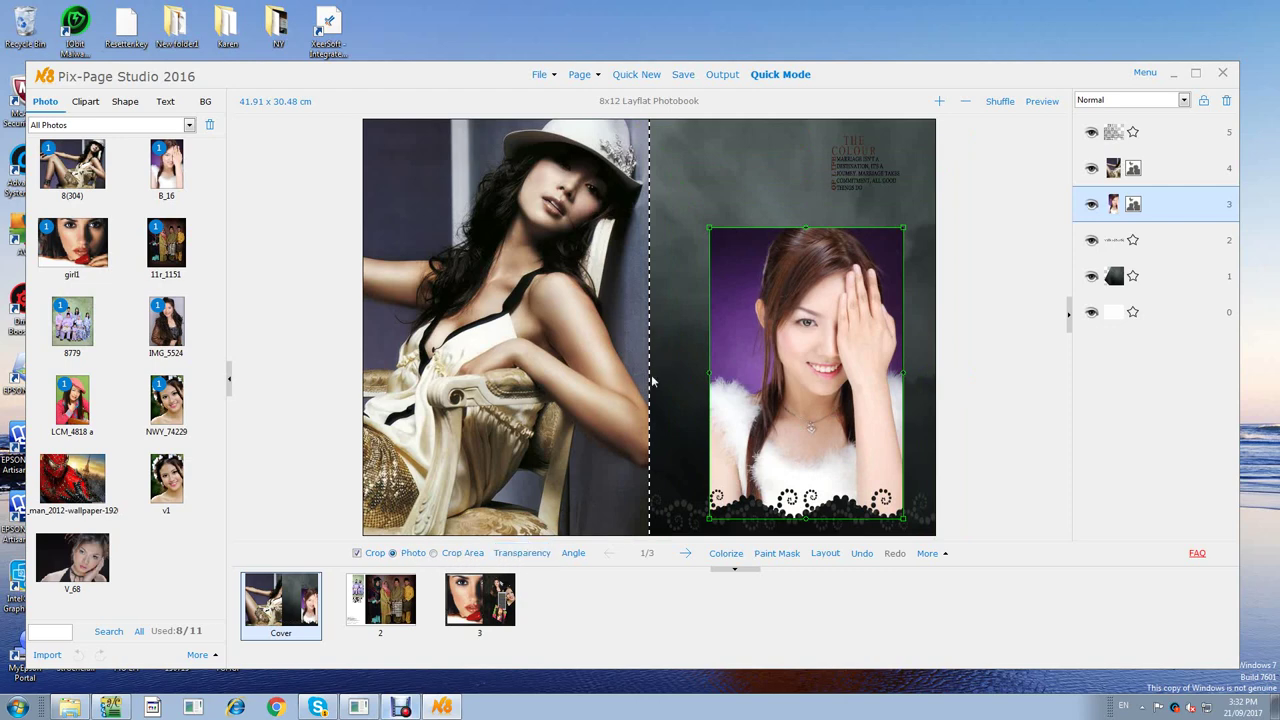
Toggle the visibility of the "The Colour of Life" text layer off and on, and delete the layer.
{"action": "left_click", "coordinate": [850, 173]}
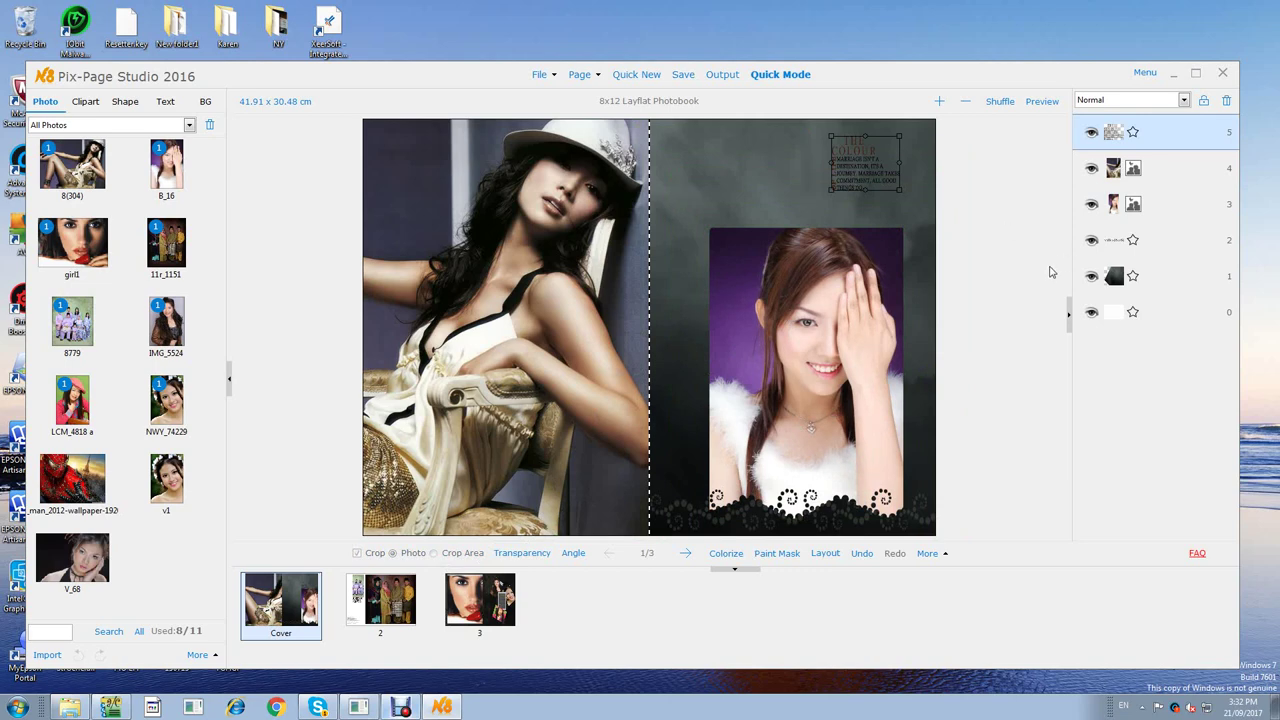
{"action": "left_click", "coordinate": [1091, 133]}
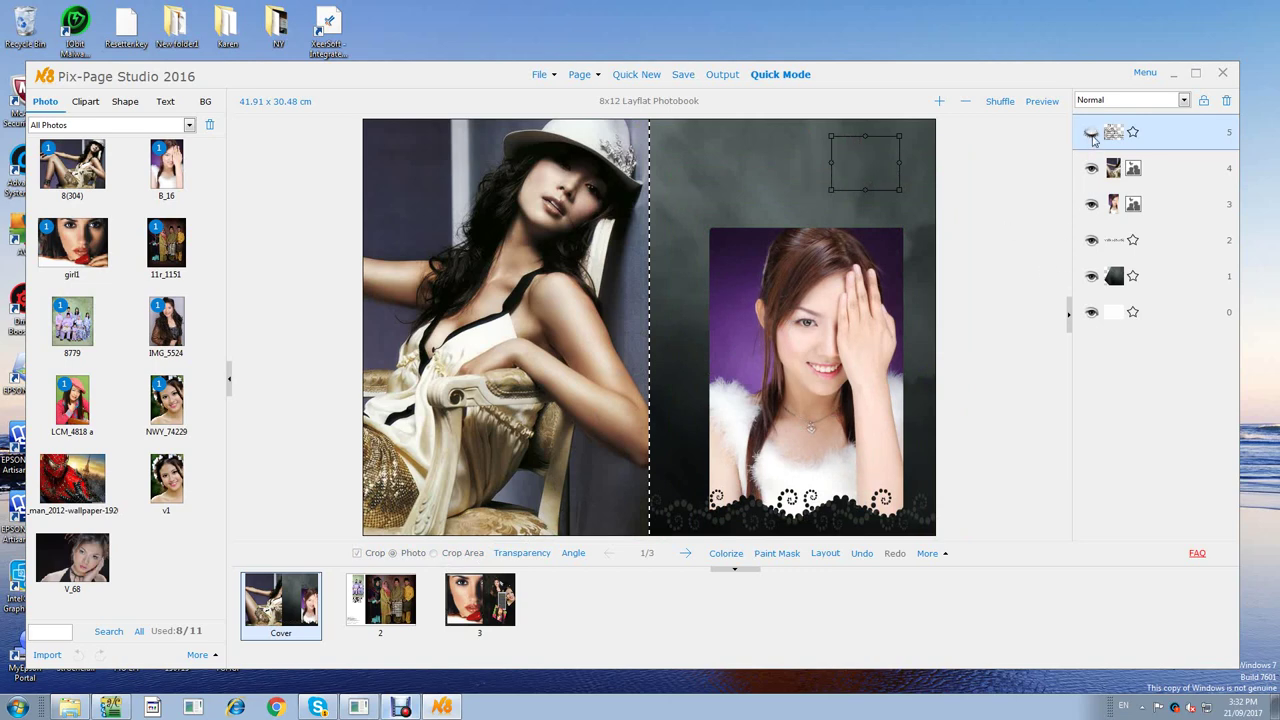
{"action": "left_click", "coordinate": [1091, 133]}
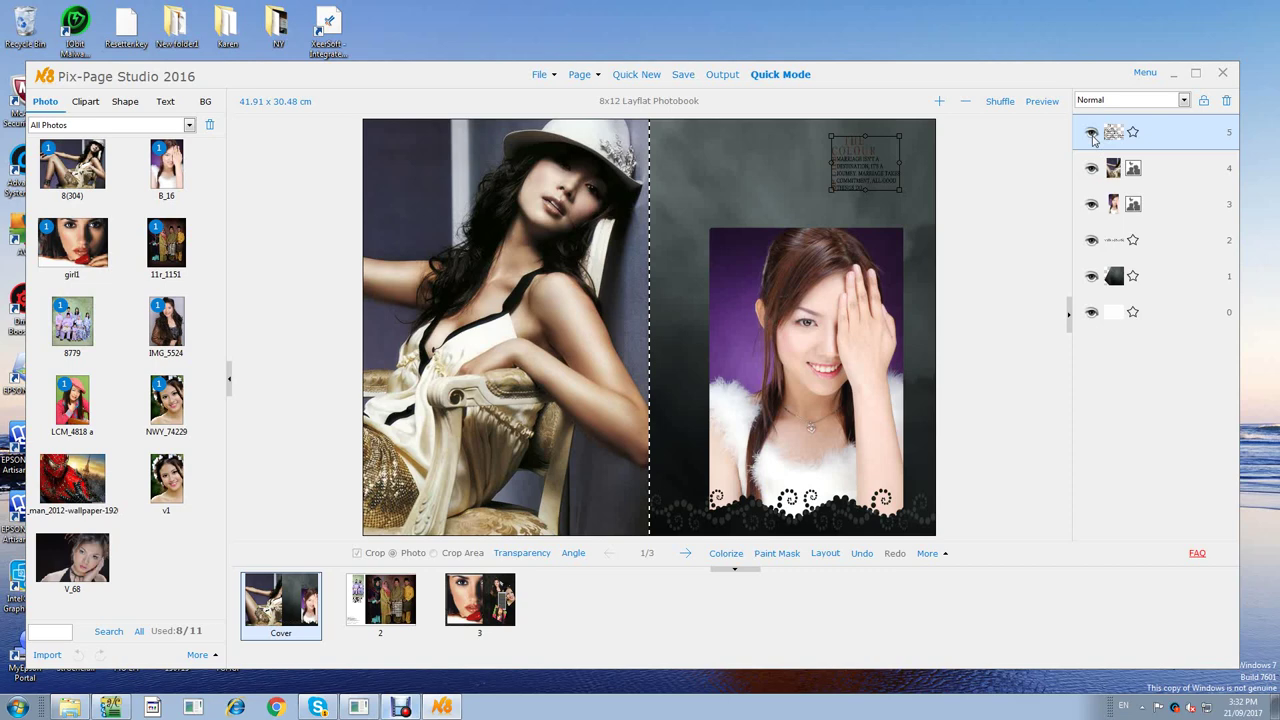
{"action": "right_click", "coordinate": [1122, 137]}
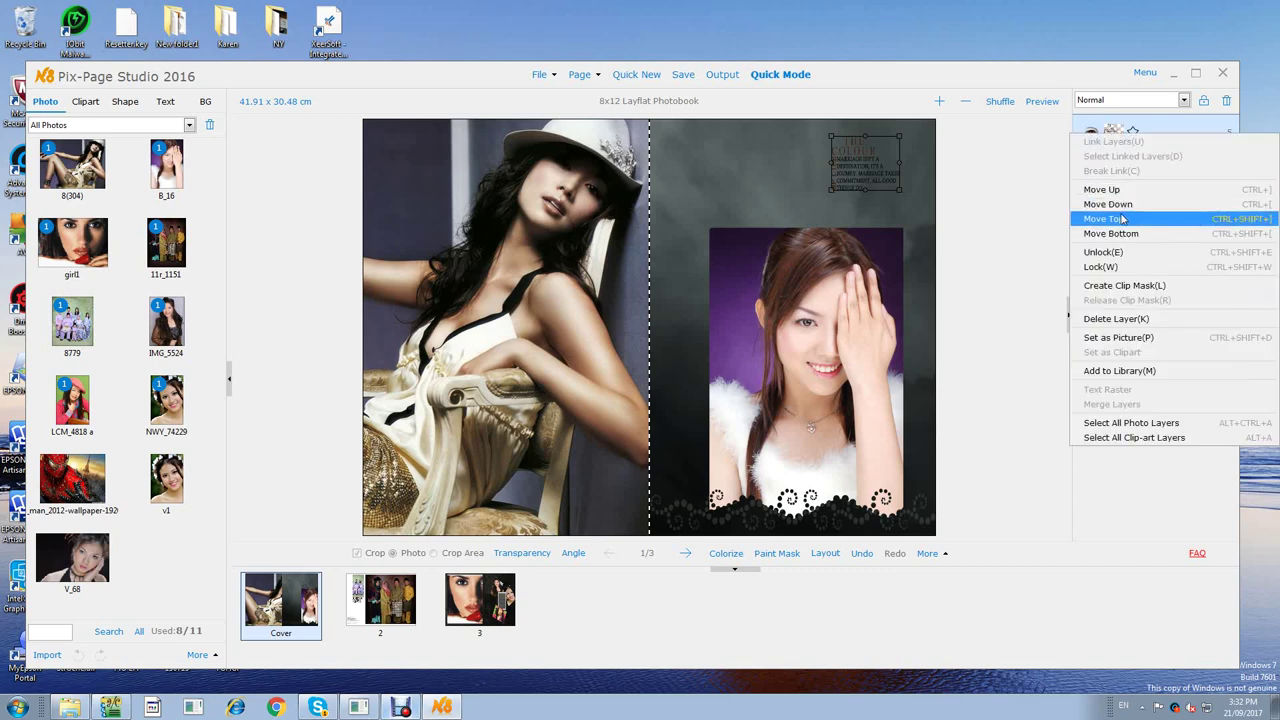
{"action": "left_click", "coordinate": [1140, 322]}
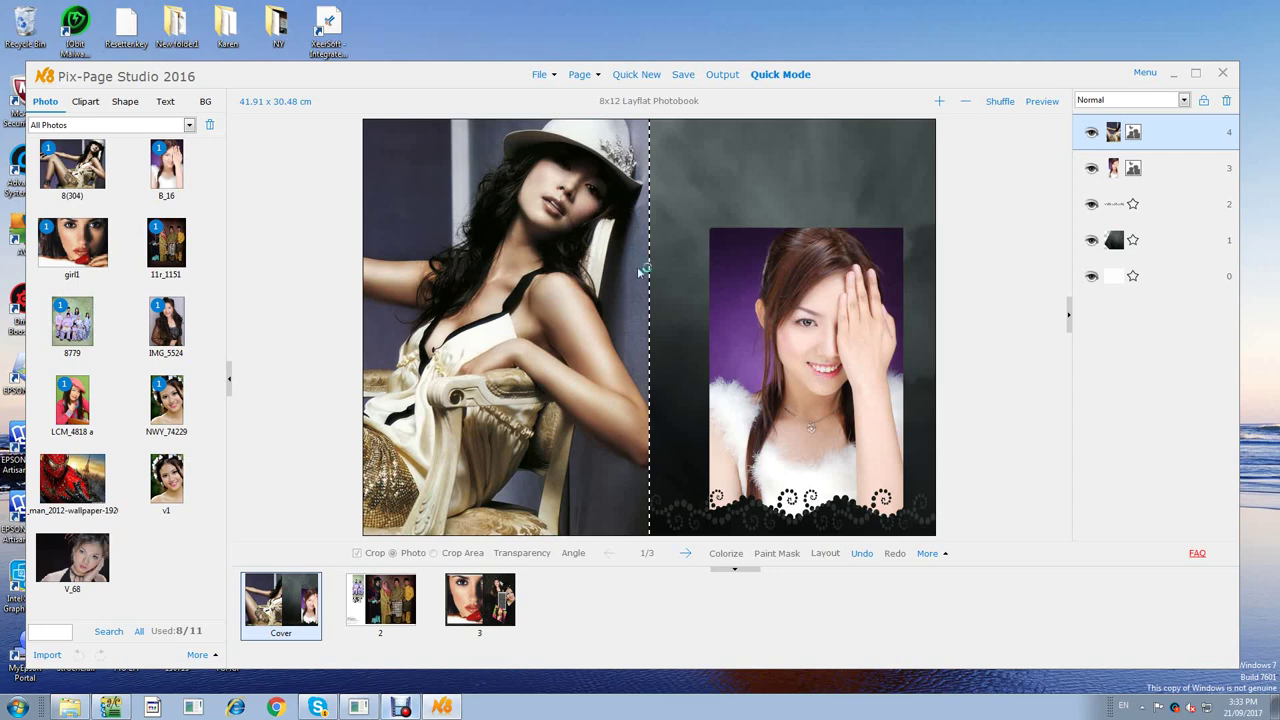
Shift photo 8(304) slightly within its crop area and colorize it with hue 44, saturation 23, brightness -4 and mix 19.
{"action": "mouse_move", "coordinate": [545, 290]}
{"action": "left_mouse_down"}
{"action": "mouse_move", "coordinate": [567, 251]}
{"action": "mouse_move", "coordinate": [540, 291]}
{"action": "left_mouse_up"}
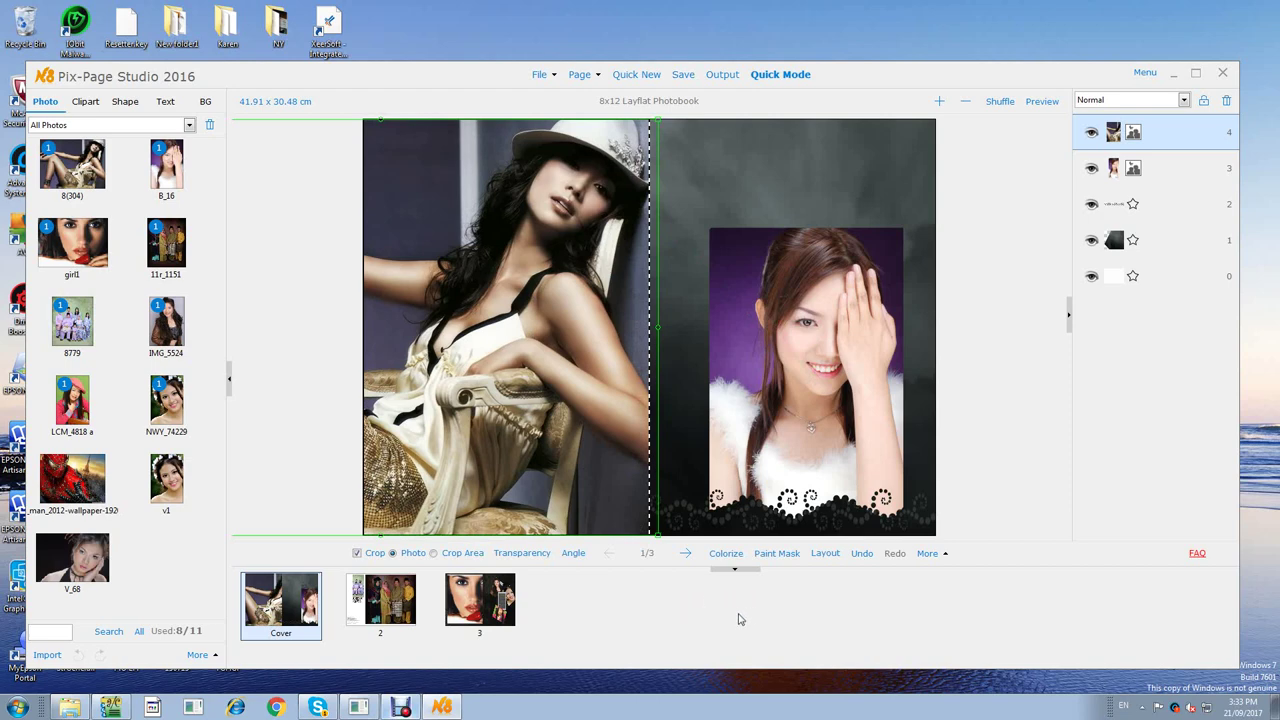
{"action": "left_click", "coordinate": [731, 558]}
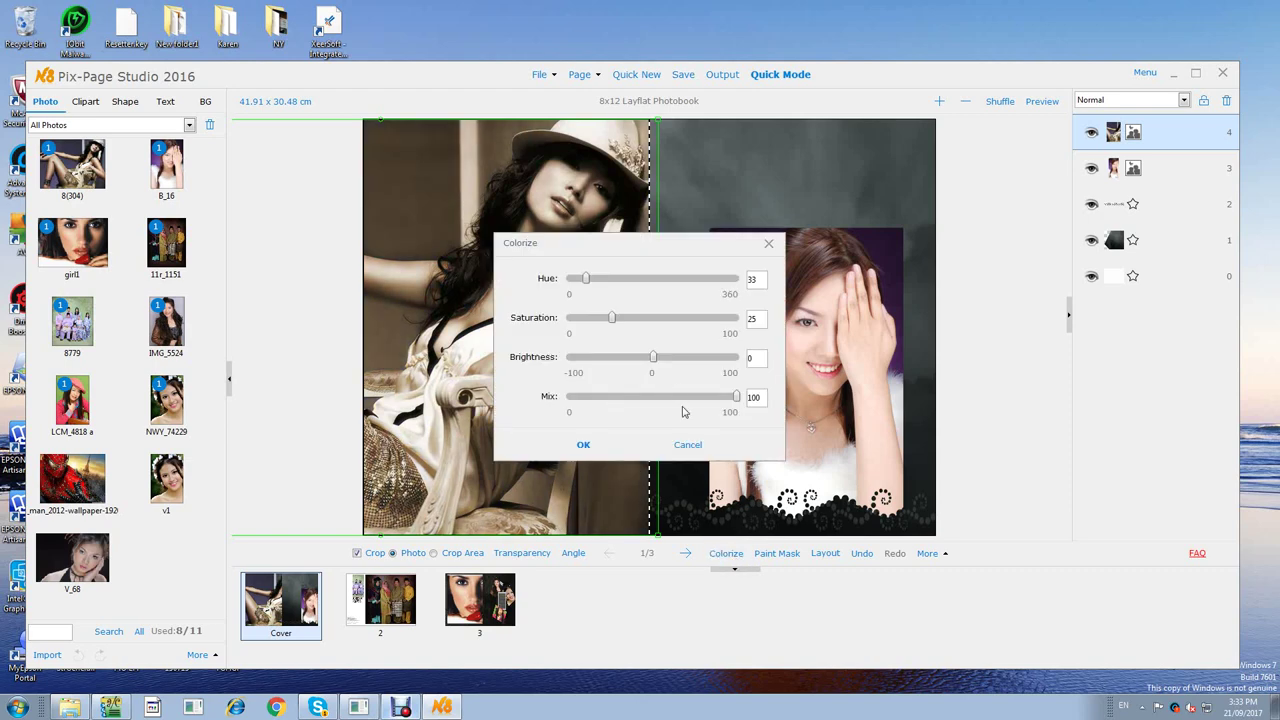
{"action": "mouse_move", "coordinate": [656, 363]}
{"action": "left_mouse_down"}
{"action": "mouse_move", "coordinate": [631, 365]}
{"action": "mouse_move", "coordinate": [650, 366]}
{"action": "left_mouse_up"}
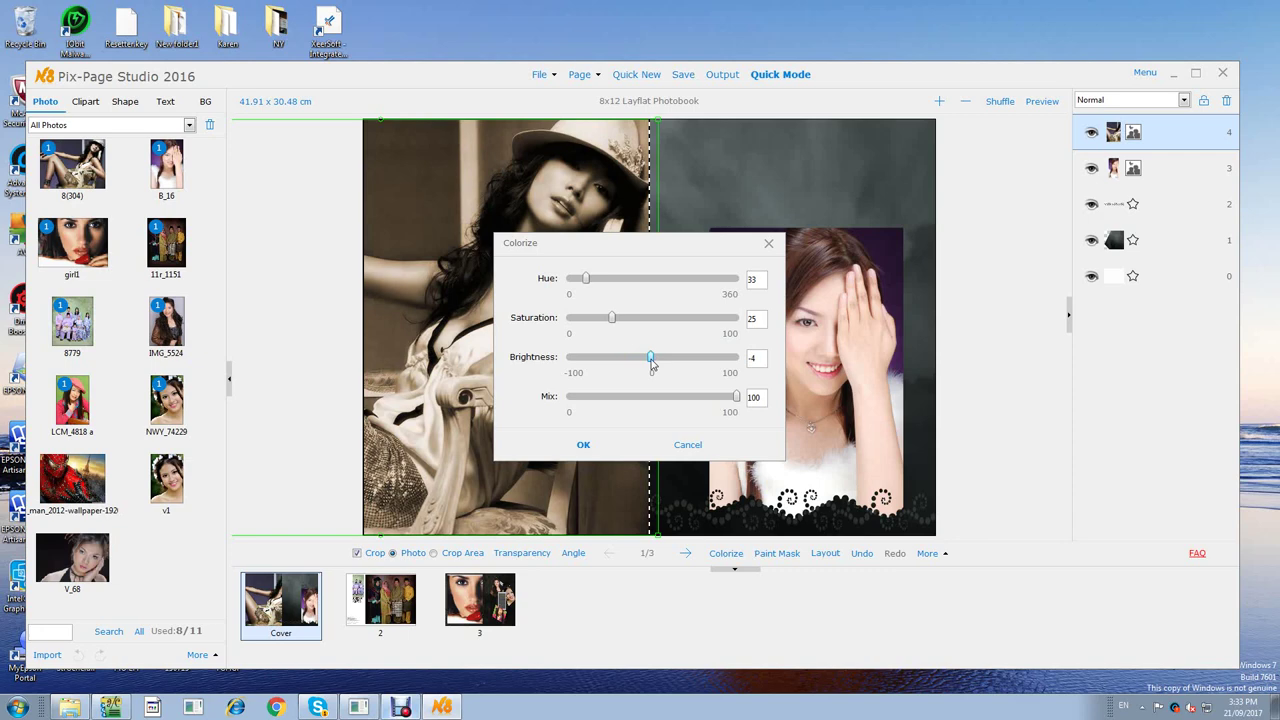
{"action": "mouse_move", "coordinate": [612, 318]}
{"action": "left_mouse_down"}
{"action": "mouse_move", "coordinate": [679, 319]}
{"action": "mouse_move", "coordinate": [612, 320]}
{"action": "left_mouse_up"}
{"action": "left_click_drag", "start_coordinate": [586, 279], "coordinate": [627, 284]}
{"action": "left_click_drag", "start_coordinate": [641, 287], "coordinate": [591, 288]}
{"action": "left_click_drag", "start_coordinate": [738, 398], "coordinate": [602, 400]}
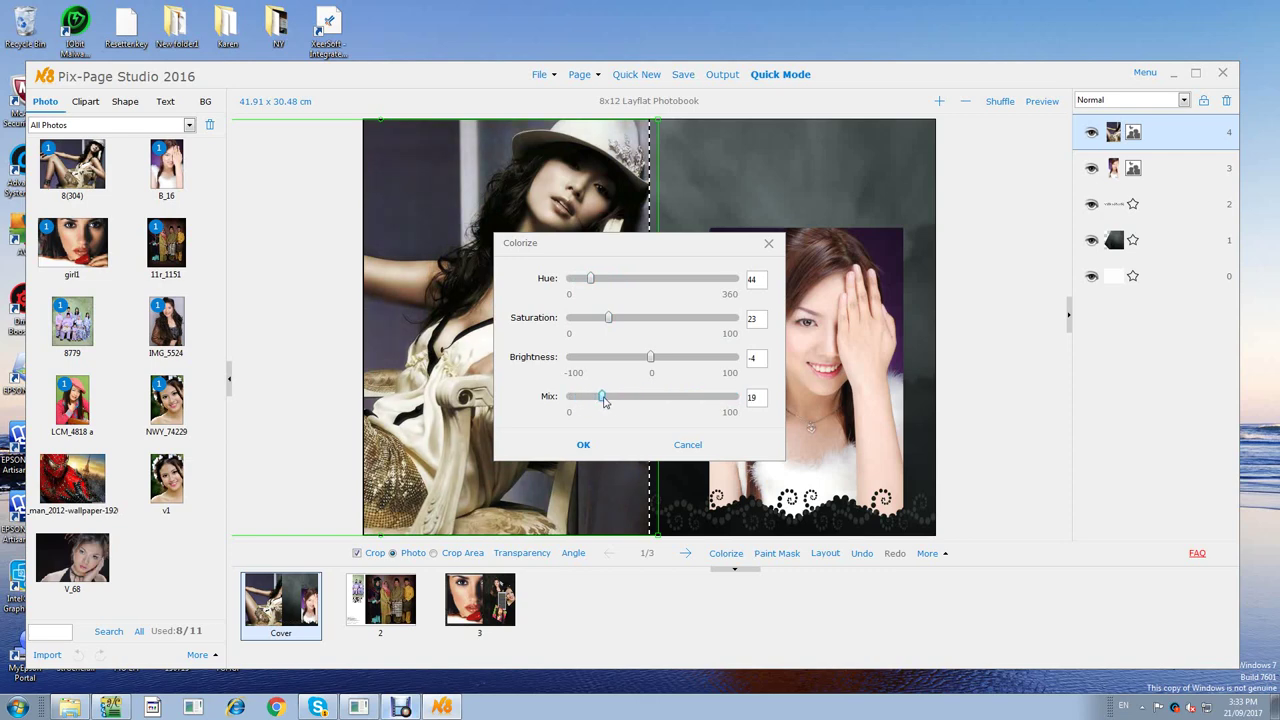
{"action": "left_click", "coordinate": [588, 448]}
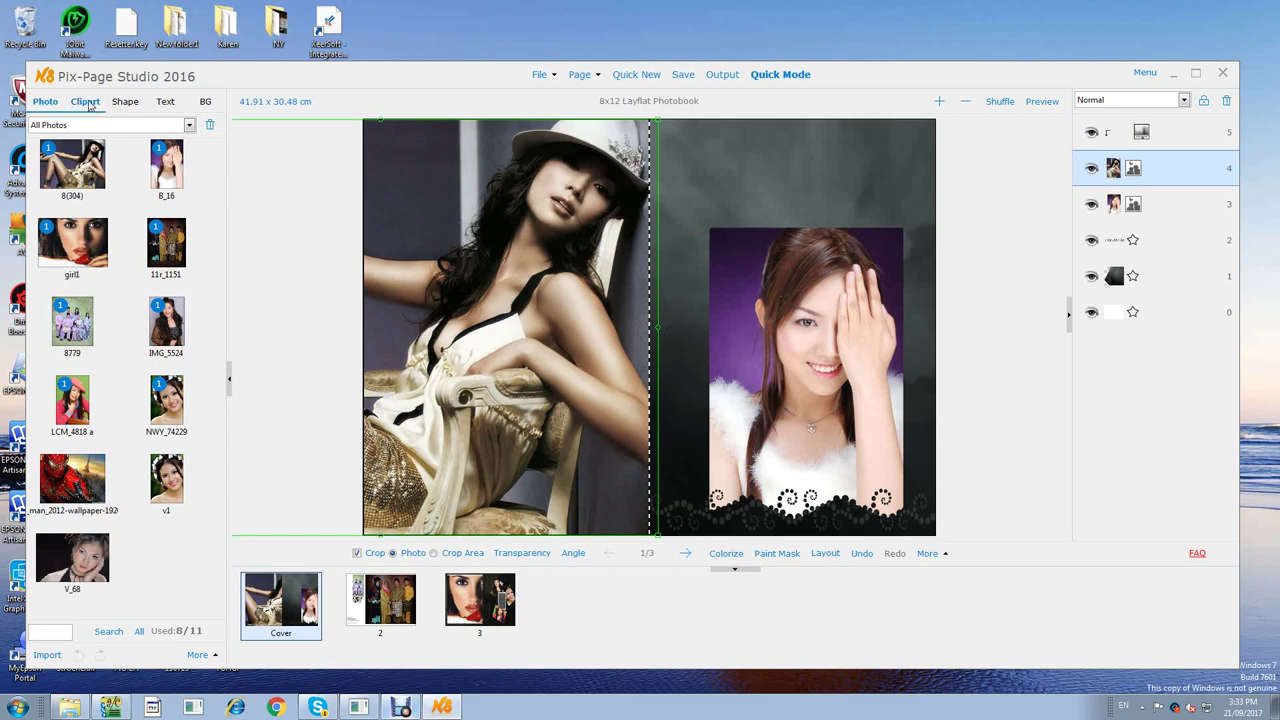
Add Background06 to the cover as its background and hide the dark grey background layer above it.
{"action": "left_click", "coordinate": [207, 103]}
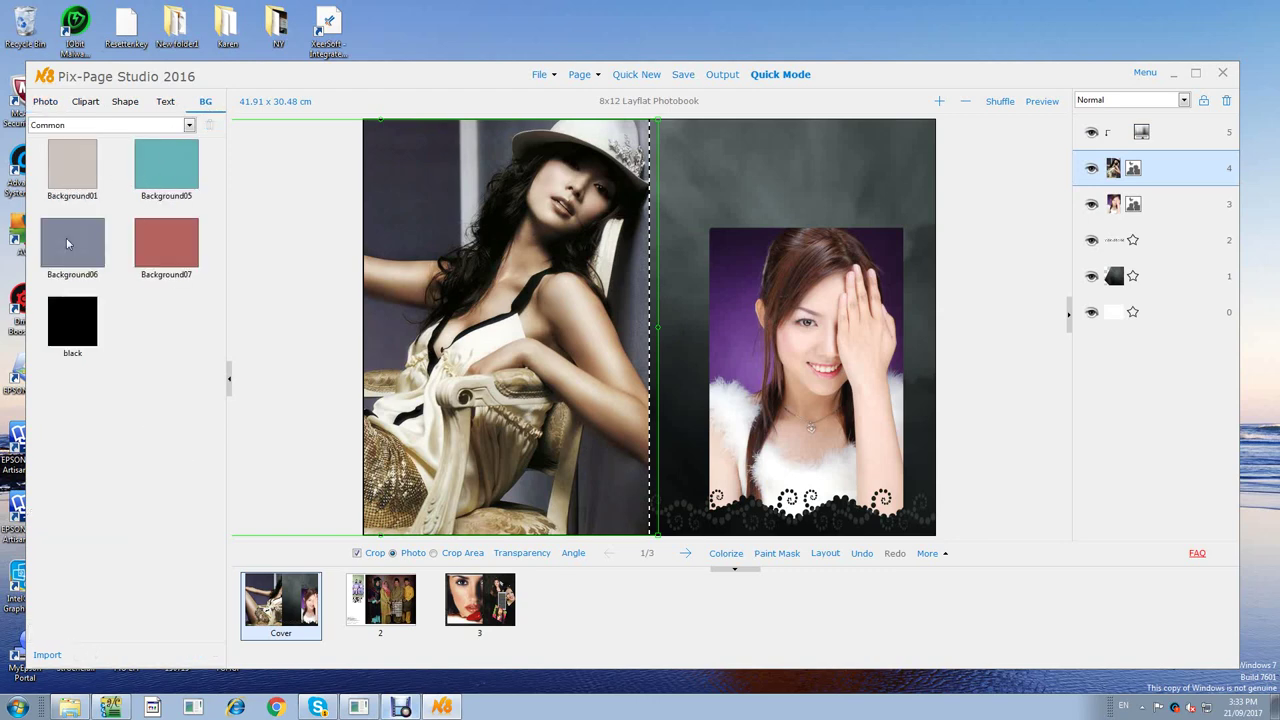
{"action": "left_click_drag", "start_coordinate": [67, 243], "coordinate": [778, 172]}
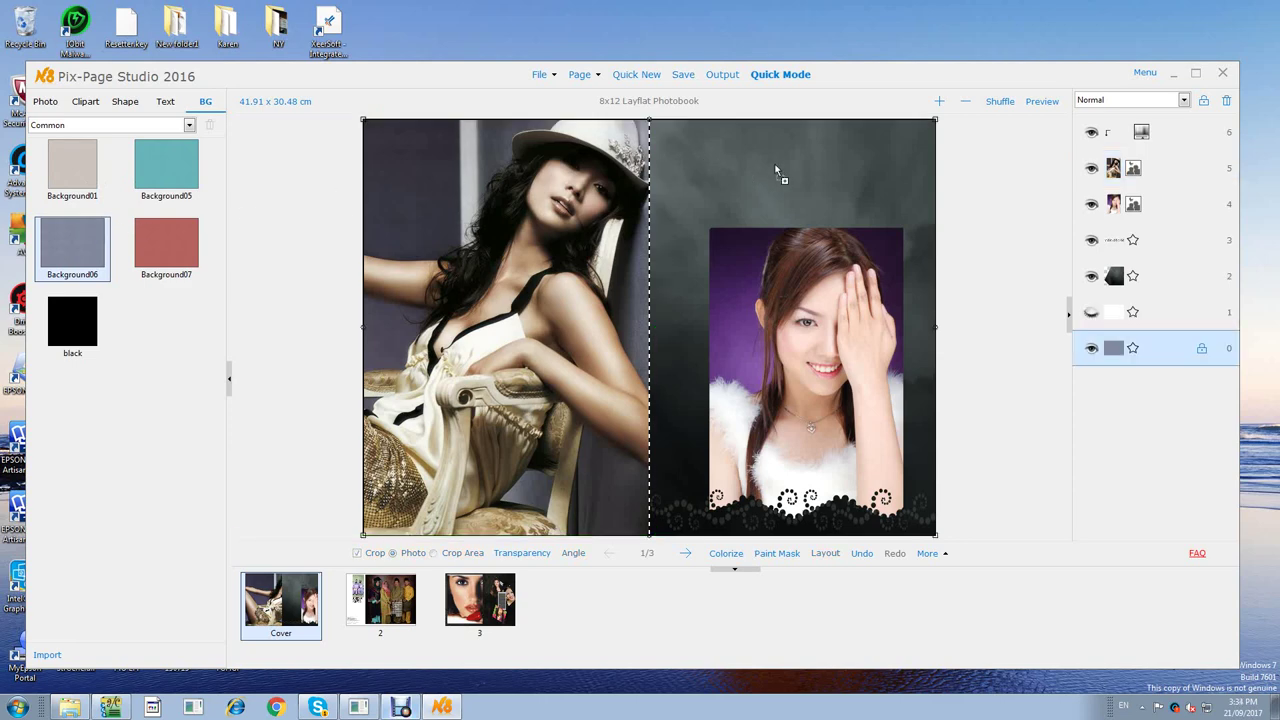
{"action": "left_click", "coordinate": [1091, 277]}
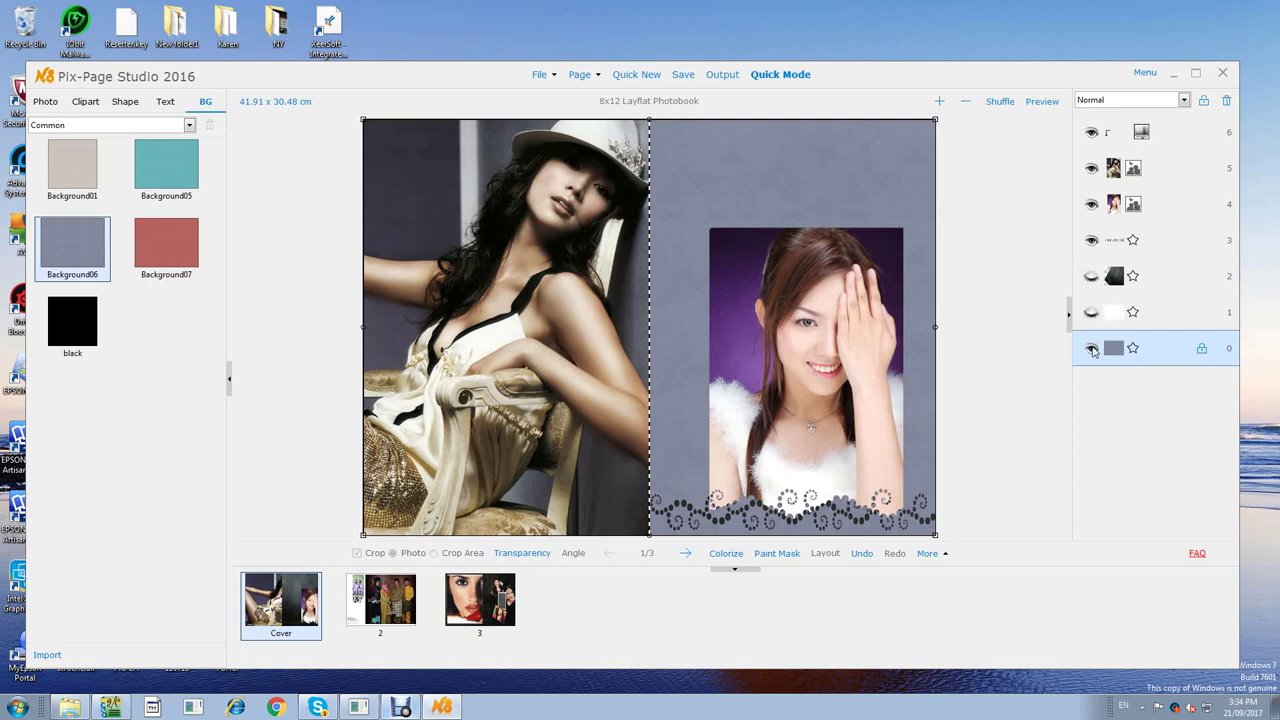
Toggle the visibility of the Background06, white and dark grey layers, leaving Background06 and dark grey shown and white hidden.
{"action": "left_click", "coordinate": [1091, 348]}
{"action": "left_click", "coordinate": [1091, 350]}
{"action": "left_click", "coordinate": [1092, 314]}
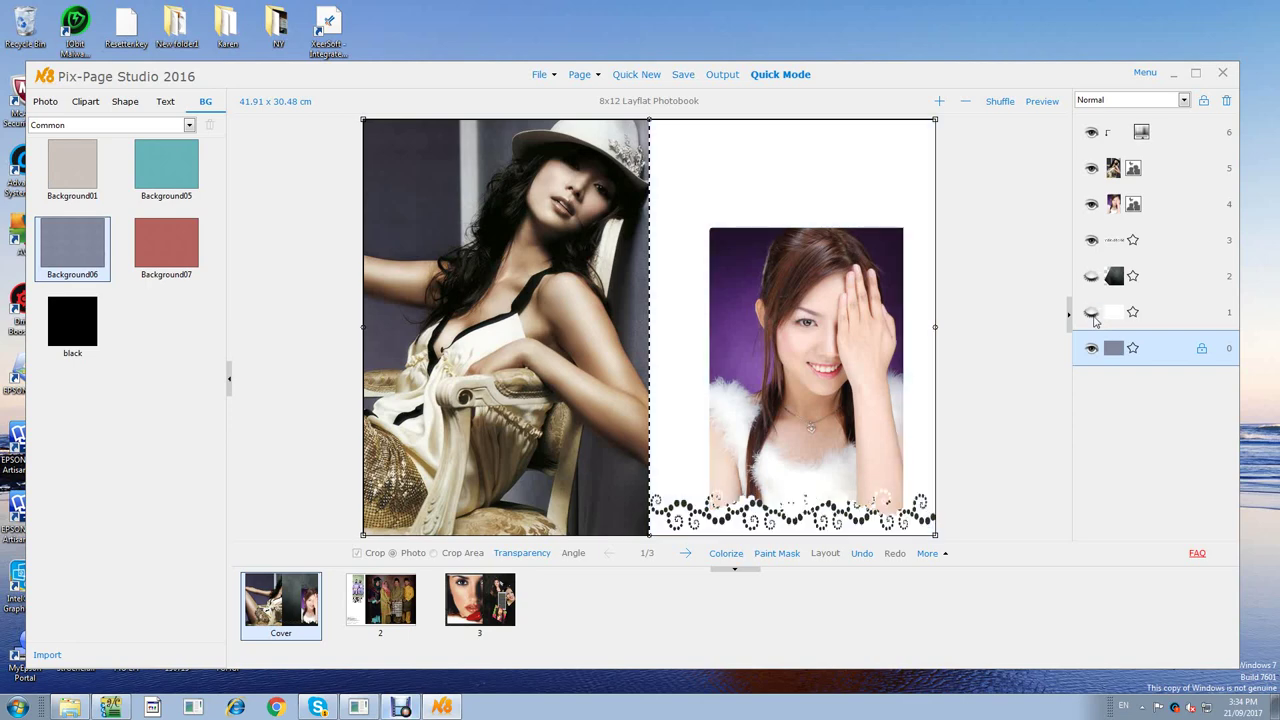
{"action": "left_click", "coordinate": [1093, 314]}
{"action": "left_click", "coordinate": [1091, 277]}
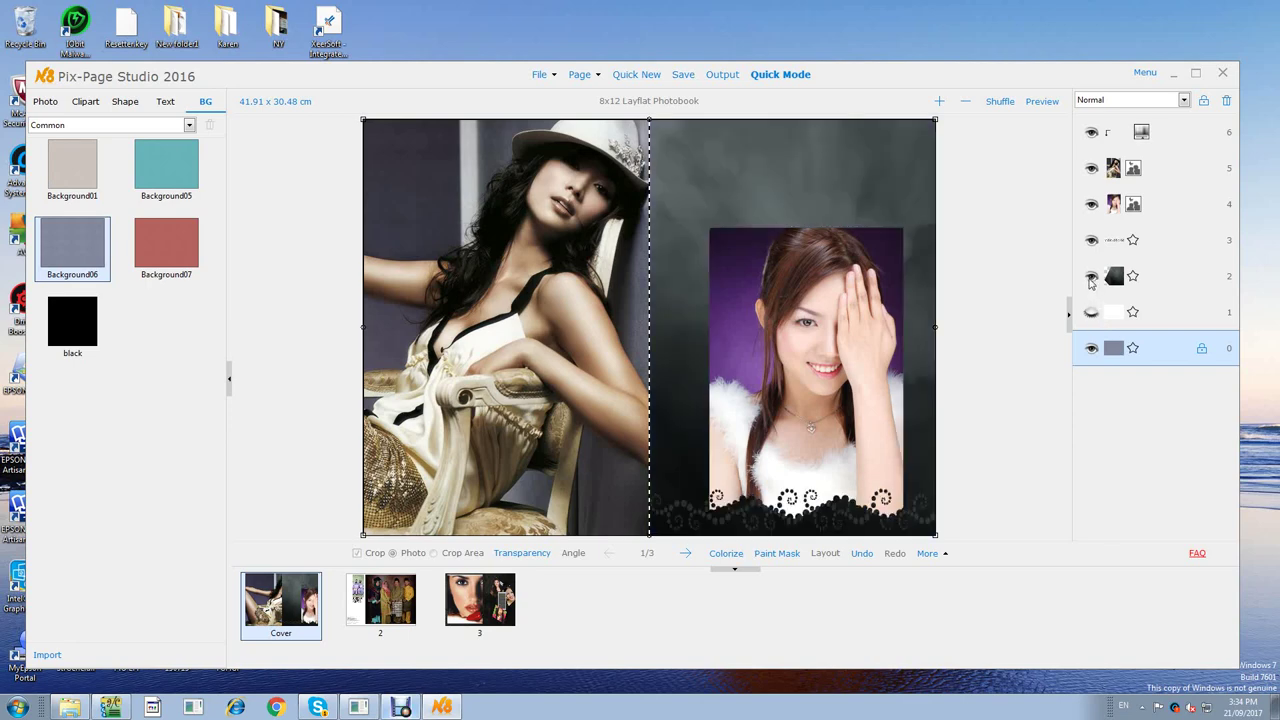
{"action": "left_click", "coordinate": [1091, 277]}
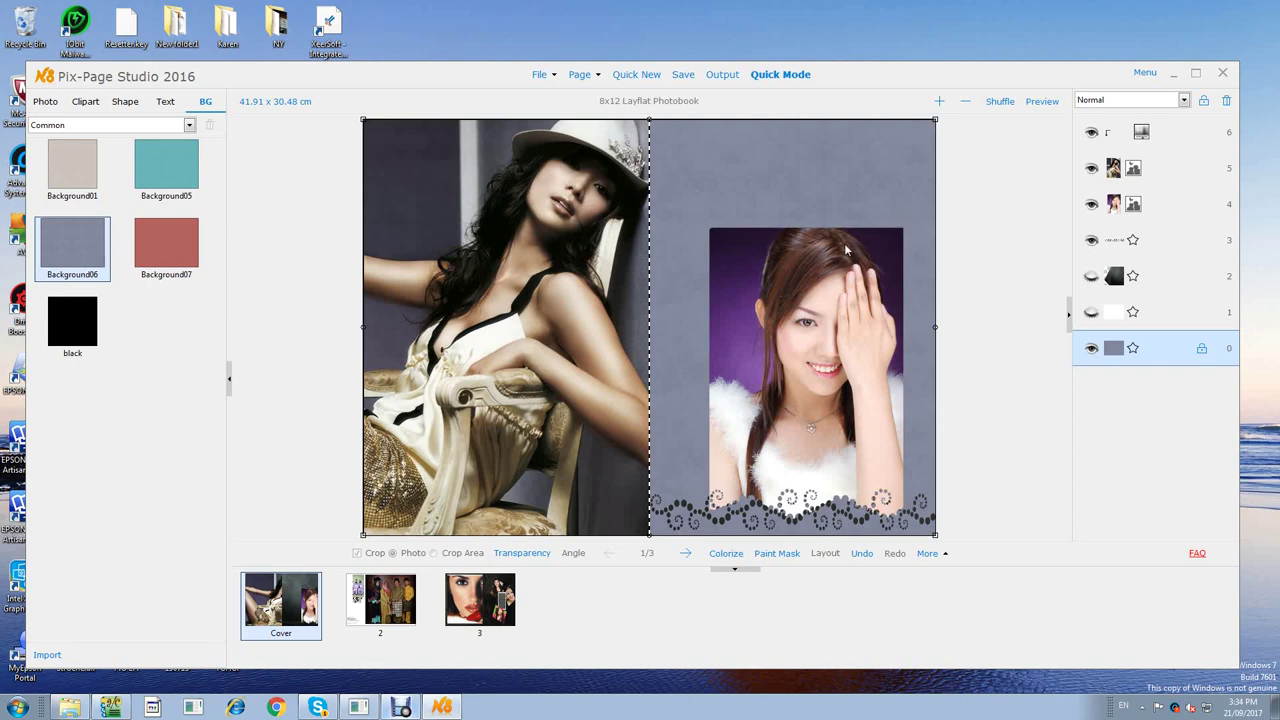
{"action": "left_click", "coordinate": [1091, 277]}
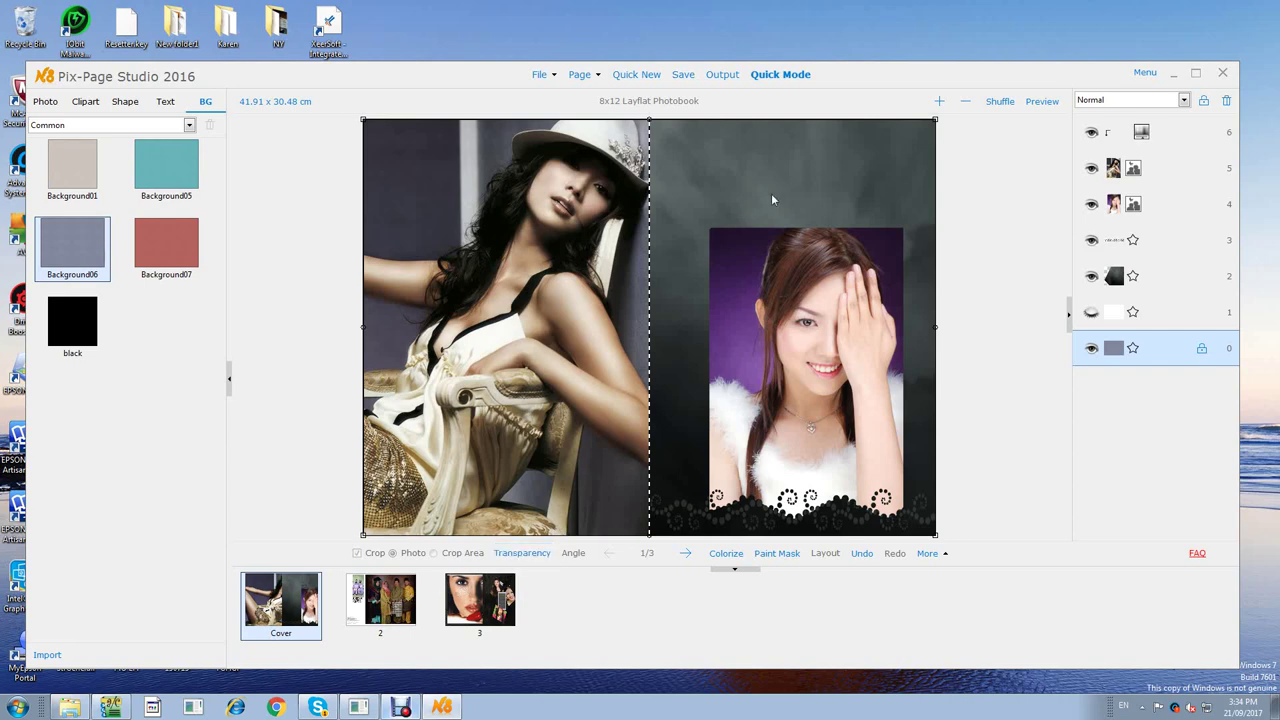
Find the Autumnal Tints clipart in the Common category, place it on the cover and move it down over photo B_16.
{"action": "left_click", "coordinate": [88, 104]}
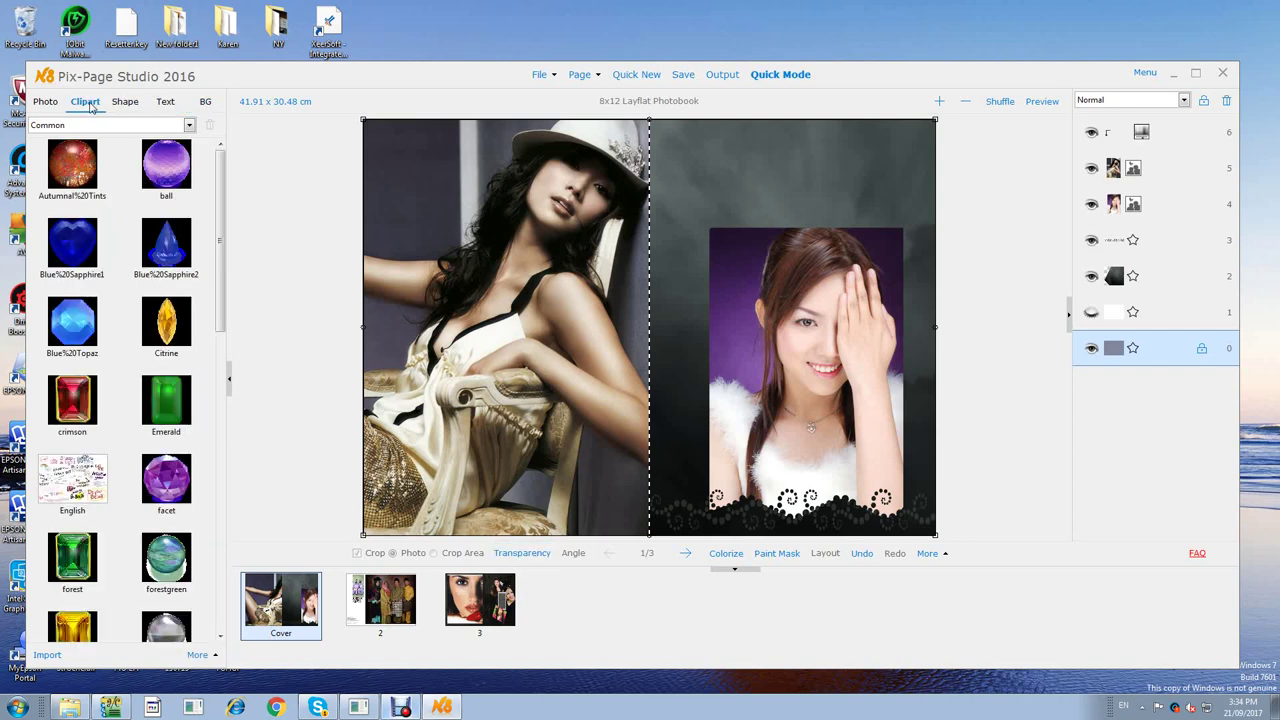
{"action": "left_click_drag", "start_coordinate": [220, 197], "coordinate": [217, 228]}
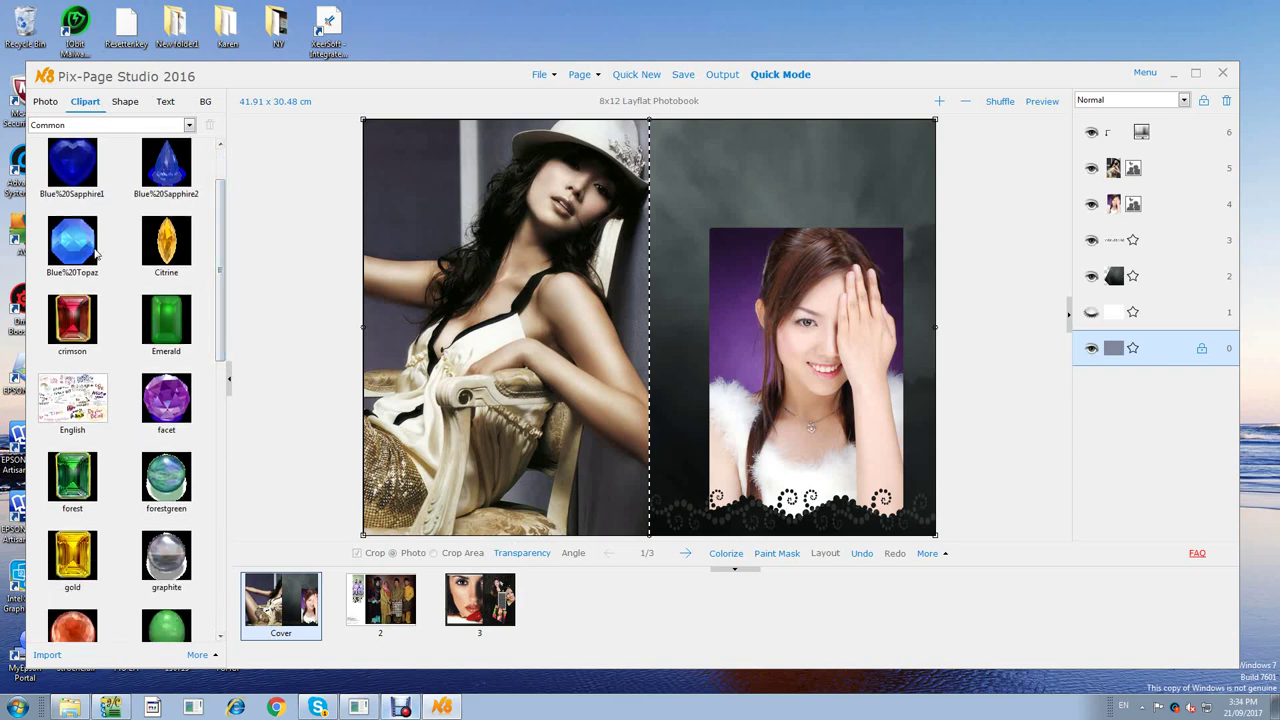
{"action": "scroll", "coordinate": [205, 287], "scroll_direction": "down", "scroll_amount": 10}
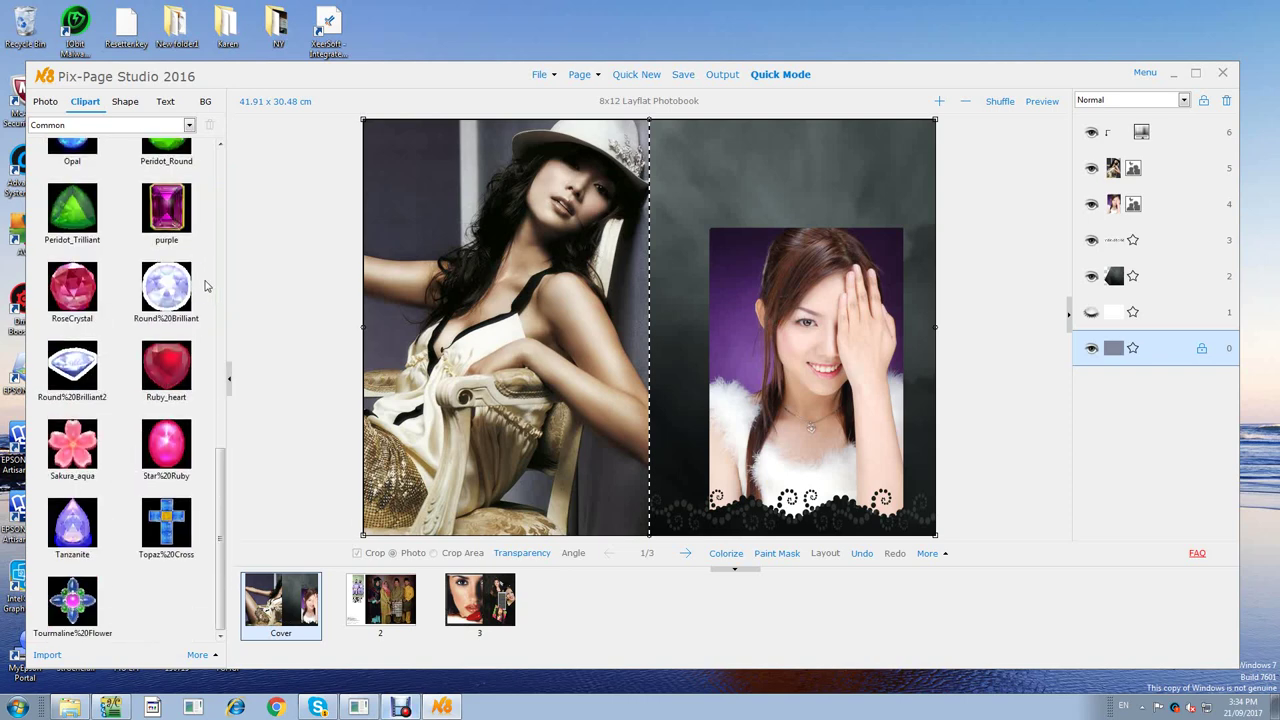
{"action": "scroll", "coordinate": [205, 287], "scroll_direction": "up", "scroll_amount": 3}
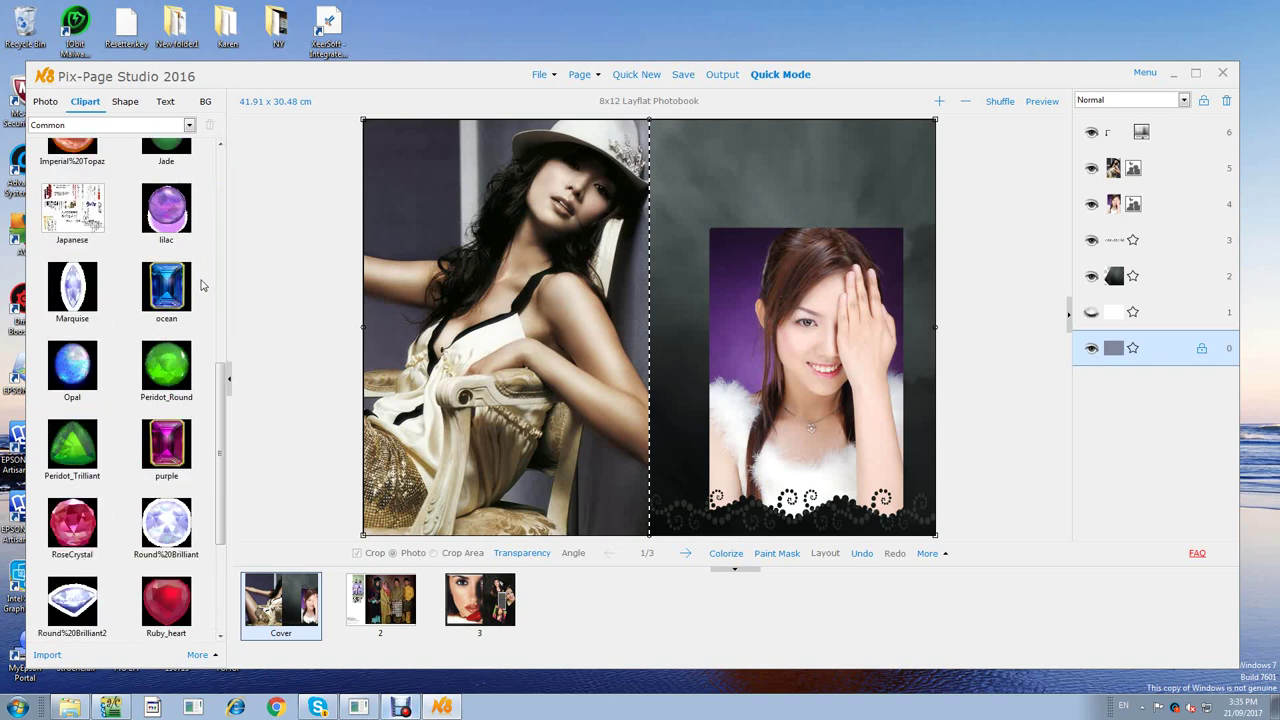
{"action": "scroll", "coordinate": [200, 285], "scroll_direction": "up", "scroll_amount": 1}
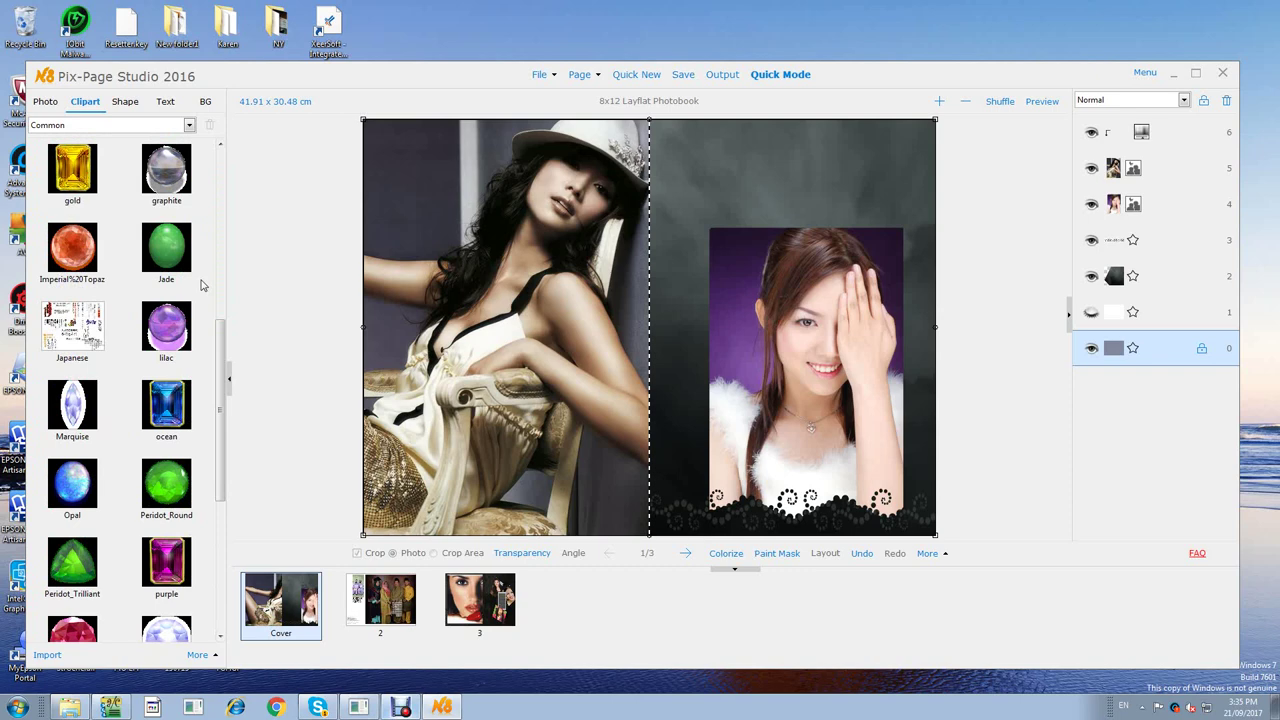
{"action": "scroll", "coordinate": [200, 285], "scroll_direction": "up", "scroll_amount": 6}
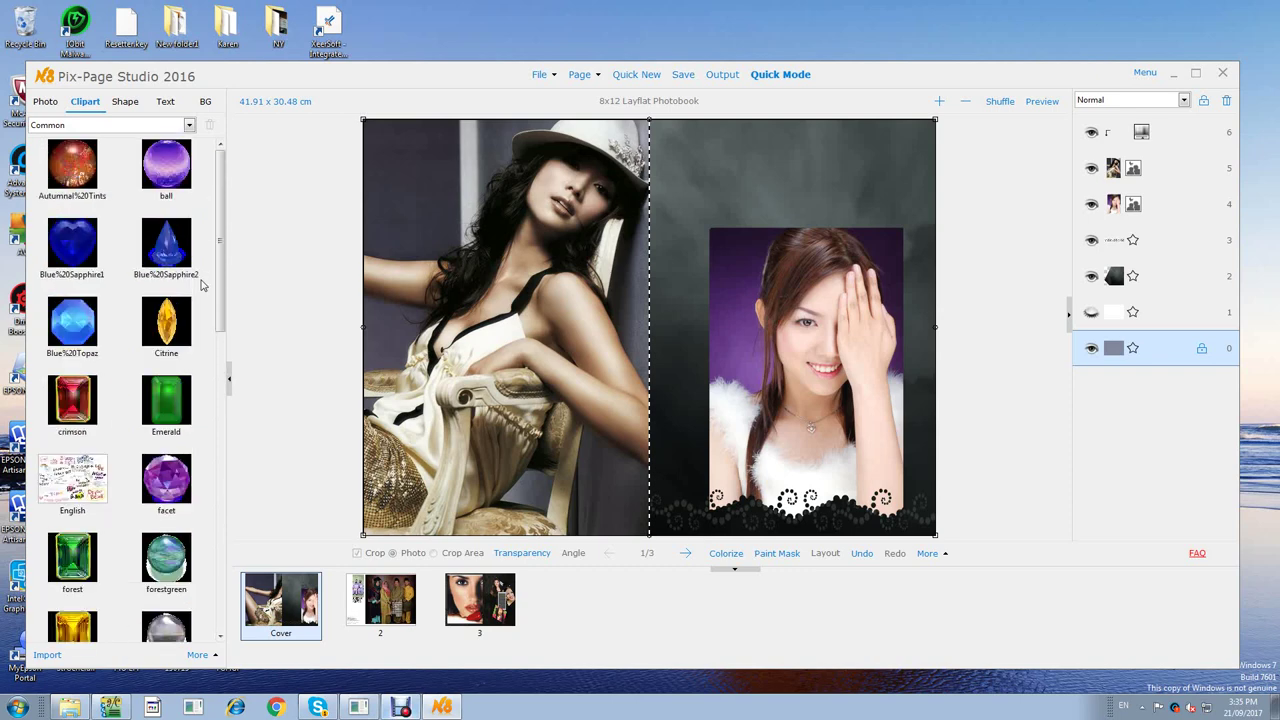
{"action": "left_click_drag", "start_coordinate": [70, 168], "coordinate": [166, 186]}
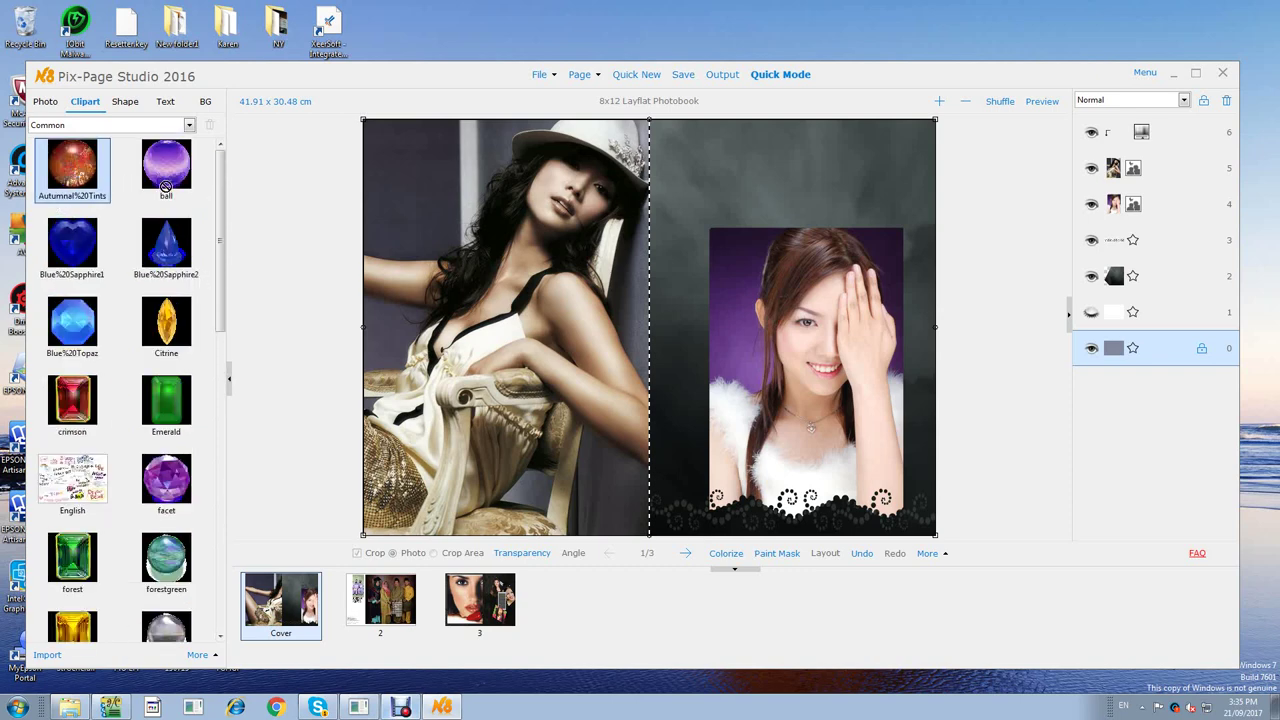
{"action": "left_click_drag", "start_coordinate": [772, 171], "coordinate": [773, 170]}
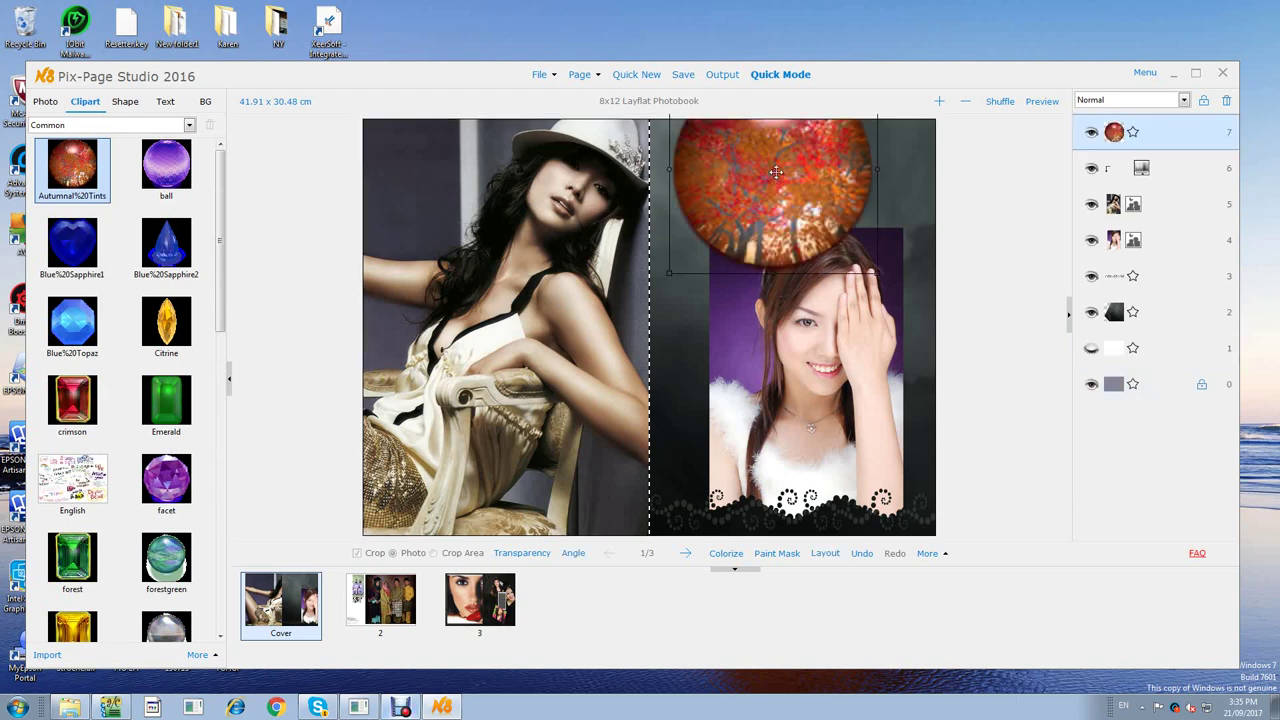
{"action": "left_click_drag", "start_coordinate": [810, 210], "coordinate": [808, 268]}
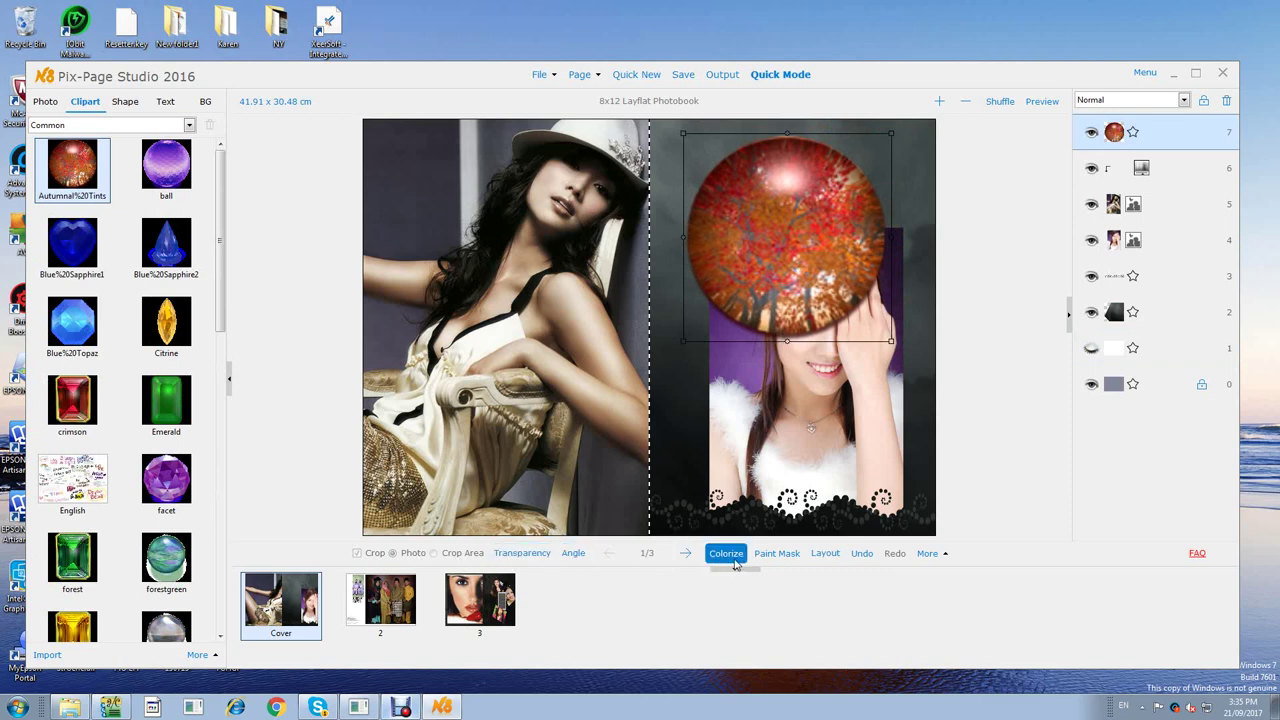
Set the Autumnal Tints clipart's transparency to 46 and move it towards the upper spine corner of the cover's right half.
{"action": "left_click", "coordinate": [524, 562]}
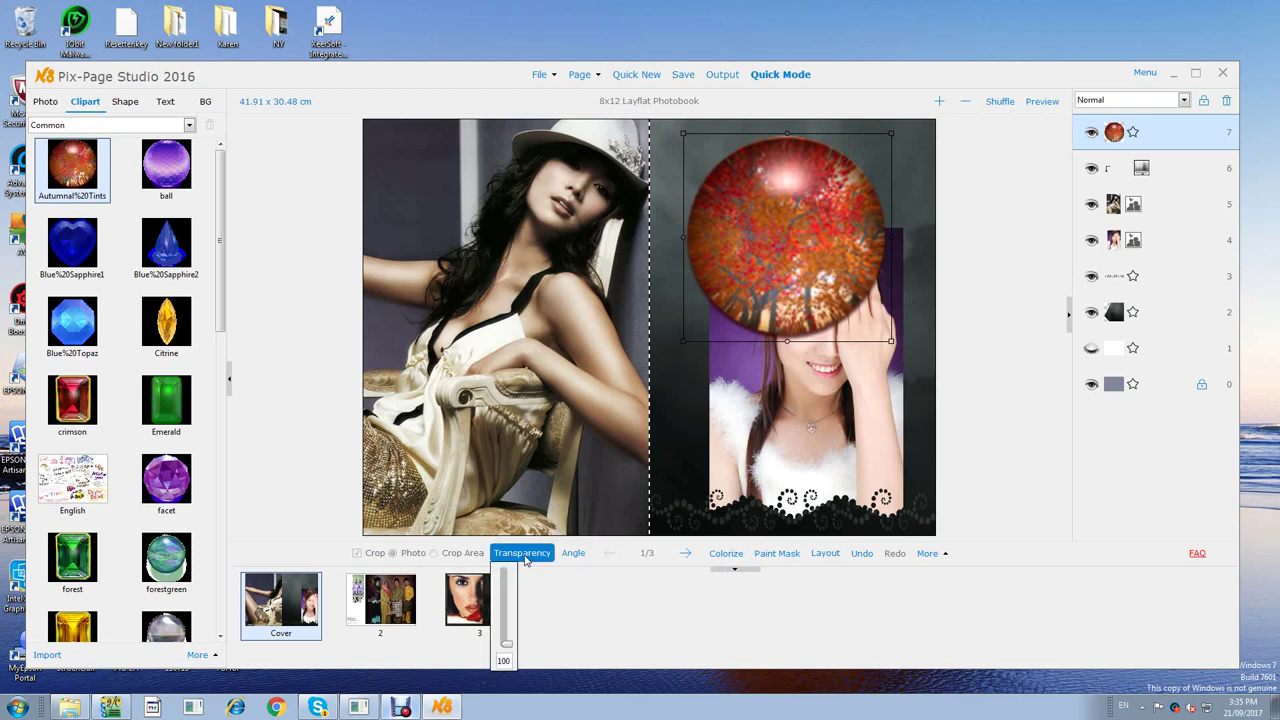
{"action": "left_click_drag", "start_coordinate": [507, 653], "coordinate": [506, 610]}
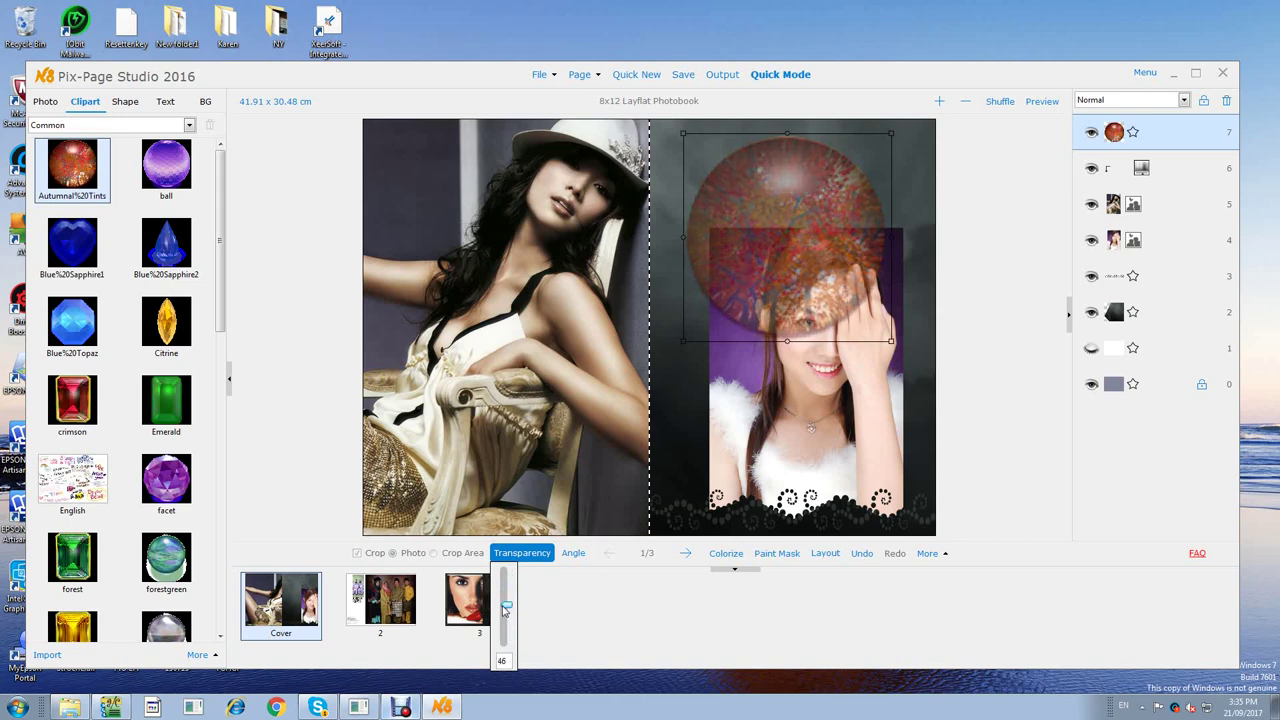
{"action": "left_click_drag", "start_coordinate": [801, 248], "coordinate": [771, 231]}
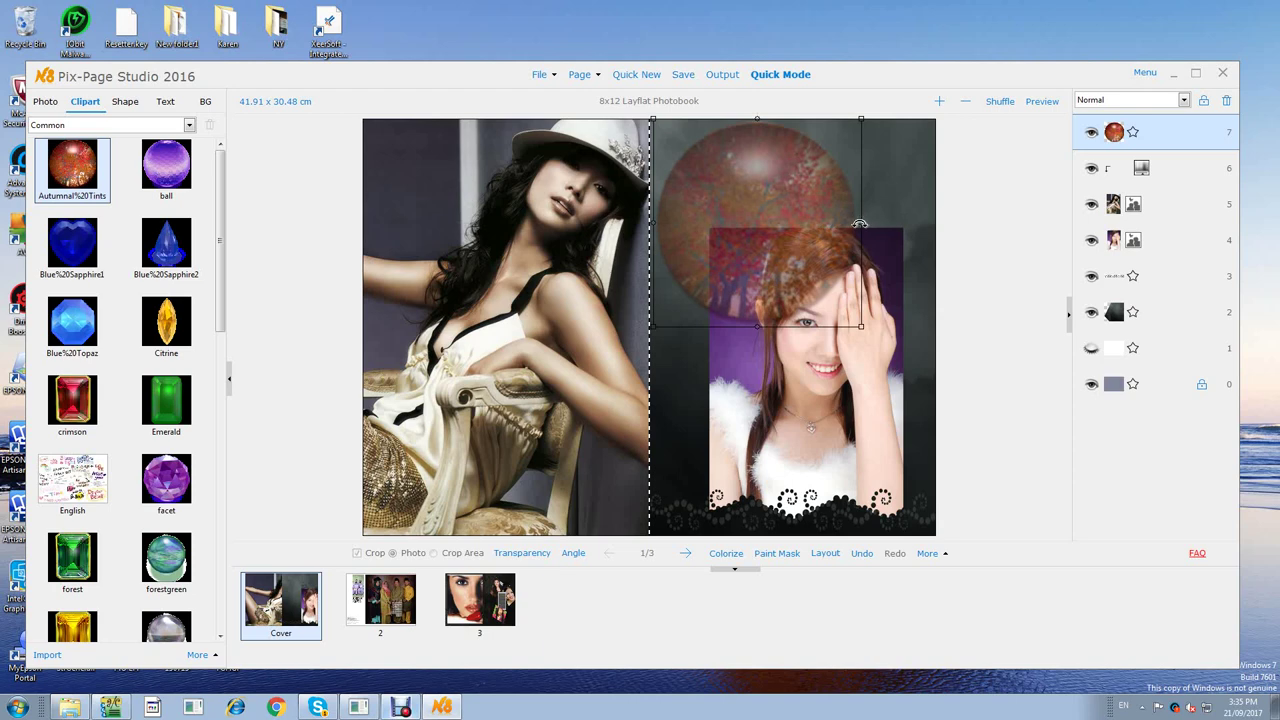
Shrink the Autumnal Tints clipart to about half its width and height and shift it slightly away from the spine.
{"action": "left_click_drag", "start_coordinate": [861, 207], "coordinate": [761, 208]}
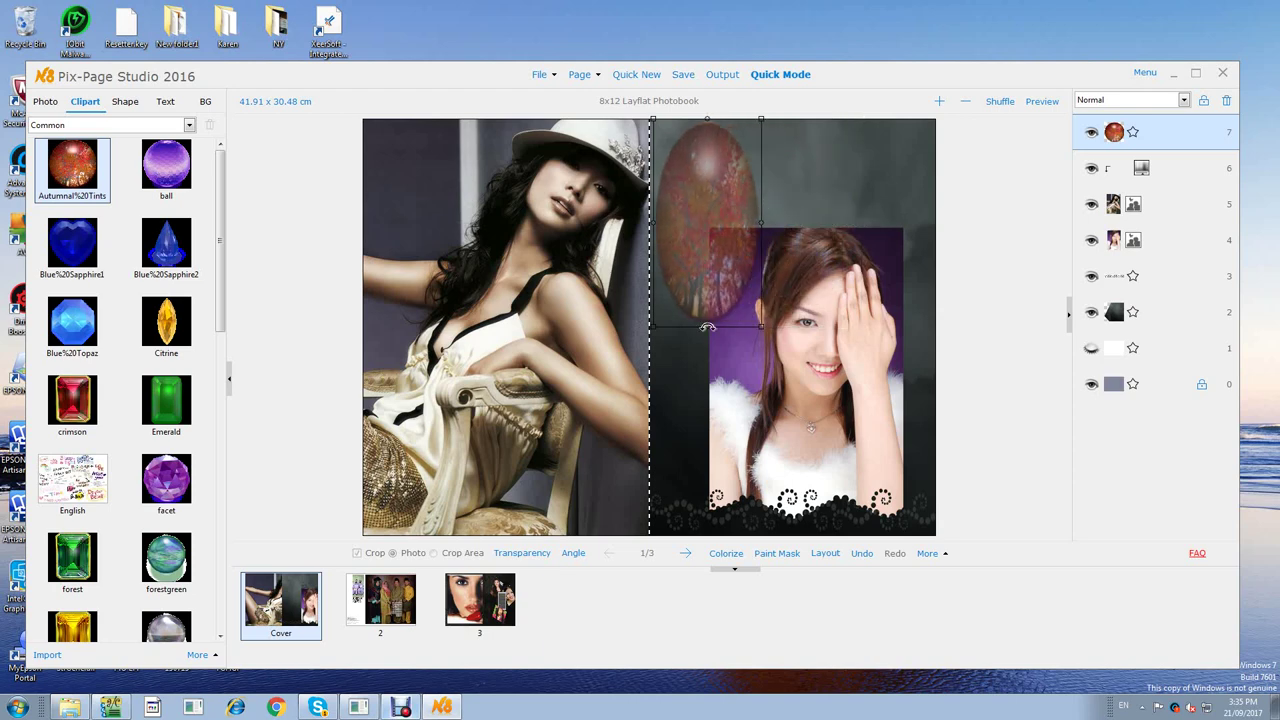
{"action": "left_click_drag", "start_coordinate": [716, 327], "coordinate": [716, 223]}
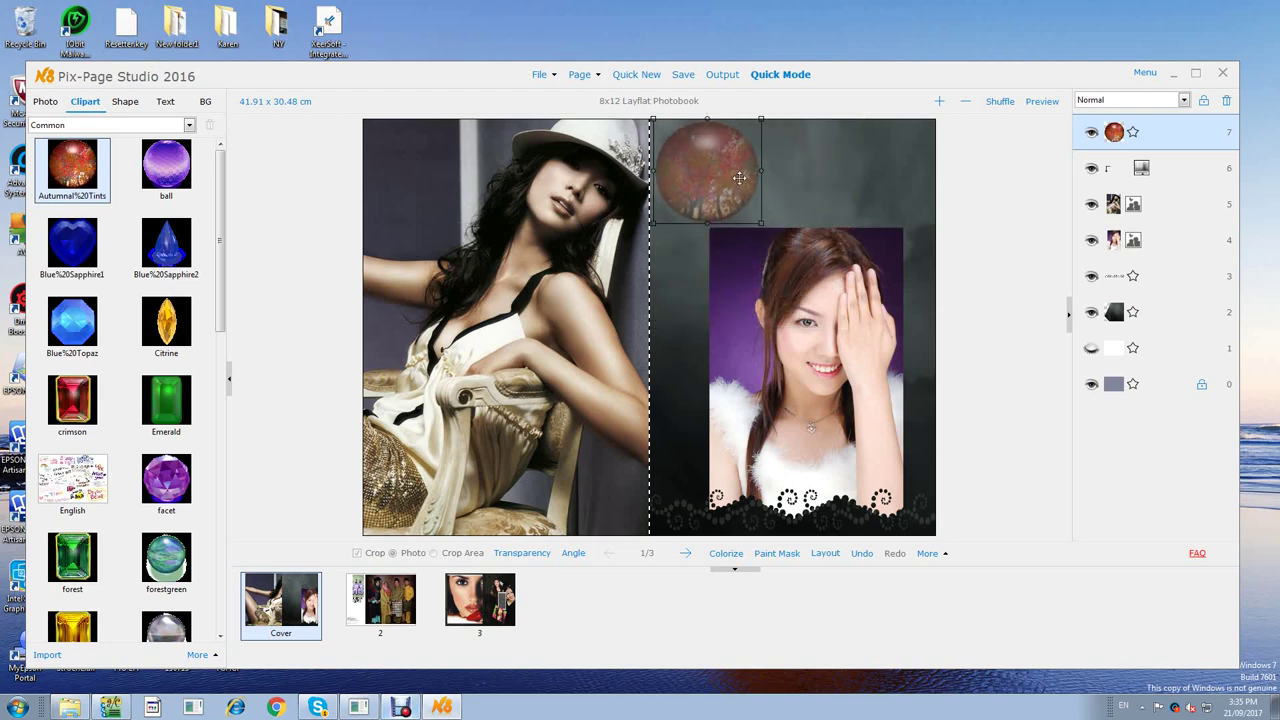
{"action": "left_click_drag", "start_coordinate": [738, 171], "coordinate": [755, 173]}
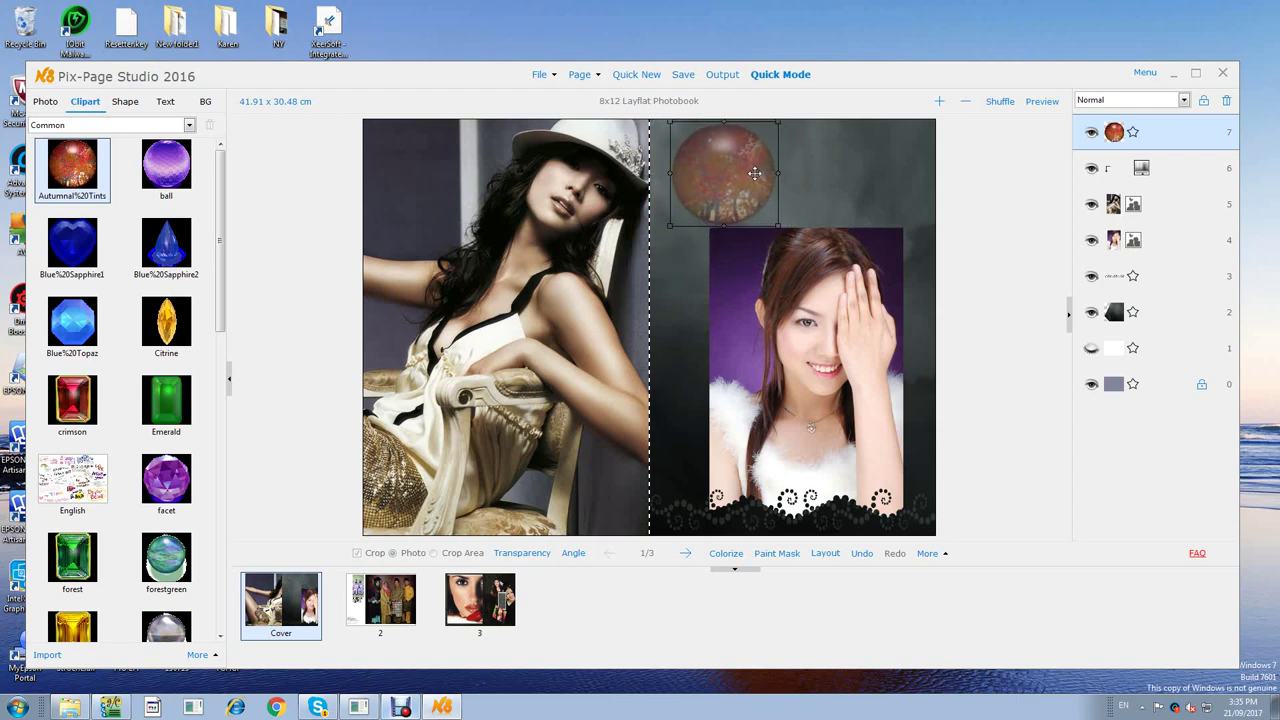
Nudge the Autumnal Tints clipart back towards the spine, shift the dark grey background layer slightly upwards, and deselect everything.
{"action": "left_click", "coordinate": [840, 184]}
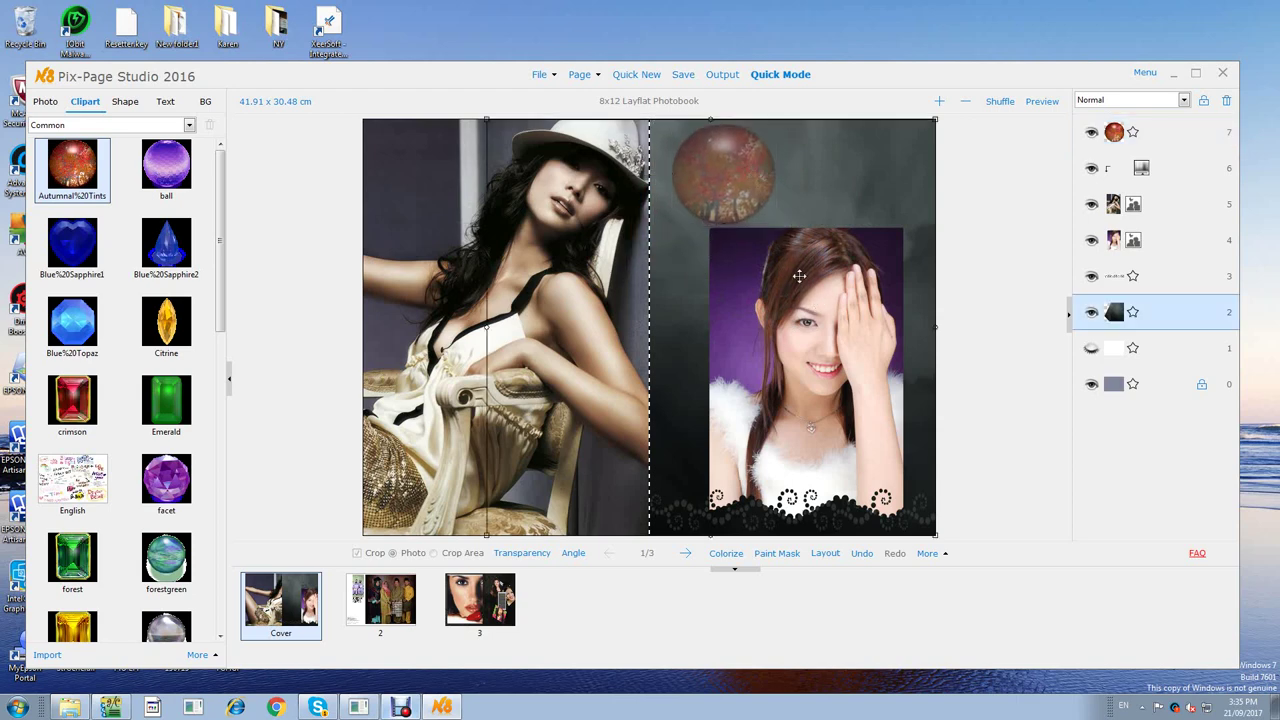
{"action": "mouse_move", "coordinate": [722, 187]}
{"action": "left_mouse_down"}
{"action": "mouse_move", "coordinate": [740, 174]}
{"action": "mouse_move", "coordinate": [810, 176]}
{"action": "mouse_move", "coordinate": [727, 175]}
{"action": "left_mouse_up"}
{"action": "left_click", "coordinate": [845, 188]}
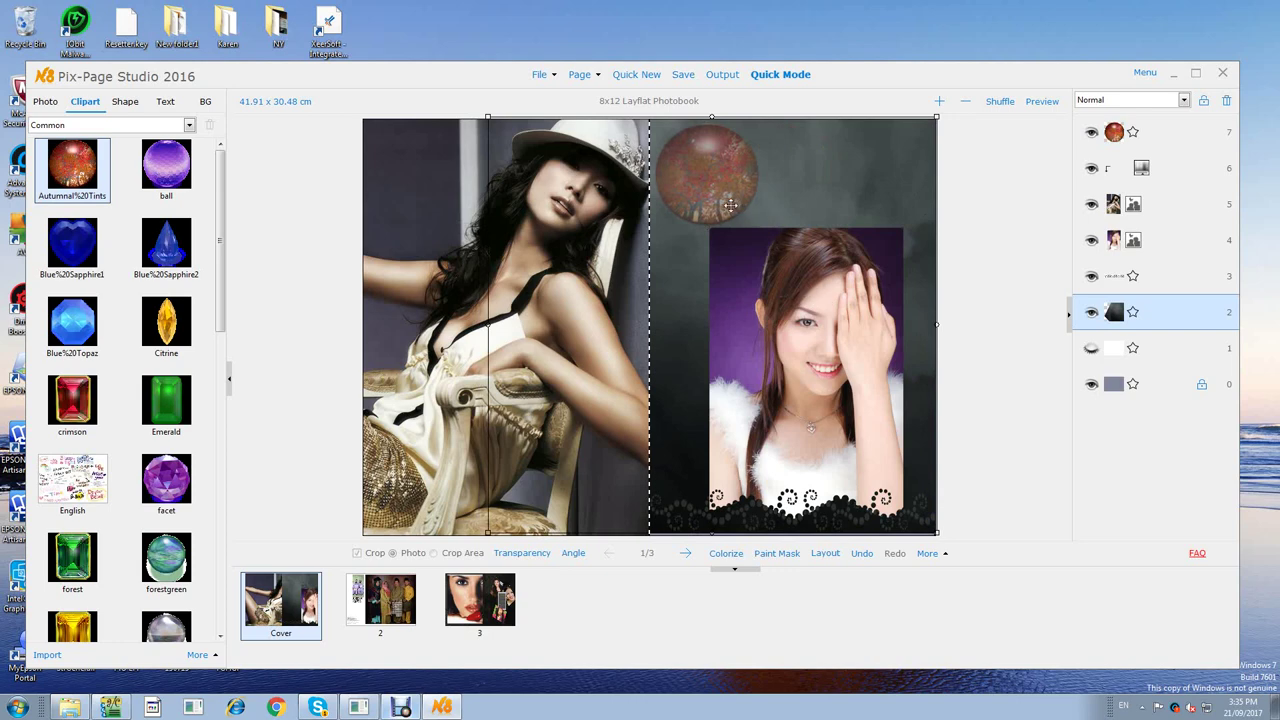
{"action": "left_click", "coordinate": [985, 215]}
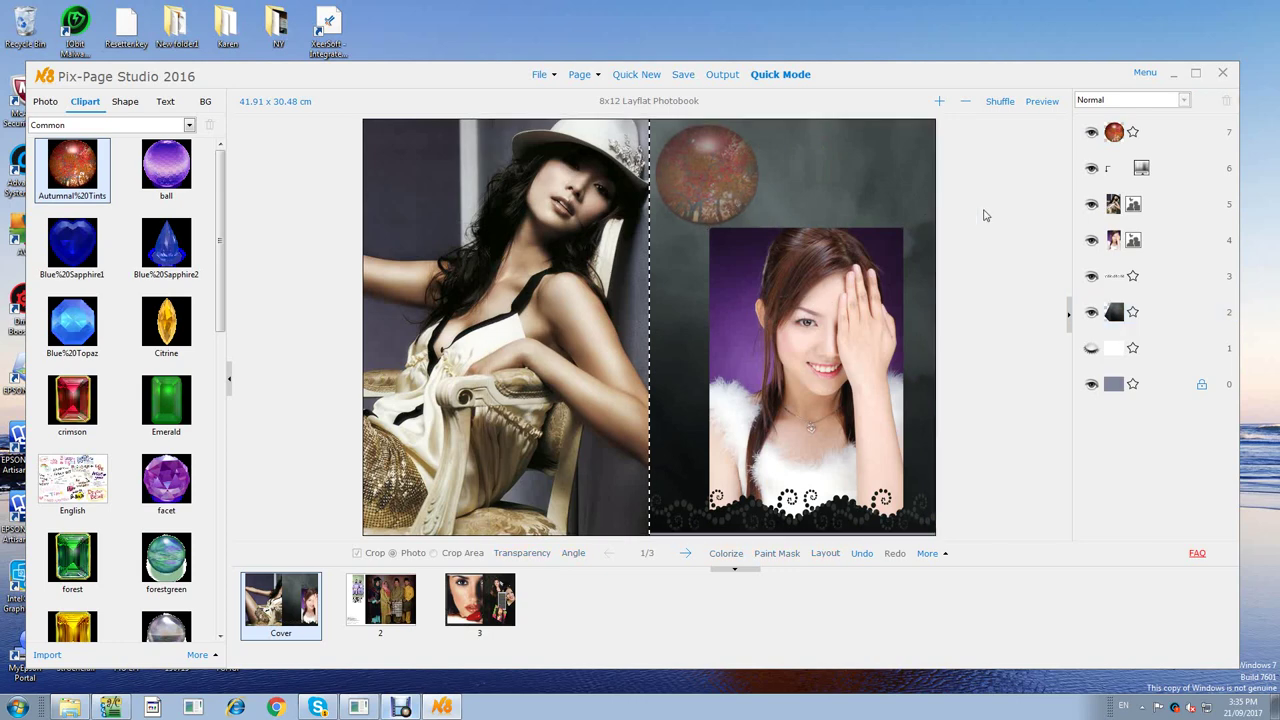
Rotate photo B_16 inside its crop area to an angle of -18 and deselect it.
{"action": "left_click", "coordinate": [760, 320]}
{"action": "left_click", "coordinate": [573, 552]}
{"action": "mouse_move", "coordinate": [575, 585]}
{"action": "left_mouse_down"}
{"action": "mouse_move", "coordinate": [575, 642]}
{"action": "mouse_move", "coordinate": [571, 610]}
{"action": "left_mouse_up"}
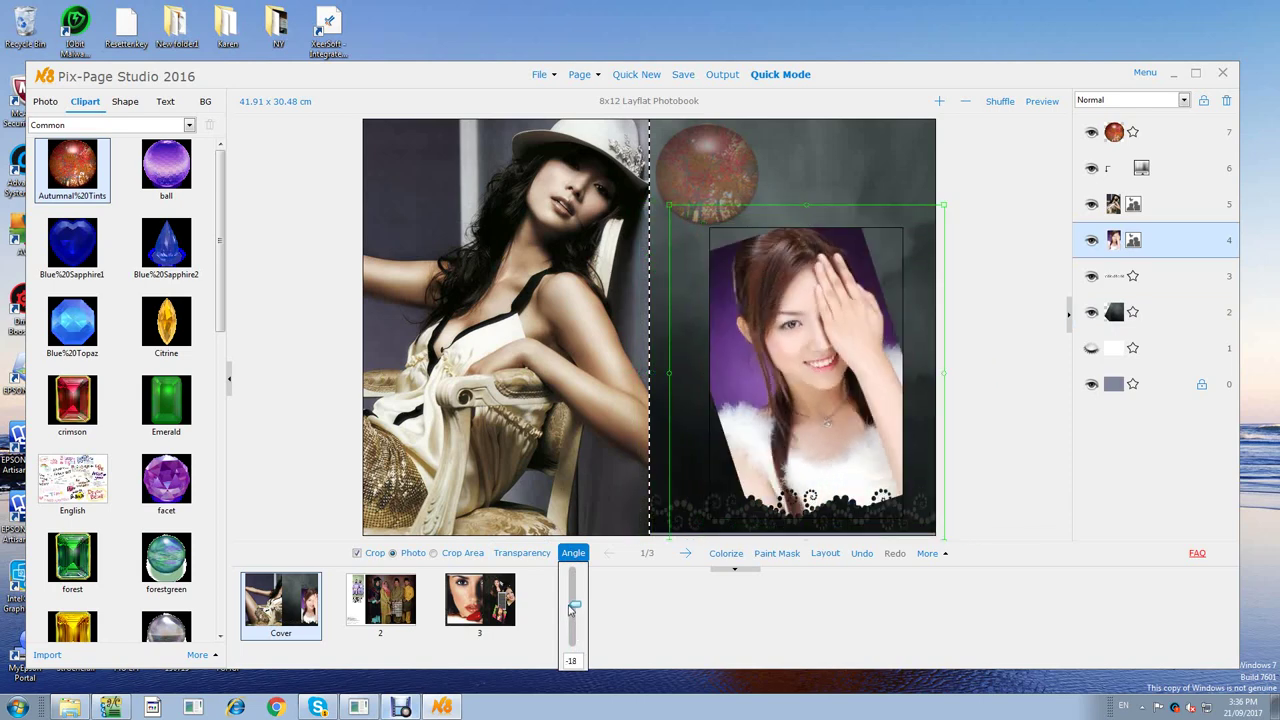
{"action": "left_click", "coordinate": [988, 251]}
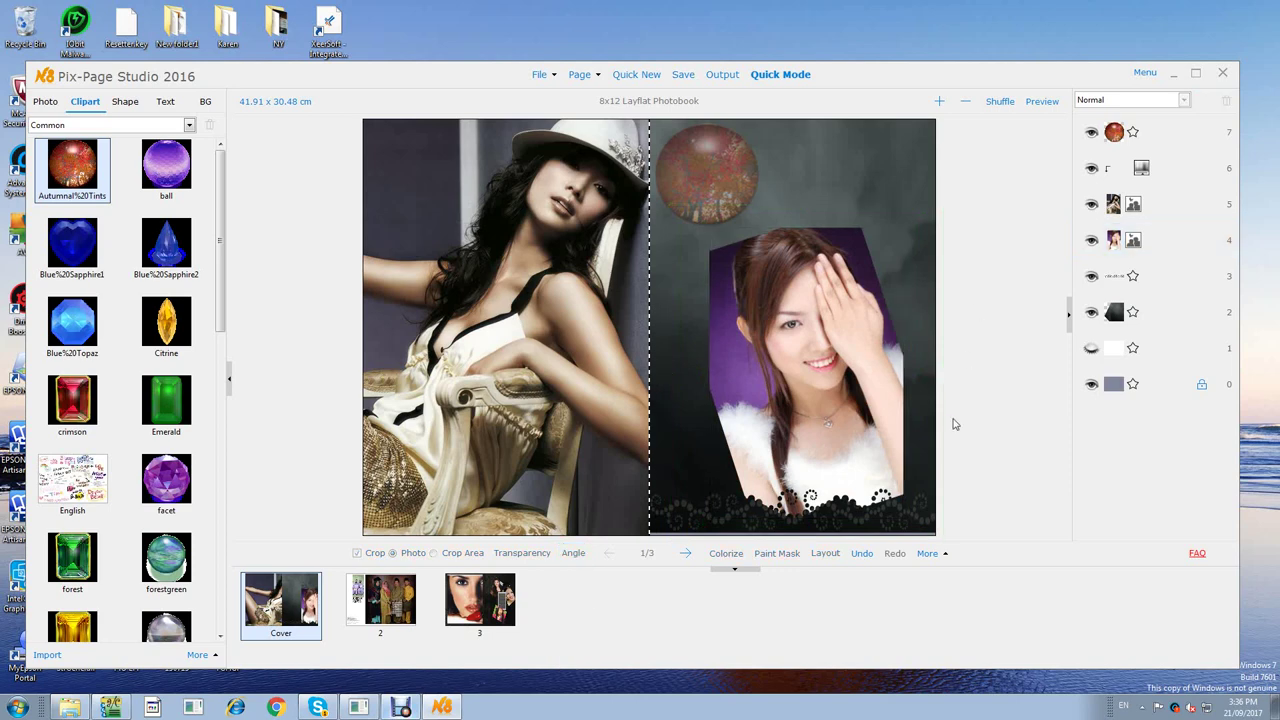
Go to page 2 and stretch its white background layer slightly outwards at the left page edge.
{"action": "left_click", "coordinate": [685, 555]}
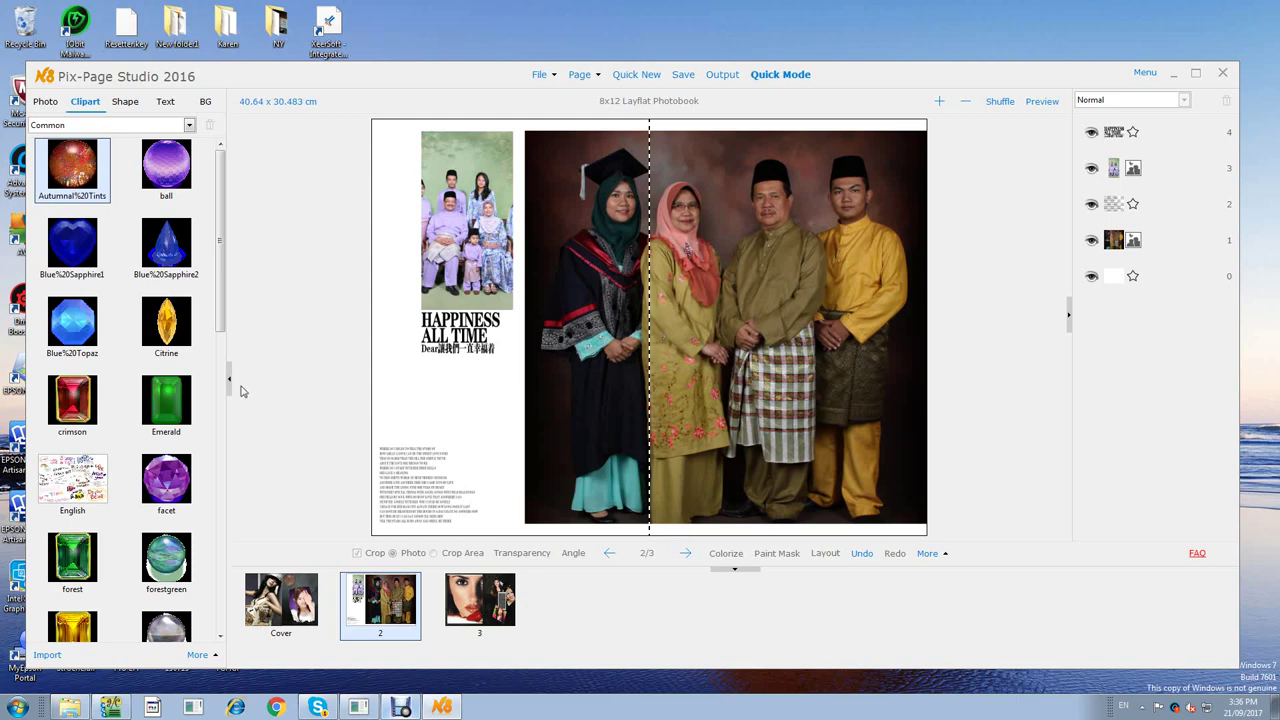
{"action": "left_click", "coordinate": [375, 352]}
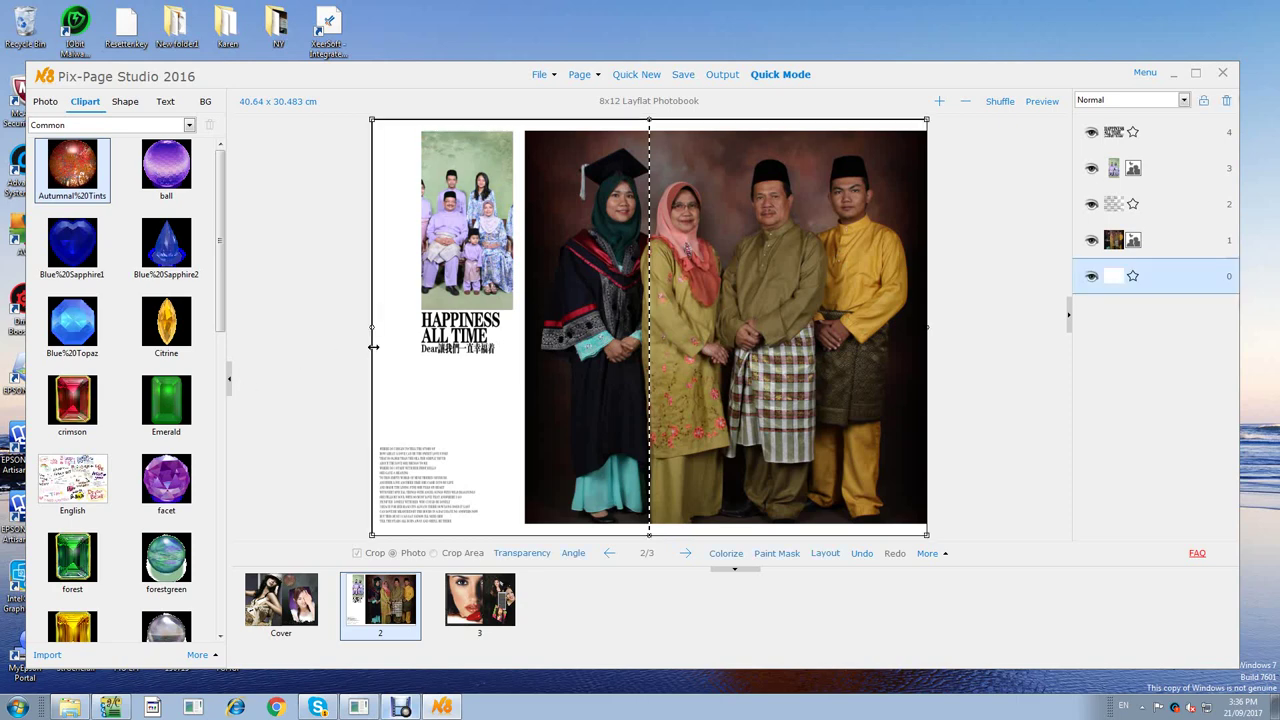
{"action": "mouse_move", "coordinate": [372, 346]}
{"action": "left_mouse_down"}
{"action": "mouse_move", "coordinate": [313, 346]}
{"action": "mouse_move", "coordinate": [372, 346]}
{"action": "left_mouse_up"}
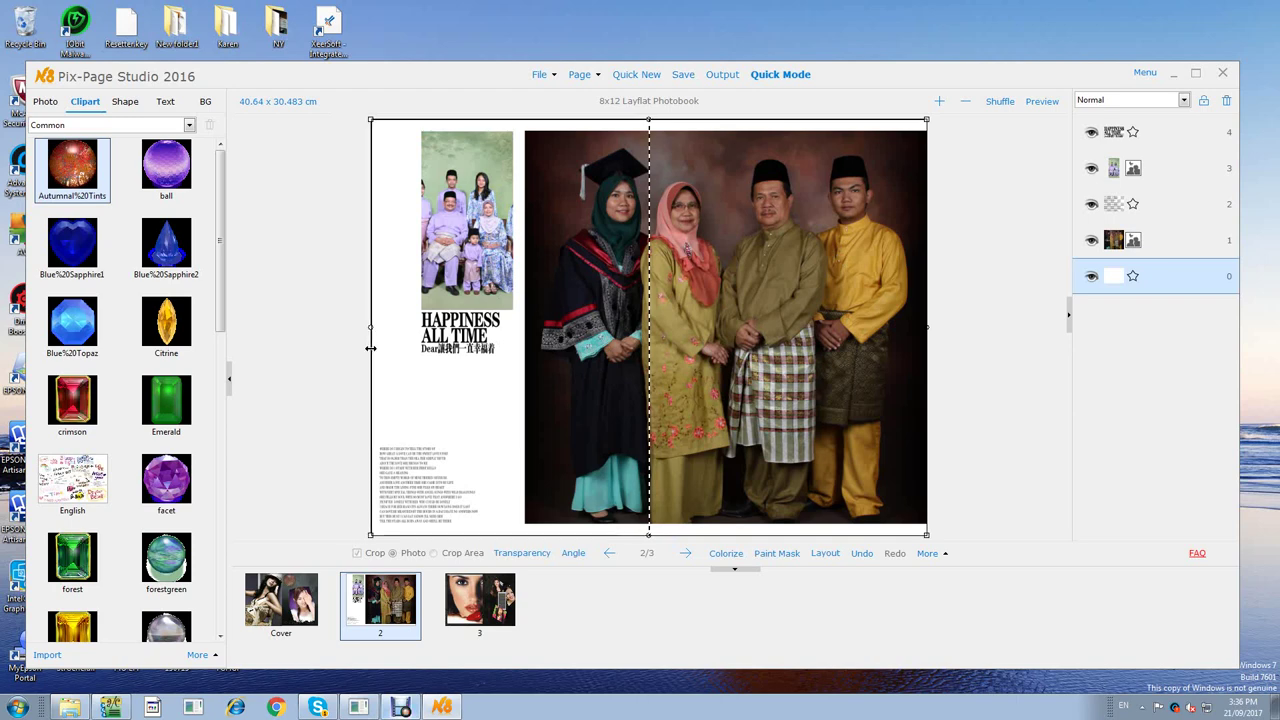
Try shifting the white background layer across the spread and put it back over the page.
{"action": "left_click", "coordinate": [490, 246]}
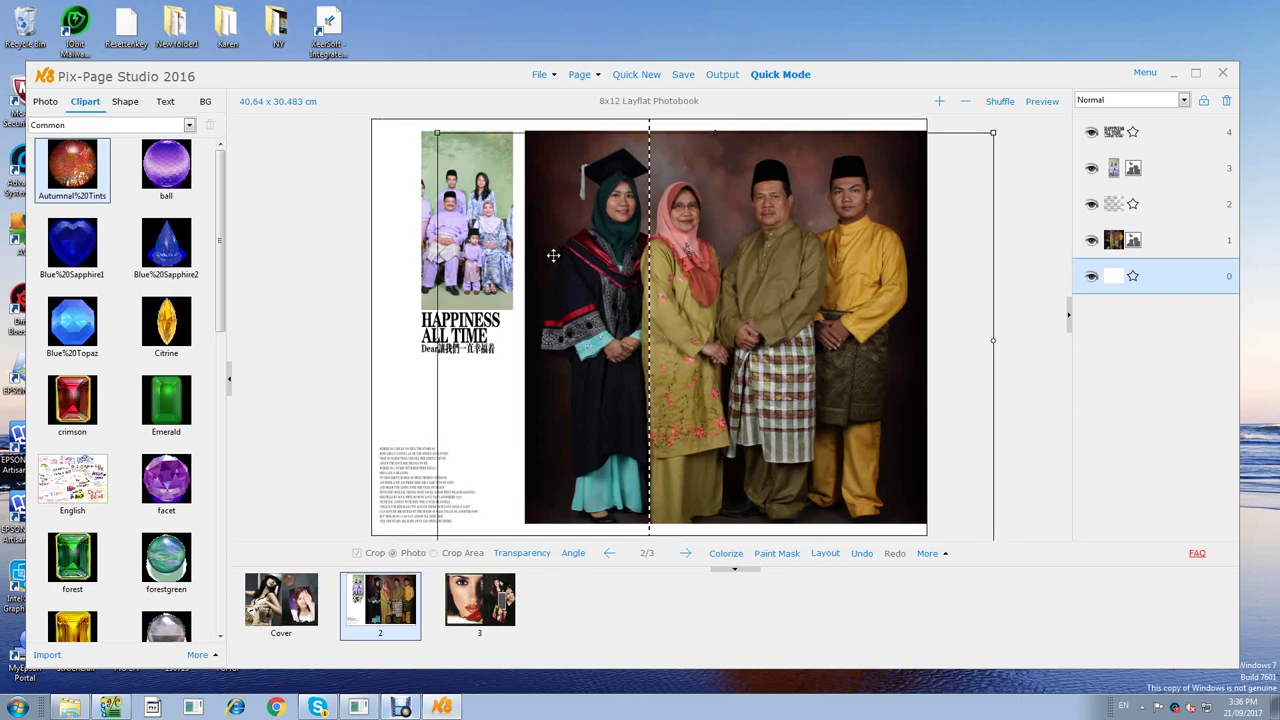
{"action": "left_click", "coordinate": [492, 246]}
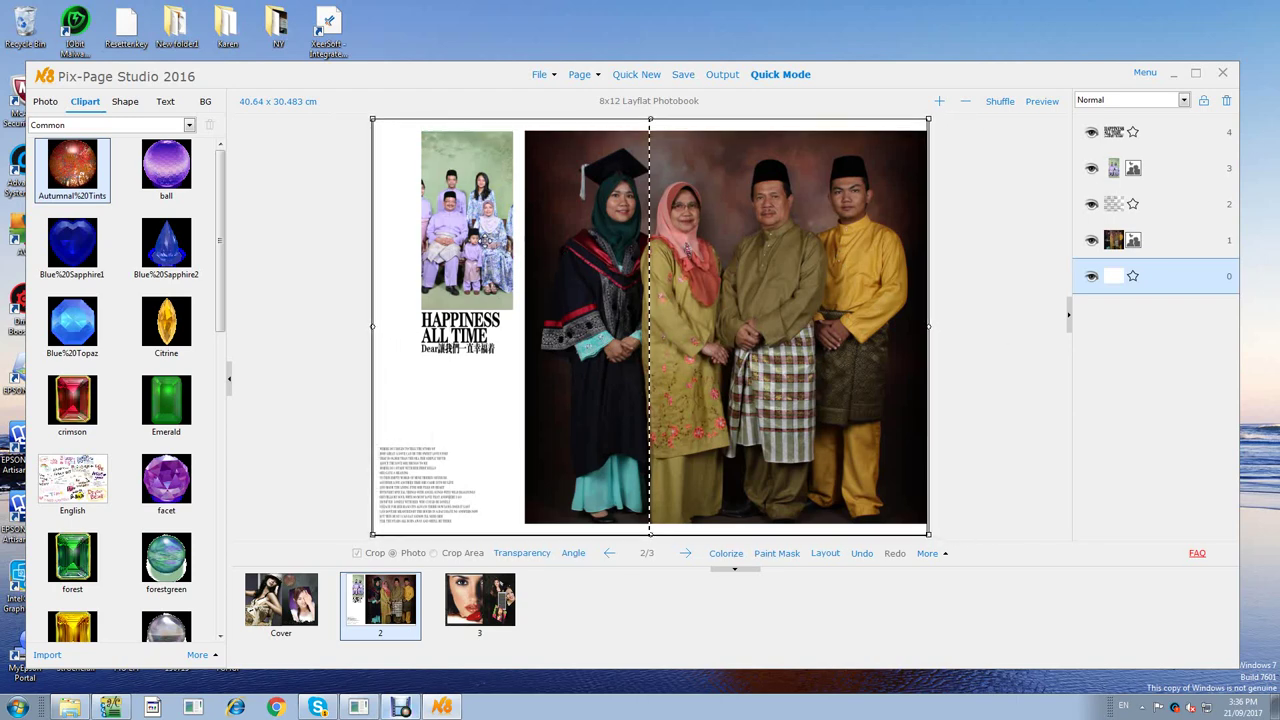
{"action": "left_click", "coordinate": [962, 270]}
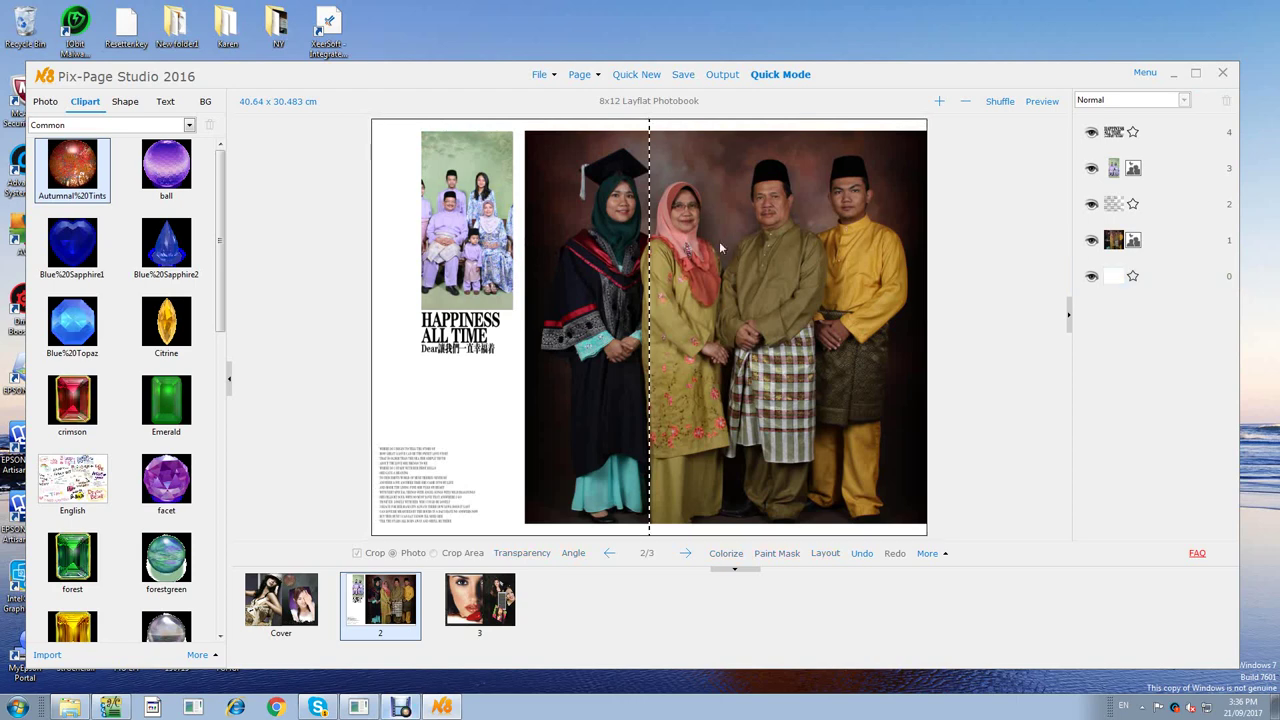
{"action": "left_click", "coordinate": [594, 236]}
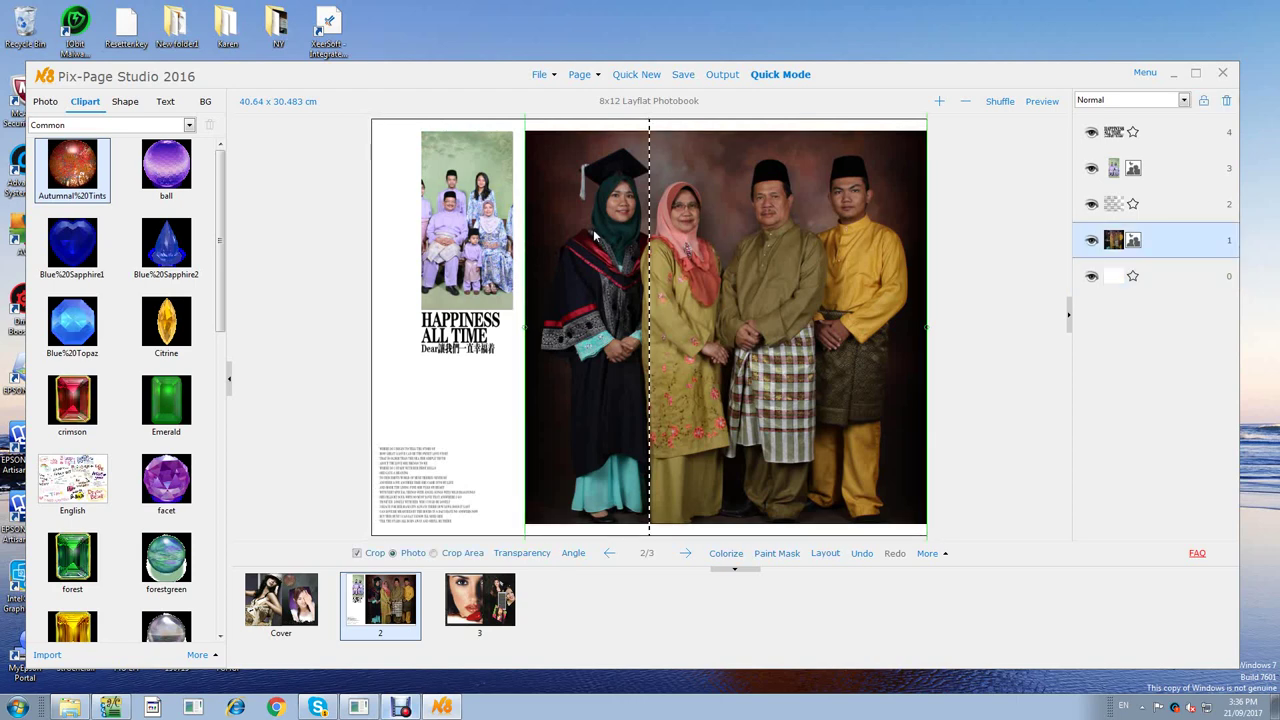
{"action": "left_click", "coordinate": [458, 214]}
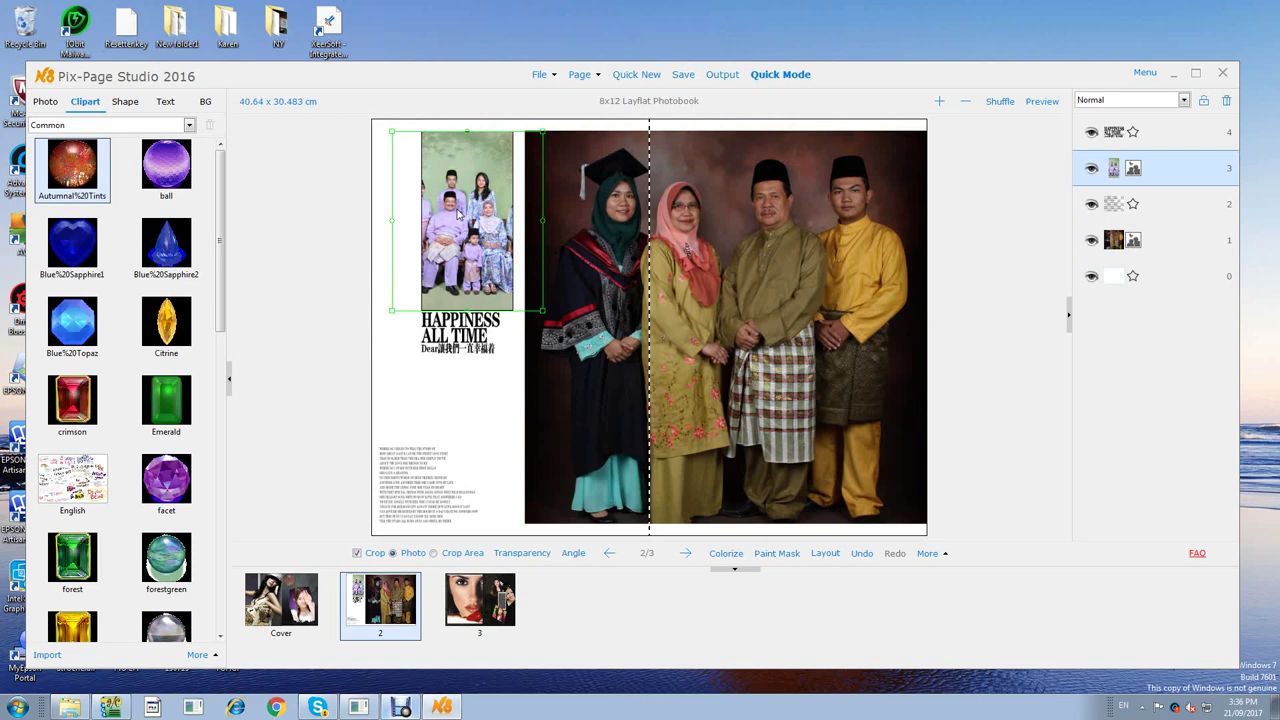
{"action": "left_click", "coordinate": [766, 238]}
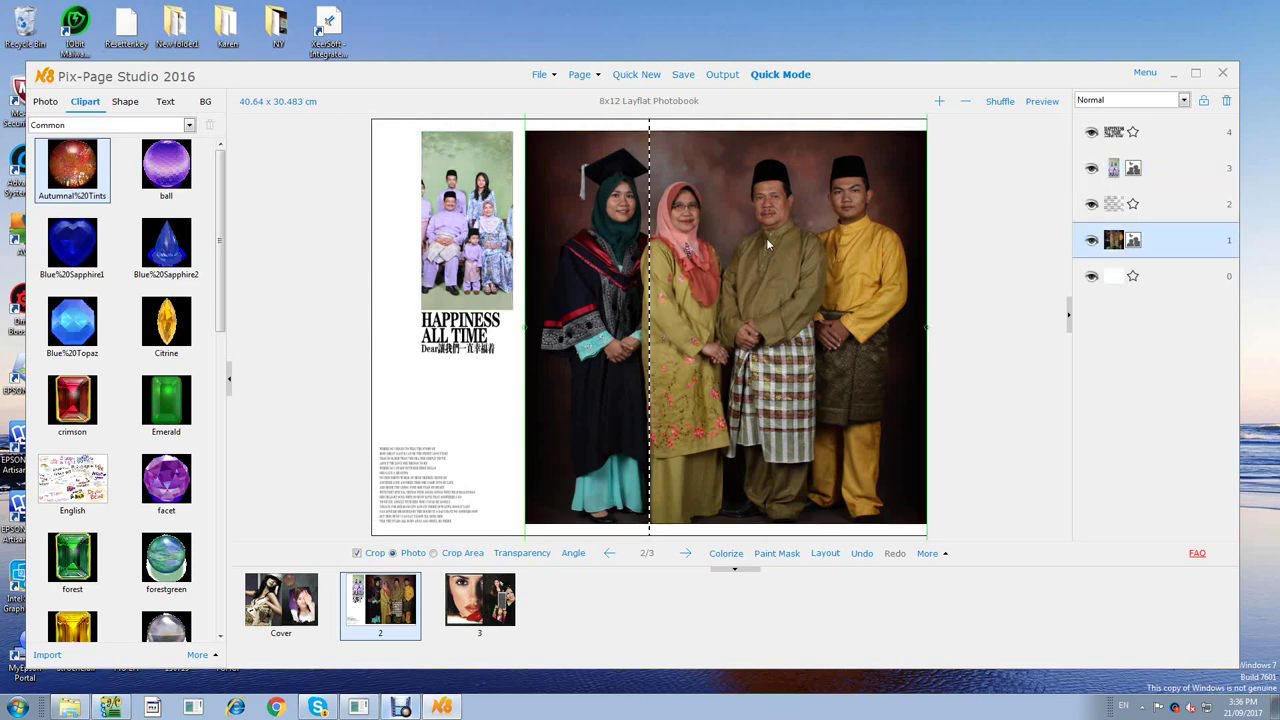
Move the HAPPINESS ALL TIME clipart down the left page to just above the small paragraph text.
{"action": "left_click", "coordinate": [460, 345]}
{"action": "left_click_drag", "start_coordinate": [420, 338], "coordinate": [442, 398]}
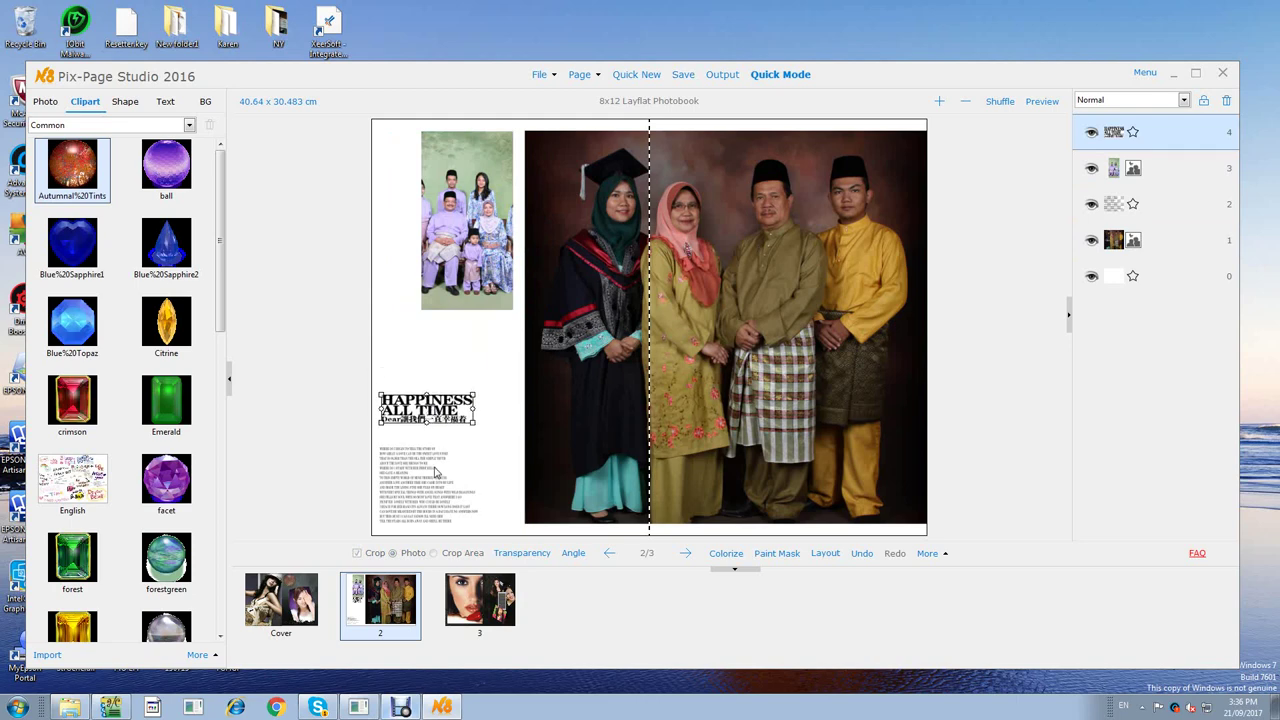
{"action": "left_click", "coordinate": [487, 410]}
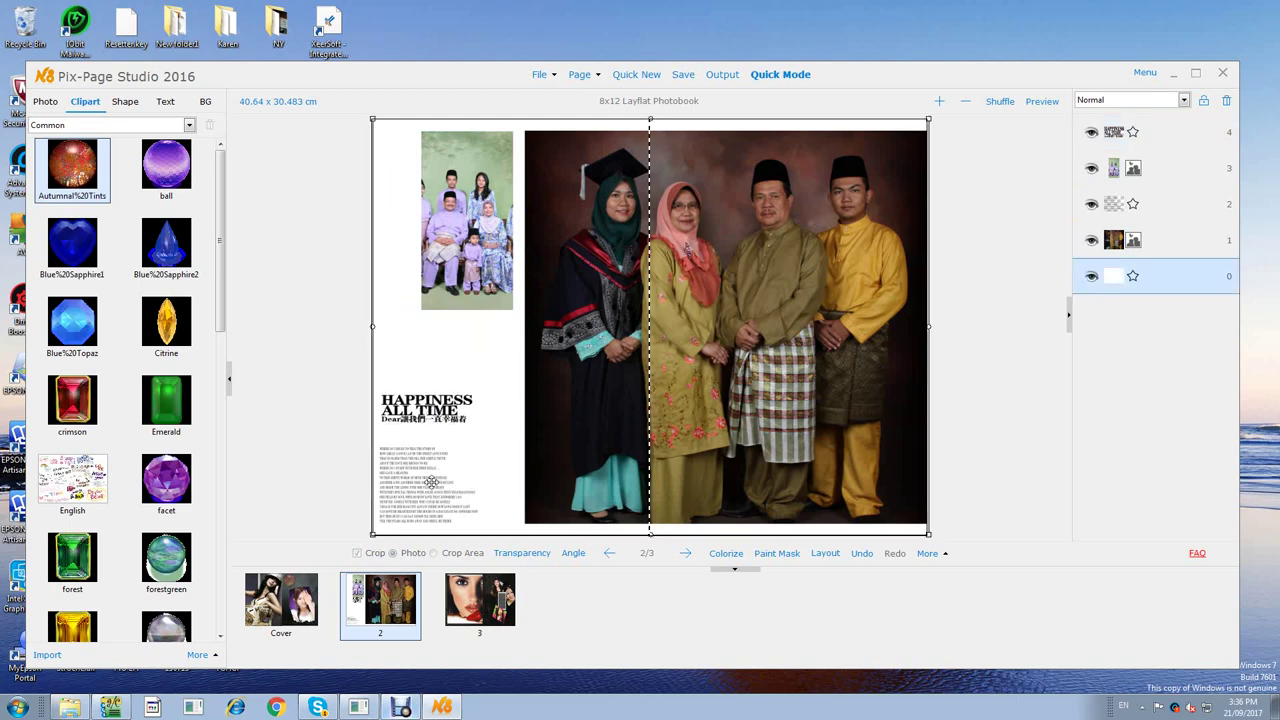
{"action": "left_click", "coordinate": [357, 449]}
Hide the small paragraph text layer on the left page.
{"action": "left_click", "coordinate": [420, 472]}
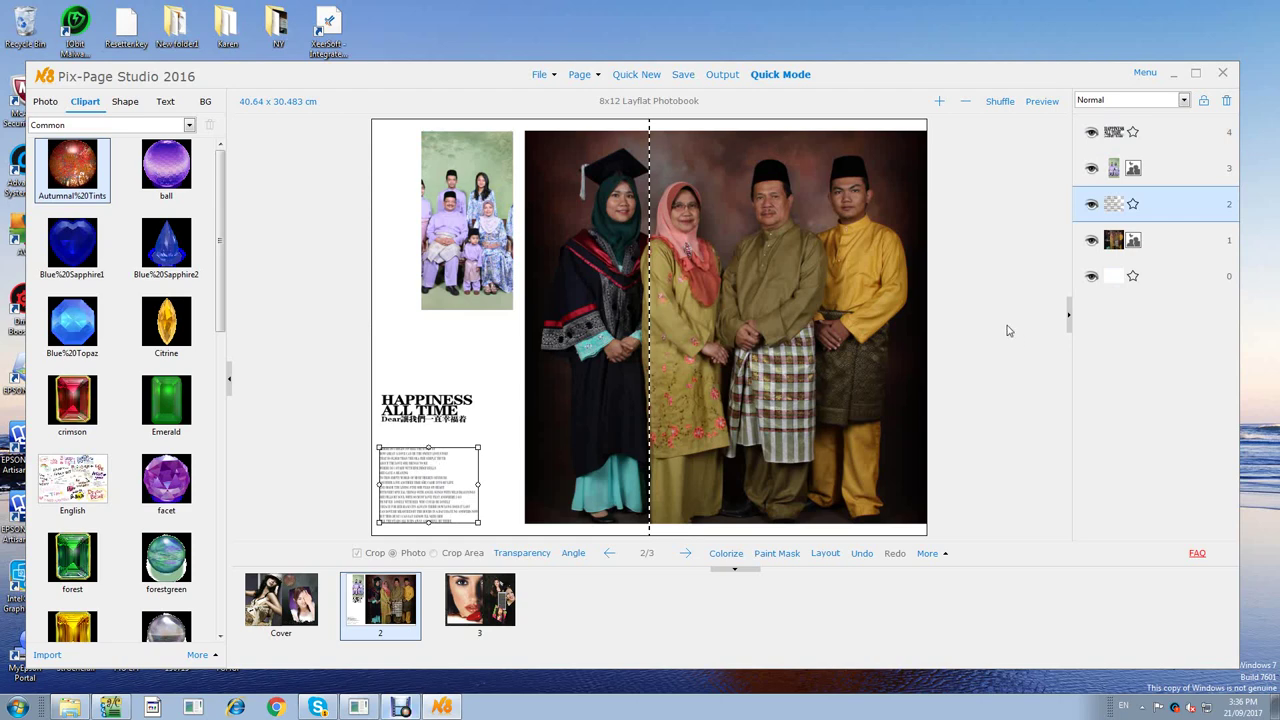
{"action": "left_click", "coordinate": [1094, 204]}
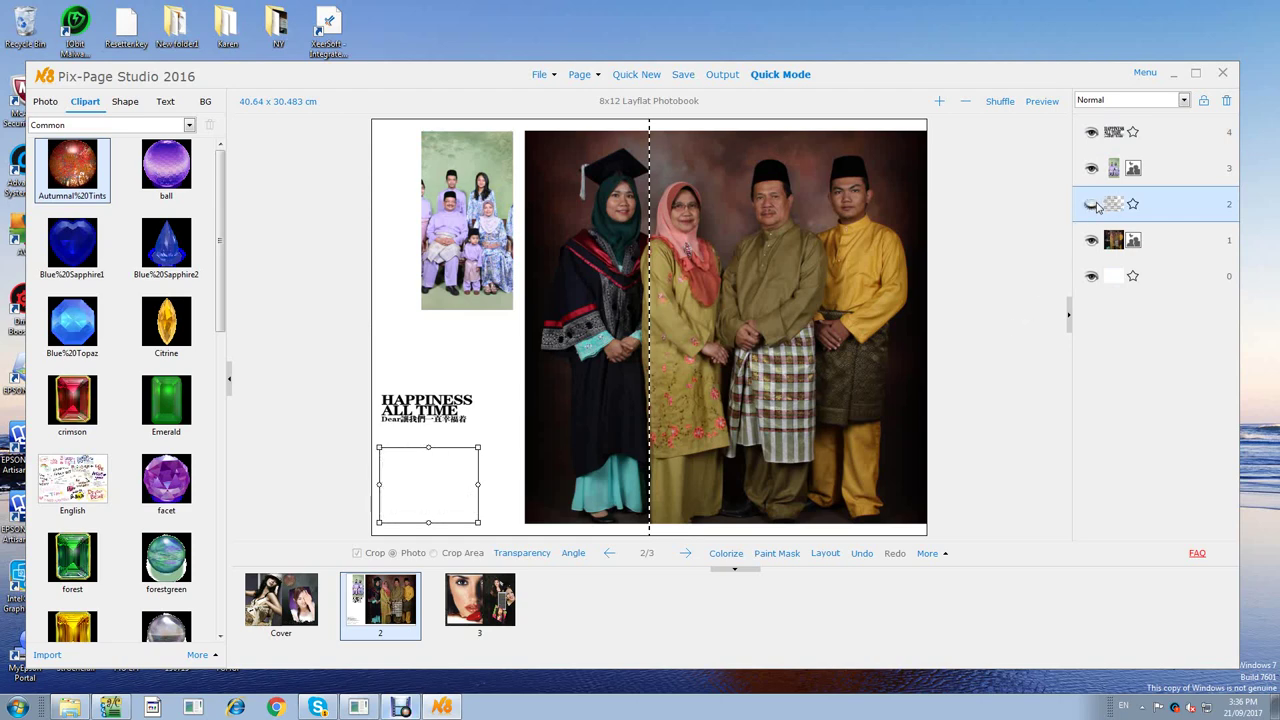
{"action": "left_click", "coordinate": [1093, 204]}
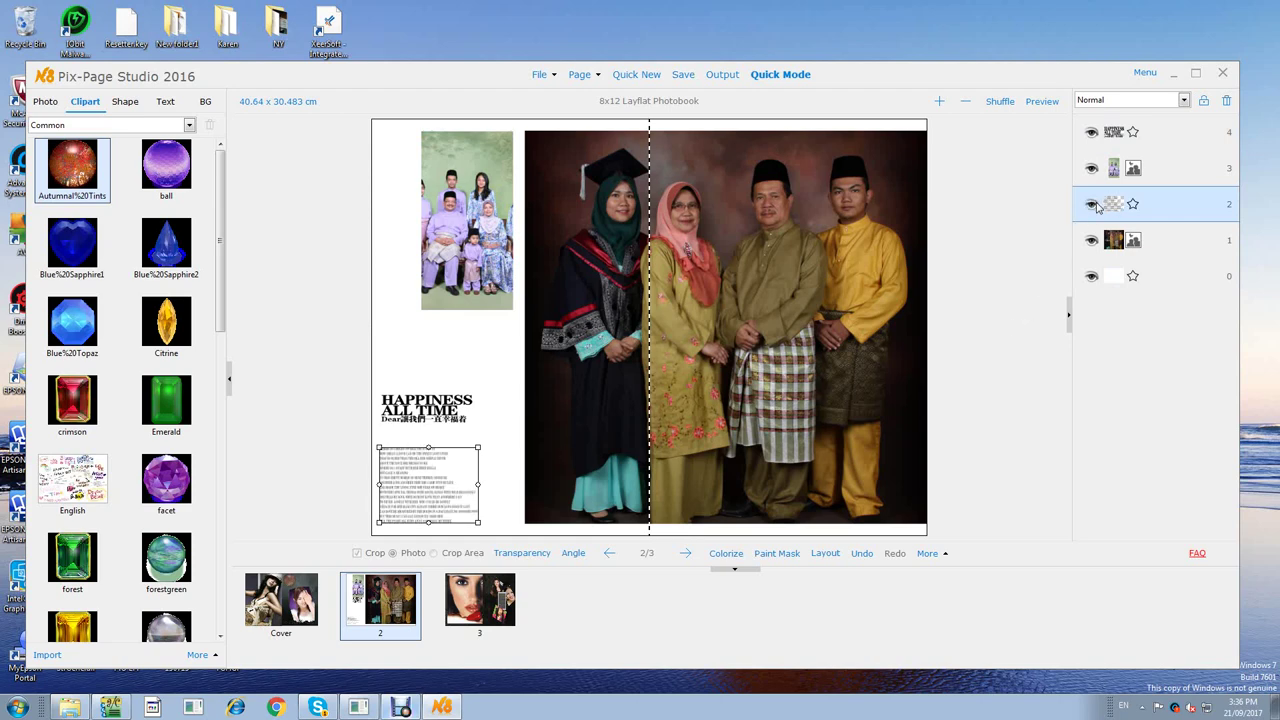
{"action": "left_click", "coordinate": [1093, 204]}
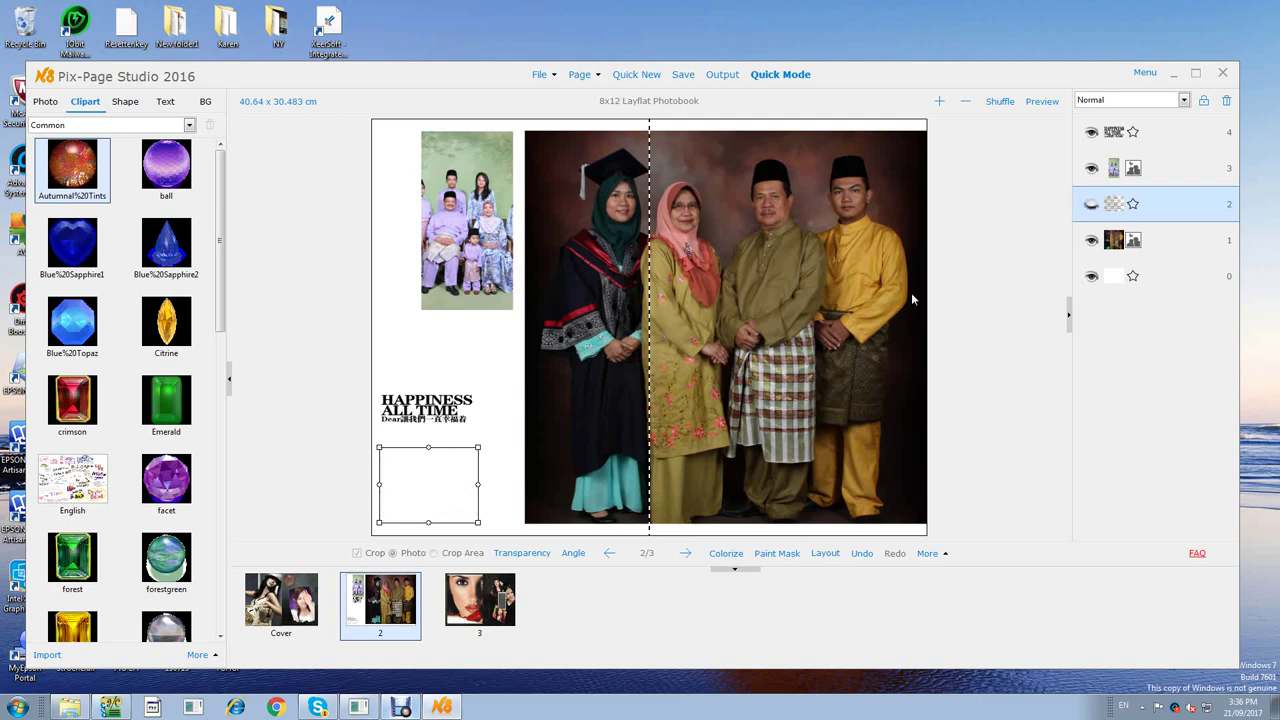
{"action": "left_click", "coordinate": [428, 363]}
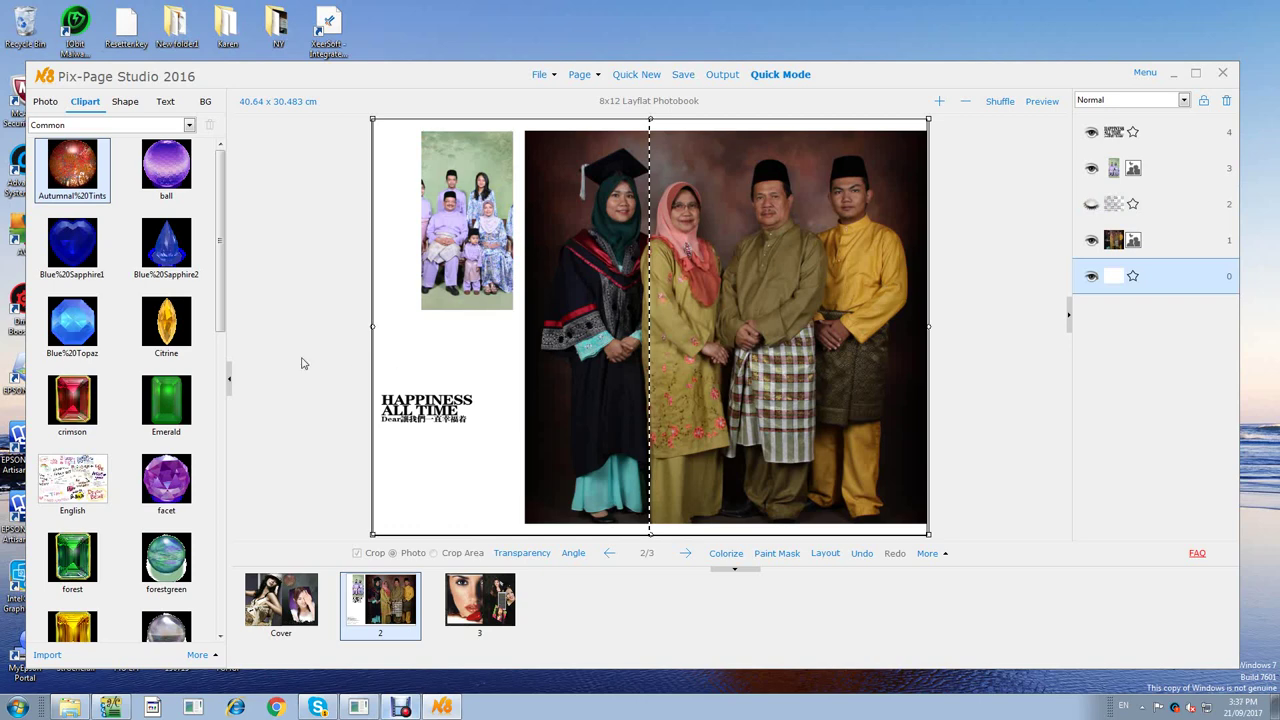
Turn off cropping for the large graduation family photo, then shrink it to one page's width and place it at the top of the right page.
{"action": "left_click", "coordinate": [545, 340]}
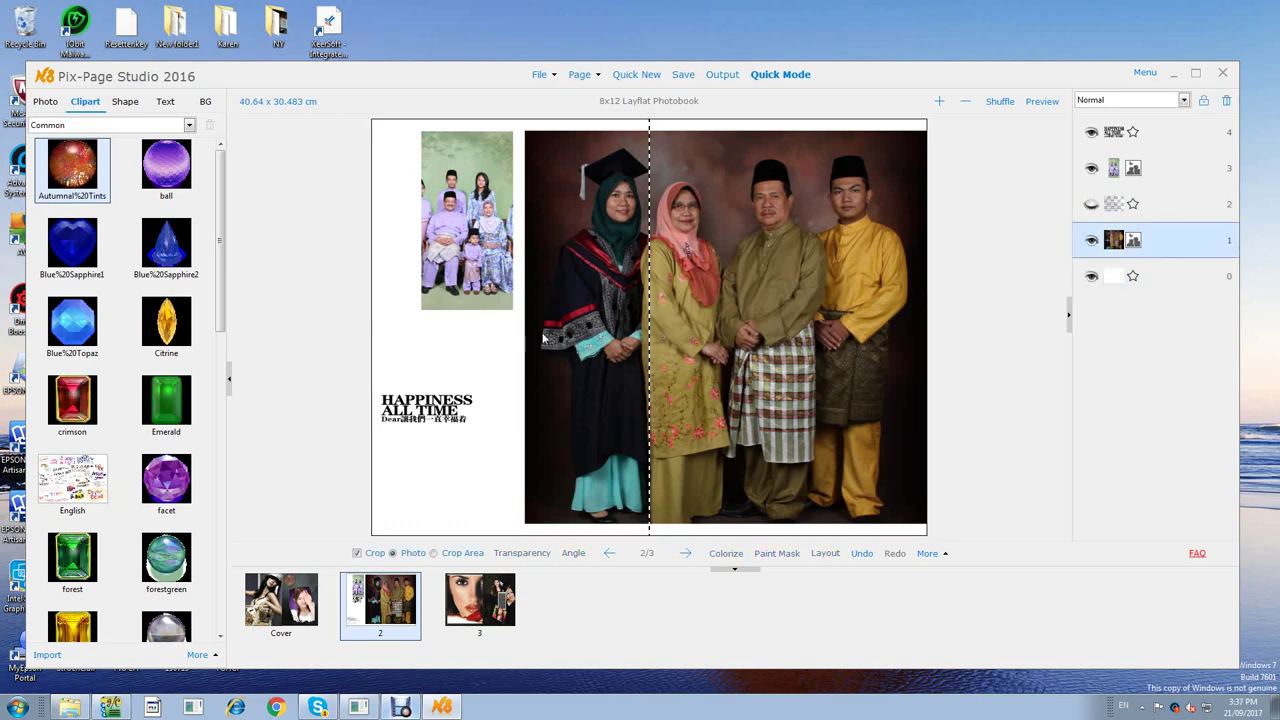
{"action": "left_click", "coordinate": [357, 553]}
{"action": "mouse_move", "coordinate": [620, 377]}
{"action": "left_mouse_down"}
{"action": "mouse_move", "coordinate": [735, 378]}
{"action": "mouse_move", "coordinate": [589, 381]}
{"action": "mouse_move", "coordinate": [605, 380]}
{"action": "left_mouse_up"}
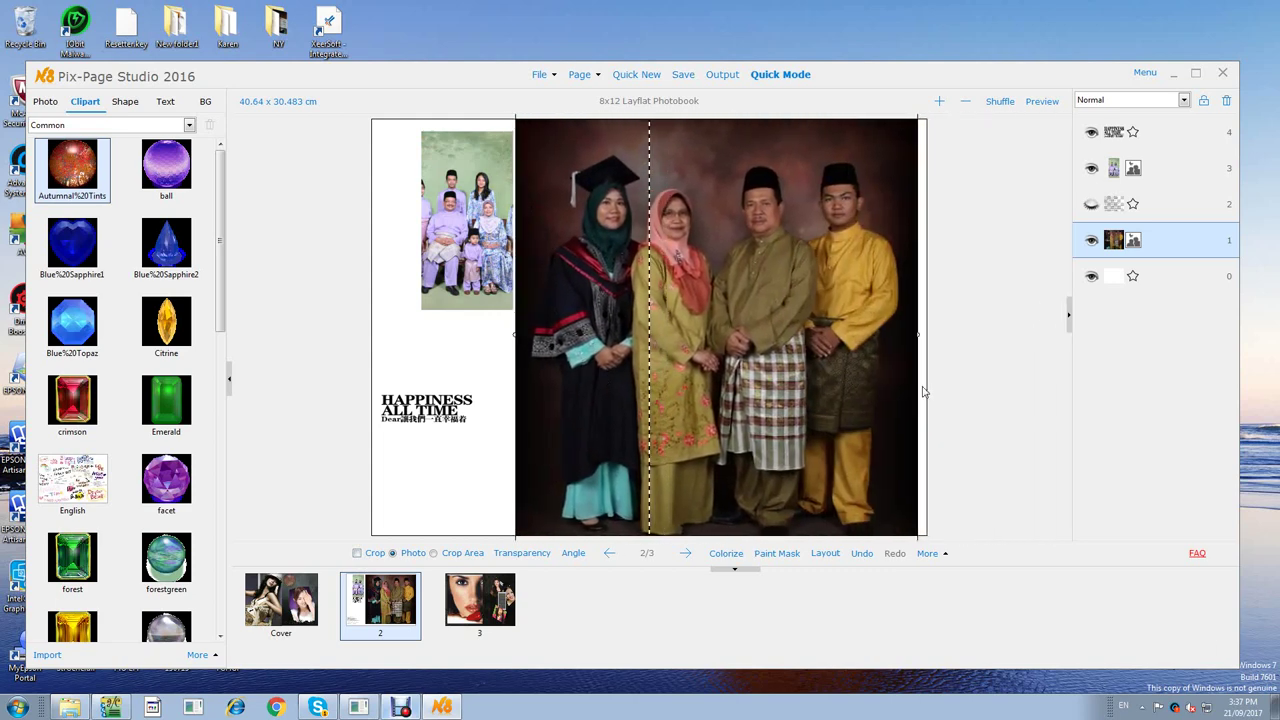
{"action": "left_click", "coordinate": [928, 392]}
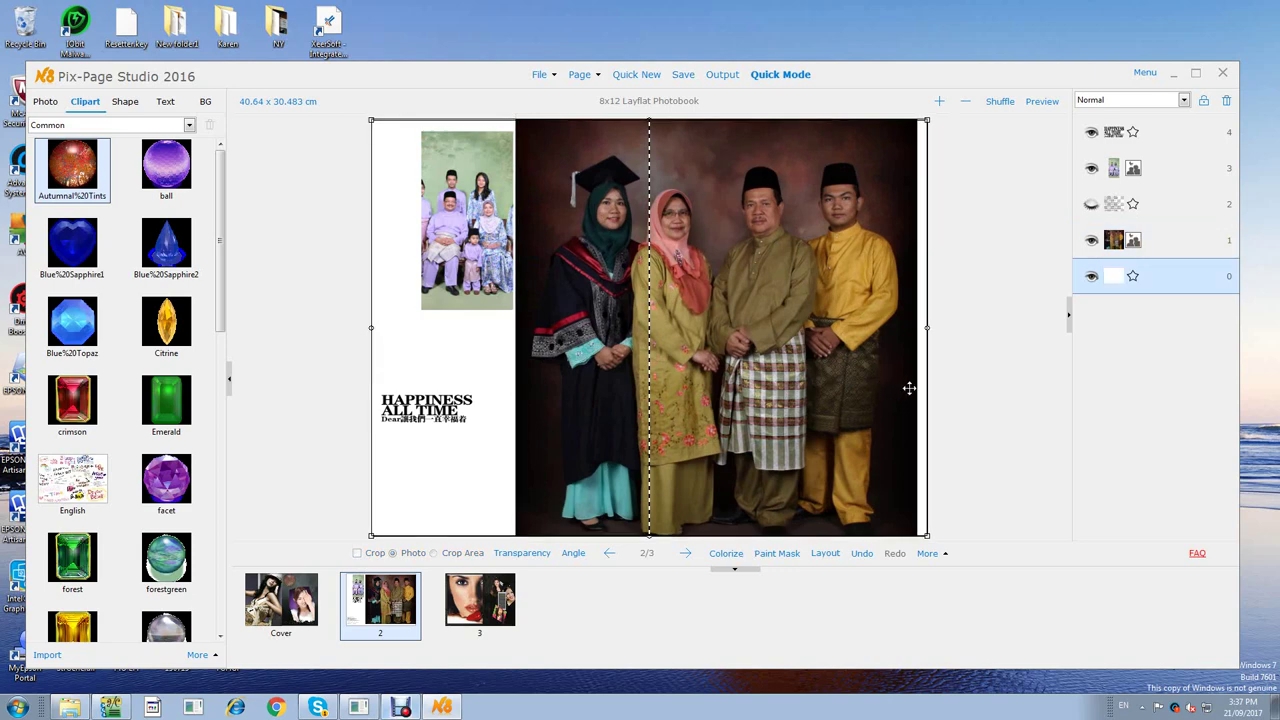
{"action": "left_click_drag", "start_coordinate": [926, 391], "coordinate": [864, 402]}
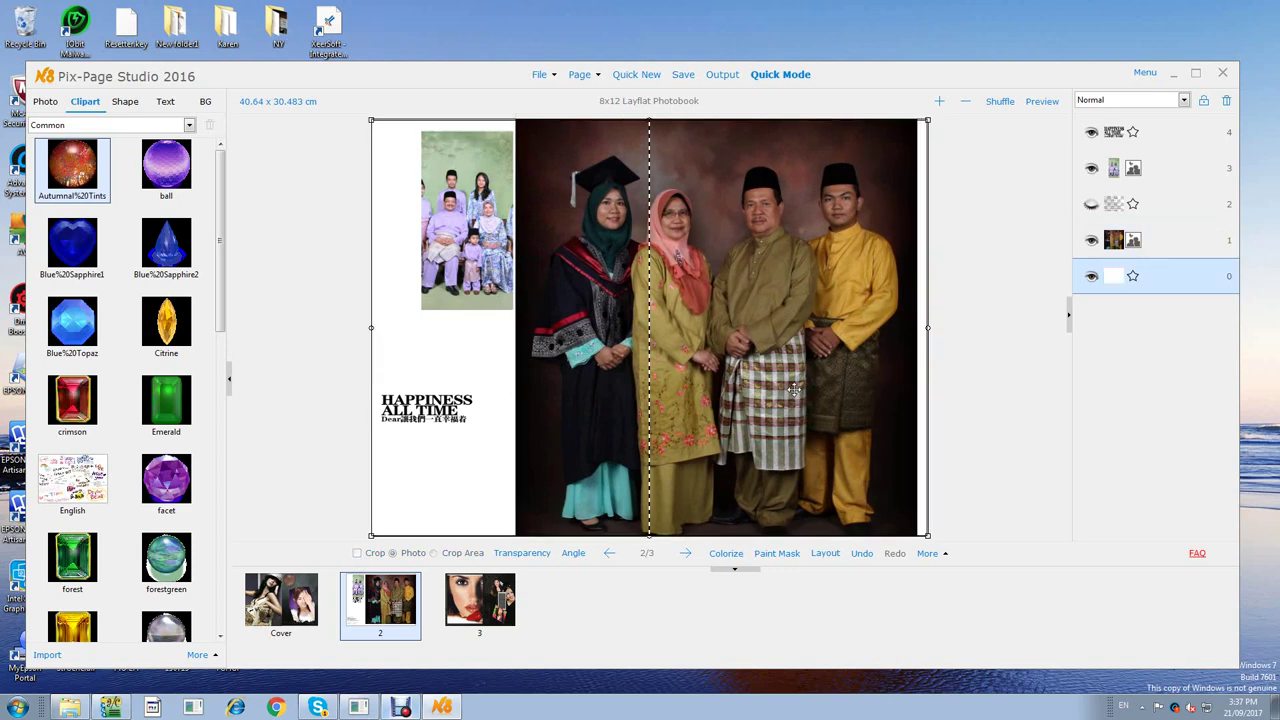
{"action": "left_click", "coordinate": [1031, 356]}
{"action": "left_click", "coordinate": [882, 386]}
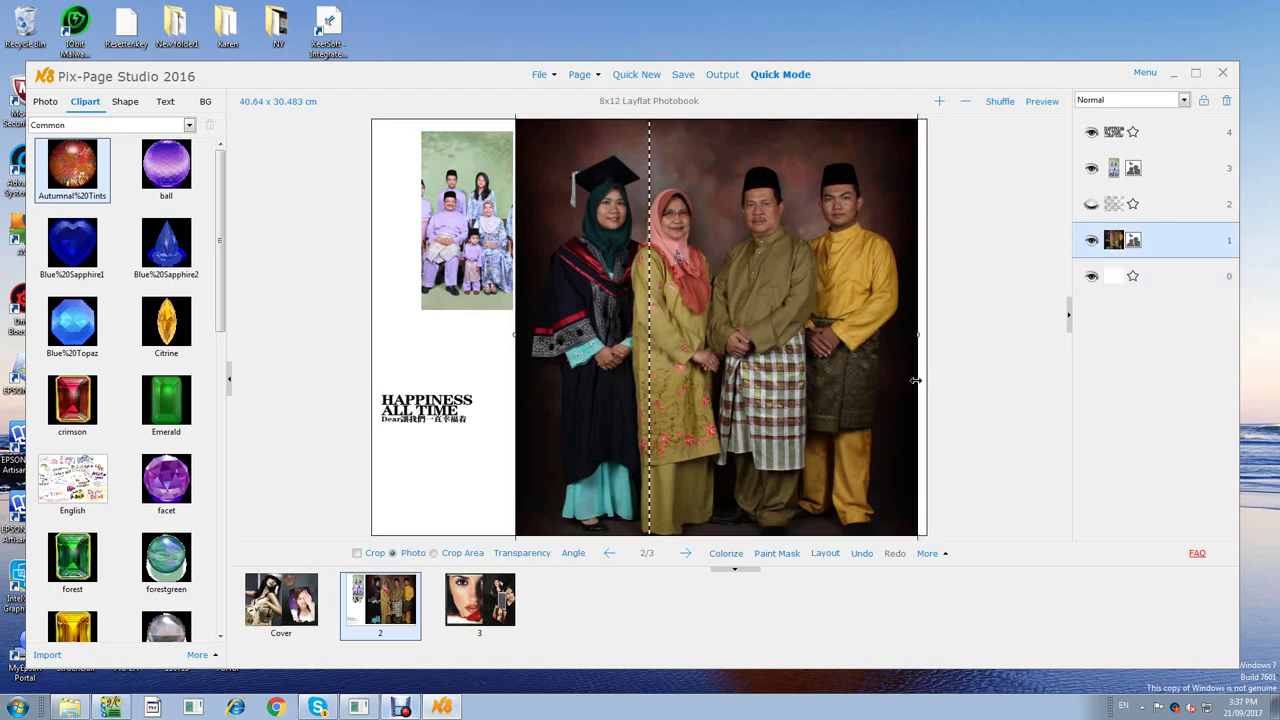
{"action": "left_click_drag", "start_coordinate": [915, 380], "coordinate": [794, 380]}
{"action": "left_click_drag", "start_coordinate": [724, 330], "coordinate": [859, 332]}
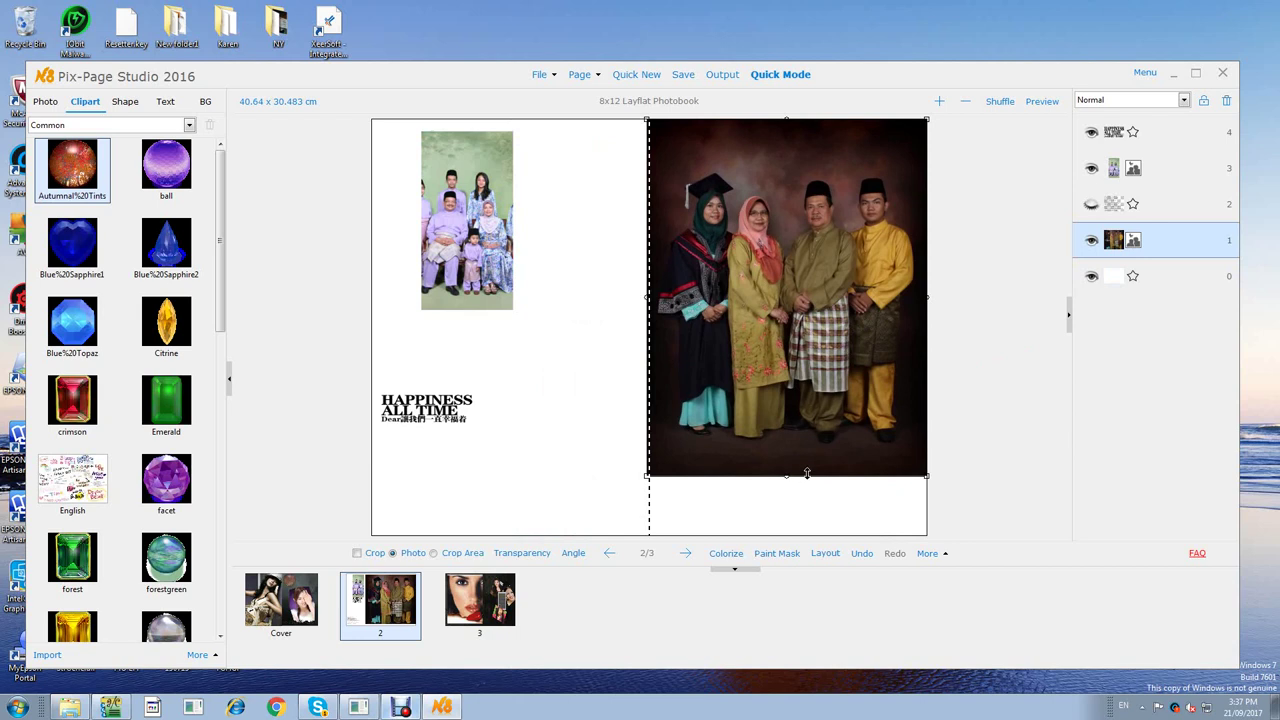
Turn cropping back on for the graduation family photo and extend its crop area to fill the right page's full height.
{"action": "left_click", "coordinate": [371, 556]}
{"action": "mouse_move", "coordinate": [819, 478]}
{"action": "left_mouse_down"}
{"action": "mouse_move", "coordinate": [823, 517]}
{"action": "mouse_move", "coordinate": [825, 477]}
{"action": "left_mouse_up"}
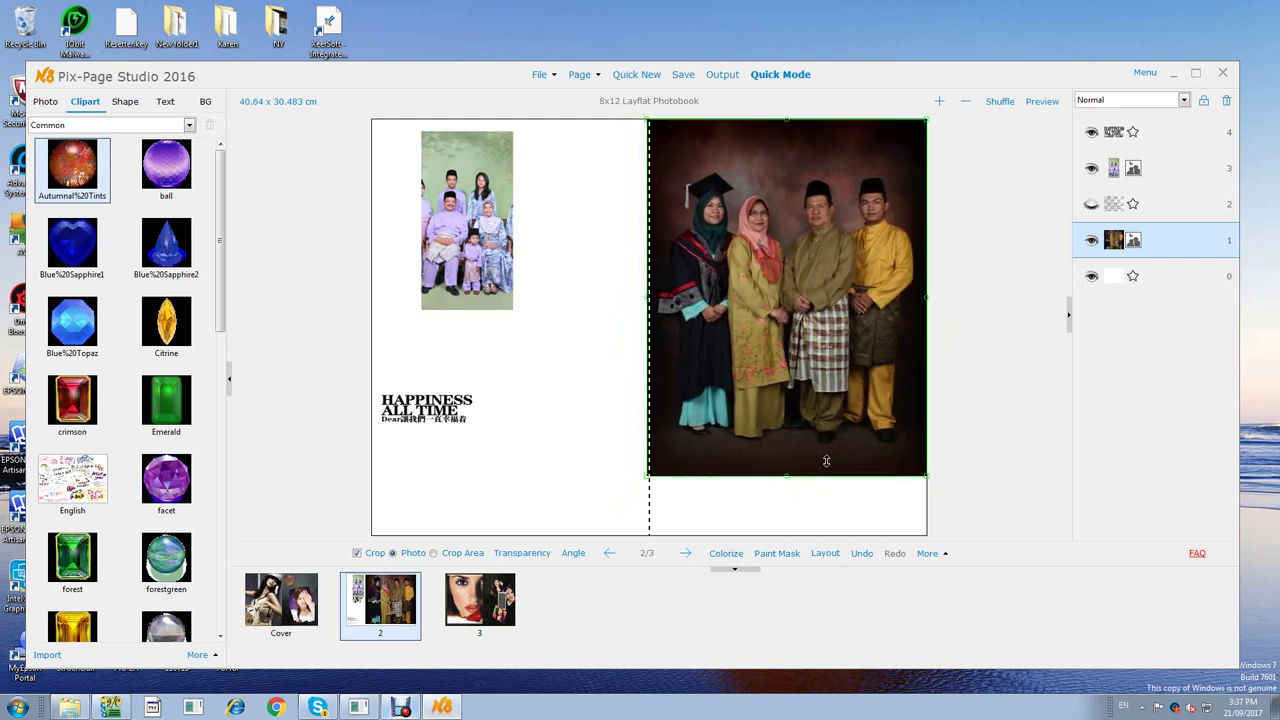
{"action": "left_click", "coordinate": [433, 553]}
{"action": "left_click_drag", "start_coordinate": [823, 349], "coordinate": [823, 389]}
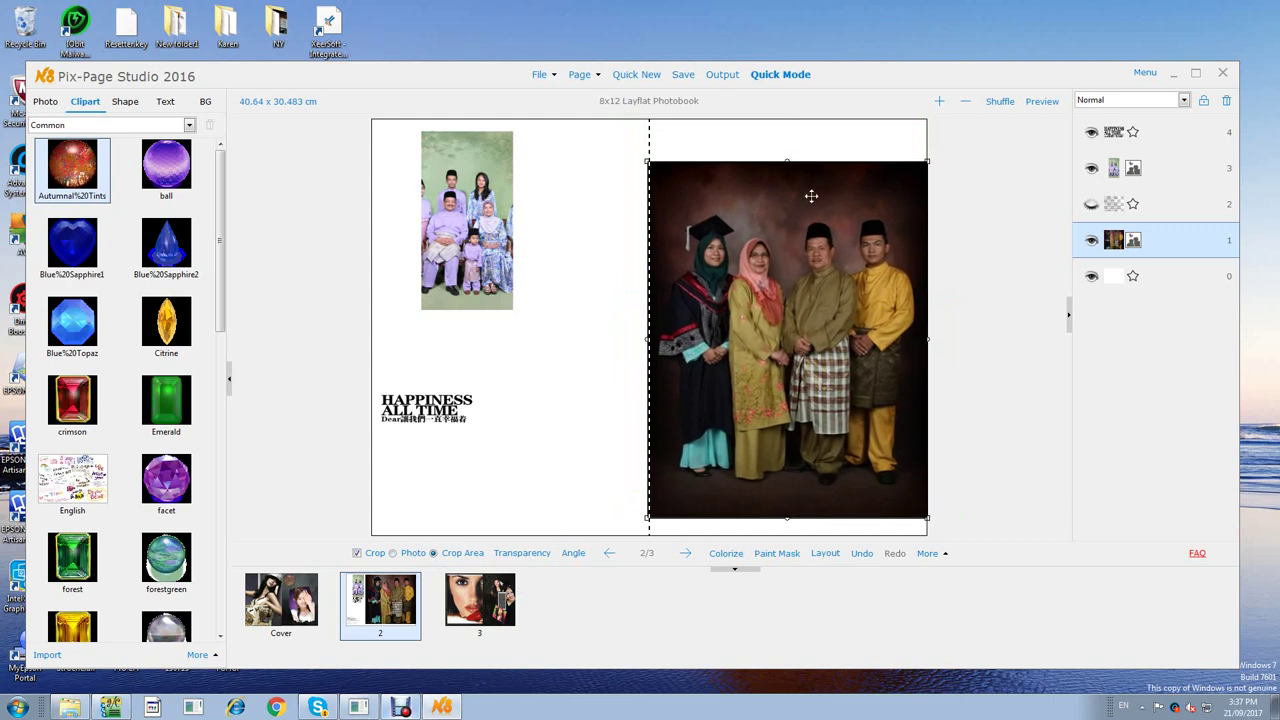
{"action": "left_click_drag", "start_coordinate": [829, 160], "coordinate": [834, 119]}
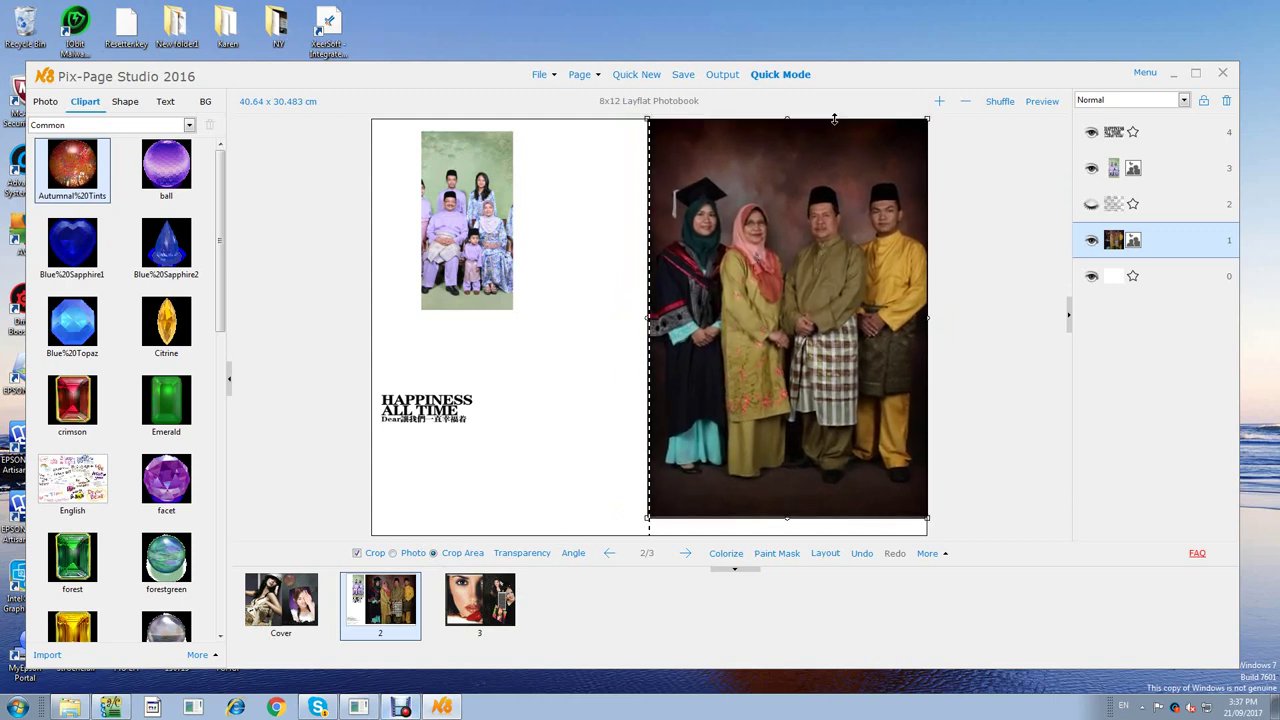
{"action": "left_click_drag", "start_coordinate": [825, 517], "coordinate": [824, 536]}
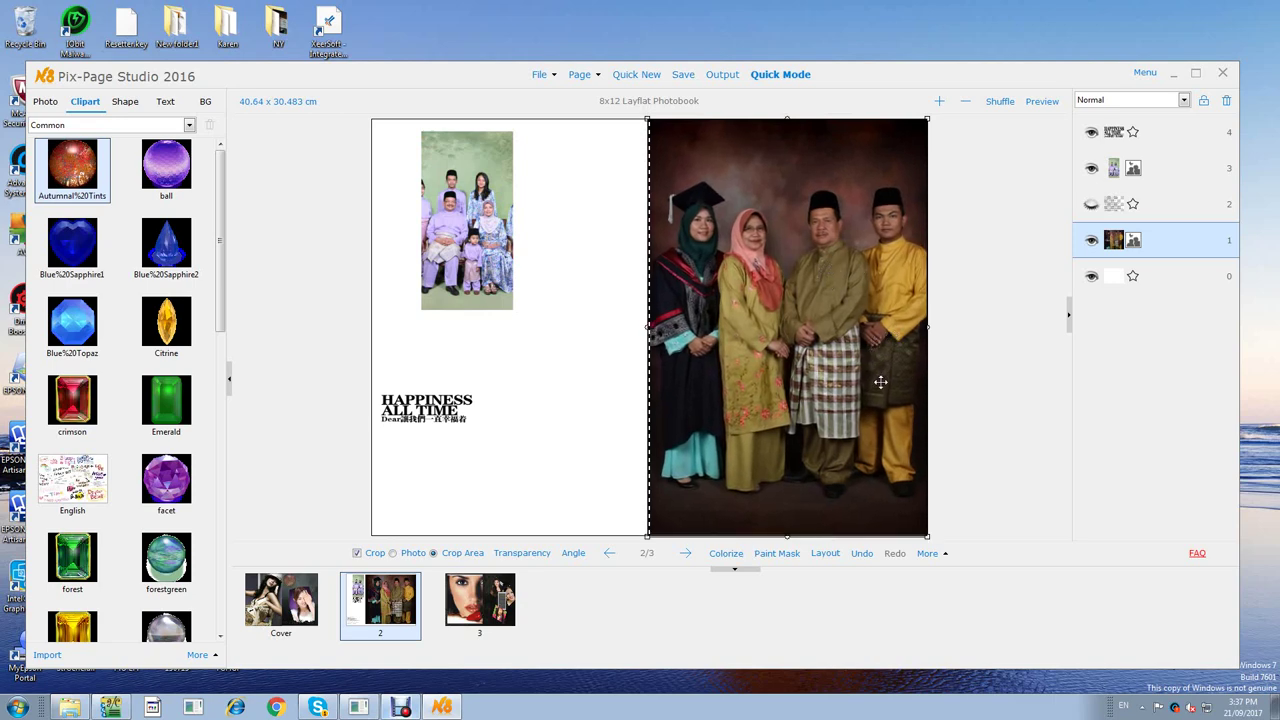
{"action": "left_click", "coordinate": [392, 553]}
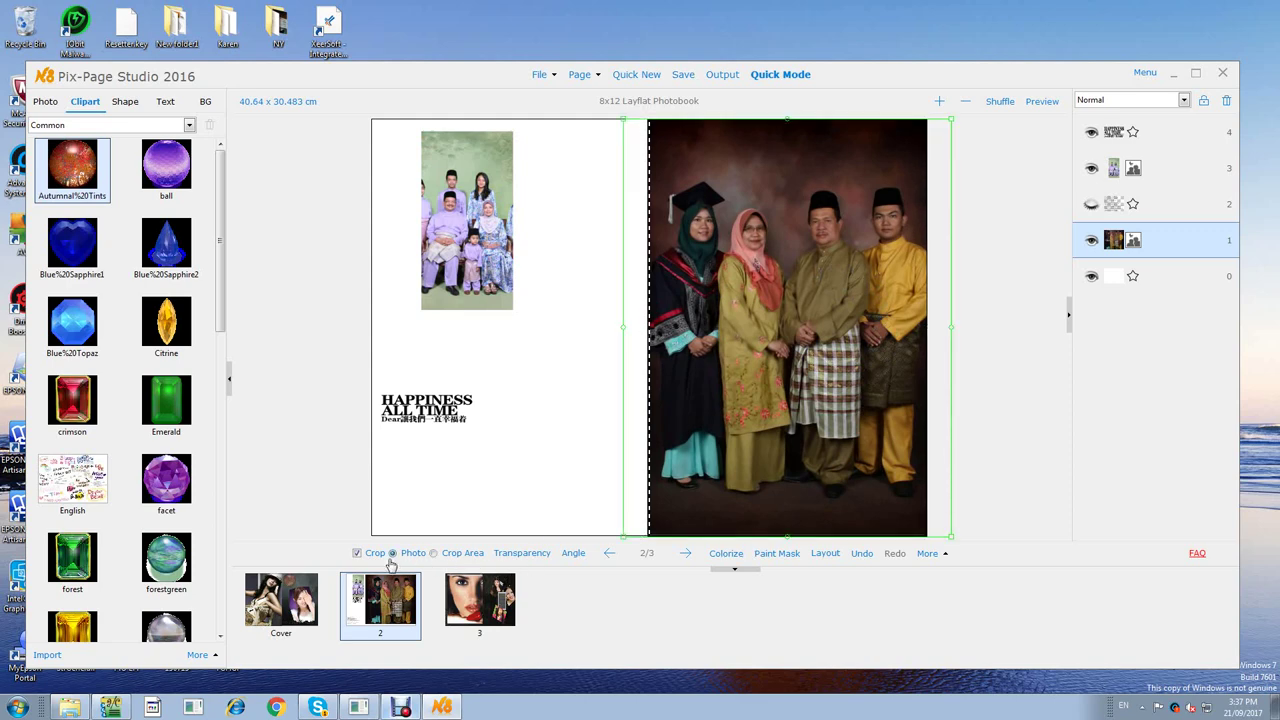
Turn off cropping for the small purple-outfit family photo and fit it at the top of the left page against the spine.
{"action": "left_click", "coordinate": [456, 274]}
{"action": "left_click", "coordinate": [357, 553]}
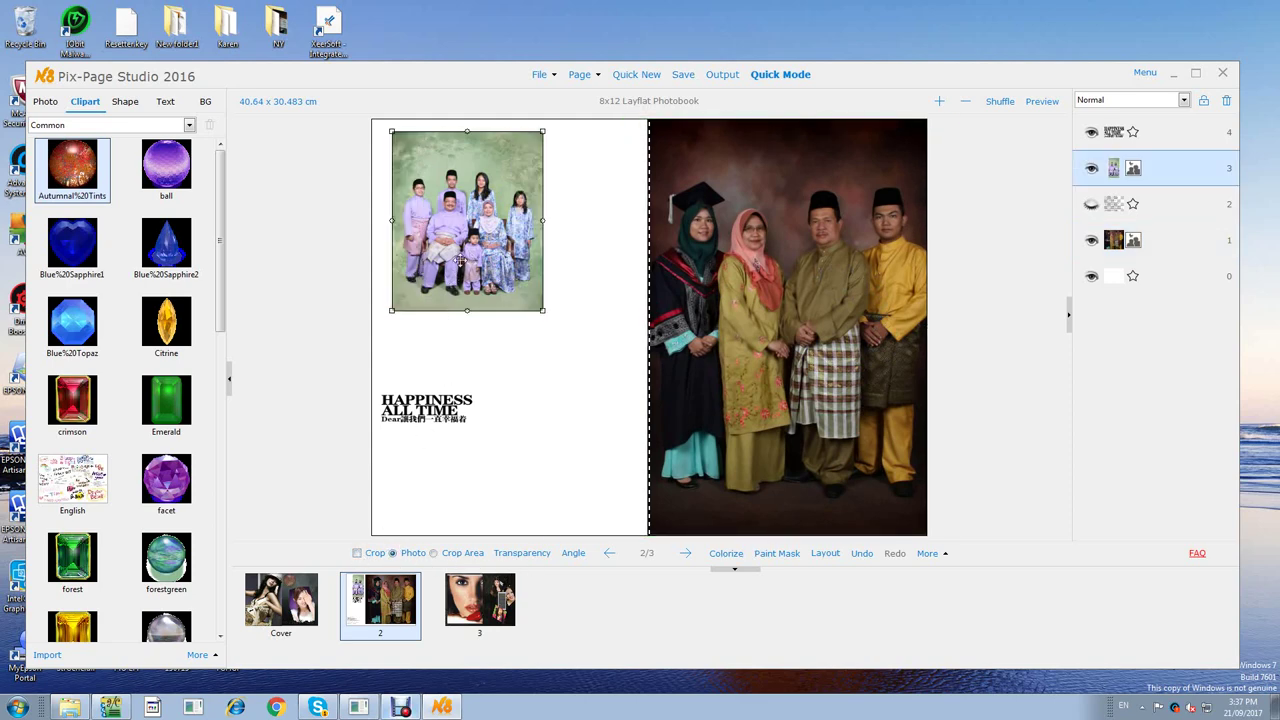
{"action": "left_click_drag", "start_coordinate": [460, 260], "coordinate": [562, 251]}
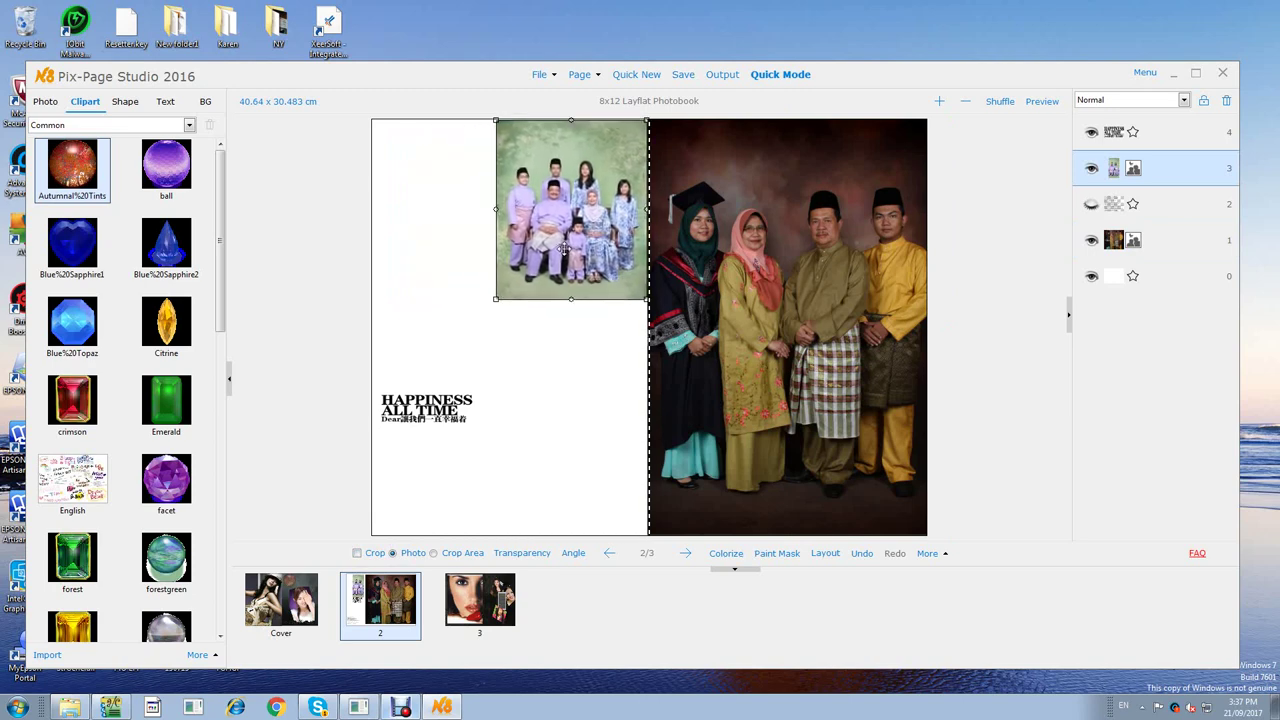
{"action": "mouse_move", "coordinate": [557, 301]}
{"action": "left_mouse_down"}
{"action": "mouse_move", "coordinate": [563, 380]}
{"action": "mouse_move", "coordinate": [534, 304]}
{"action": "left_mouse_up"}
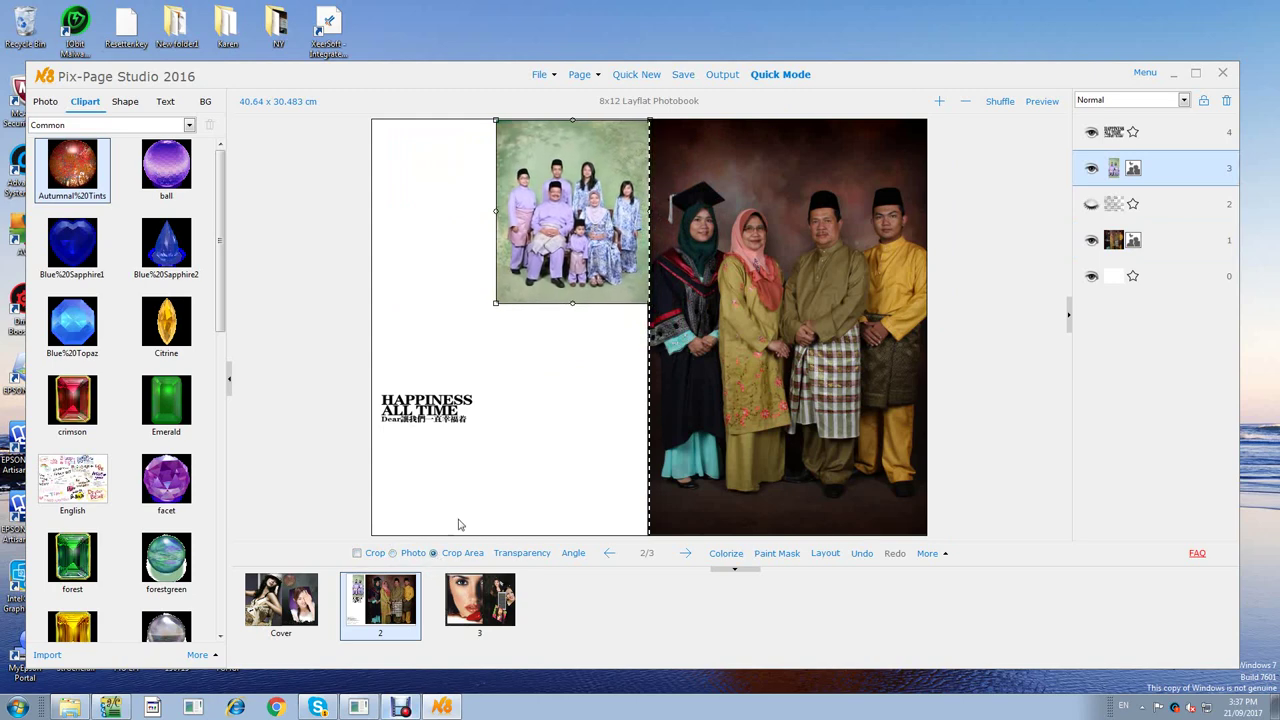
{"action": "mouse_move", "coordinate": [605, 308]}
{"action": "left_mouse_down"}
{"action": "mouse_move", "coordinate": [605, 343]}
{"action": "mouse_move", "coordinate": [600, 300]}
{"action": "left_mouse_up"}
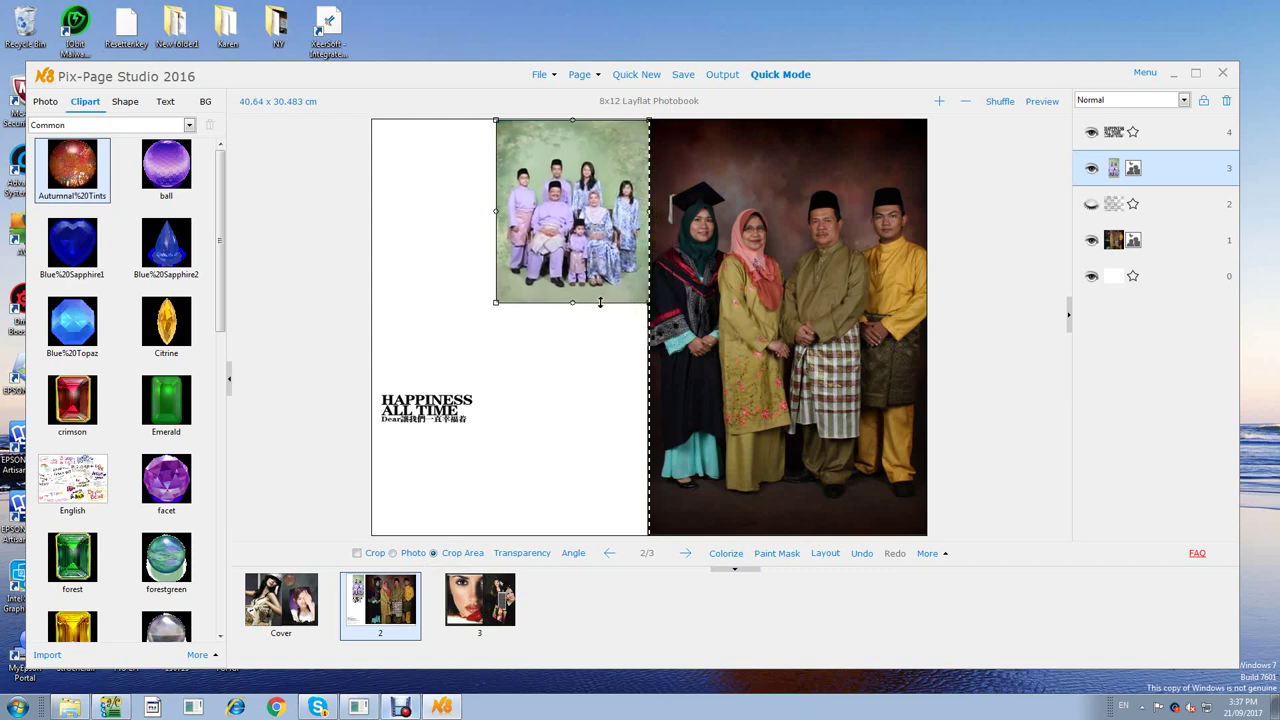
Turn cropping back on for the purple-outfit family photo, stretch its crop area to cover the whole left page, and deselect it.
{"action": "left_click", "coordinate": [357, 553]}
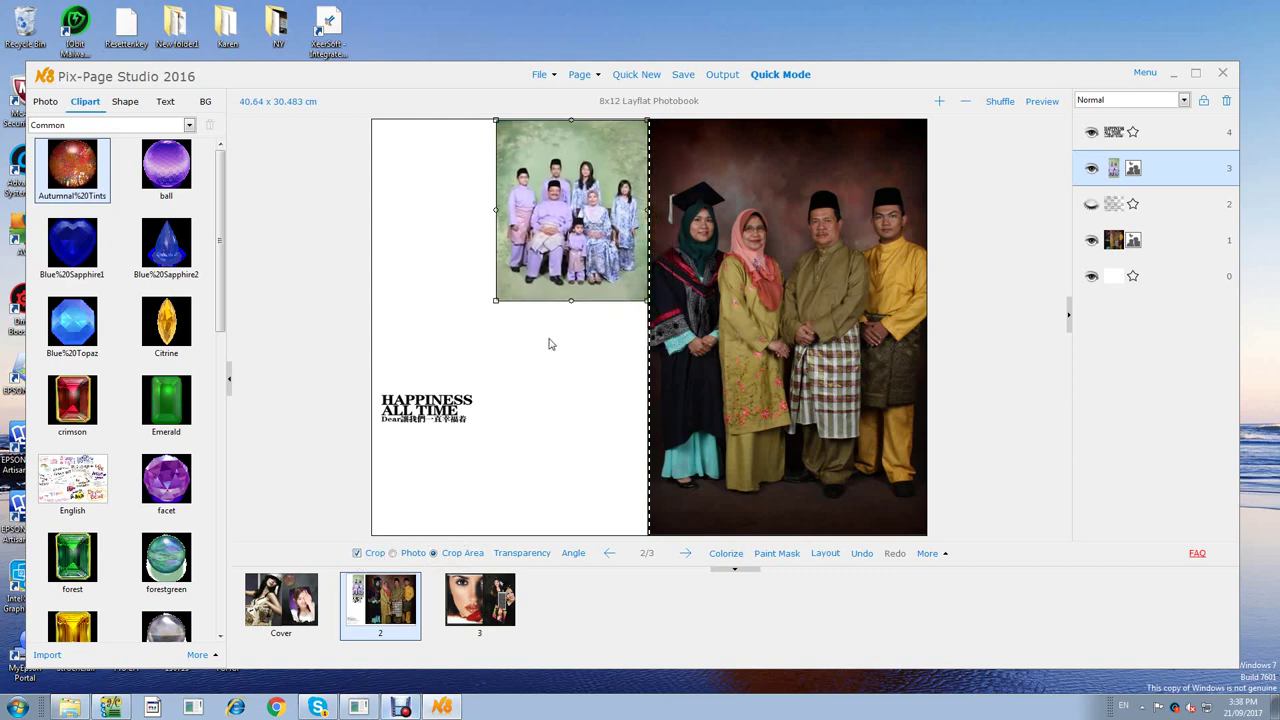
{"action": "left_click_drag", "start_coordinate": [587, 301], "coordinate": [550, 534]}
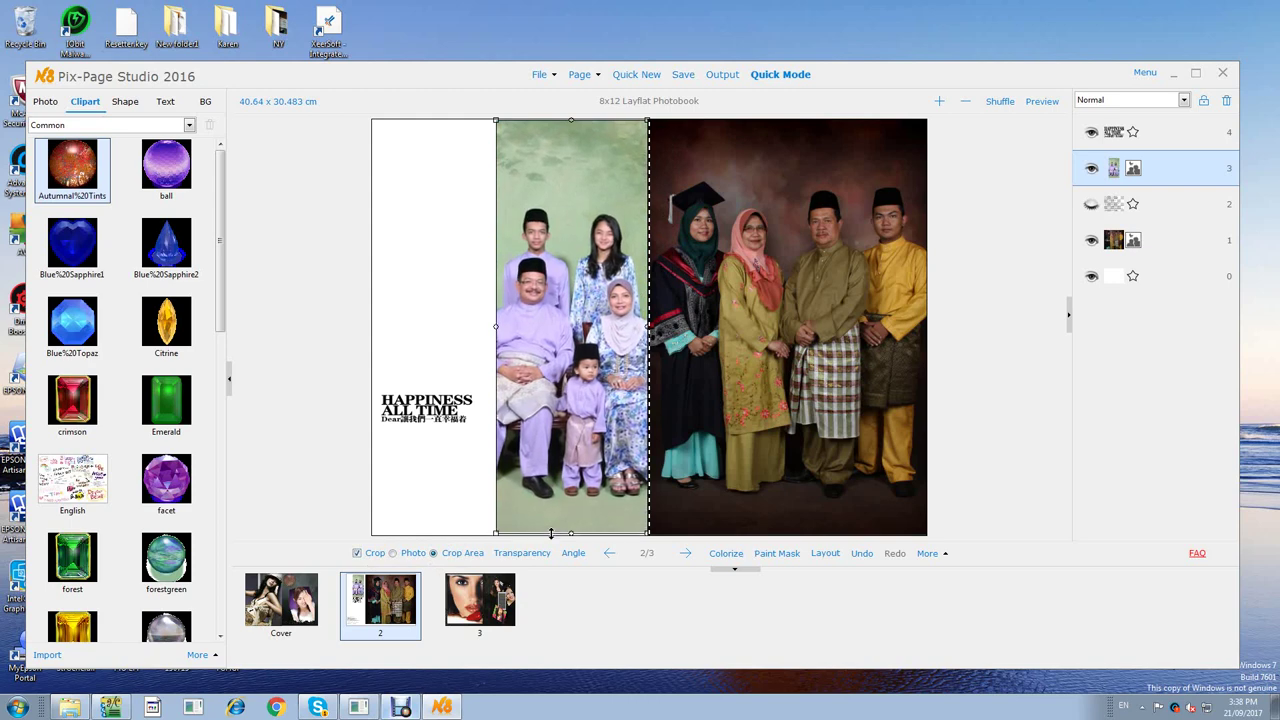
{"action": "left_click_drag", "start_coordinate": [579, 431], "coordinate": [456, 431]}
{"action": "left_click_drag", "start_coordinate": [525, 393], "coordinate": [650, 397]}
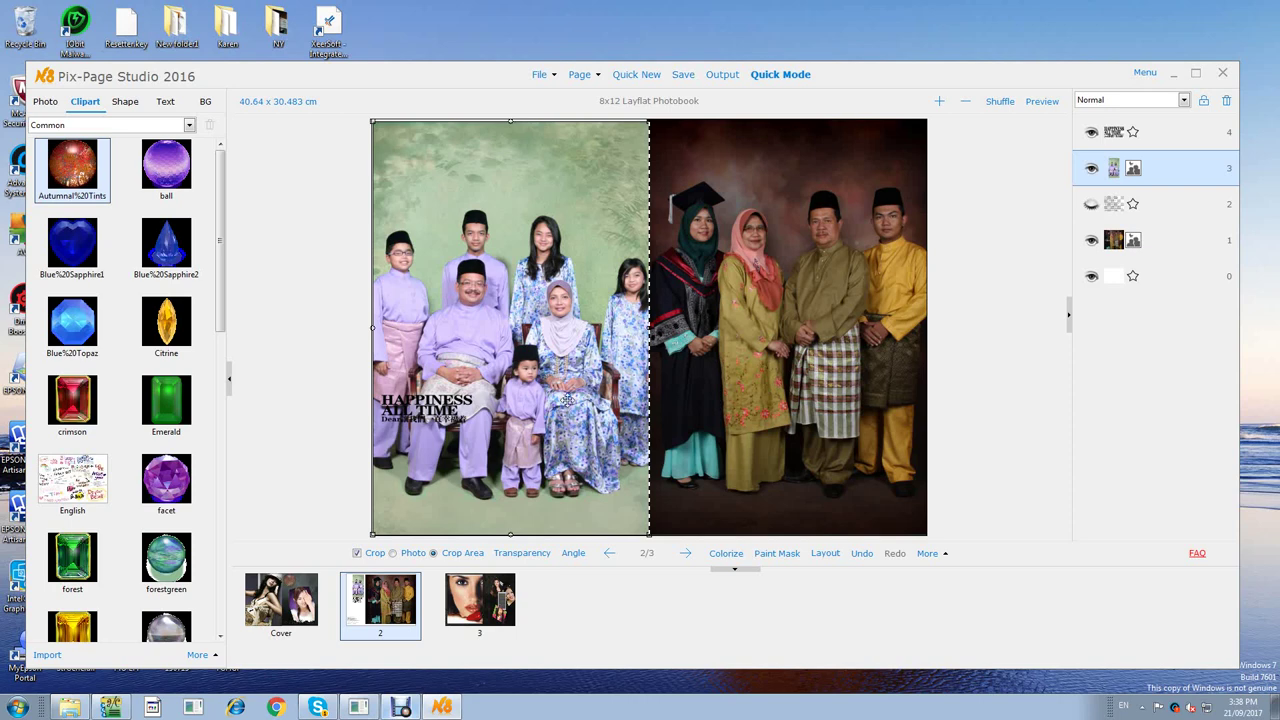
{"action": "left_click_drag", "start_coordinate": [412, 412], "coordinate": [410, 408]}
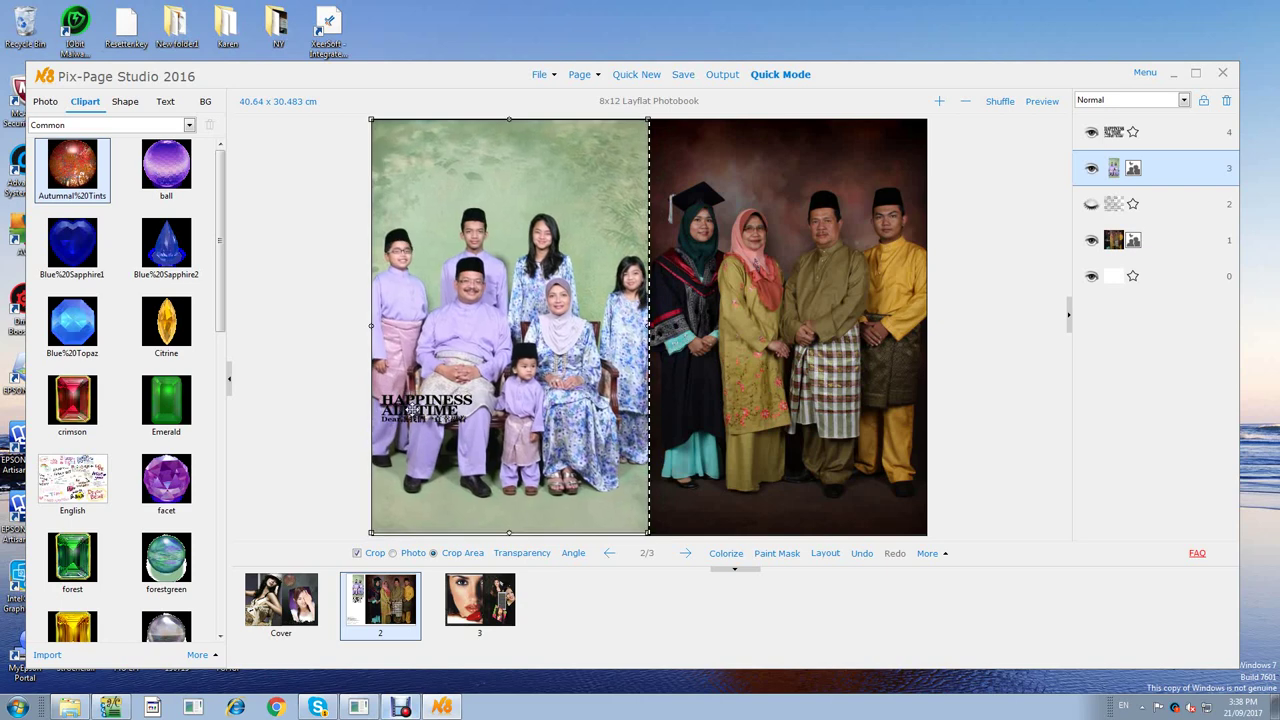
{"action": "left_click", "coordinate": [290, 380]}
Move the HAPPINESS ALL TIME clipart to the upper outer corner of the left page.
{"action": "left_click", "coordinate": [418, 395]}
{"action": "left_click_drag", "start_coordinate": [418, 395], "coordinate": [557, 130]}
{"action": "left_click", "coordinate": [592, 234]}
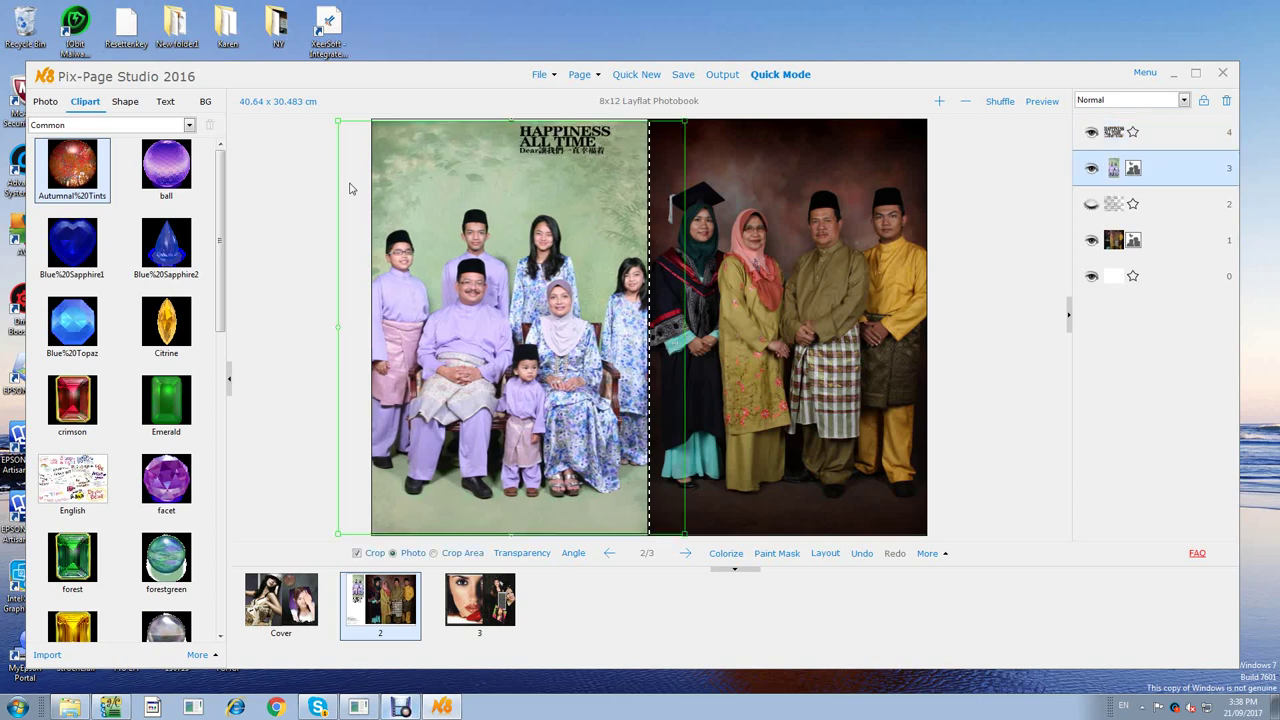
{"action": "left_click", "coordinate": [301, 190]}
{"action": "left_click", "coordinate": [557, 143]}
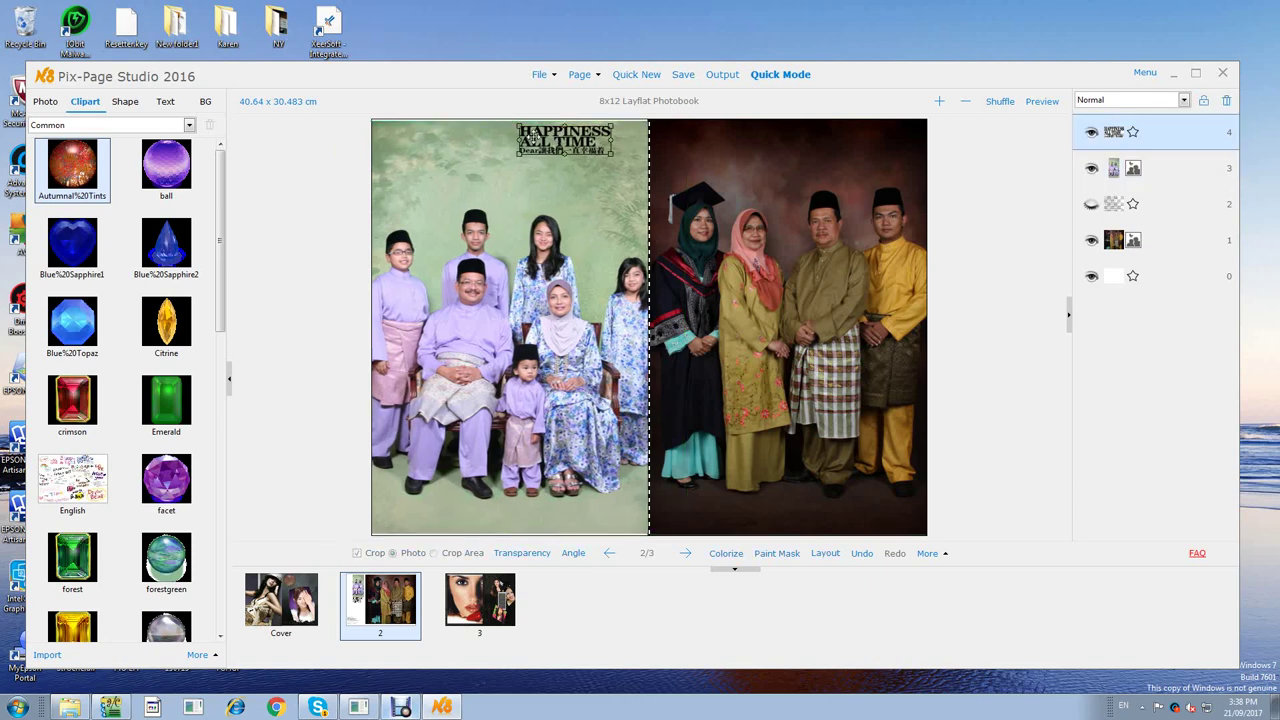
{"action": "left_click_drag", "start_coordinate": [560, 138], "coordinate": [426, 144]}
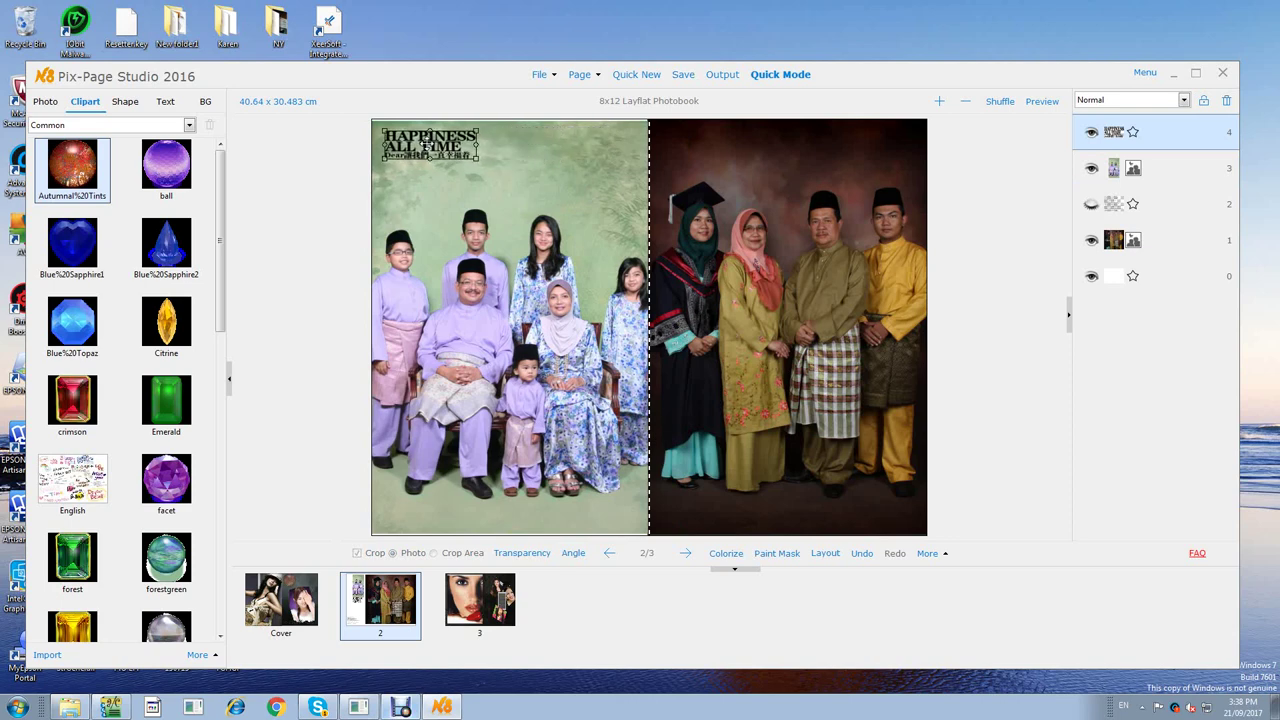
With nothing selected on the spread, add an Art Text object reading "WE ARE HAPPY FAMILY".
{"action": "left_click", "coordinate": [791, 145]}
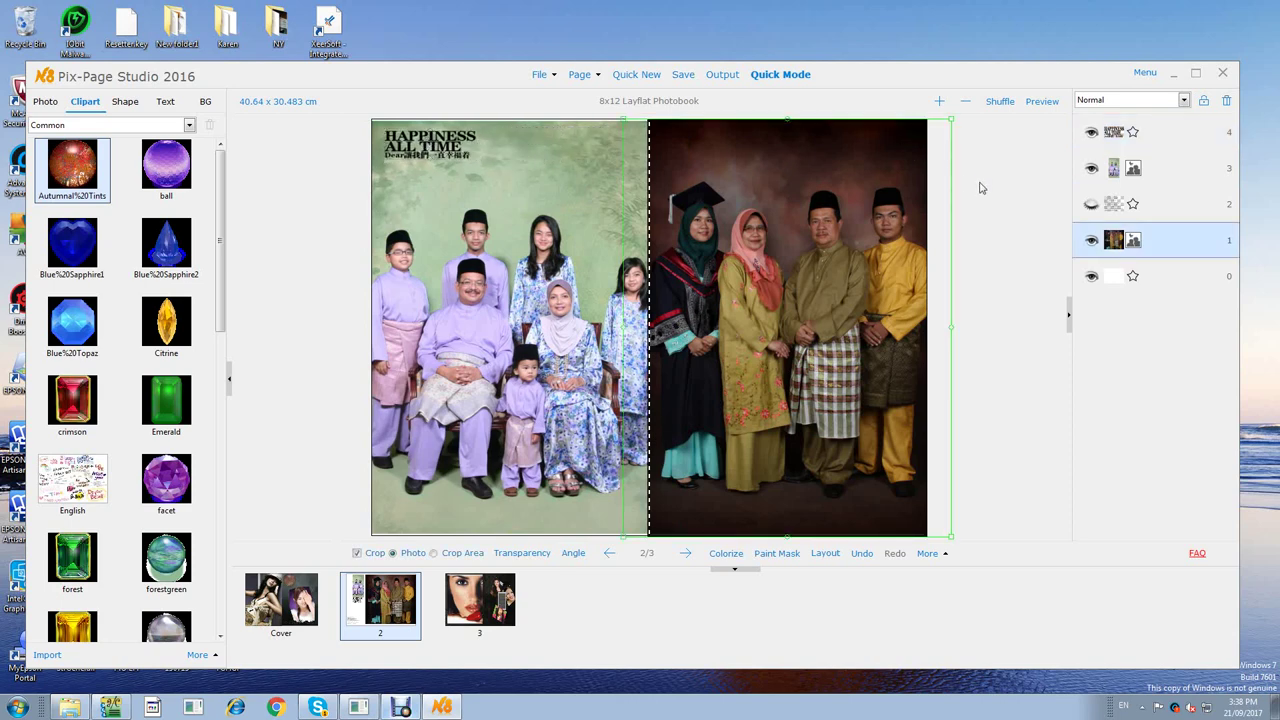
{"action": "left_click", "coordinate": [743, 107]}
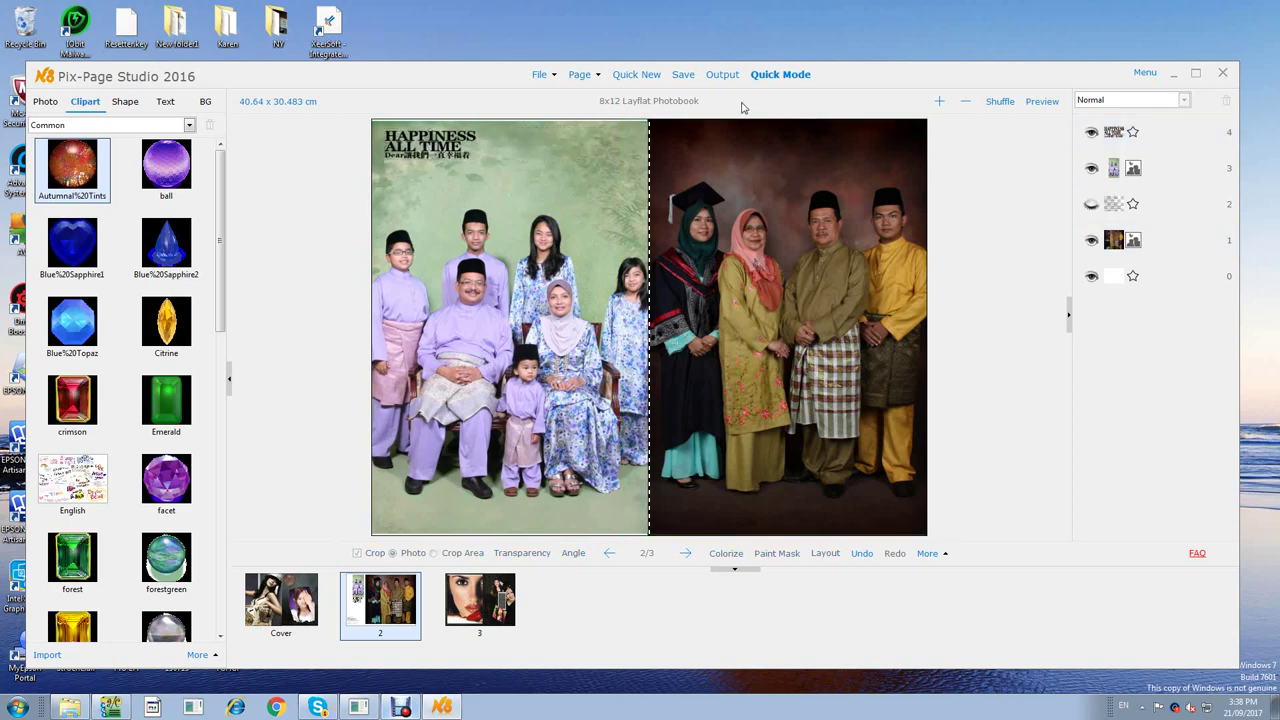
{"action": "left_click", "coordinate": [595, 80]}
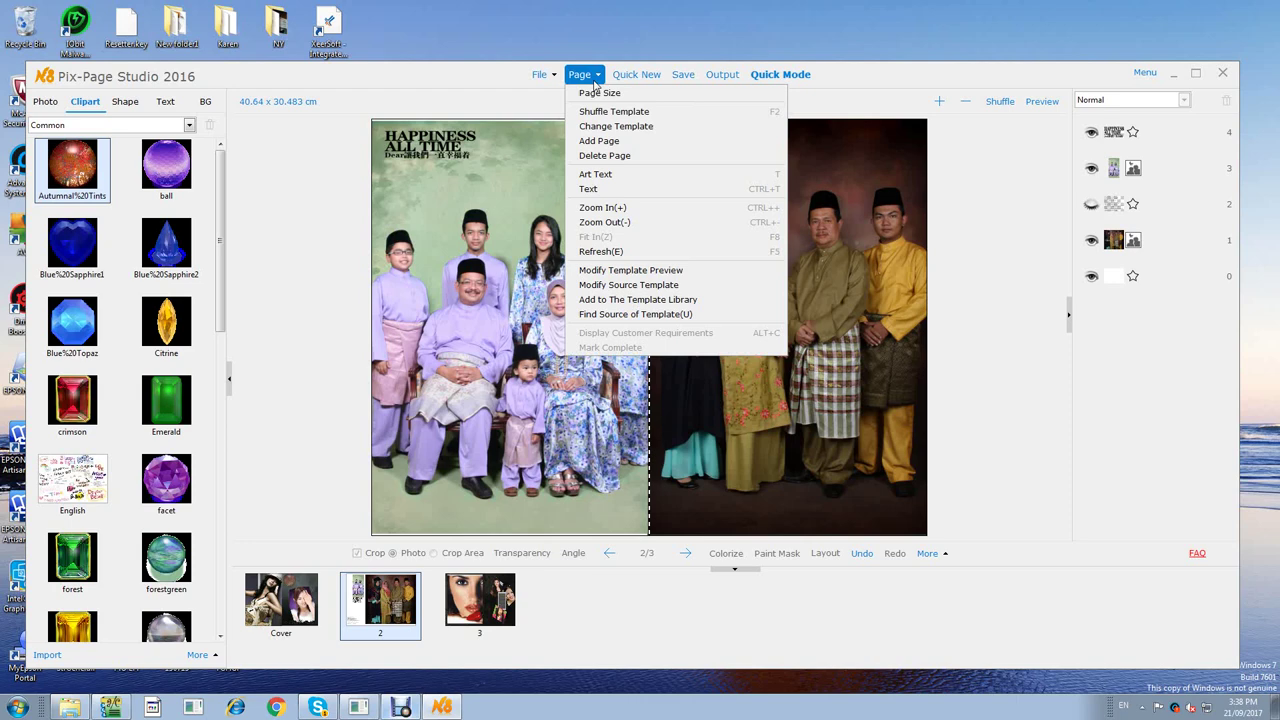
{"action": "left_click", "coordinate": [678, 175]}
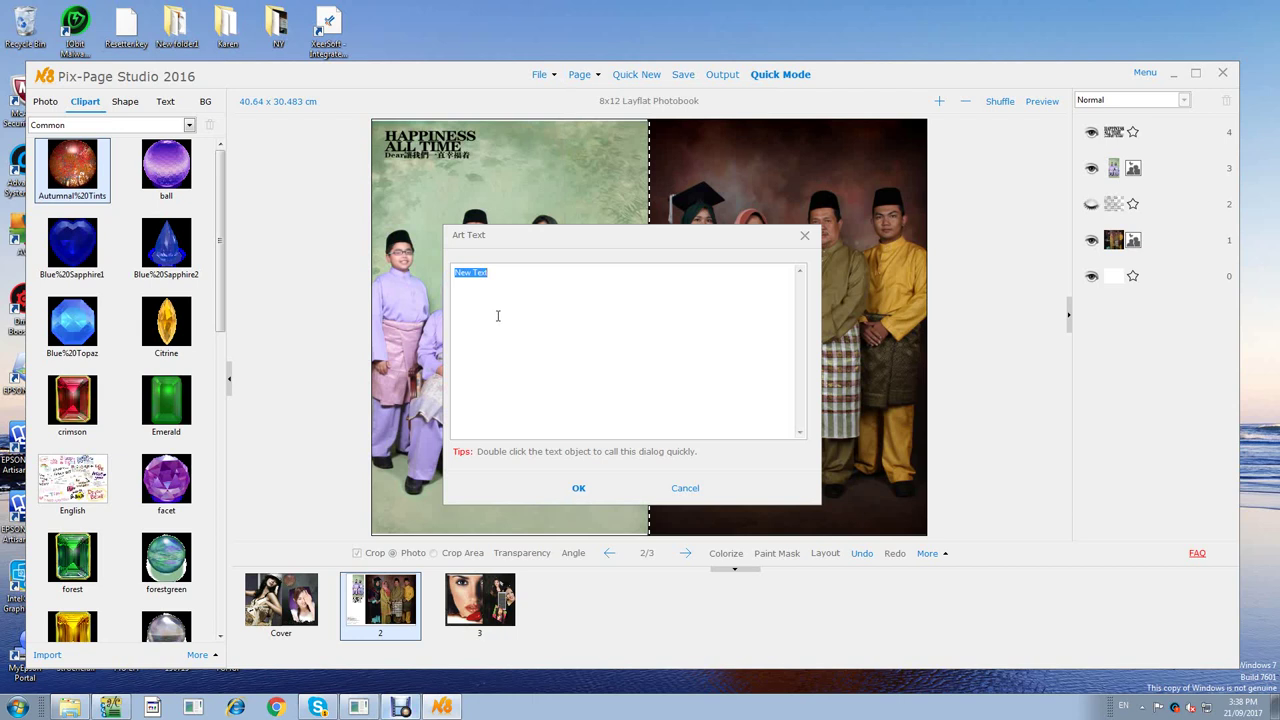
{"action": "type", "text": "WE  ARE HAPPY FAMILY"}
{"action": "left_click", "coordinate": [577, 496]}
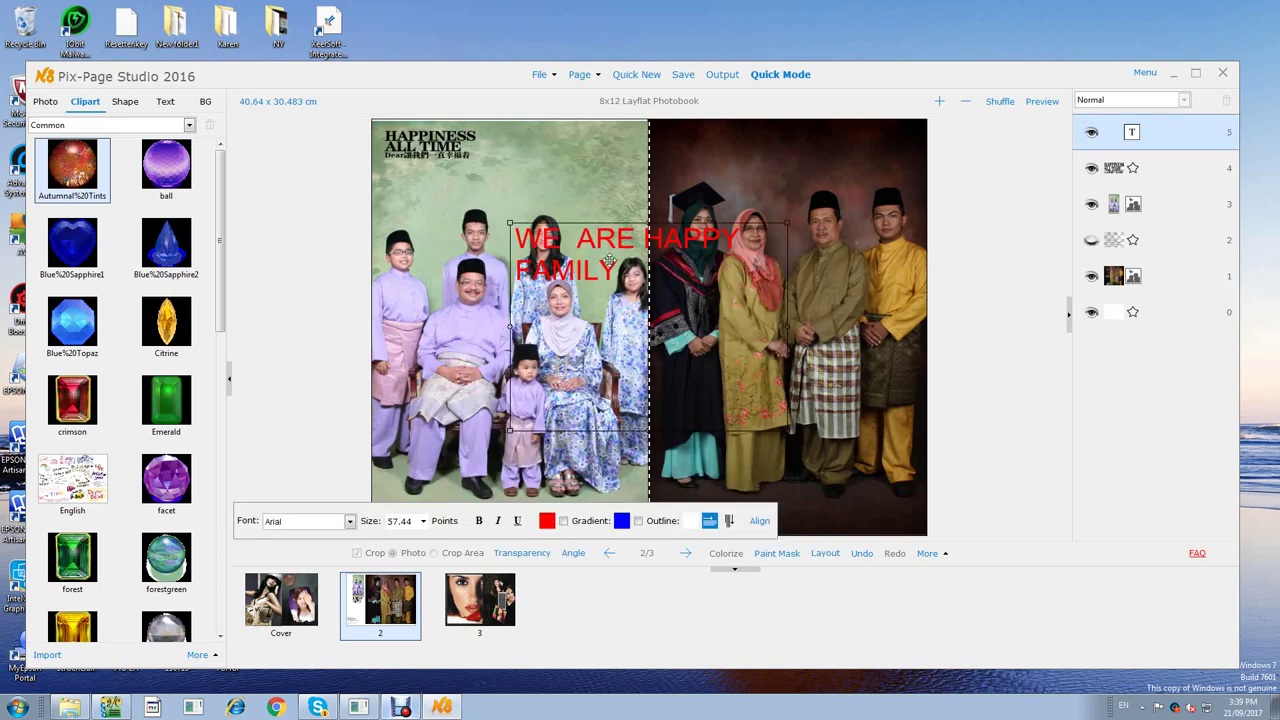
Move the heading text up to the spread's upper edge and reshape its box to hold a single line.
{"action": "left_click_drag", "start_coordinate": [610, 259], "coordinate": [612, 157]}
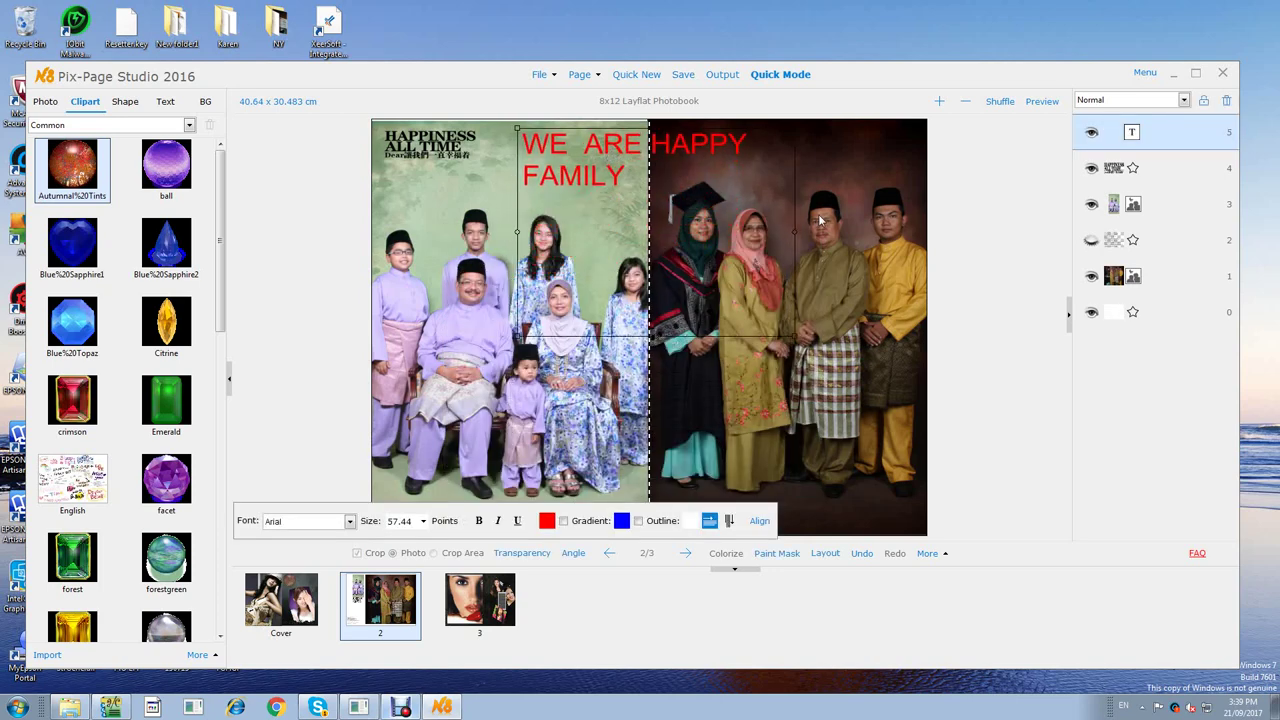
{"action": "left_click_drag", "start_coordinate": [795, 218], "coordinate": [903, 202]}
{"action": "left_click_drag", "start_coordinate": [753, 337], "coordinate": [751, 164]}
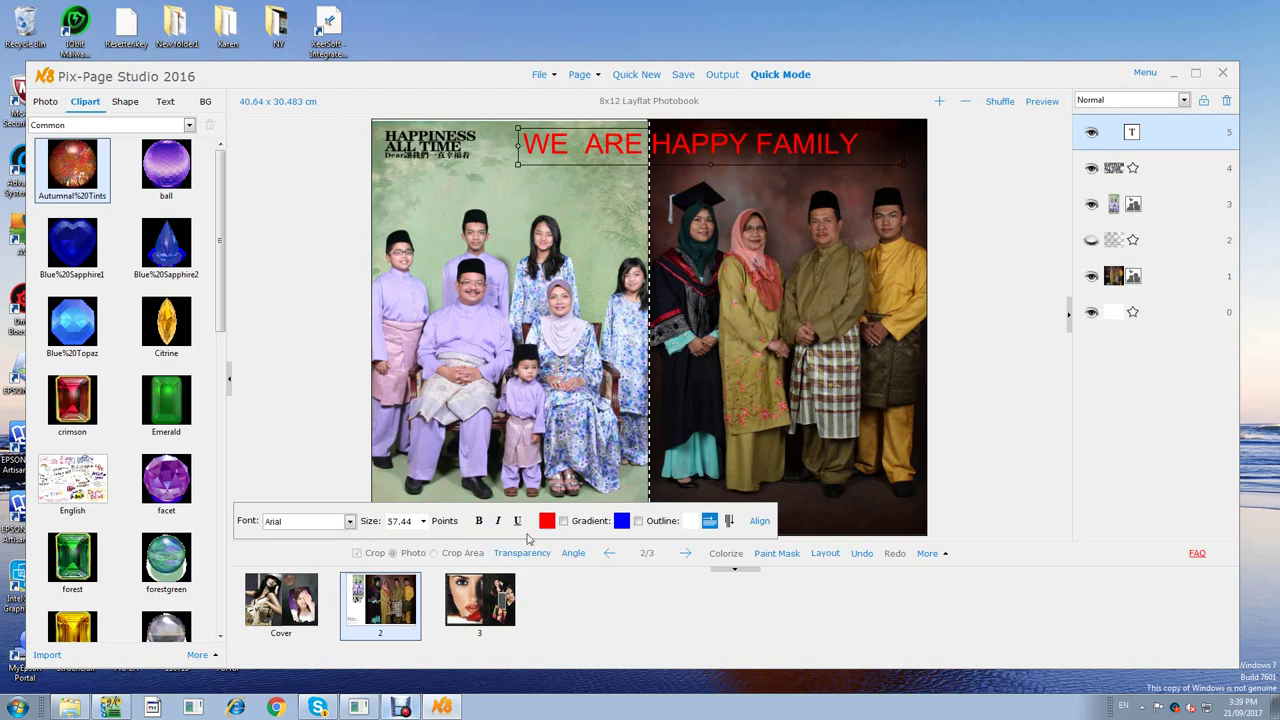
Try the Cordia New and BrowalliaUPC fonts on the heading text, settling on Comic Sans MS.
{"action": "left_click", "coordinate": [350, 521]}
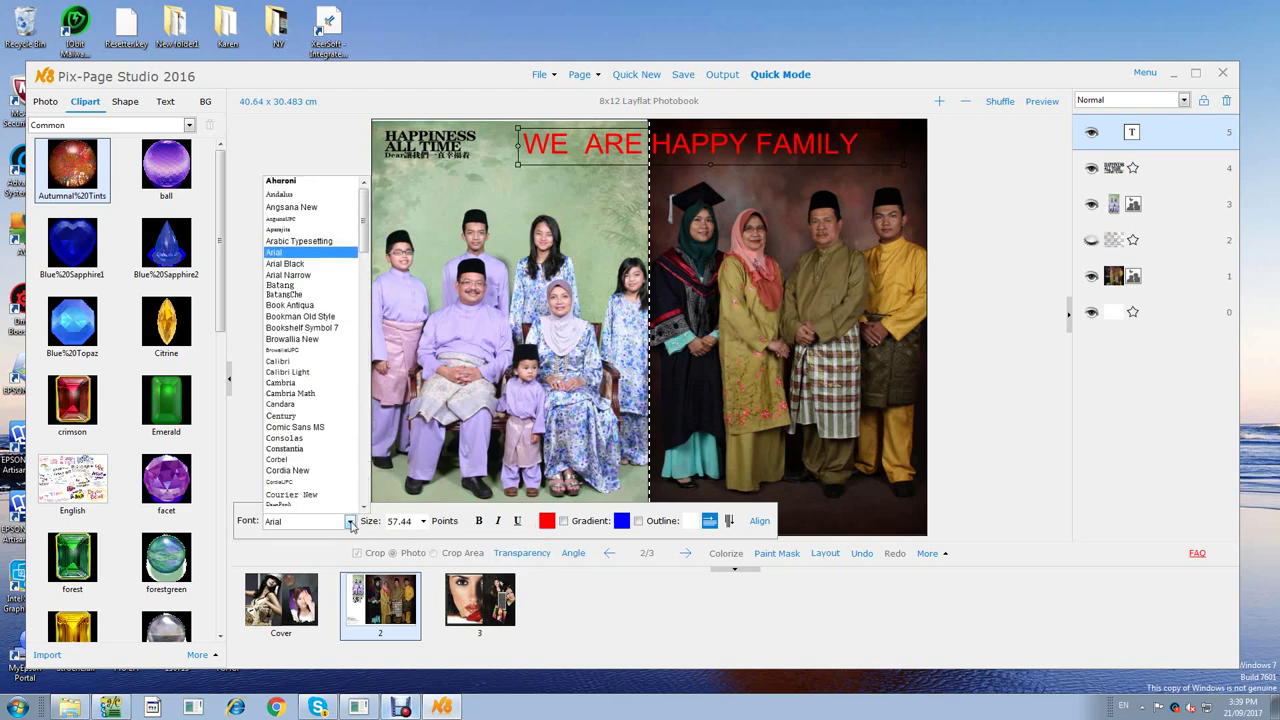
{"action": "left_click", "coordinate": [327, 428]}
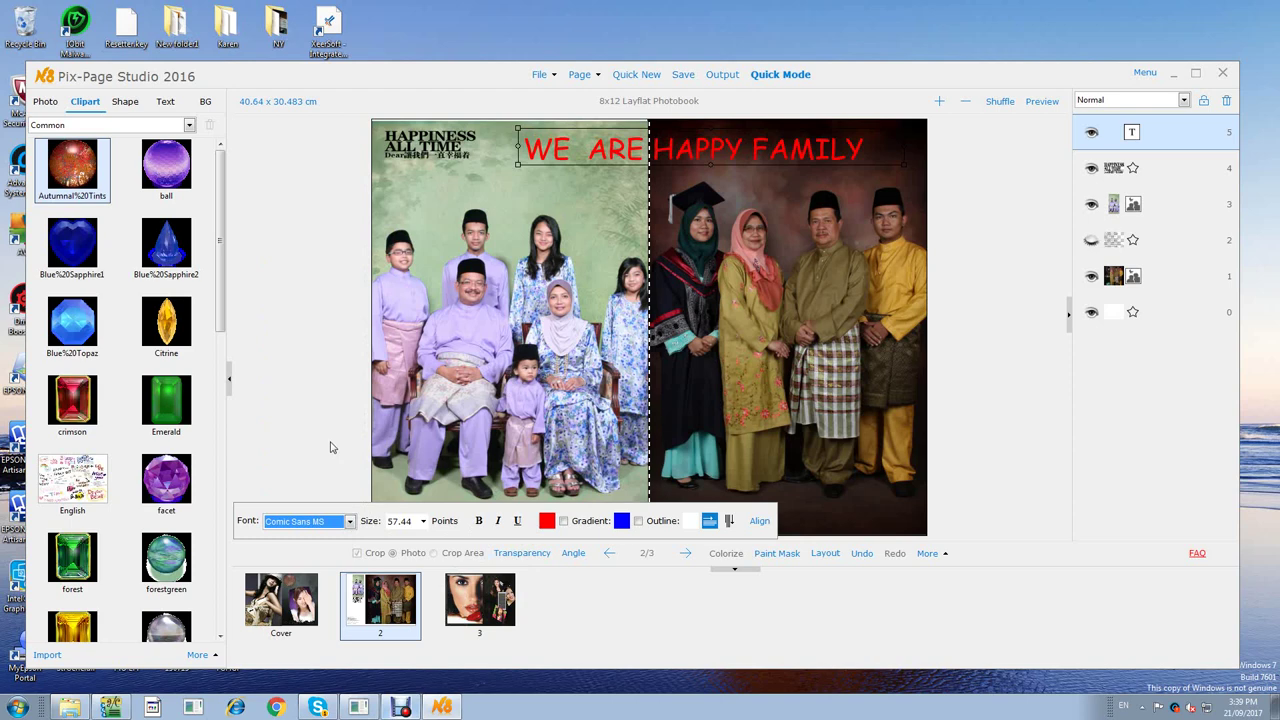
{"action": "left_click", "coordinate": [350, 521]}
{"action": "left_click", "coordinate": [330, 471]}
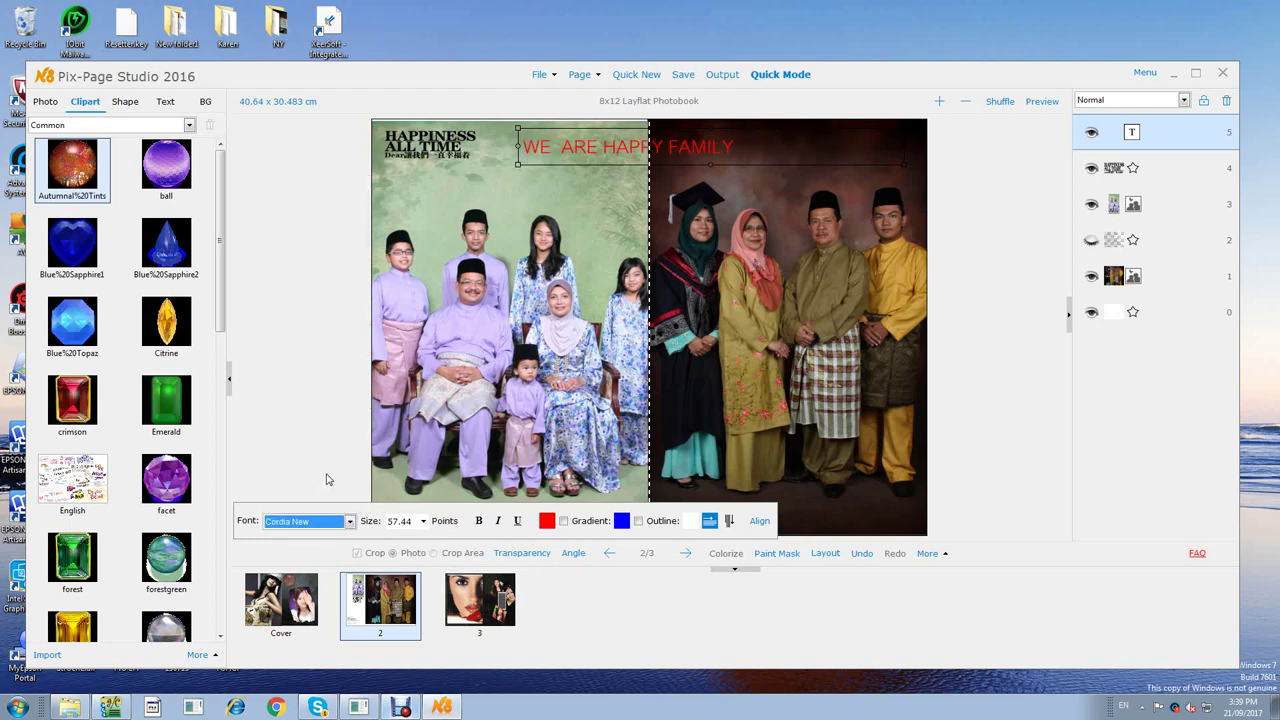
{"action": "left_click", "coordinate": [350, 521]}
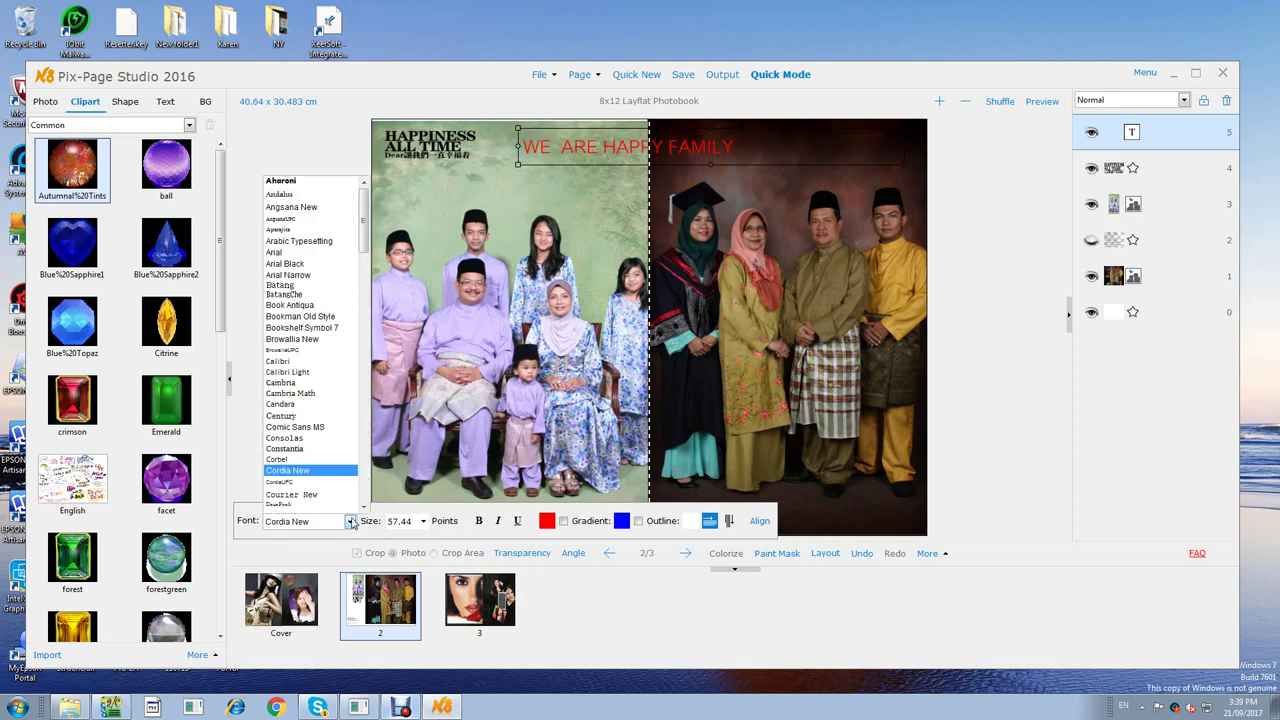
{"action": "left_click", "coordinate": [322, 356]}
{"action": "left_click", "coordinate": [350, 521]}
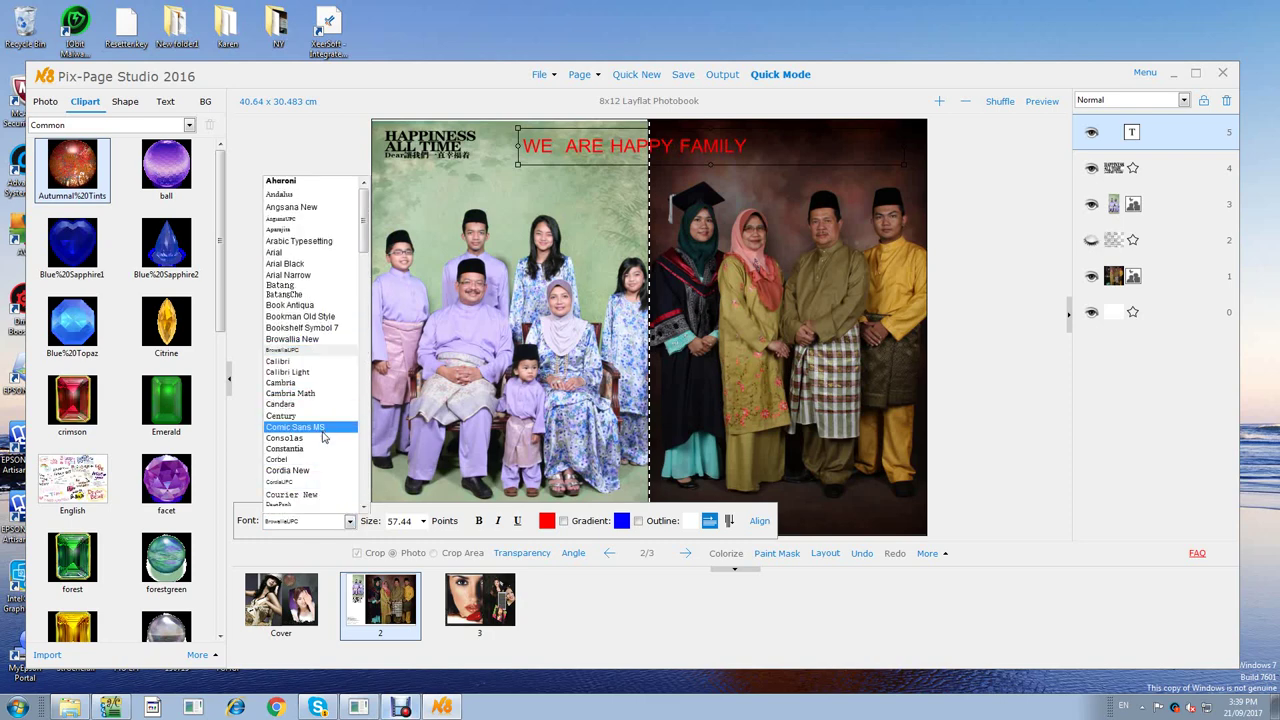
{"action": "left_click", "coordinate": [322, 428]}
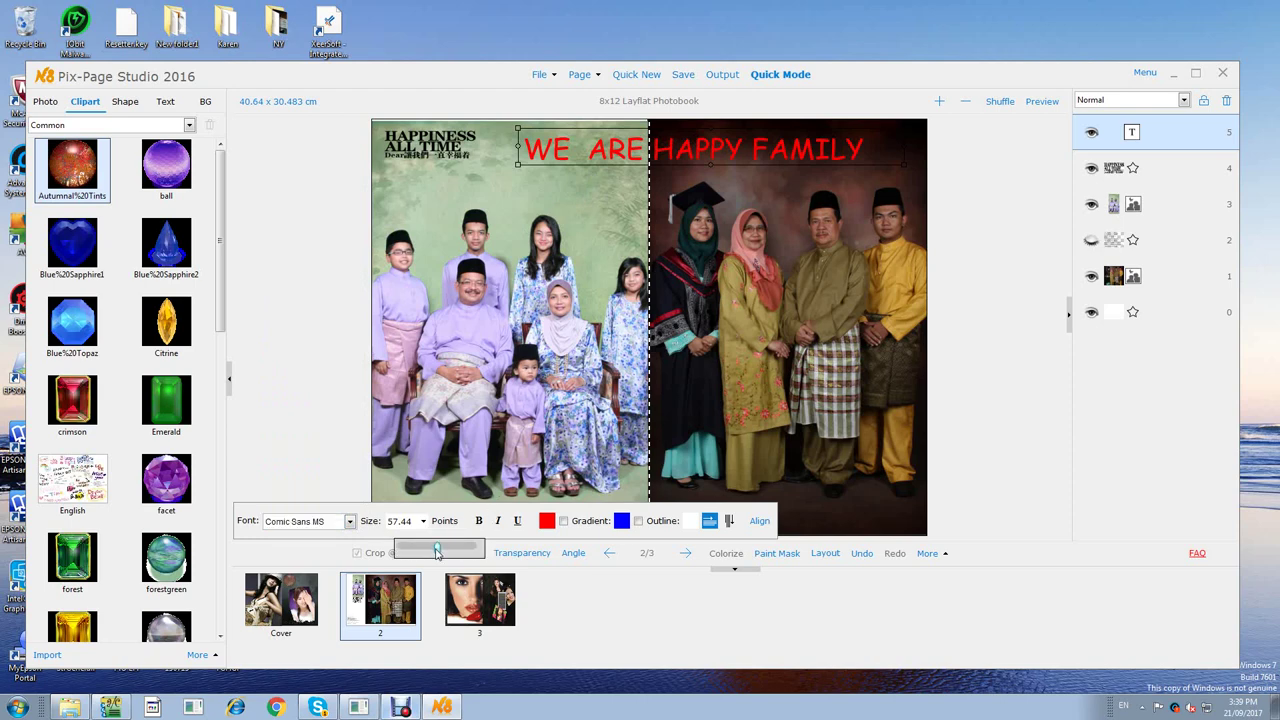
Reduce the heading to about 30.7 points and fit its text box across the upper part of the right page.
{"action": "left_click_drag", "start_coordinate": [436, 551], "coordinate": [420, 551]}
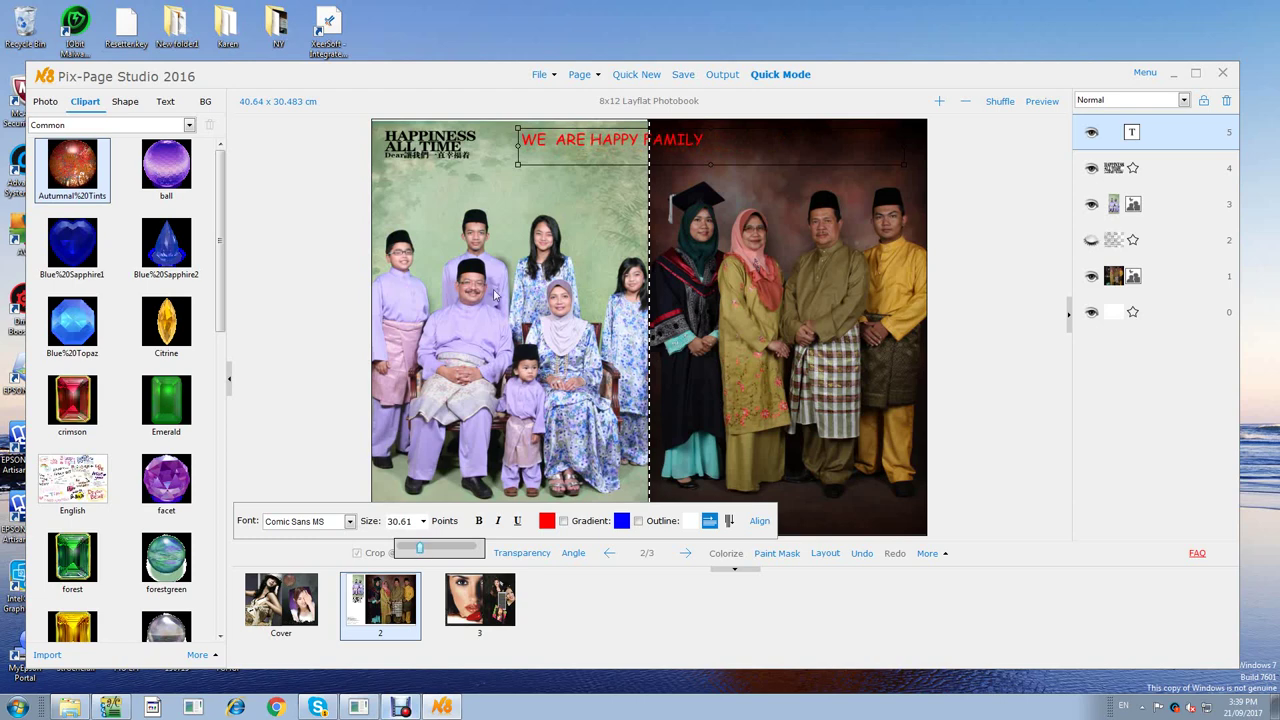
{"action": "left_click_drag", "start_coordinate": [545, 143], "coordinate": [689, 146]}
{"action": "left_click_drag", "start_coordinate": [1047, 148], "coordinate": [826, 162]}
{"action": "left_click", "coordinate": [764, 186]}
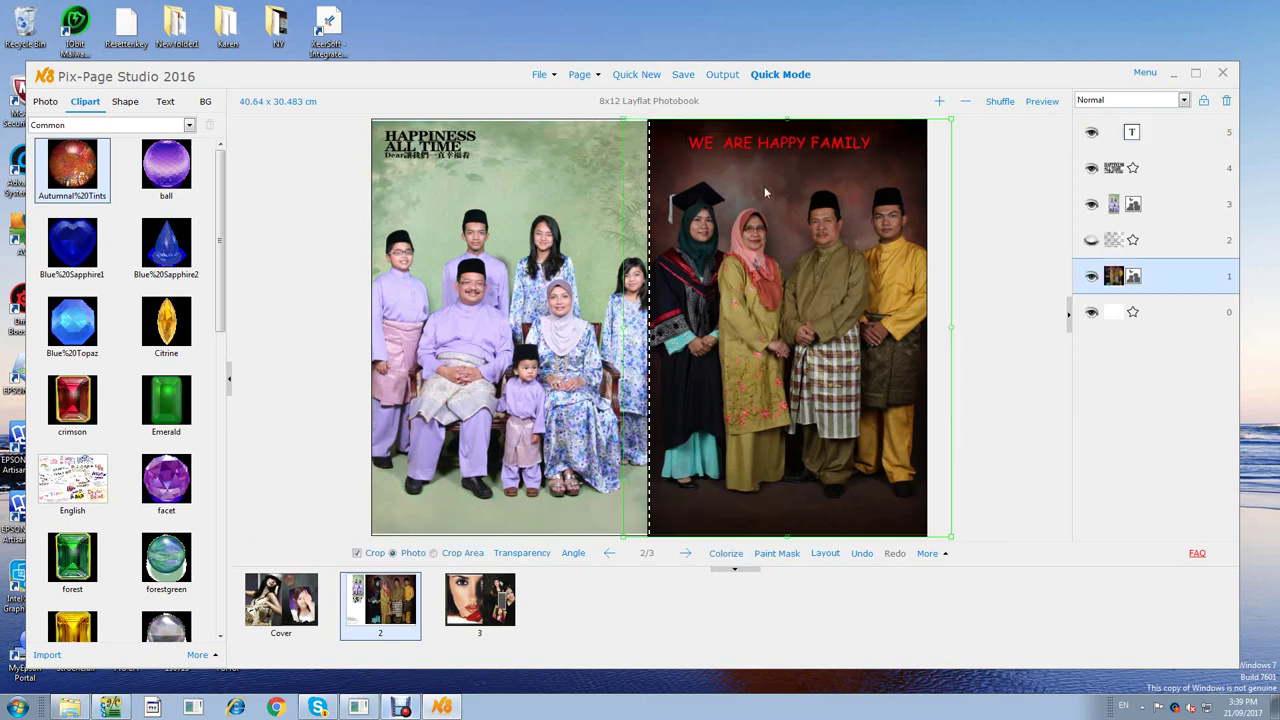
{"action": "left_click", "coordinate": [838, 150]}
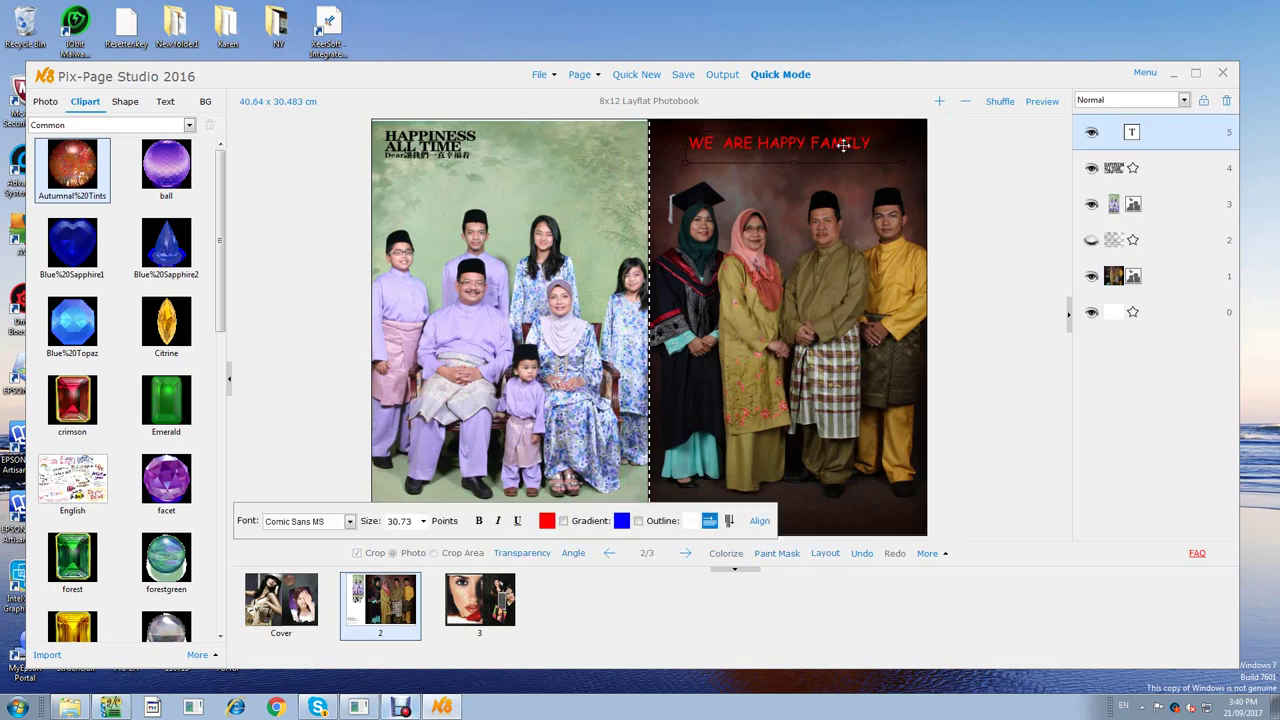
Change the heading's text colour to bright green.
{"action": "left_click", "coordinate": [547, 521]}
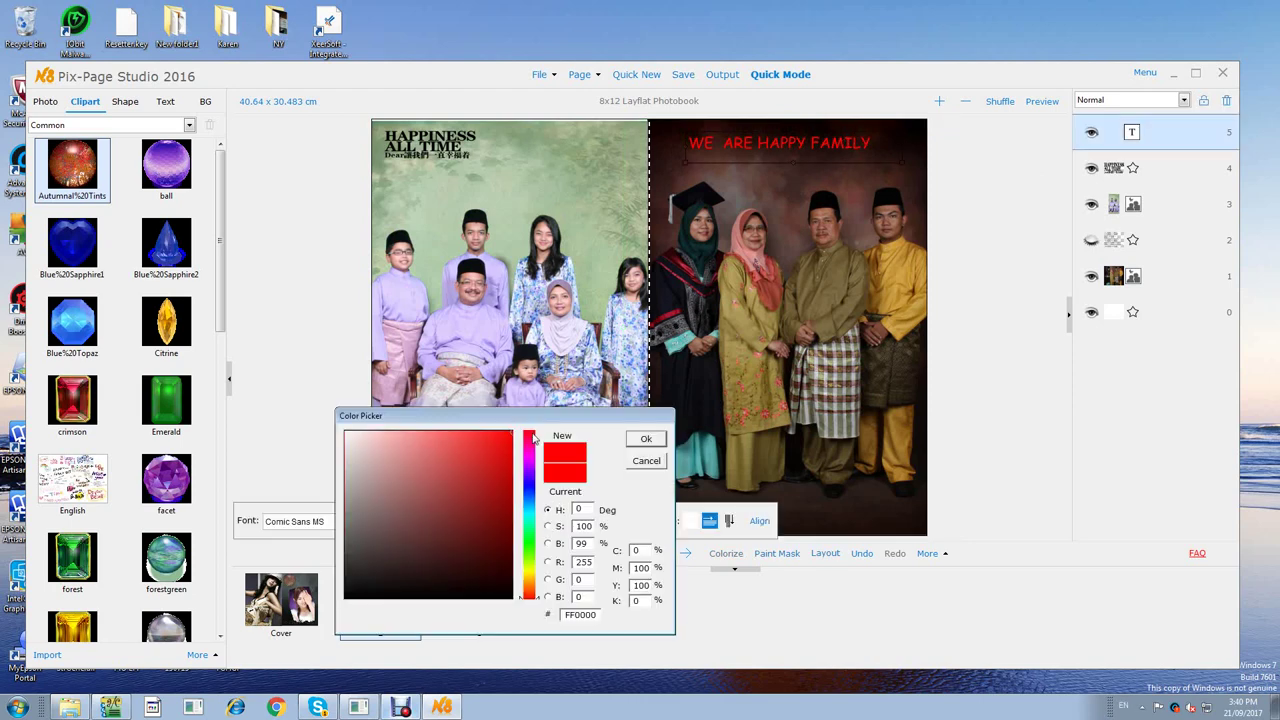
{"action": "left_click_drag", "start_coordinate": [535, 598], "coordinate": [535, 537]}
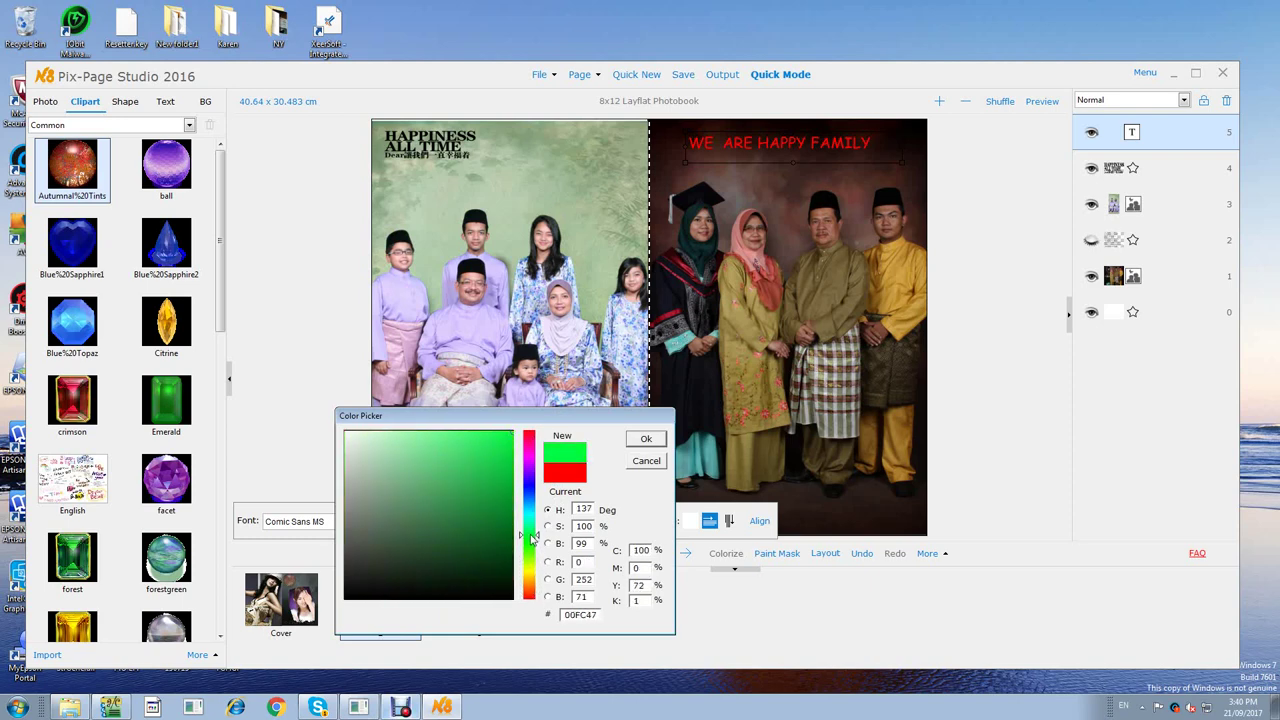
{"action": "left_click", "coordinate": [636, 441]}
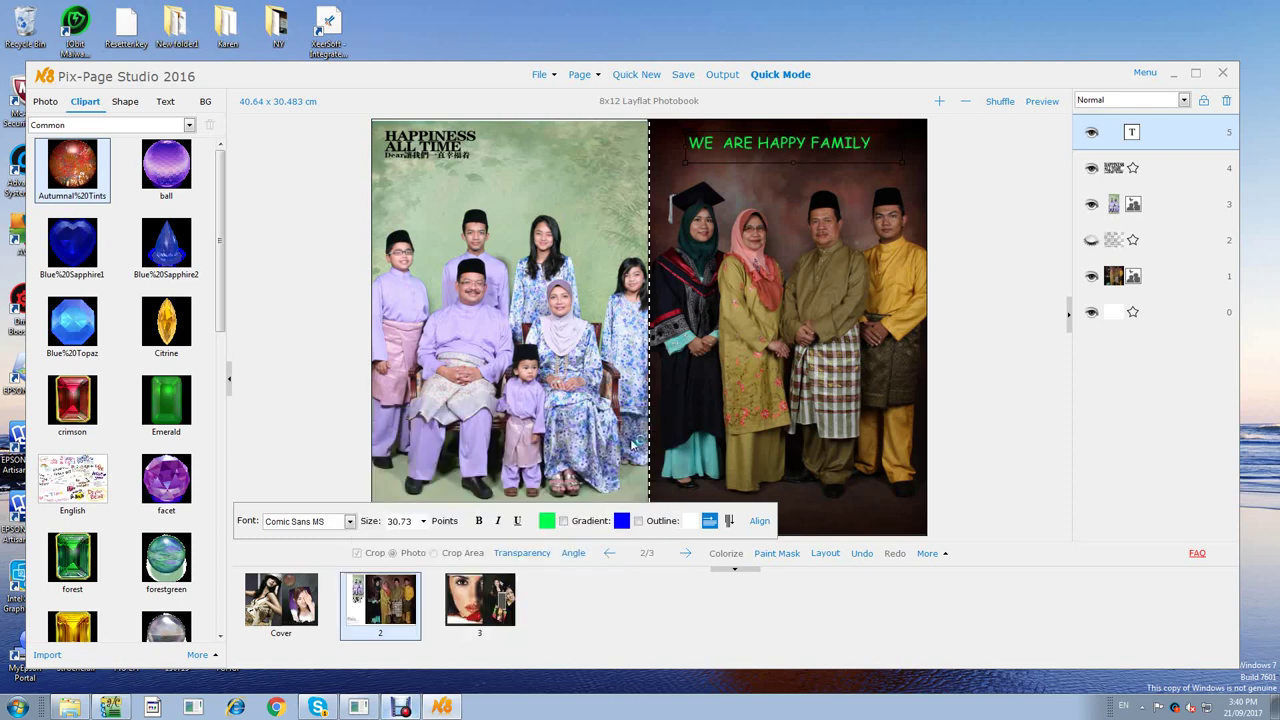
Enable a gradient on the heading running from blue 0074F9 to yellow.
{"action": "left_click", "coordinate": [563, 521]}
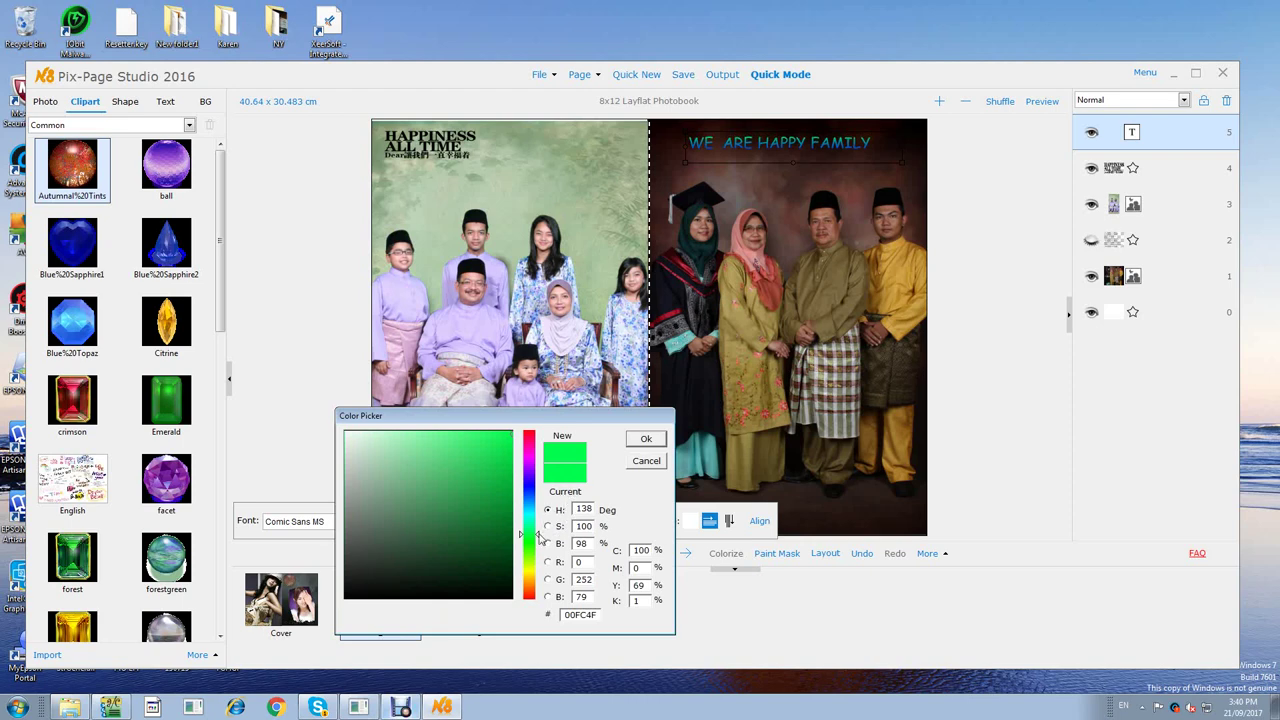
{"action": "left_click_drag", "start_coordinate": [539, 536], "coordinate": [539, 500]}
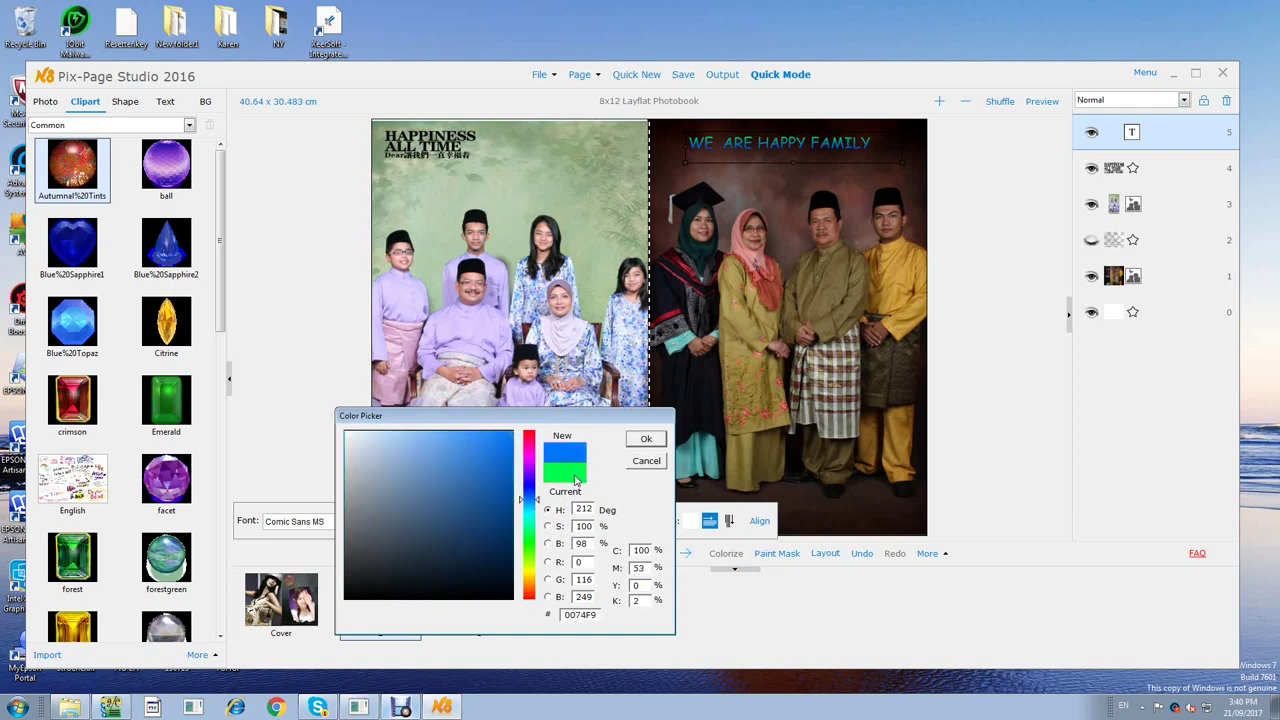
{"action": "left_click", "coordinate": [646, 439]}
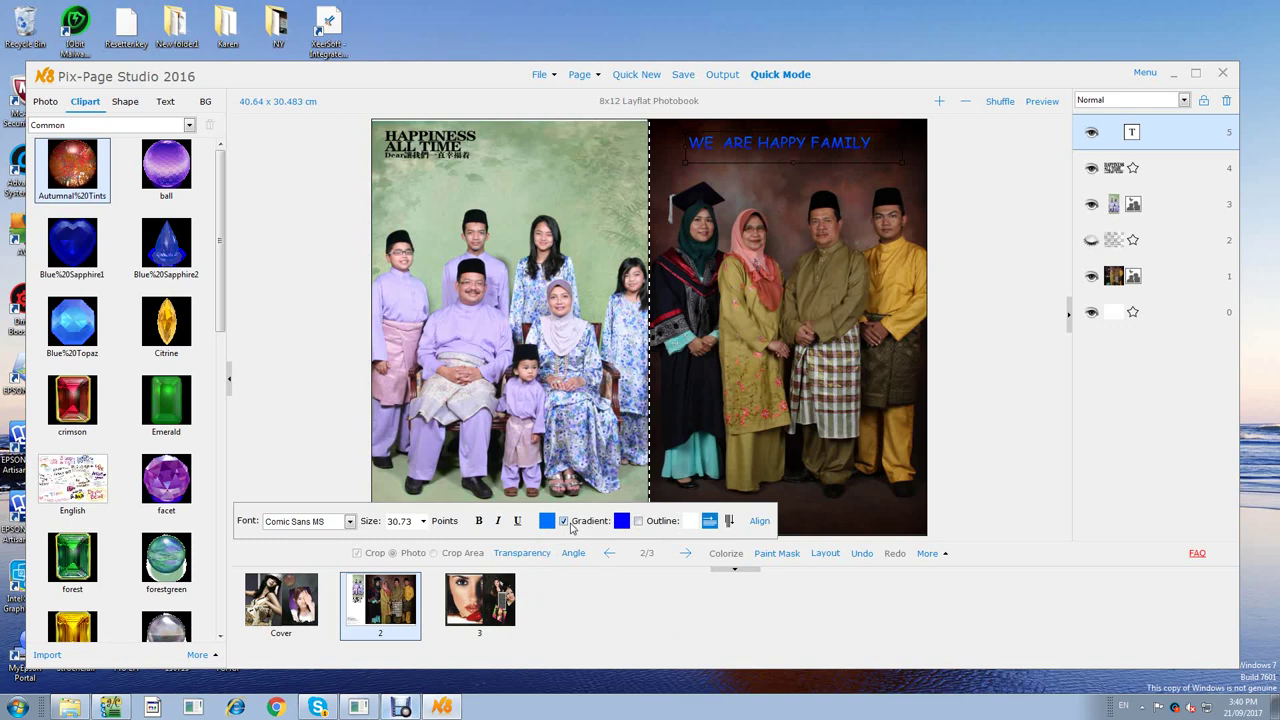
{"action": "left_click", "coordinate": [626, 525]}
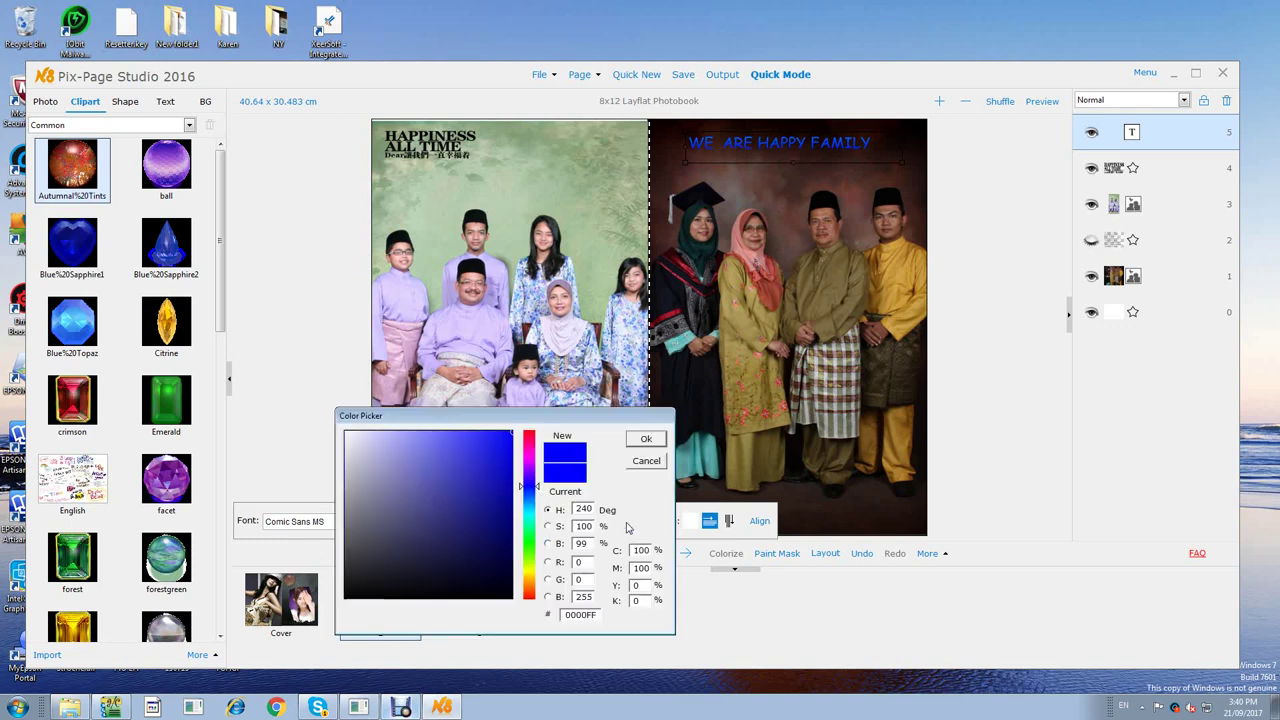
{"action": "left_click_drag", "start_coordinate": [545, 490], "coordinate": [530, 572]}
{"action": "left_click", "coordinate": [646, 439]}
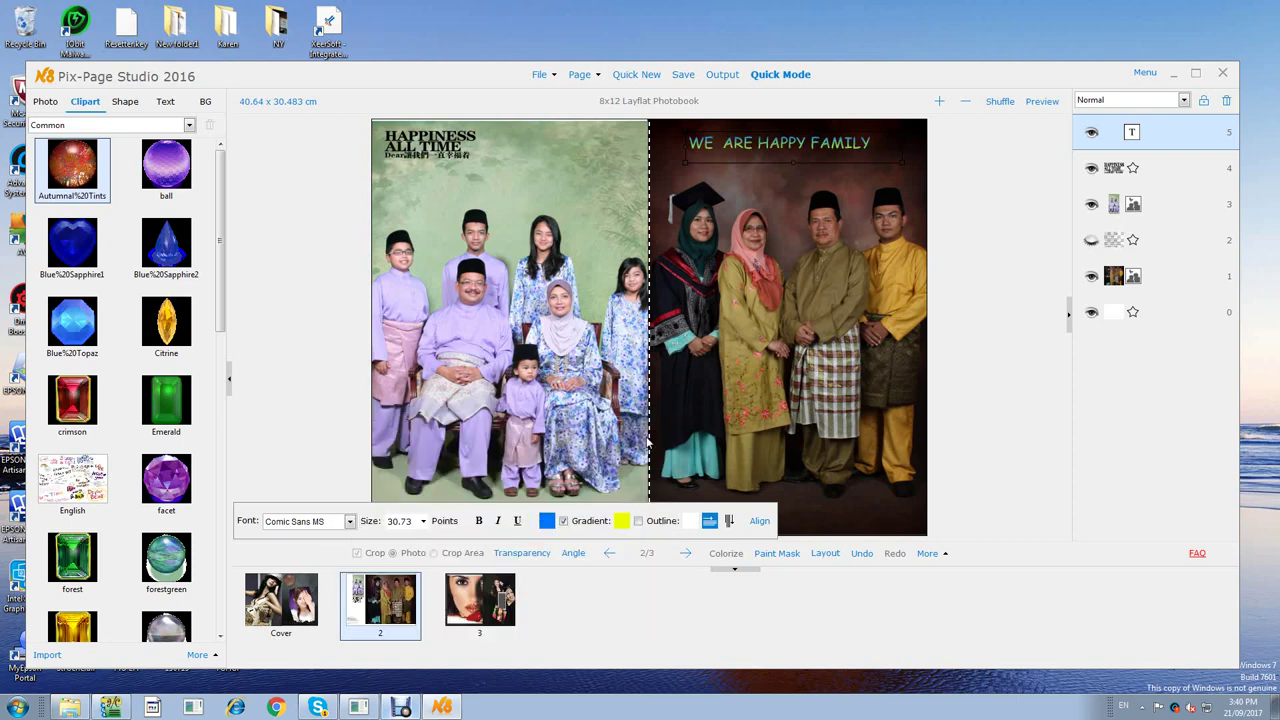
Compare the heading with and without its white outline, leaving the outline on.
{"action": "left_click", "coordinate": [638, 521]}
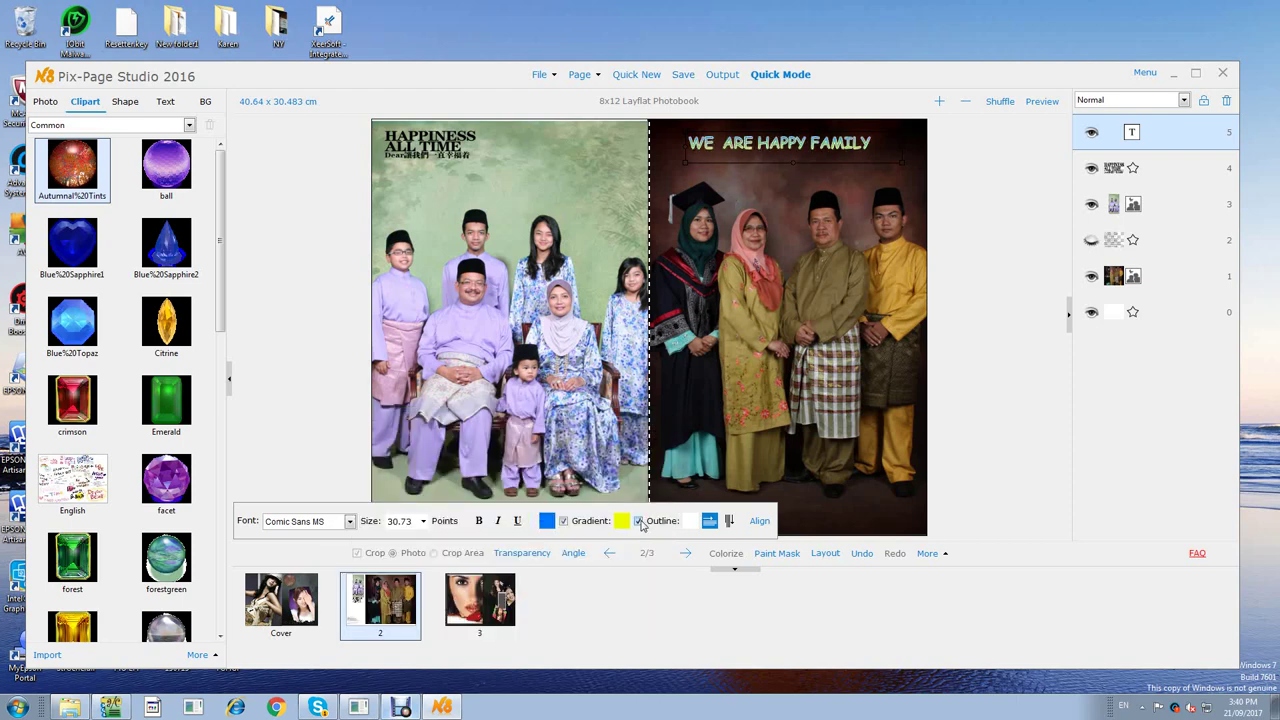
{"action": "left_click", "coordinate": [638, 521]}
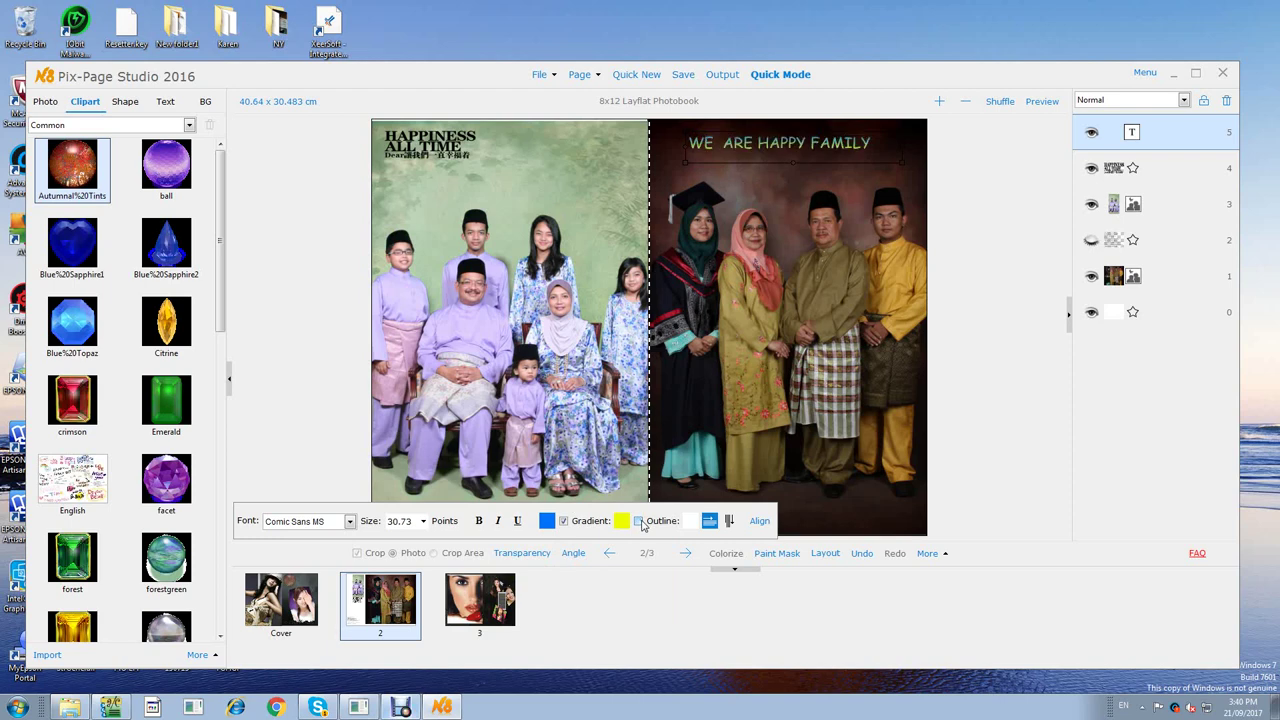
{"action": "left_click", "coordinate": [639, 522]}
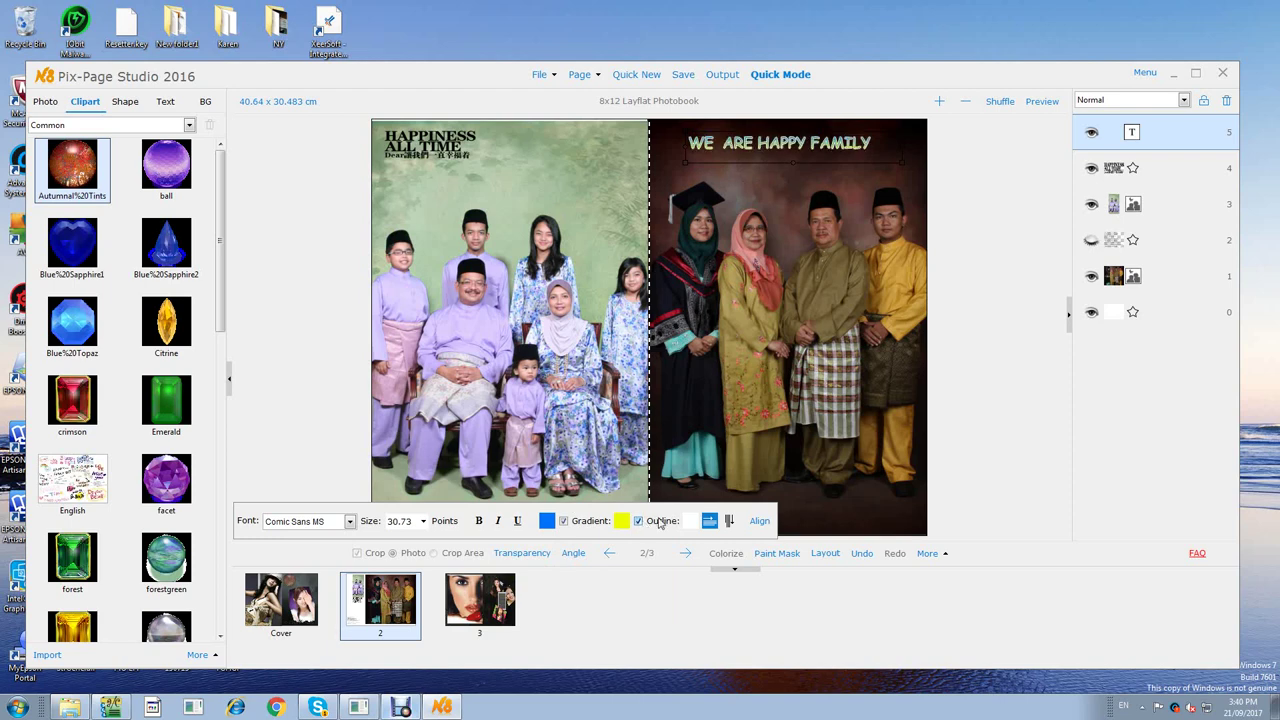
Try the vertical text direction on the heading twice, returning it to horizontal each time.
{"action": "left_click", "coordinate": [731, 524]}
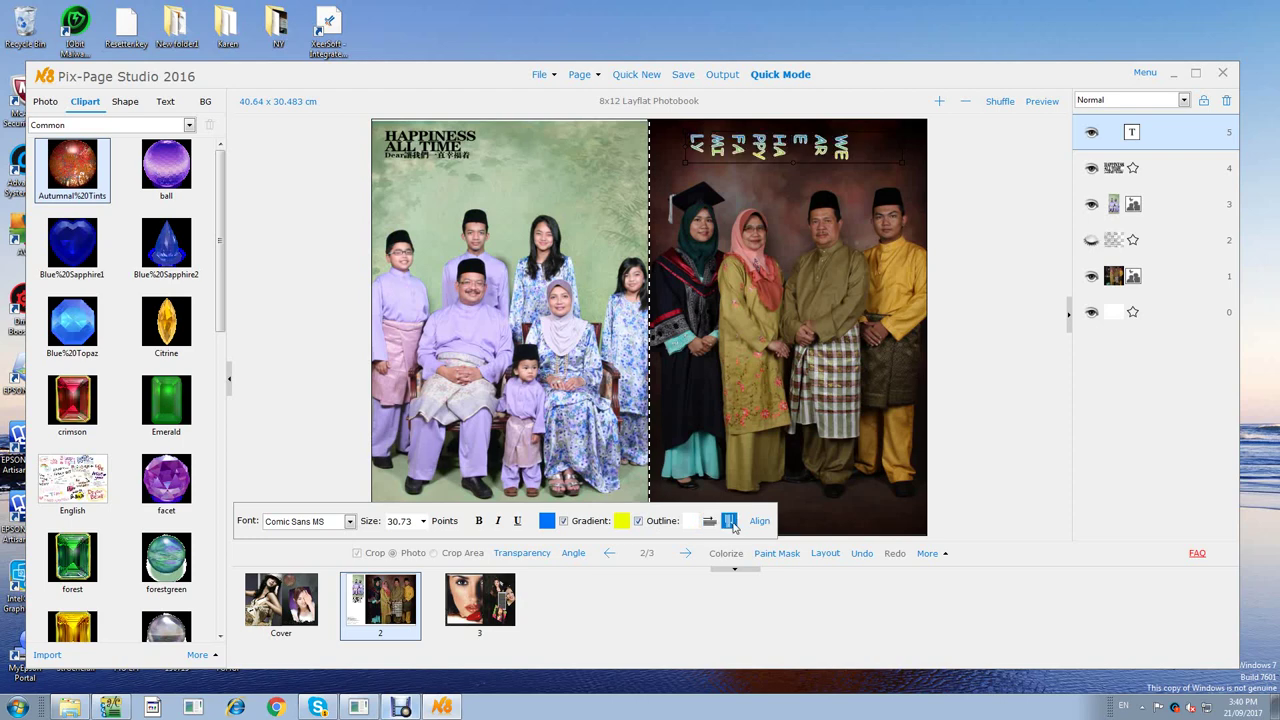
{"action": "left_click", "coordinate": [710, 522]}
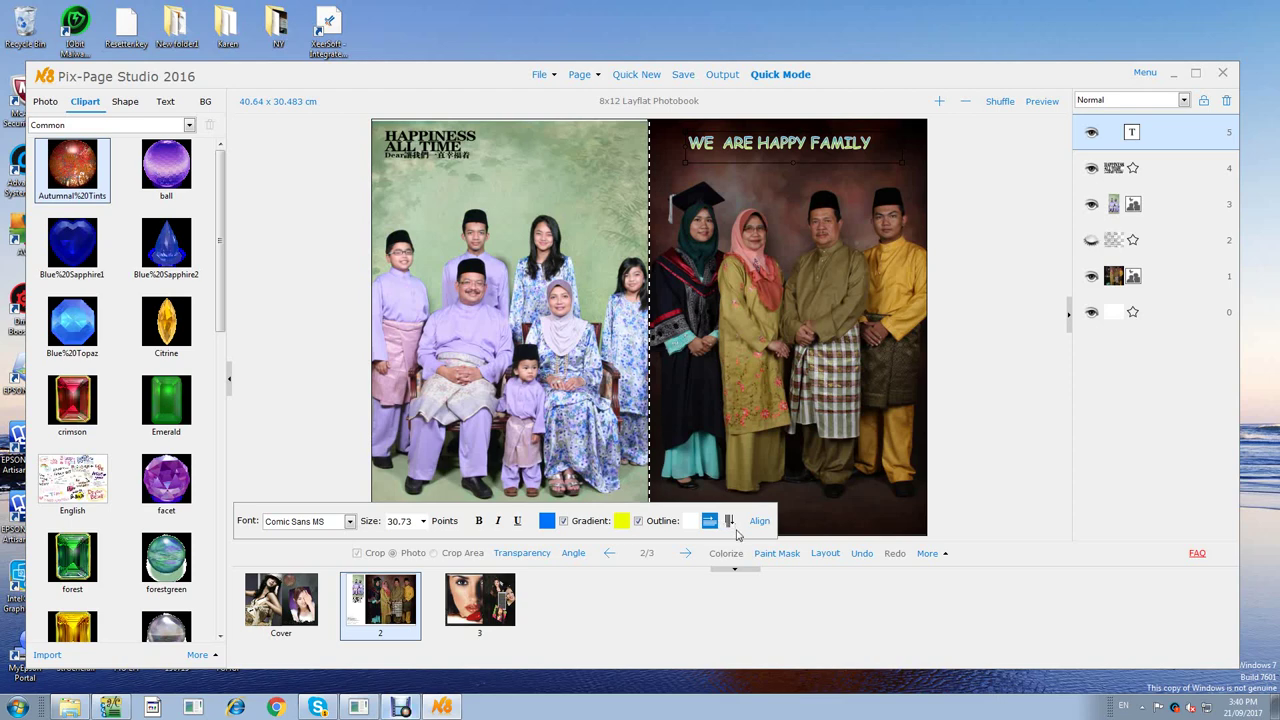
{"action": "left_click", "coordinate": [731, 530]}
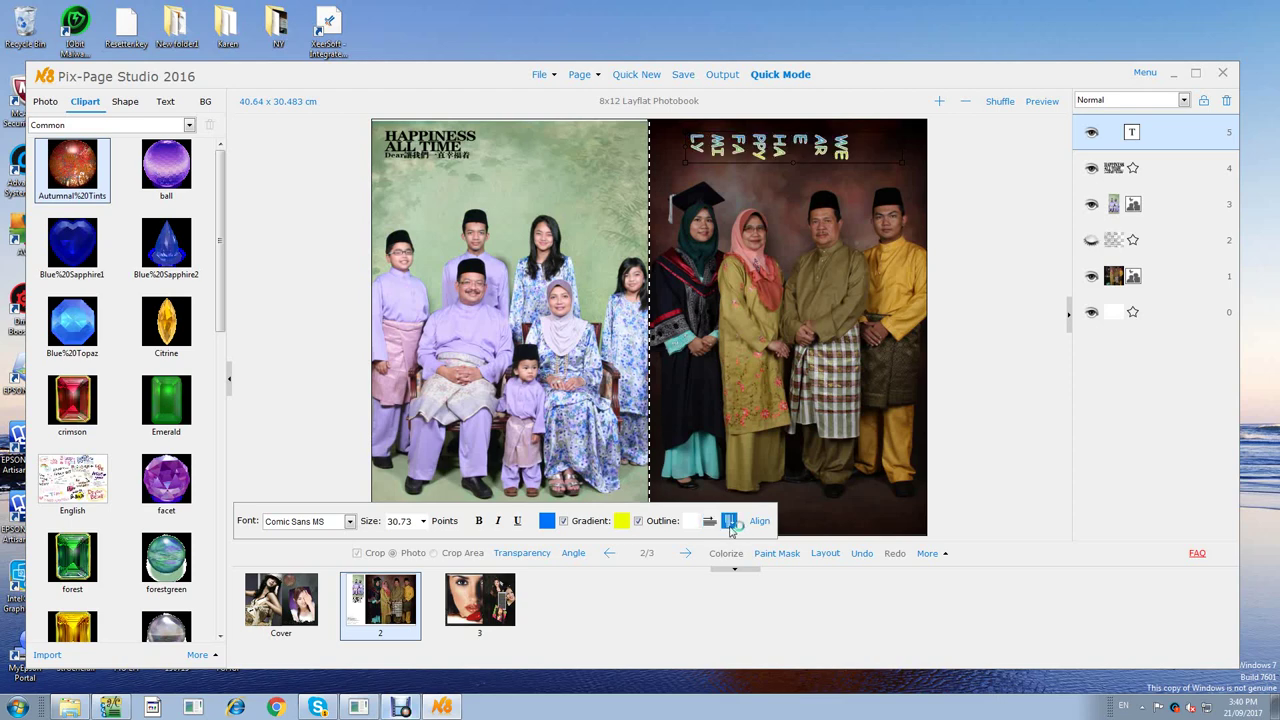
{"action": "left_click", "coordinate": [712, 526]}
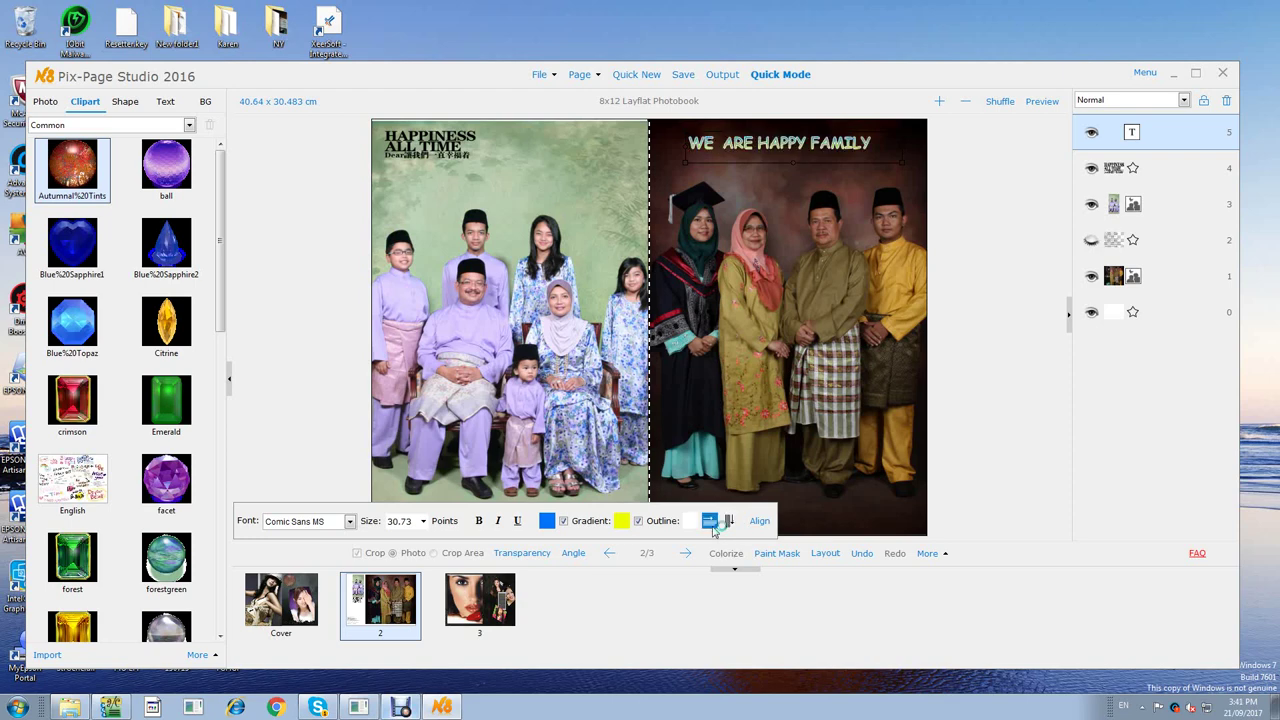
Try top-centre, top-right and centre alignment for the heading inside its box, ending with middle-left.
{"action": "left_click", "coordinate": [766, 525]}
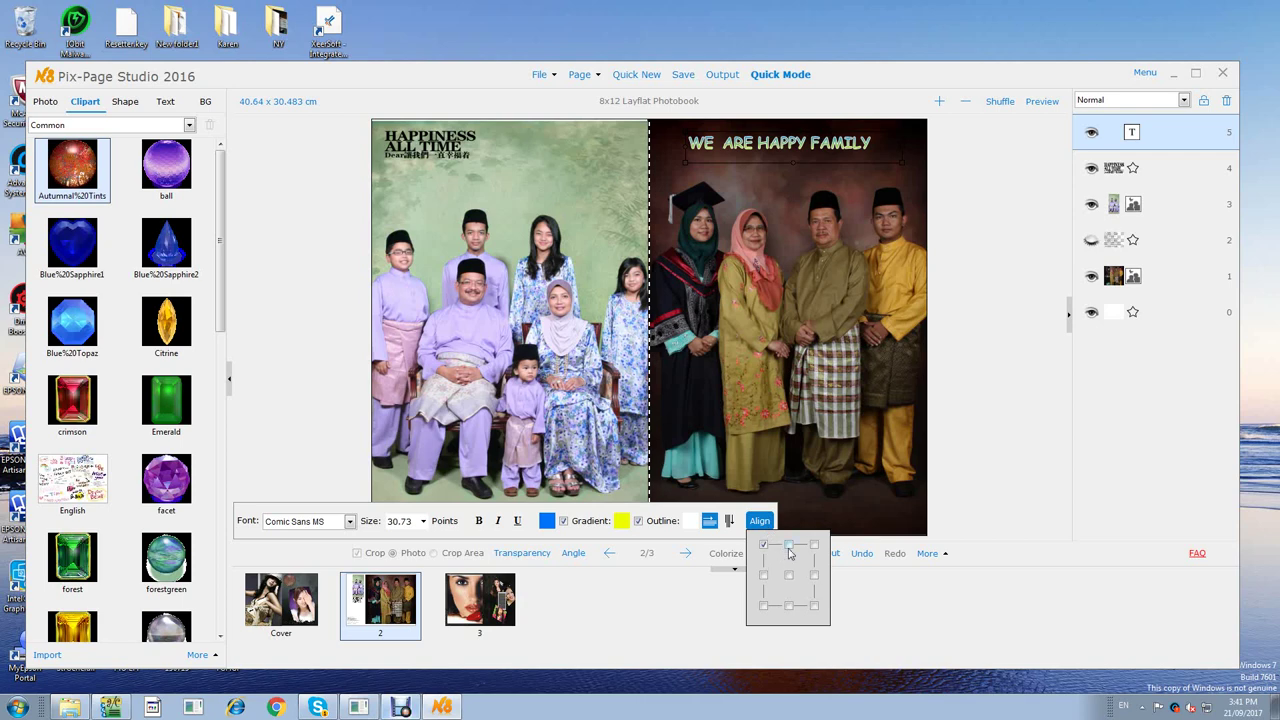
{"action": "left_click", "coordinate": [789, 545]}
{"action": "left_click", "coordinate": [814, 545]}
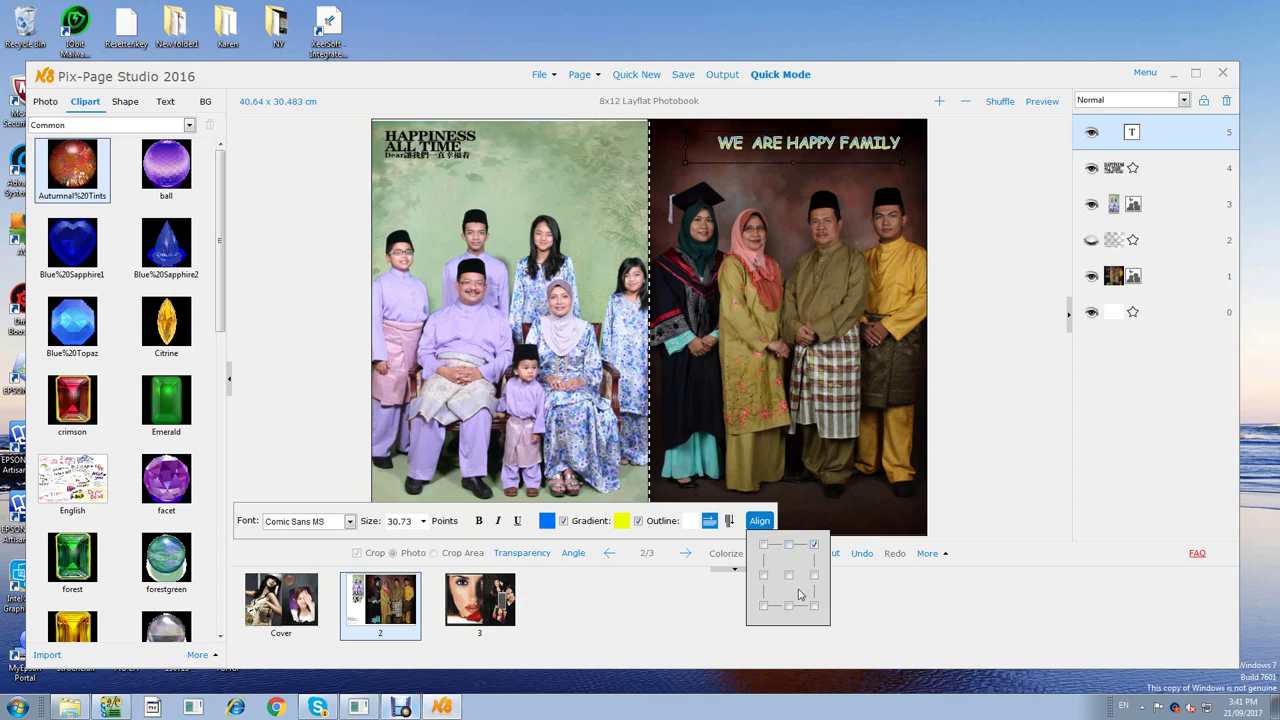
{"action": "left_click", "coordinate": [790, 579]}
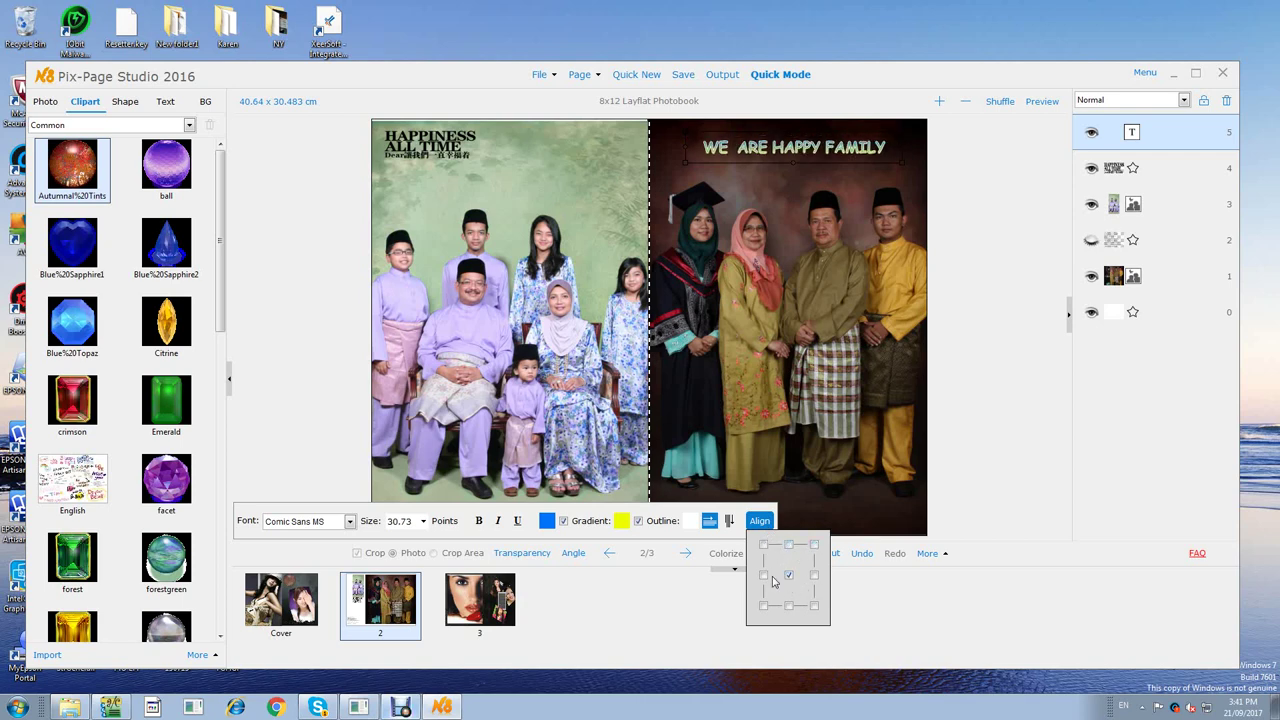
{"action": "left_click", "coordinate": [765, 577]}
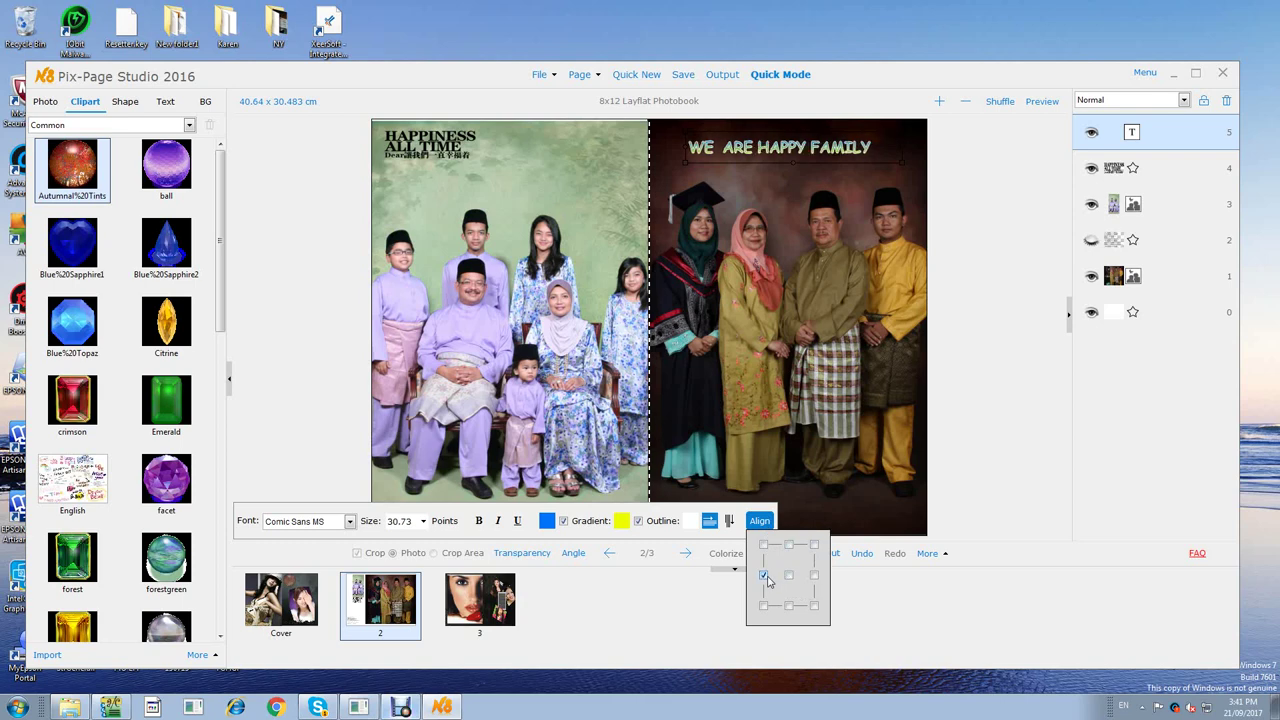
Try middle-right alignment for the heading inside its box, centre it instead, and deselect the heading.
{"action": "left_click", "coordinate": [814, 577]}
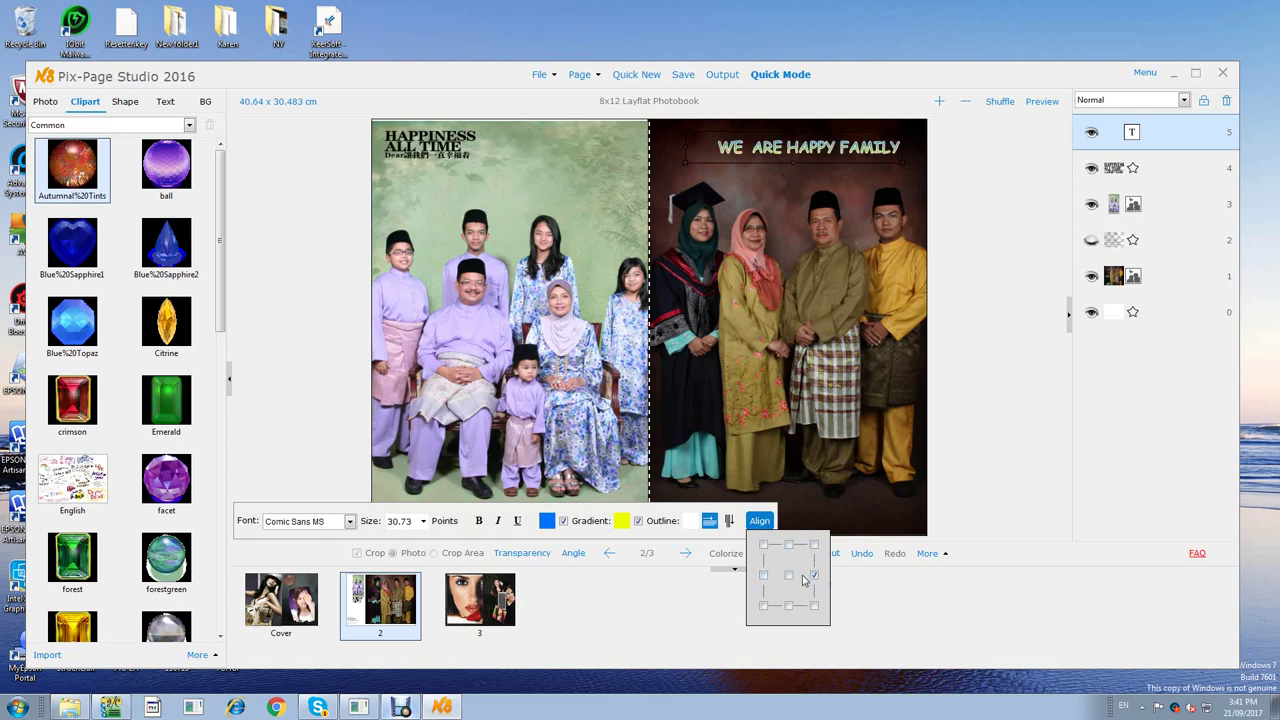
{"action": "left_click", "coordinate": [789, 576]}
{"action": "left_click", "coordinate": [983, 397]}
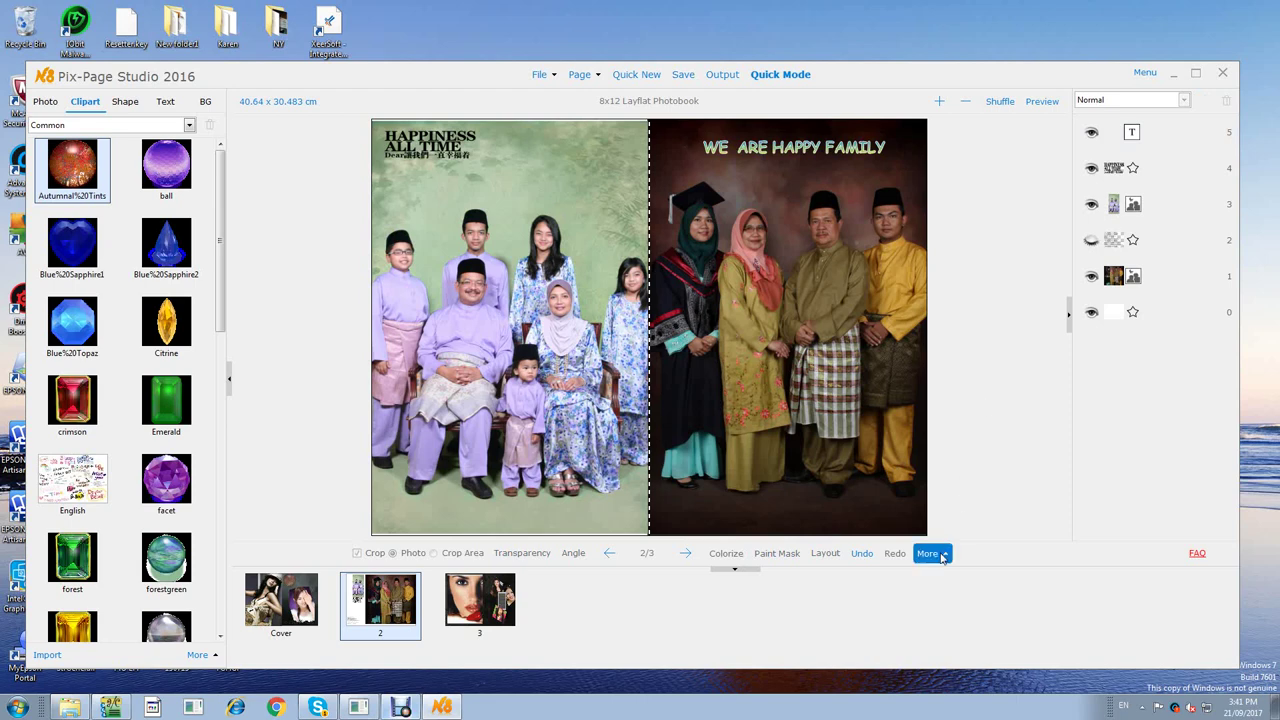
Start a Paint Mask on the graduation family photo using the black brush with the radius reduced to 241.
{"action": "left_click", "coordinate": [772, 460]}
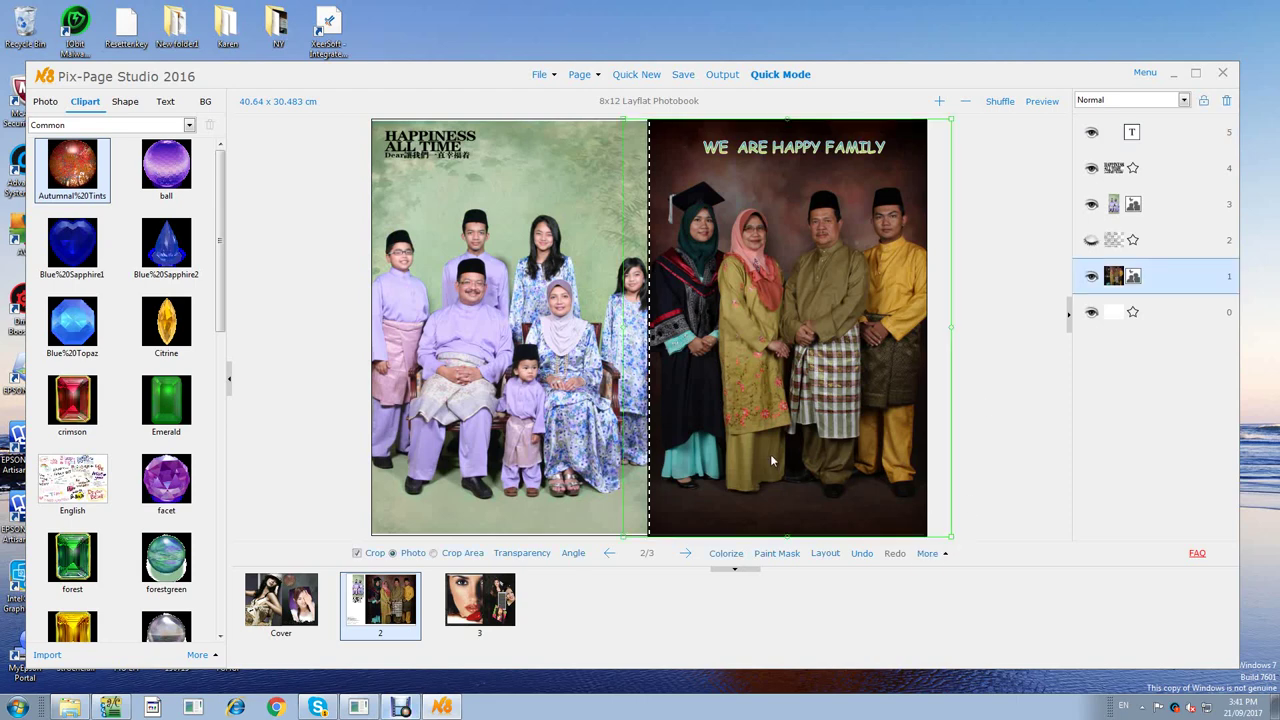
{"action": "left_click", "coordinate": [778, 562]}
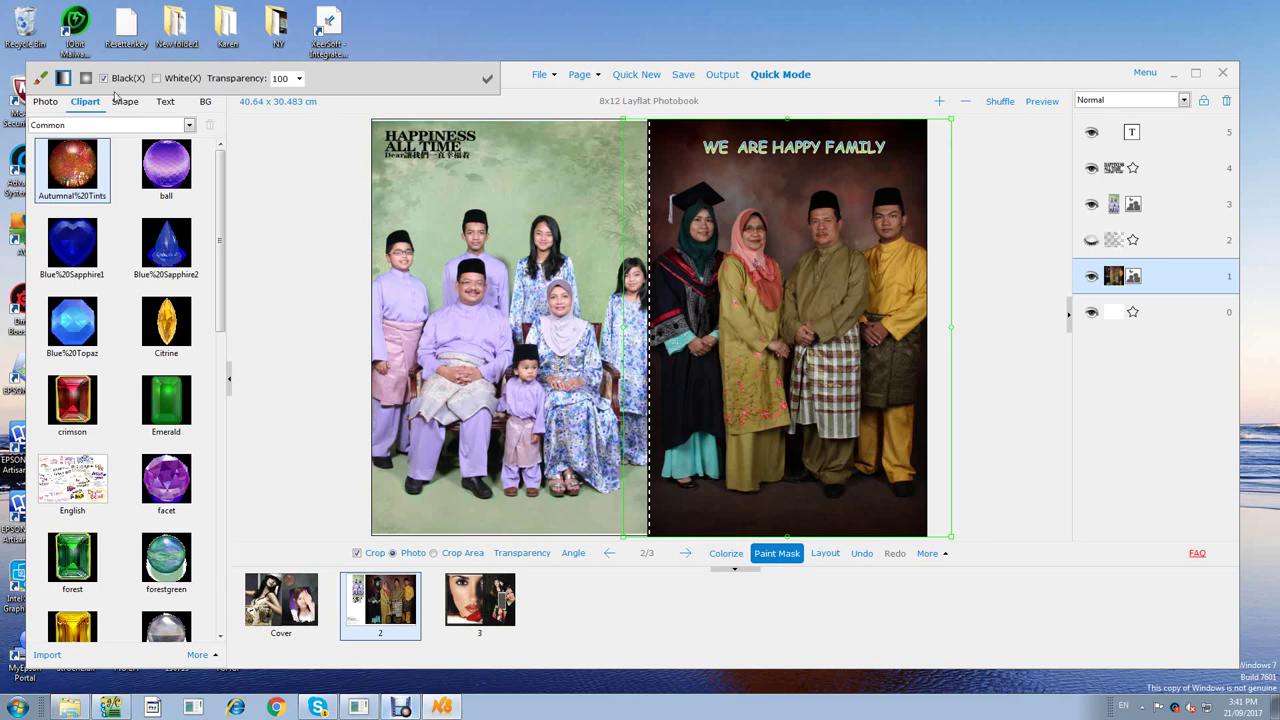
{"action": "left_click", "coordinate": [40, 79]}
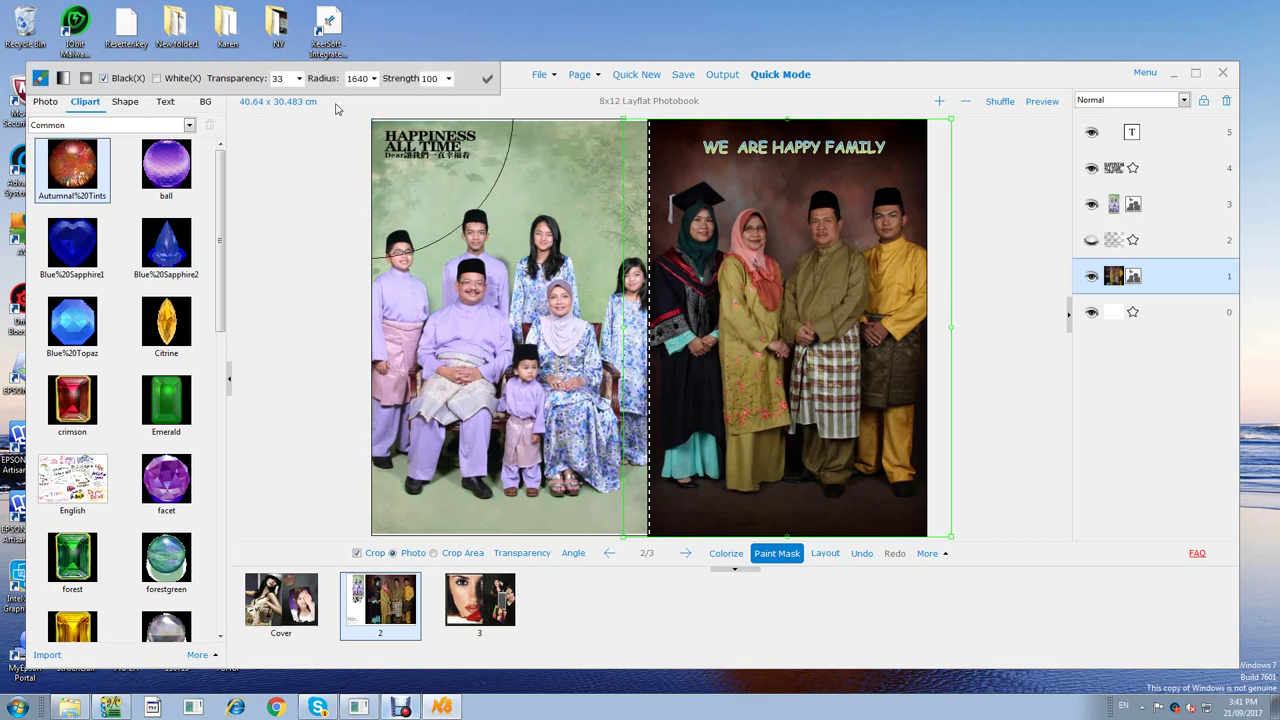
{"action": "left_click", "coordinate": [375, 79]}
{"action": "left_click_drag", "start_coordinate": [419, 110], "coordinate": [368, 107]}
Try the linear and radial gradient masks and the white mask option, returning to the black brush.
{"action": "left_click", "coordinate": [63, 80]}
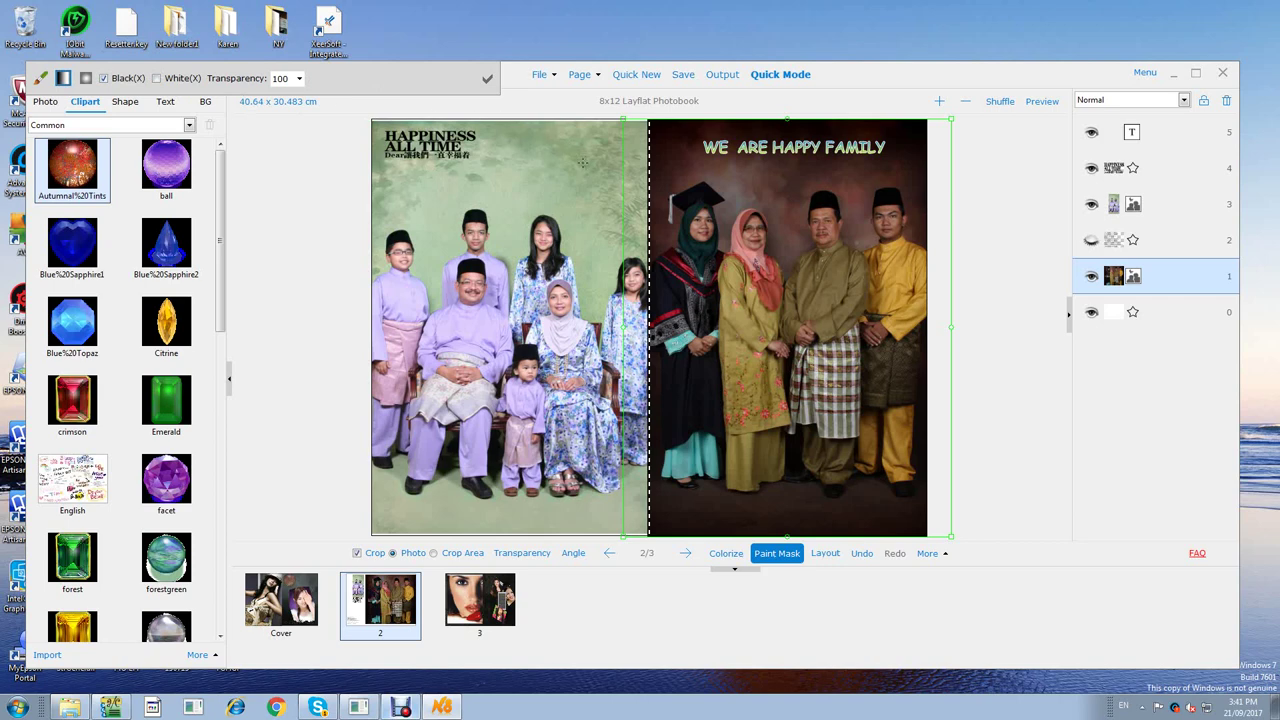
{"action": "left_click", "coordinate": [86, 79]}
{"action": "left_click", "coordinate": [156, 79]}
{"action": "left_click", "coordinate": [132, 80]}
{"action": "left_click", "coordinate": [40, 78]}
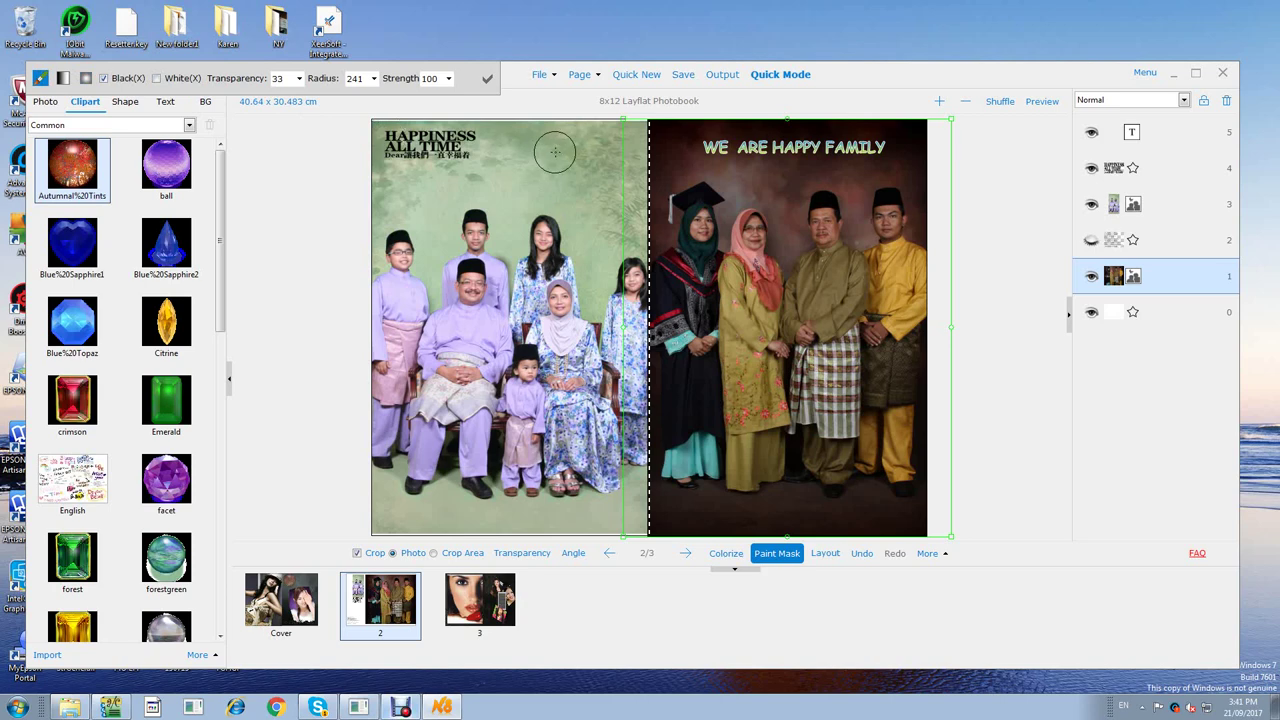
Stamp five mask circles at transparency 33 and strength 100 around the heading on the graduation photo, and apply the mask.
{"action": "left_click", "coordinate": [676, 156]}
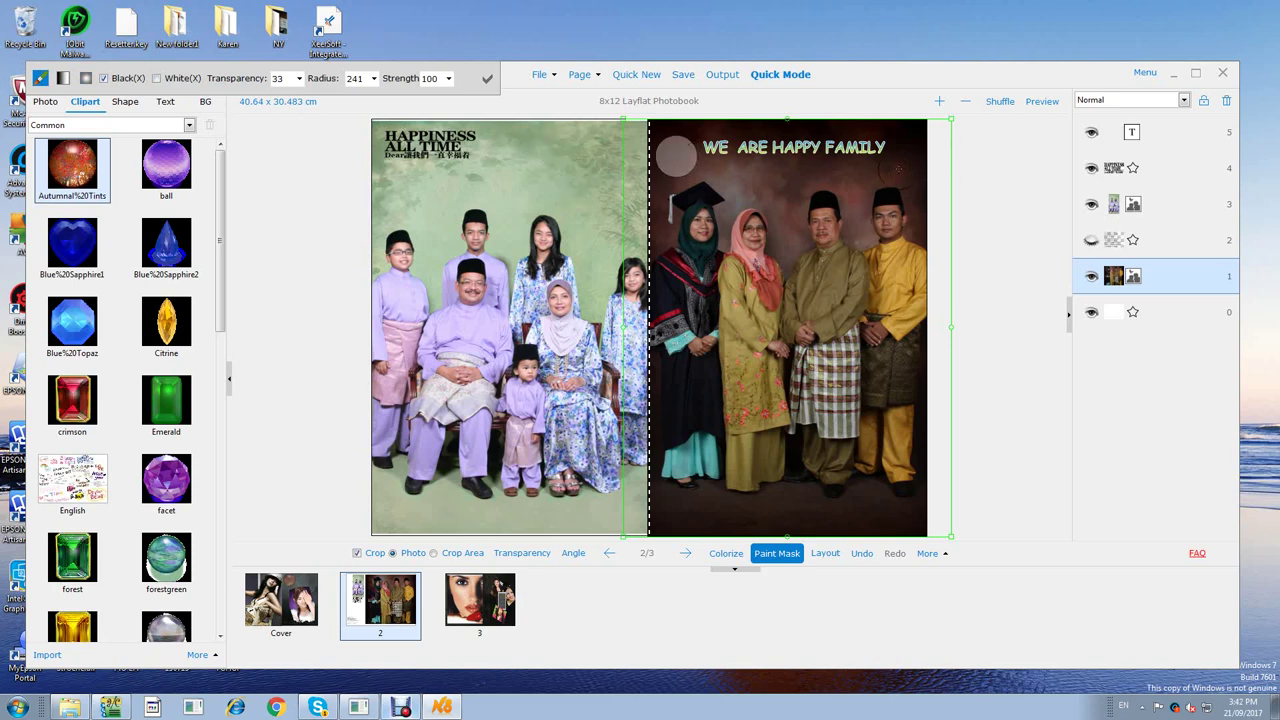
{"action": "left_click", "coordinate": [787, 187]}
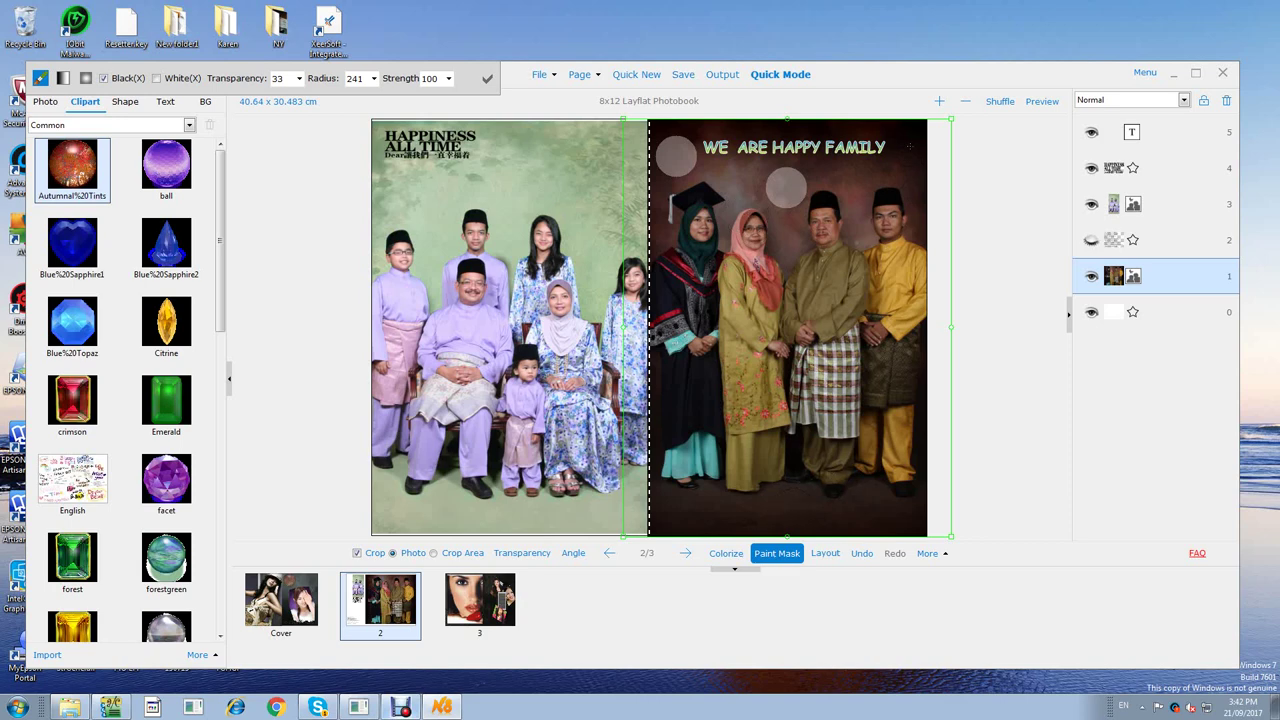
{"action": "left_click", "coordinate": [859, 175]}
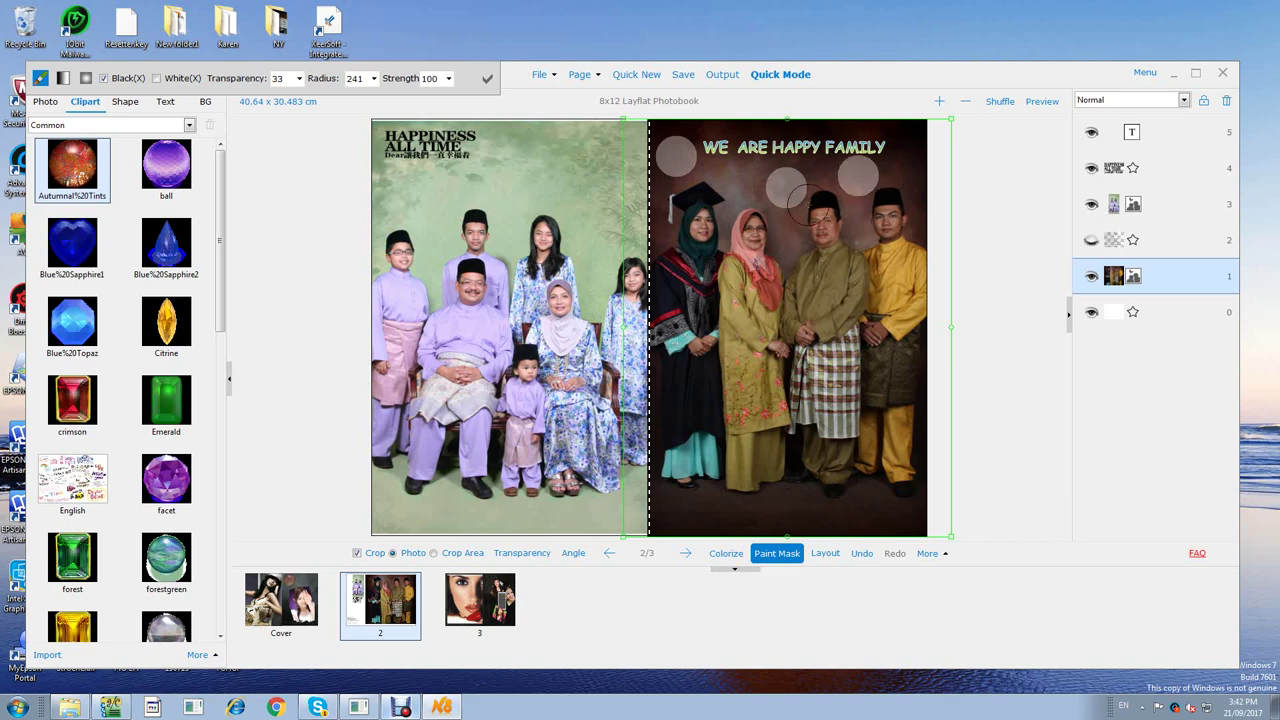
{"action": "left_click", "coordinate": [735, 177]}
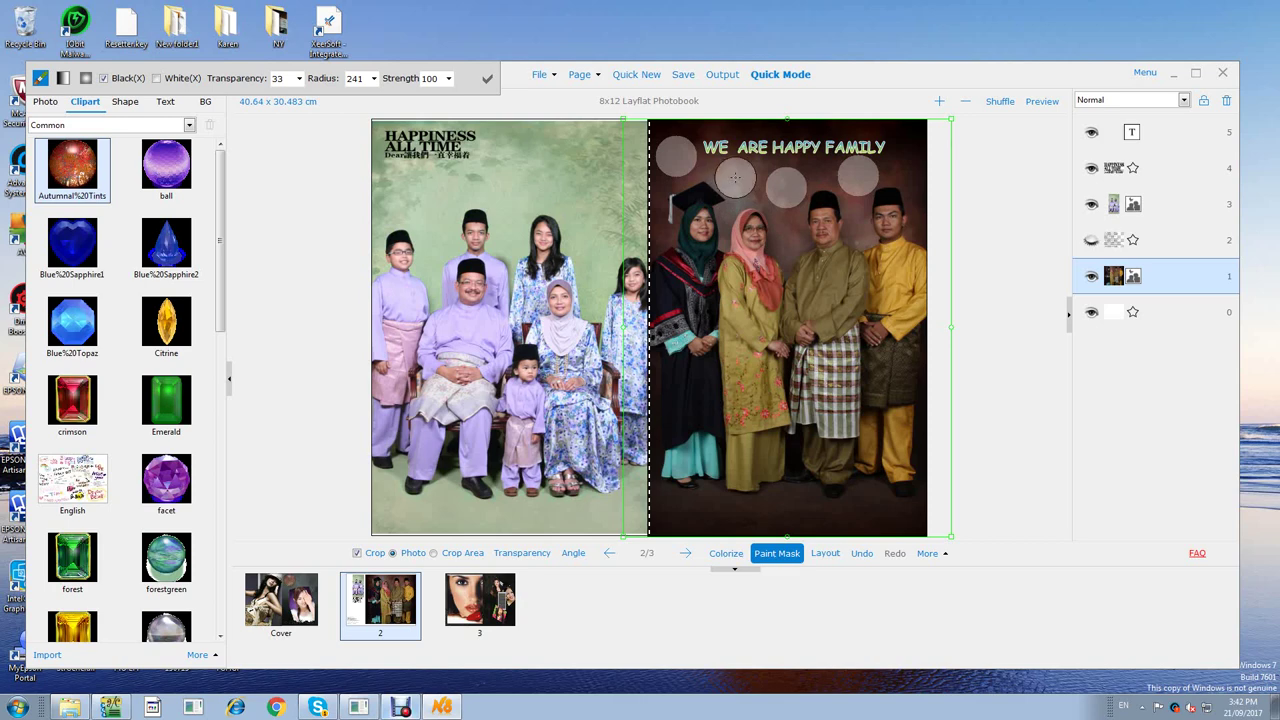
{"action": "left_click", "coordinate": [905, 160]}
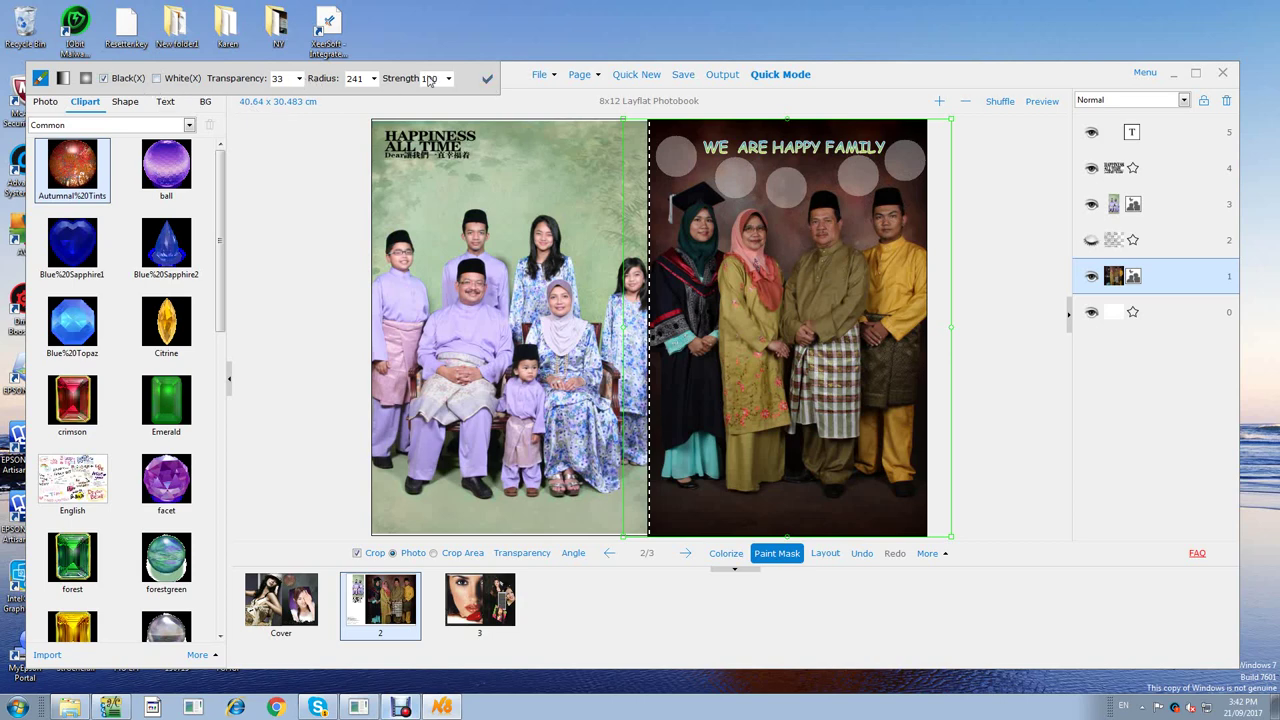
{"action": "left_click", "coordinate": [487, 82]}
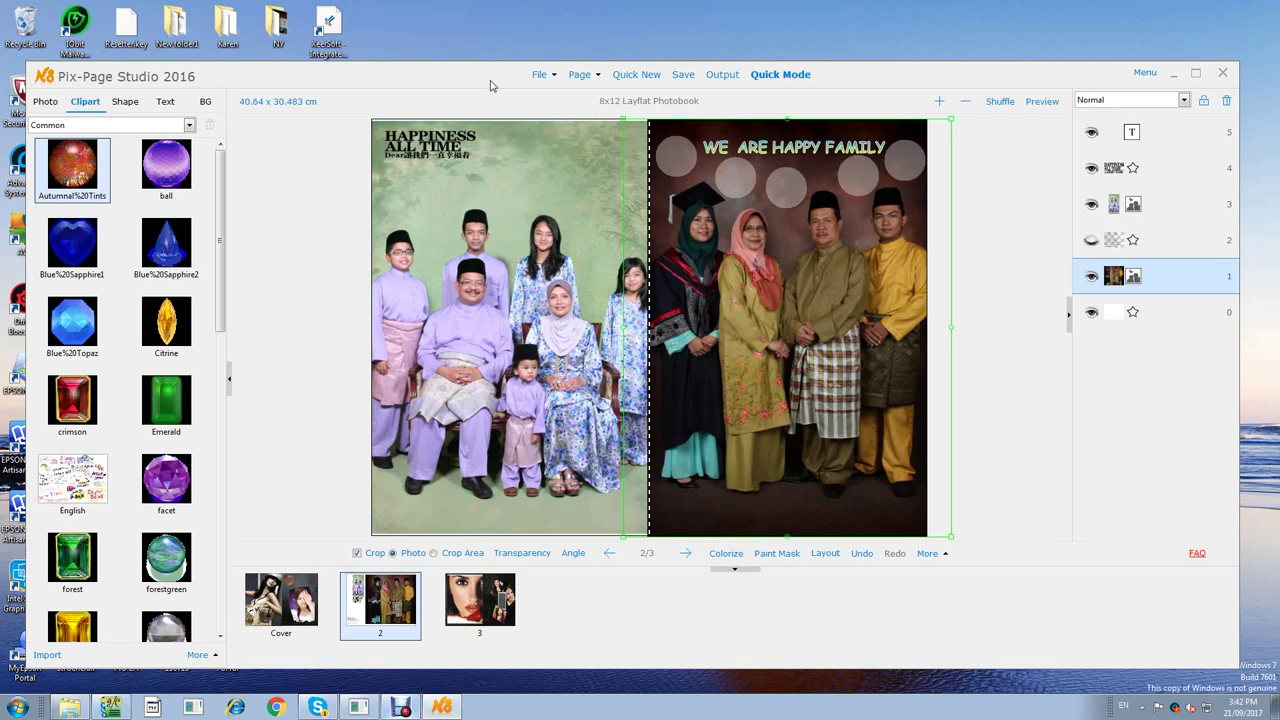
{"action": "left_click", "coordinate": [988, 228]}
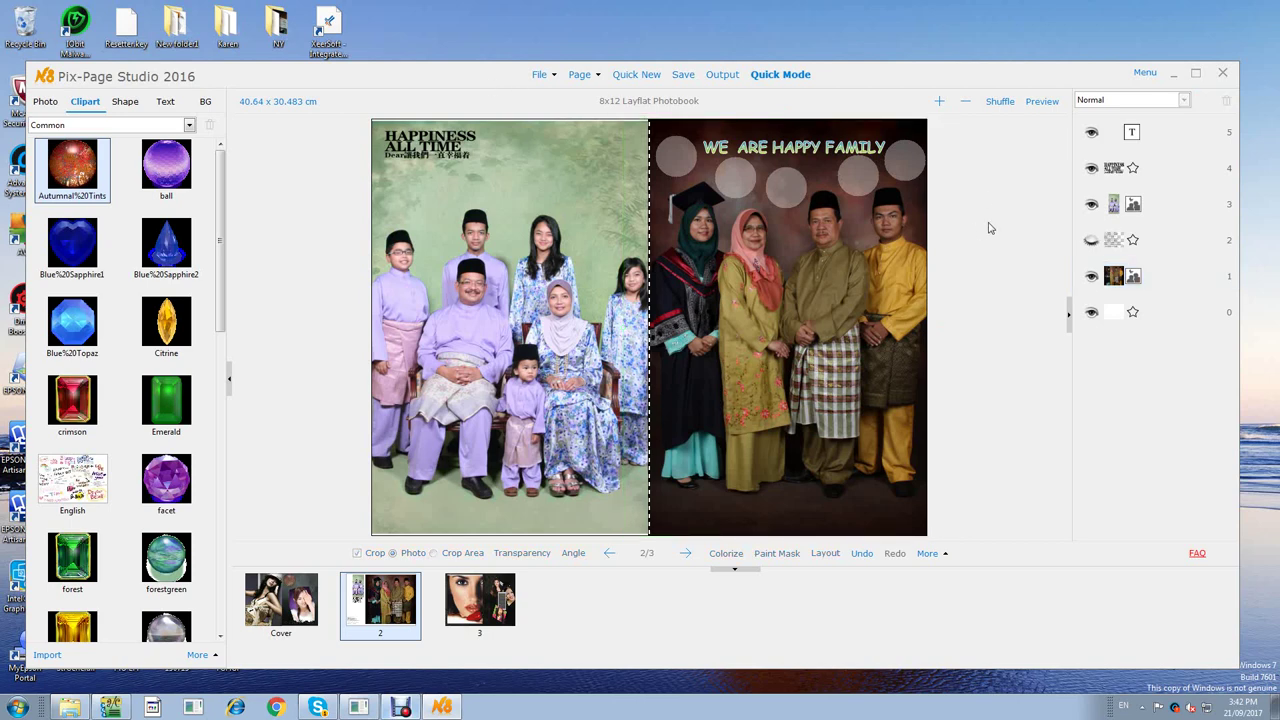
On page 3, shift the large close-up portrait within its frame, narrow its crop area, and move it onto the spread's right half.
{"action": "left_click", "coordinate": [686, 556]}
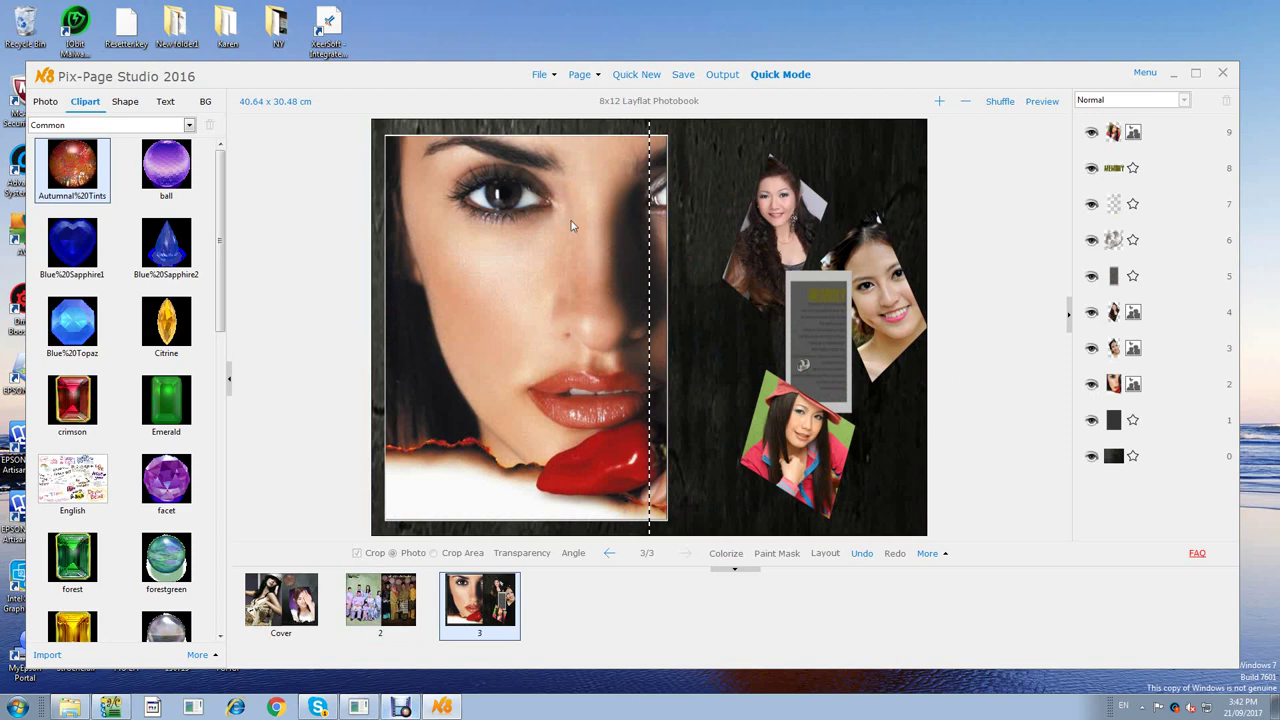
{"action": "left_click_drag", "start_coordinate": [572, 226], "coordinate": [519, 208]}
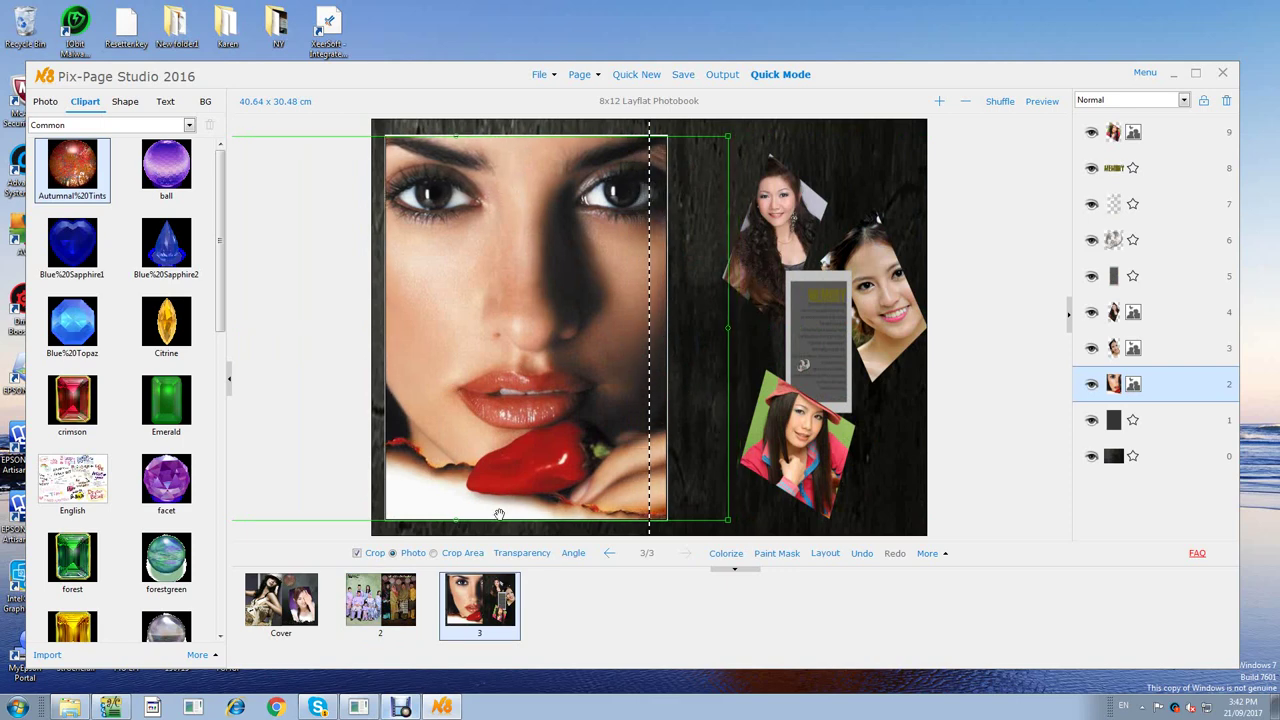
{"action": "left_click", "coordinate": [433, 553]}
{"action": "left_click_drag", "start_coordinate": [664, 399], "coordinate": [608, 377]}
{"action": "left_click_drag", "start_coordinate": [509, 257], "coordinate": [804, 253]}
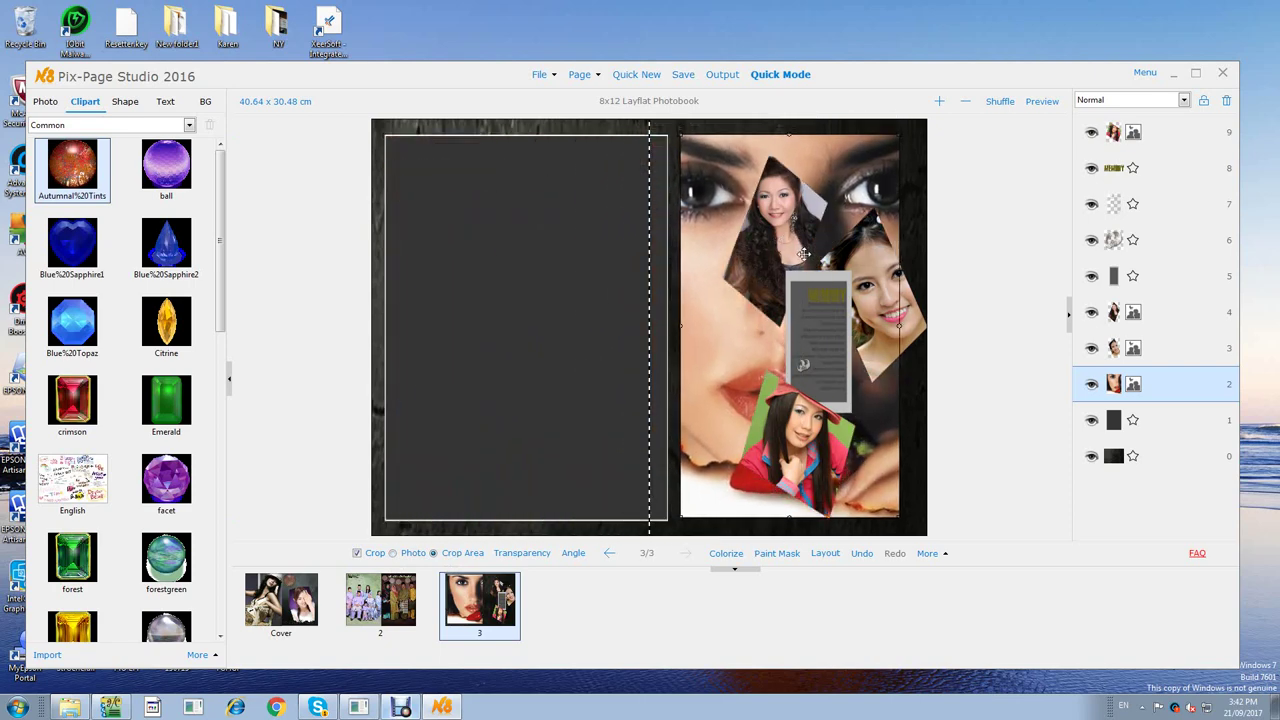
Add photo v1 to page 3, enlarge it slightly, and fit it into the upper-left corner of the dark panel.
{"action": "left_click", "coordinate": [553, 240]}
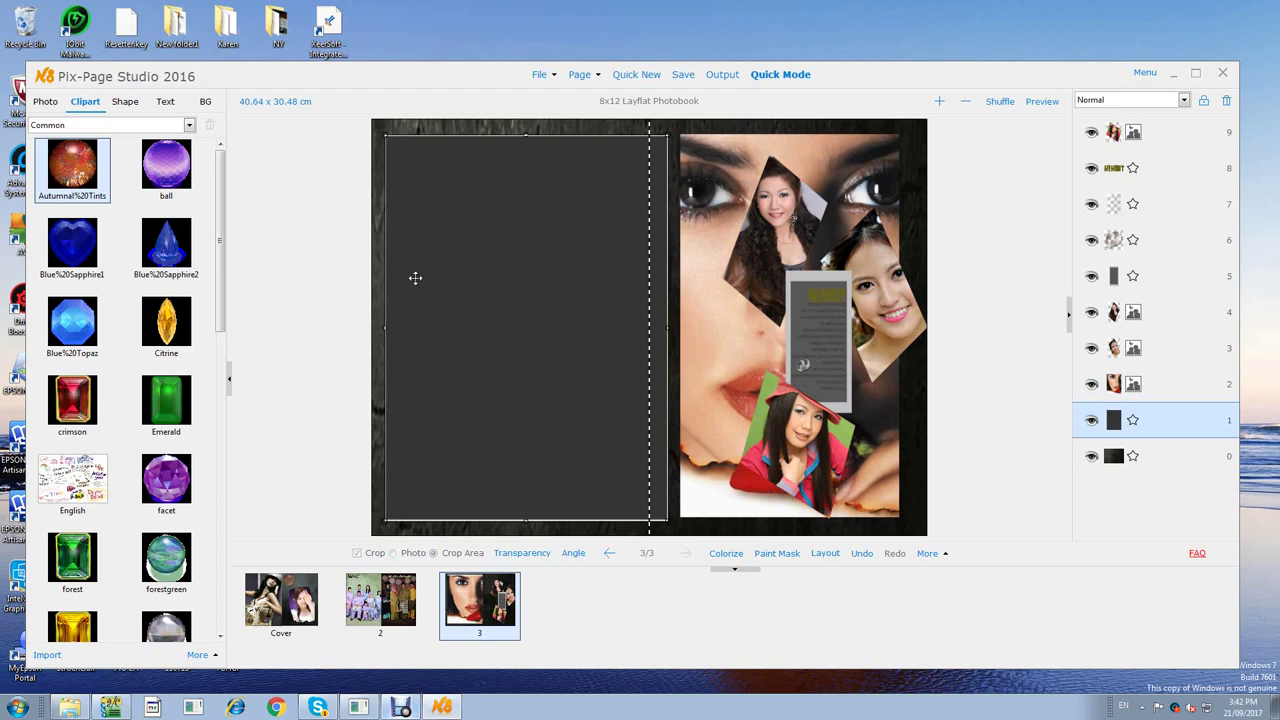
{"action": "left_click", "coordinate": [46, 102]}
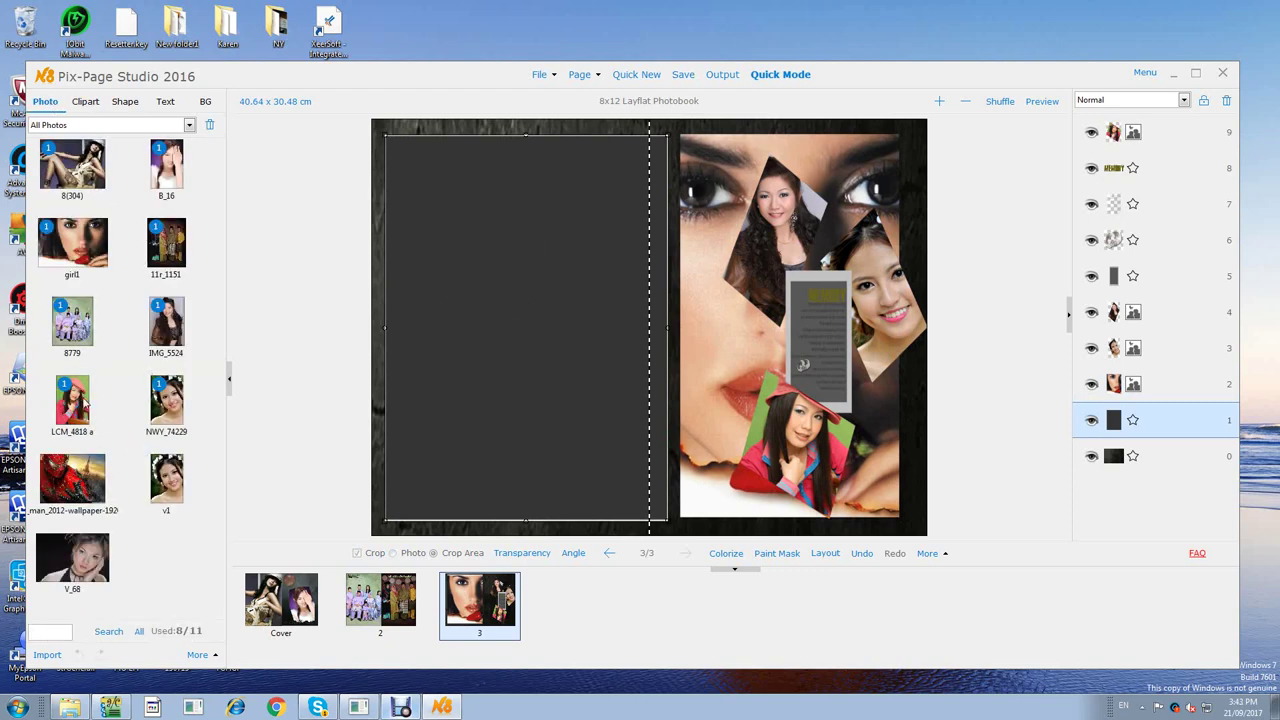
{"action": "left_click_drag", "start_coordinate": [170, 483], "coordinate": [481, 281]}
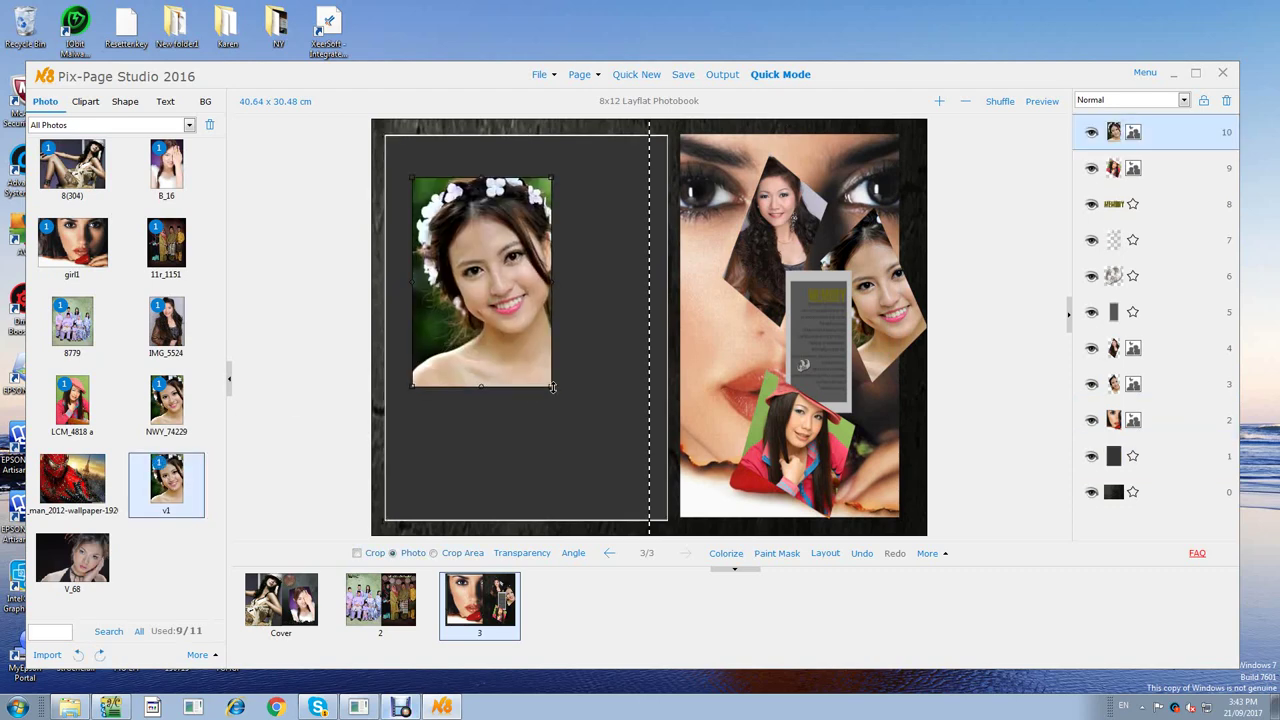
{"action": "left_click_drag", "start_coordinate": [503, 329], "coordinate": [476, 289]}
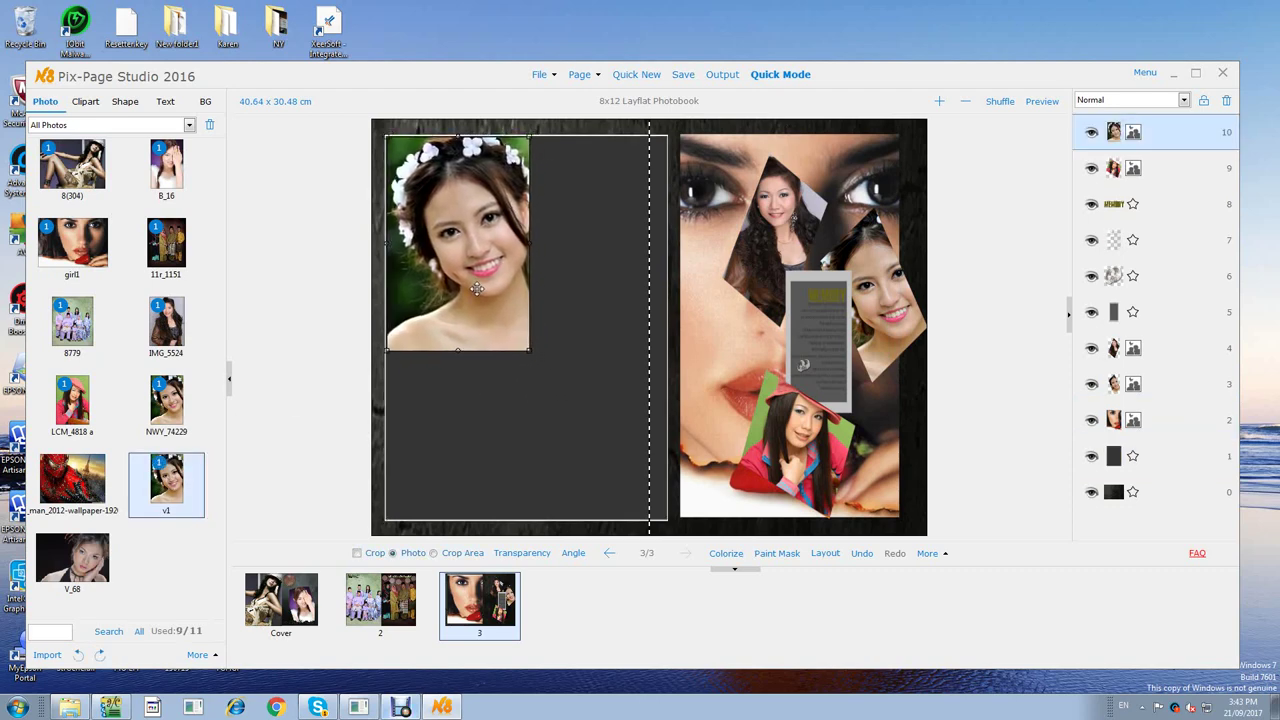
Remove the crop from the close-up portrait, shrink the photo, and place it in the dark panel's lower-right corner.
{"action": "left_click", "coordinate": [578, 415]}
{"action": "left_click", "coordinate": [840, 152]}
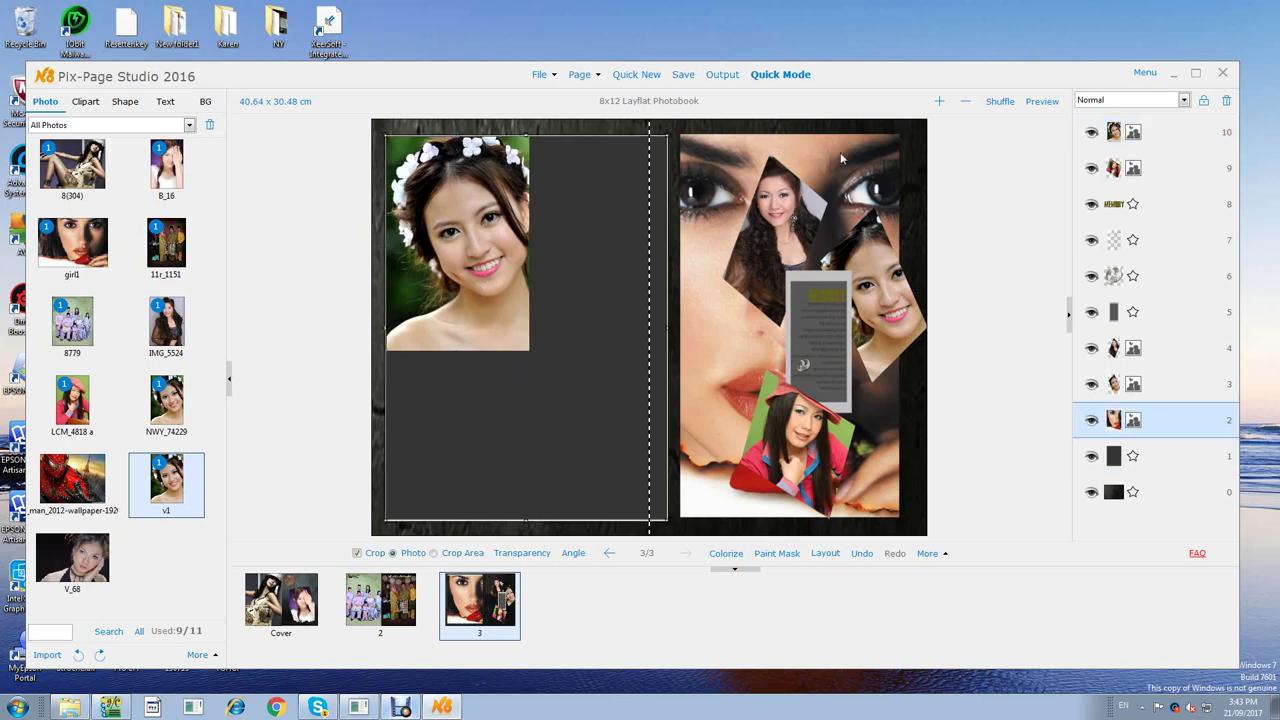
{"action": "left_click_drag", "start_coordinate": [880, 176], "coordinate": [829, 208]}
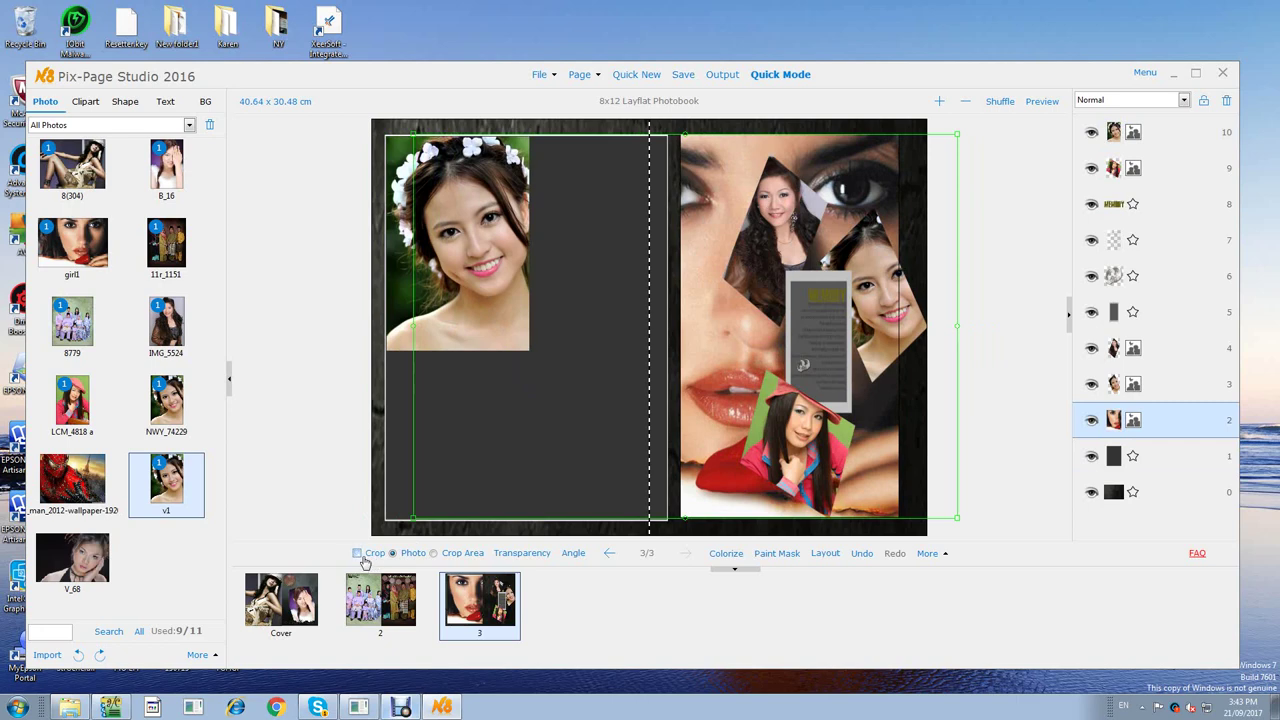
{"action": "left_click", "coordinate": [358, 553]}
{"action": "left_click_drag", "start_coordinate": [413, 518], "coordinate": [661, 343]}
{"action": "left_click_drag", "start_coordinate": [886, 166], "coordinate": [648, 357]}
{"action": "left_click_drag", "start_coordinate": [703, 399], "coordinate": [631, 424]}
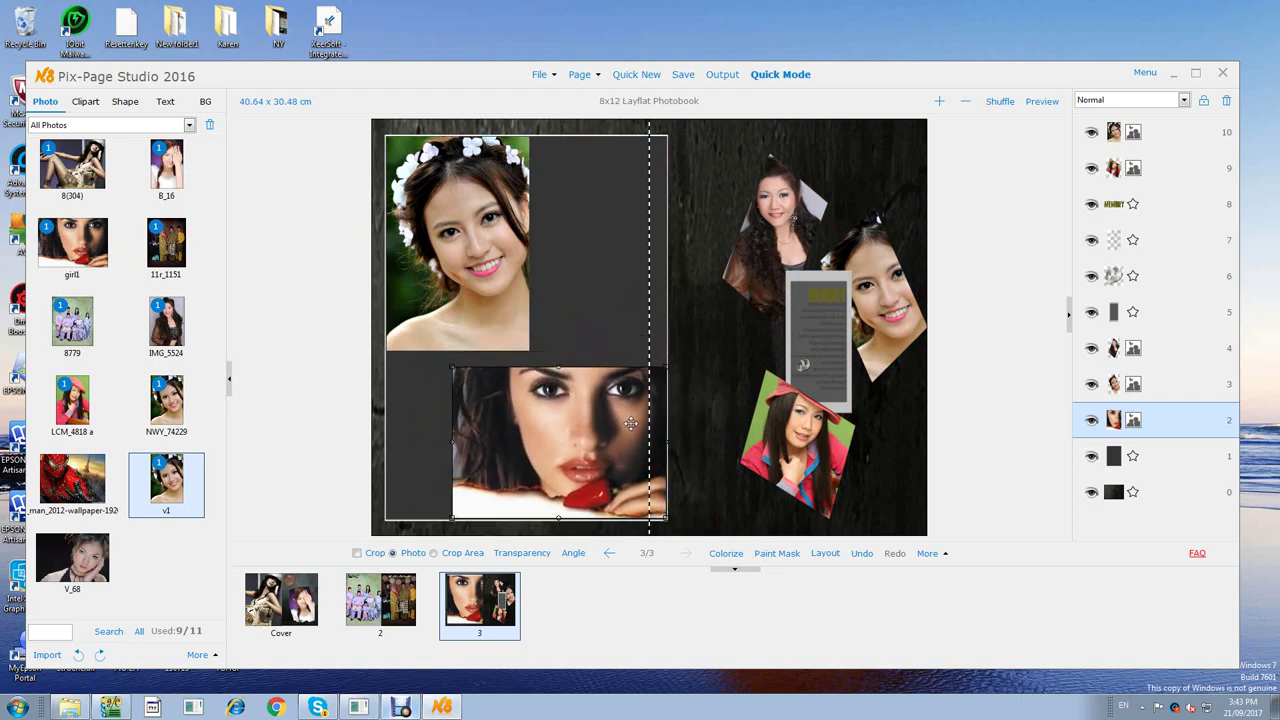
Enlarge the close-up portrait up to photo v1's lower edge and crop its right side to the dark panel's border.
{"action": "left_click_drag", "start_coordinate": [604, 366], "coordinate": [603, 352]}
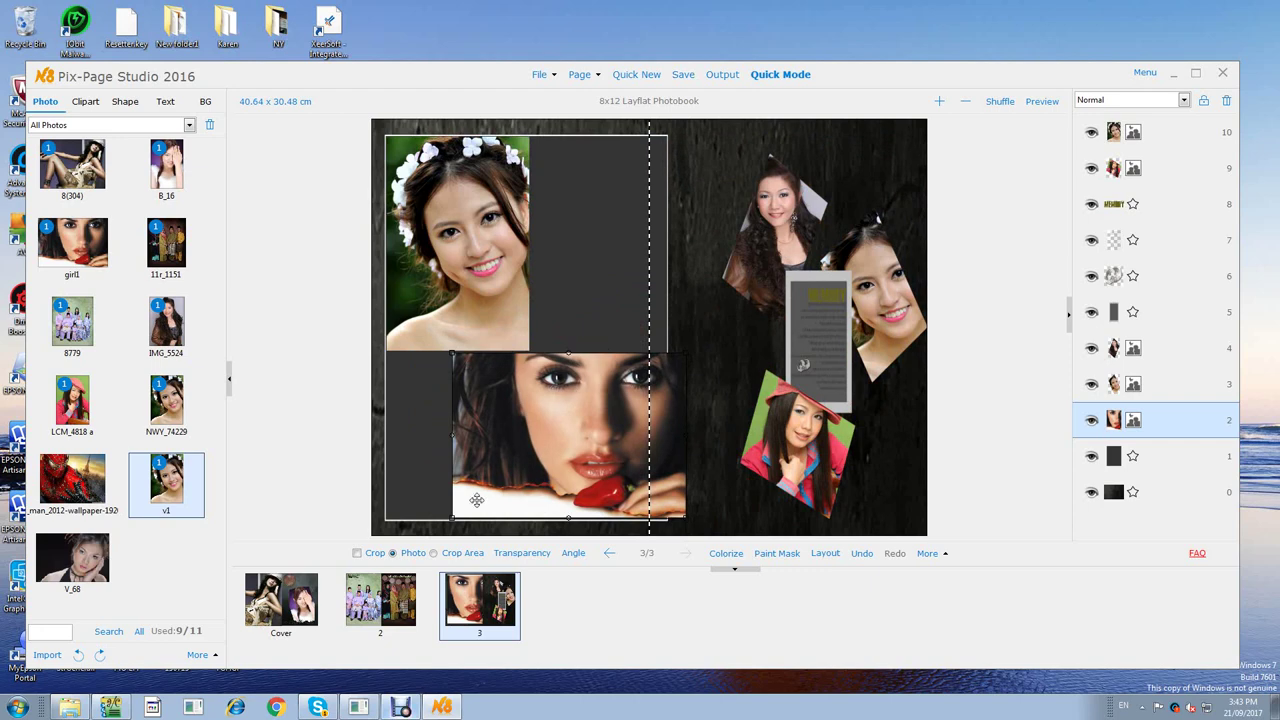
{"action": "left_click", "coordinate": [358, 553]}
{"action": "left_click", "coordinate": [476, 556]}
{"action": "left_click_drag", "start_coordinate": [679, 401], "coordinate": [667, 400]}
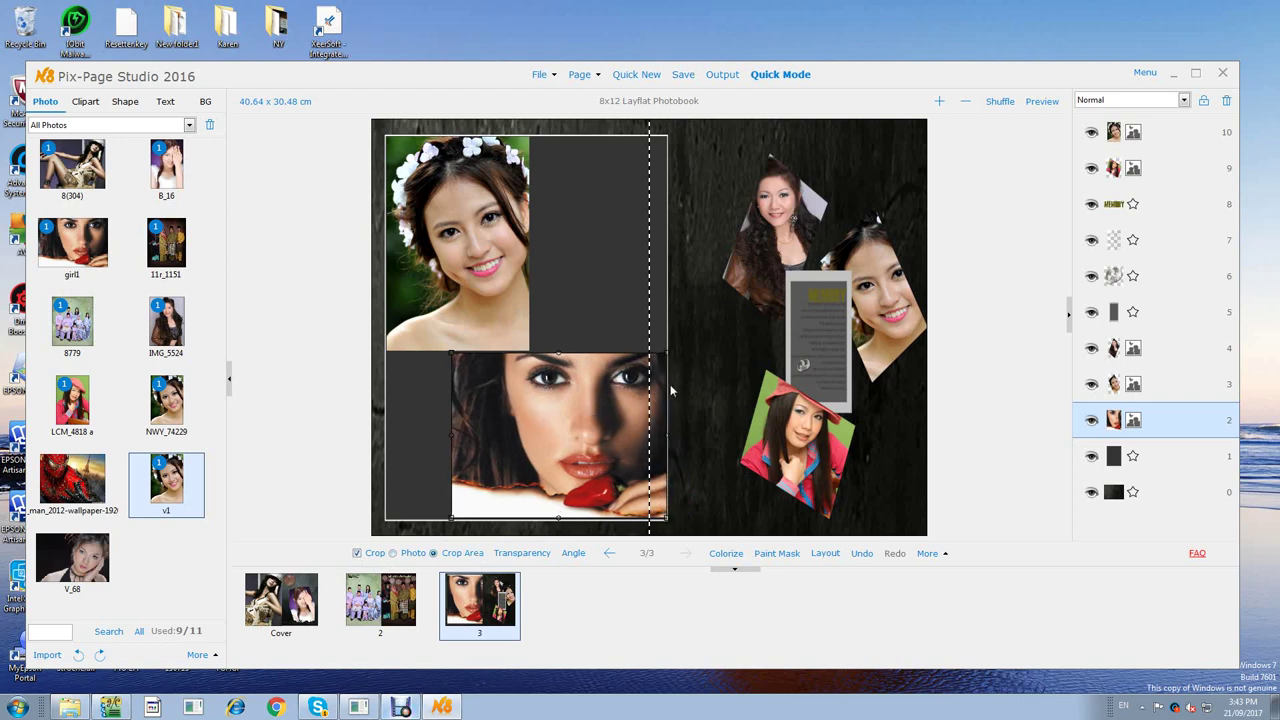
Apply Background05 to the page 3 spread and replace it with Background07.
{"action": "left_click", "coordinate": [685, 376]}
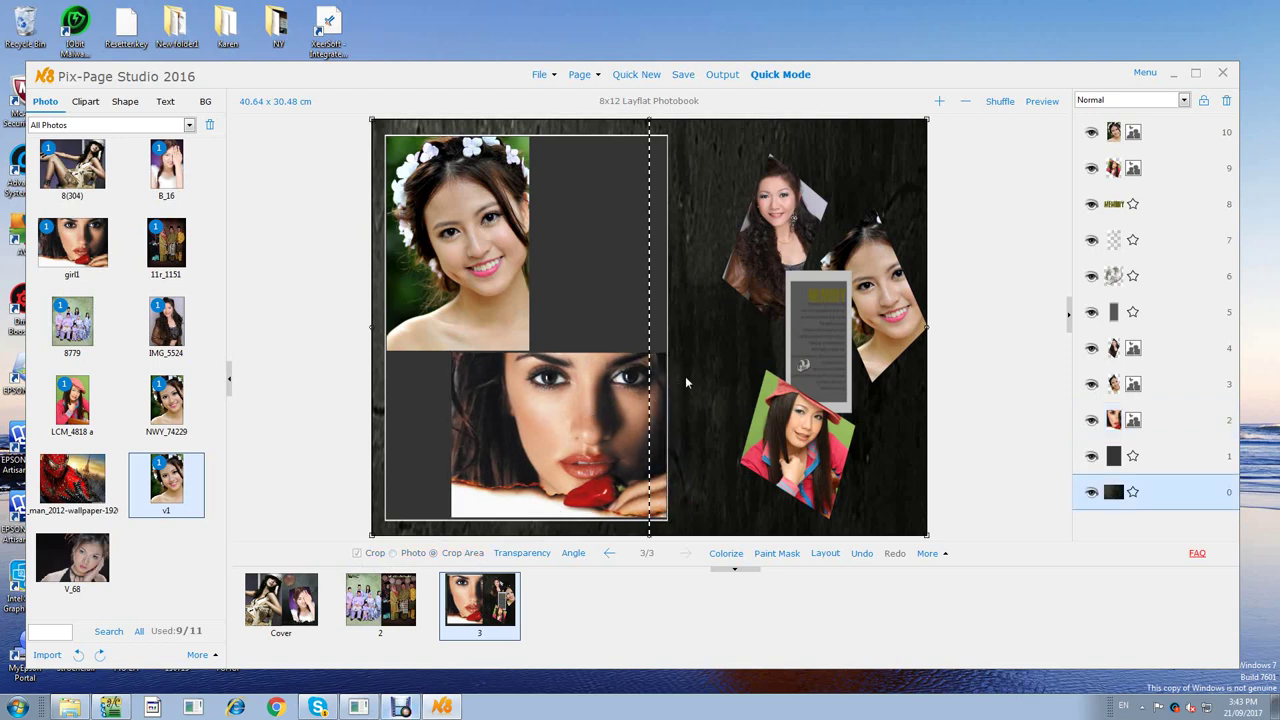
{"action": "left_click", "coordinate": [205, 103]}
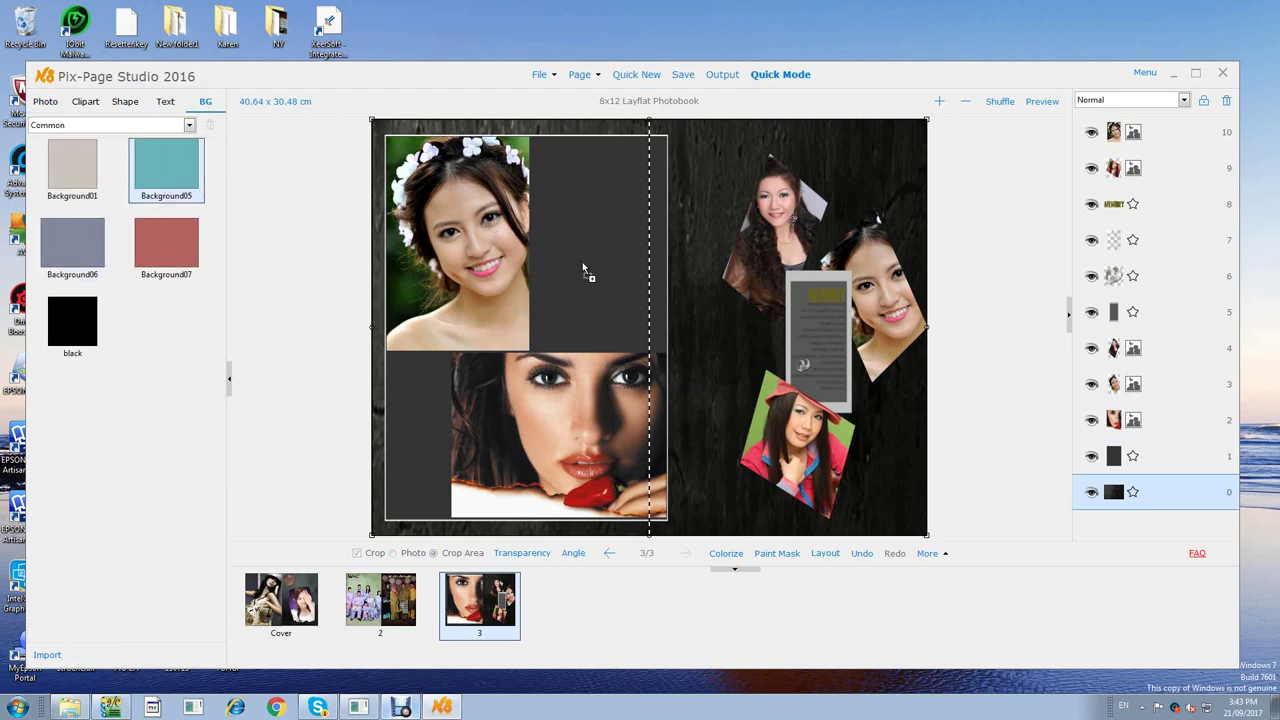
{"action": "left_click_drag", "start_coordinate": [586, 272], "coordinate": [586, 272]}
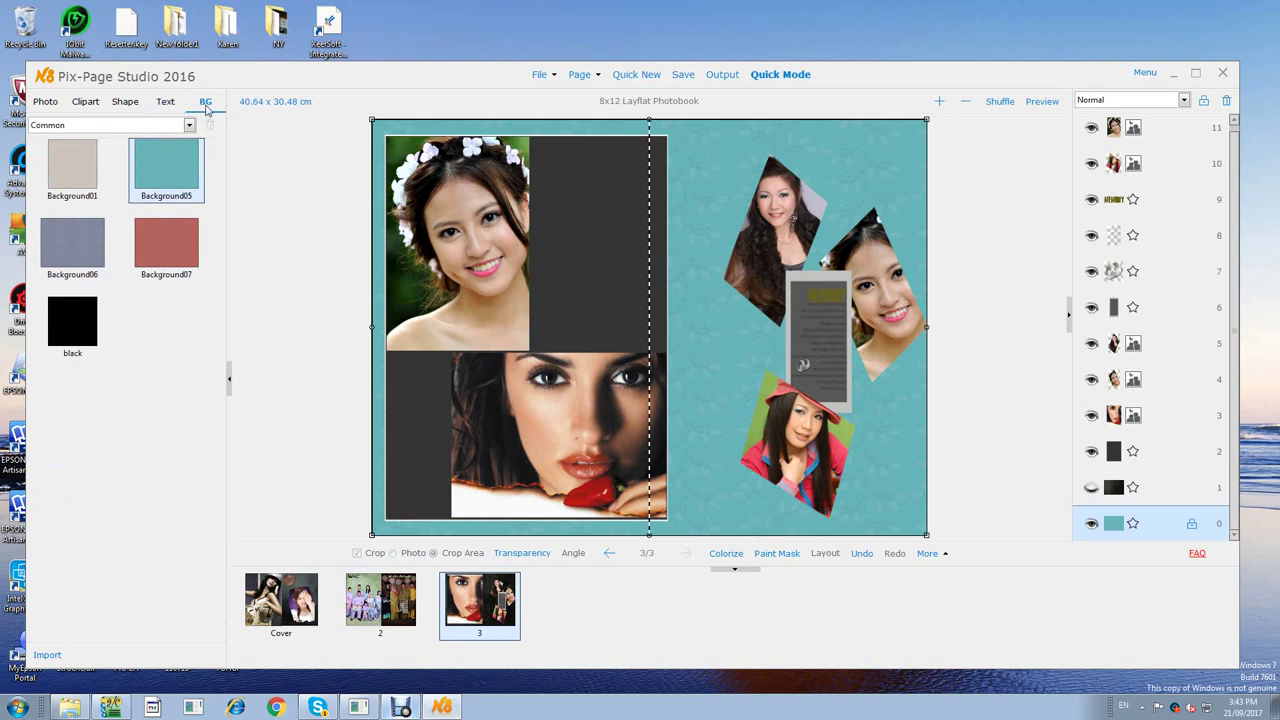
{"action": "left_click_drag", "start_coordinate": [162, 251], "coordinate": [697, 227]}
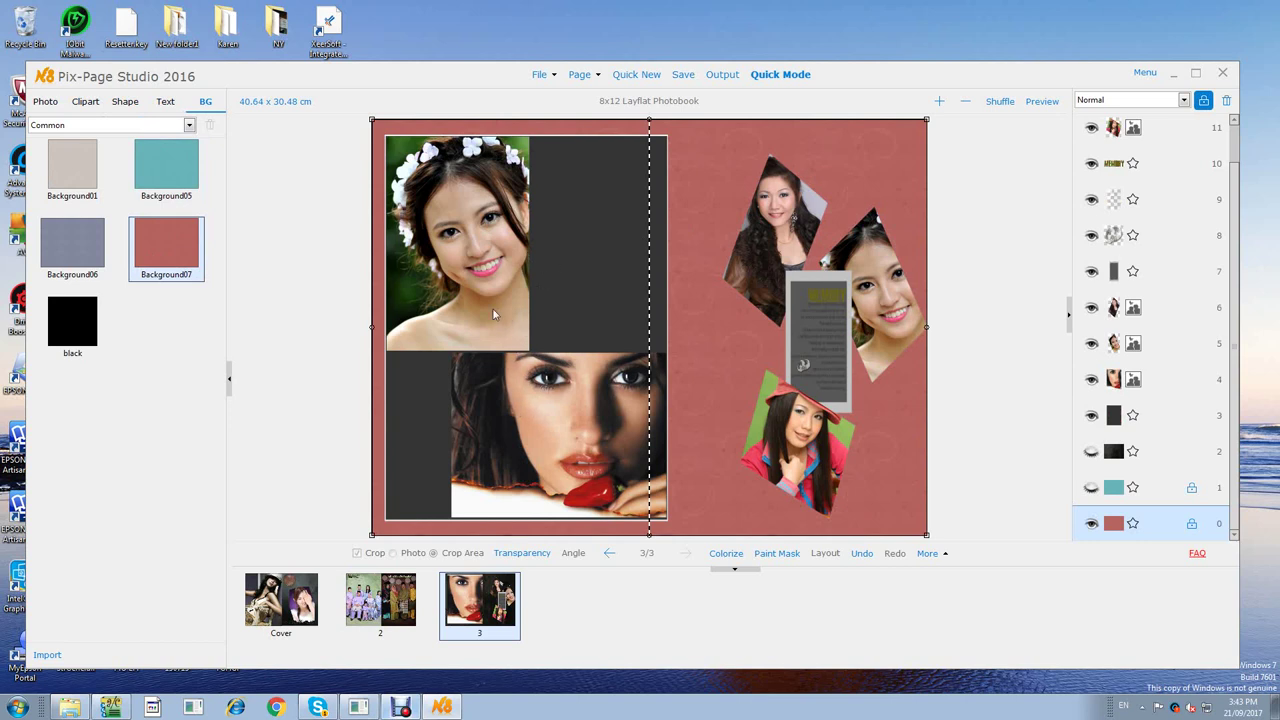
Enlarge the flower-crown portrait, widen its crop area across the dark panel, and scale the photo to fit the crop width.
{"action": "left_click", "coordinate": [520, 299]}
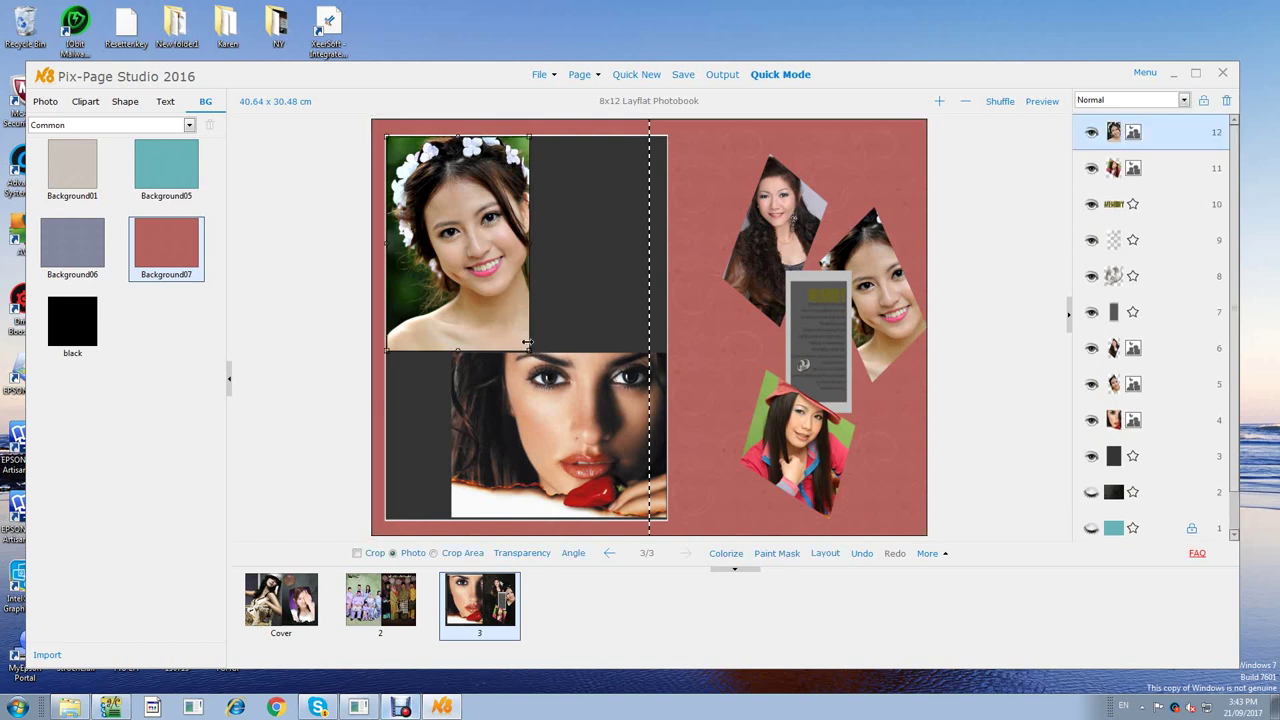
{"action": "mouse_move", "coordinate": [535, 335]}
{"action": "left_mouse_down"}
{"action": "mouse_move", "coordinate": [555, 360]}
{"action": "mouse_move", "coordinate": [531, 331]}
{"action": "left_mouse_up"}
{"action": "left_click", "coordinate": [374, 554]}
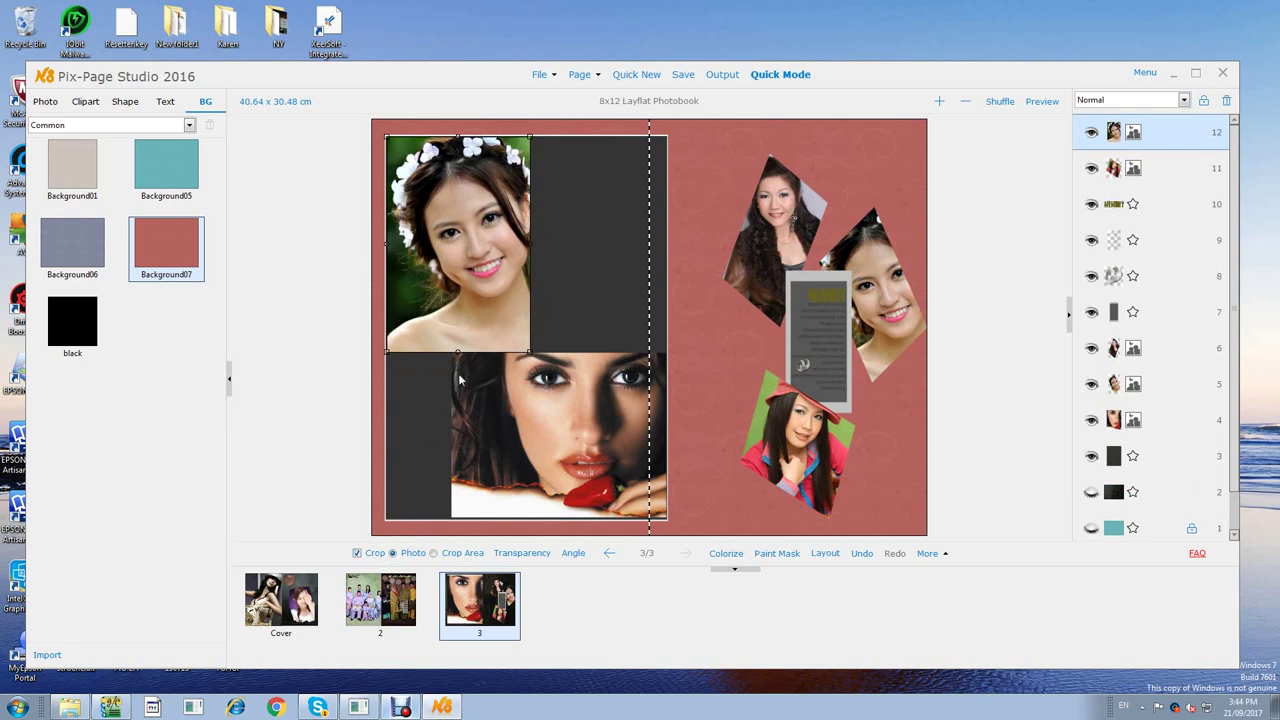
{"action": "left_click_drag", "start_coordinate": [536, 285], "coordinate": [570, 304]}
{"action": "left_click", "coordinate": [434, 553]}
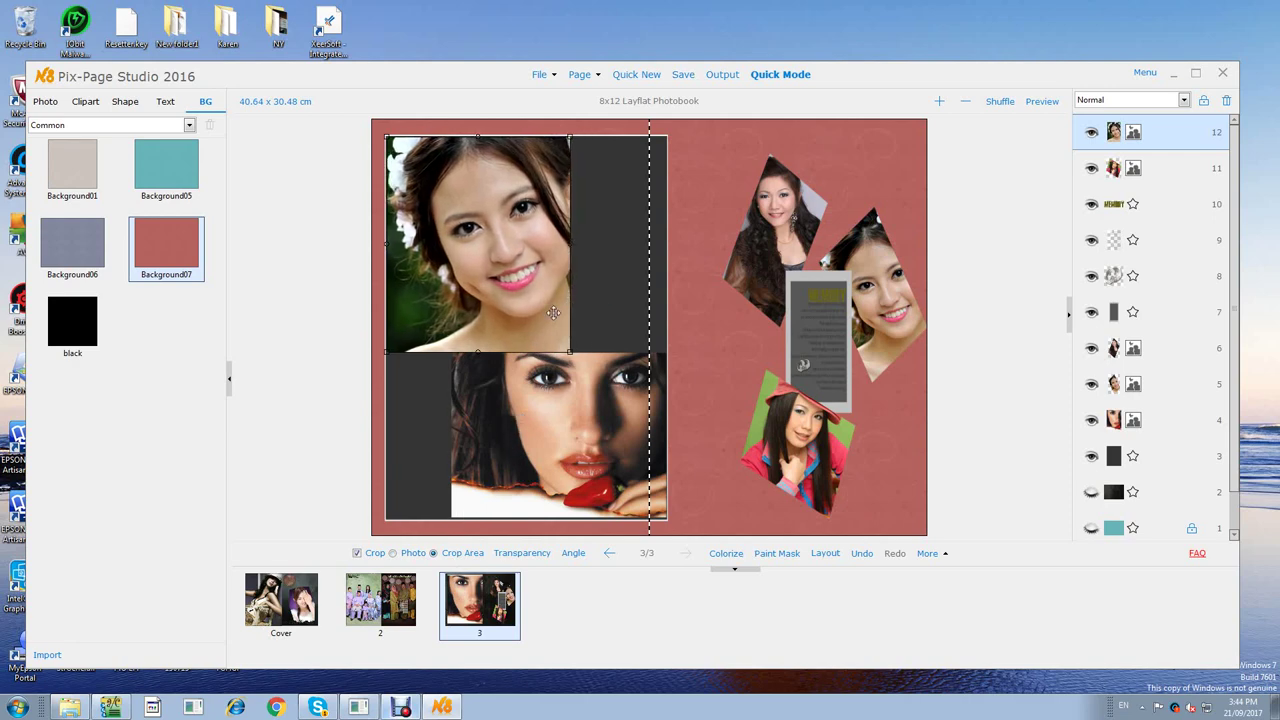
{"action": "left_click_drag", "start_coordinate": [569, 311], "coordinate": [504, 301]}
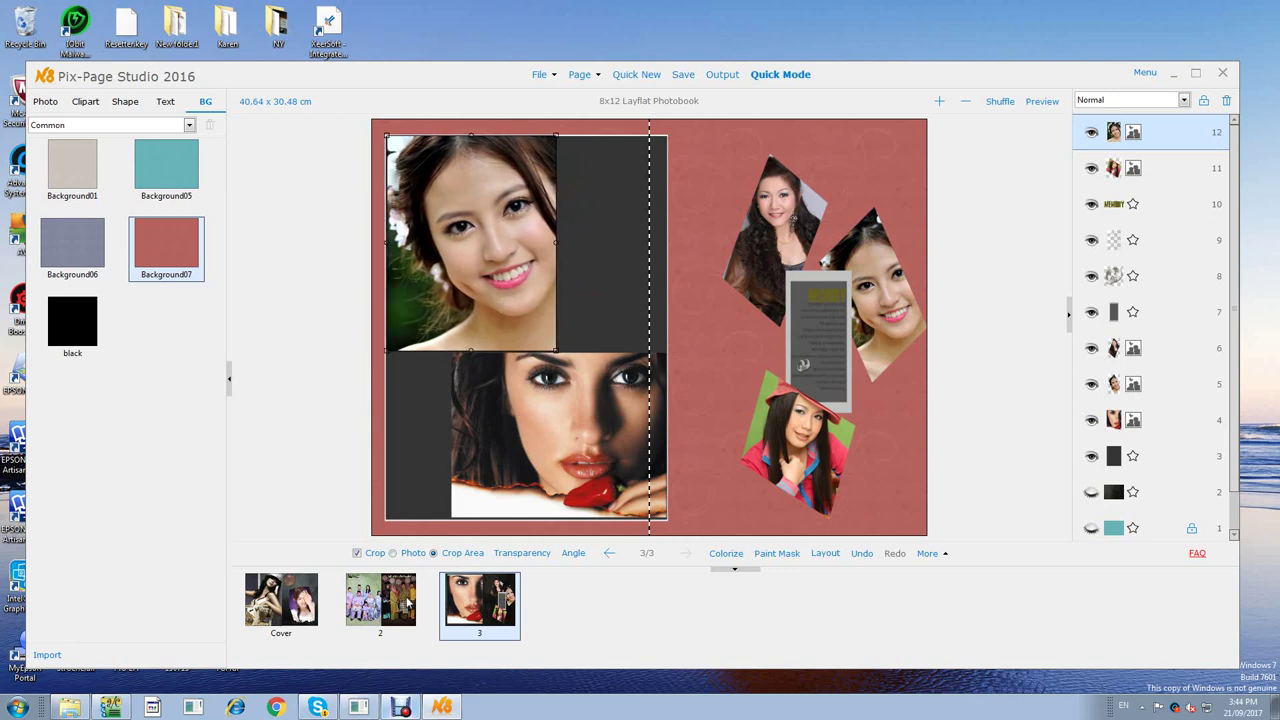
{"action": "left_click", "coordinate": [409, 553]}
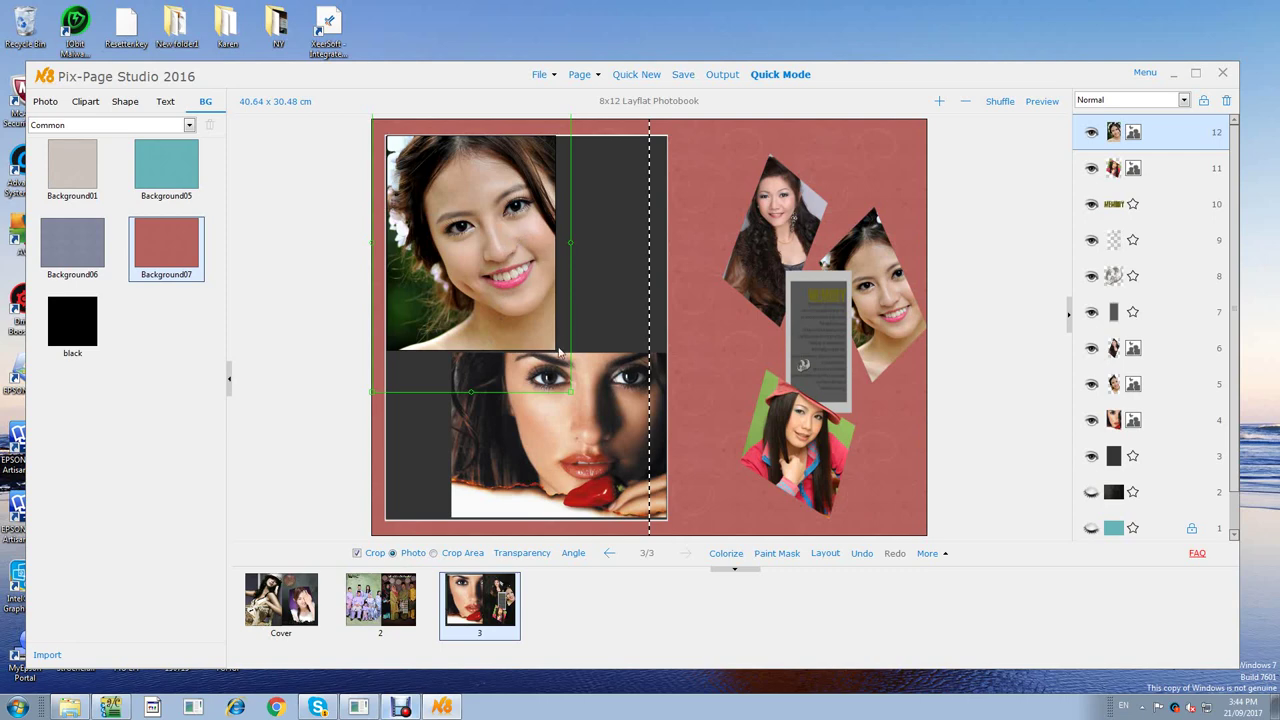
{"action": "left_click_drag", "start_coordinate": [496, 392], "coordinate": [500, 362]}
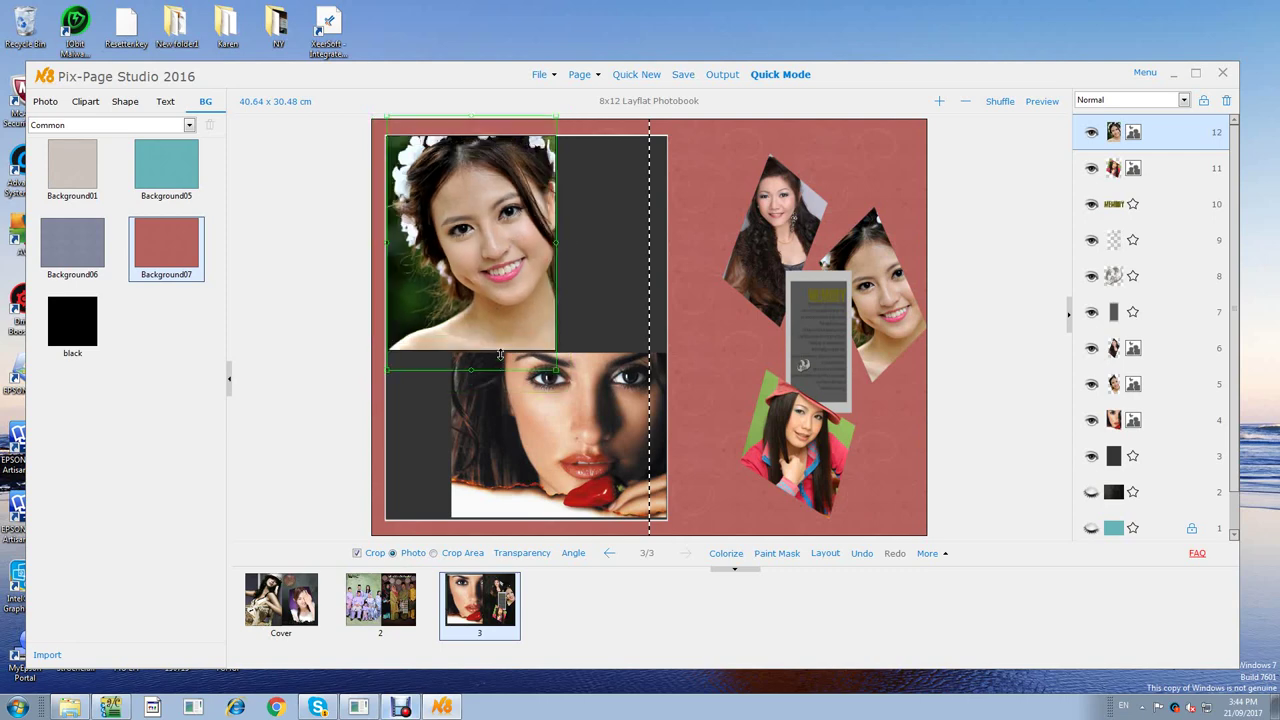
Narrow the dark panel on page 3 so its right edge meets the spread's center fold.
{"action": "left_click", "coordinate": [650, 255]}
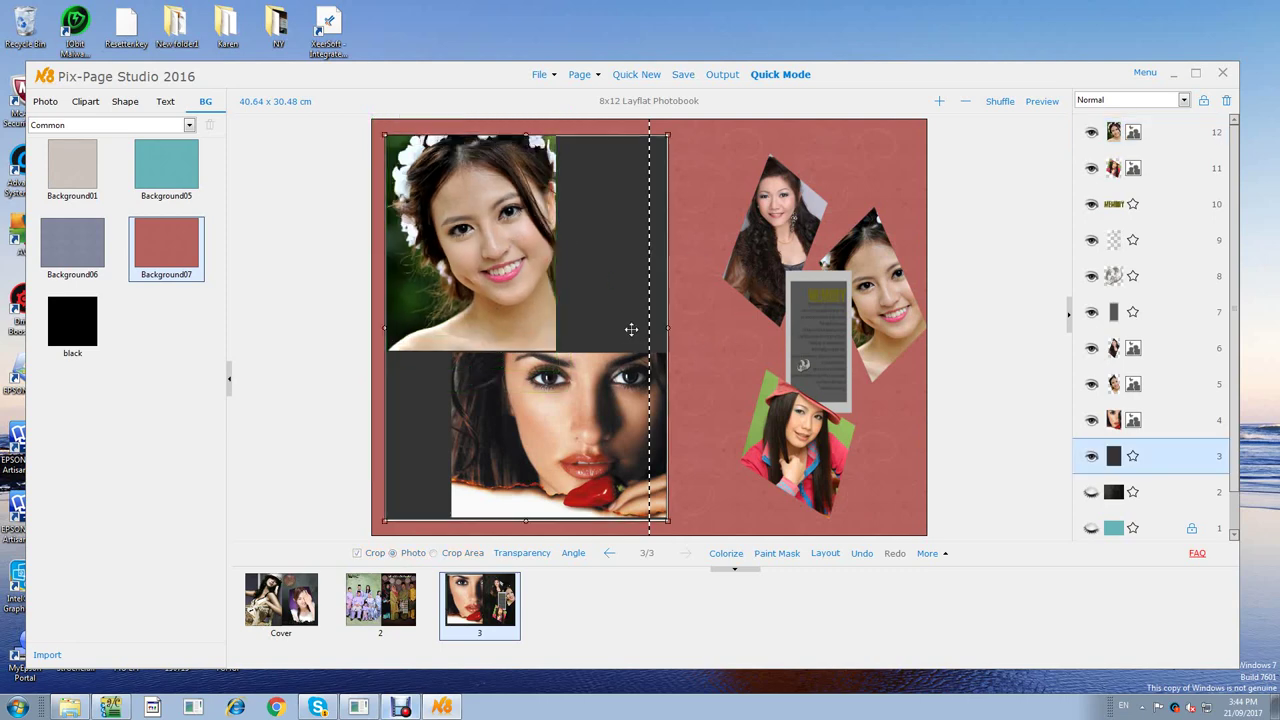
{"action": "left_click_drag", "start_coordinate": [665, 285], "coordinate": [650, 286]}
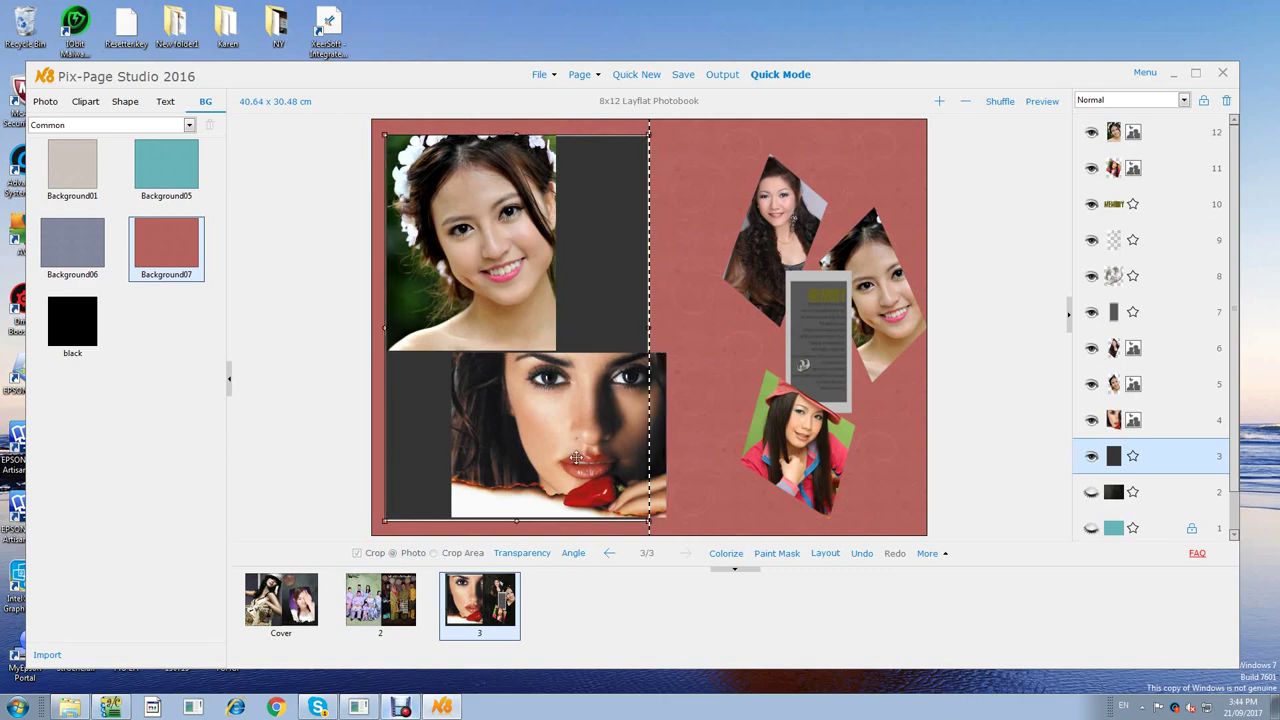
{"action": "left_click", "coordinate": [445, 466]}
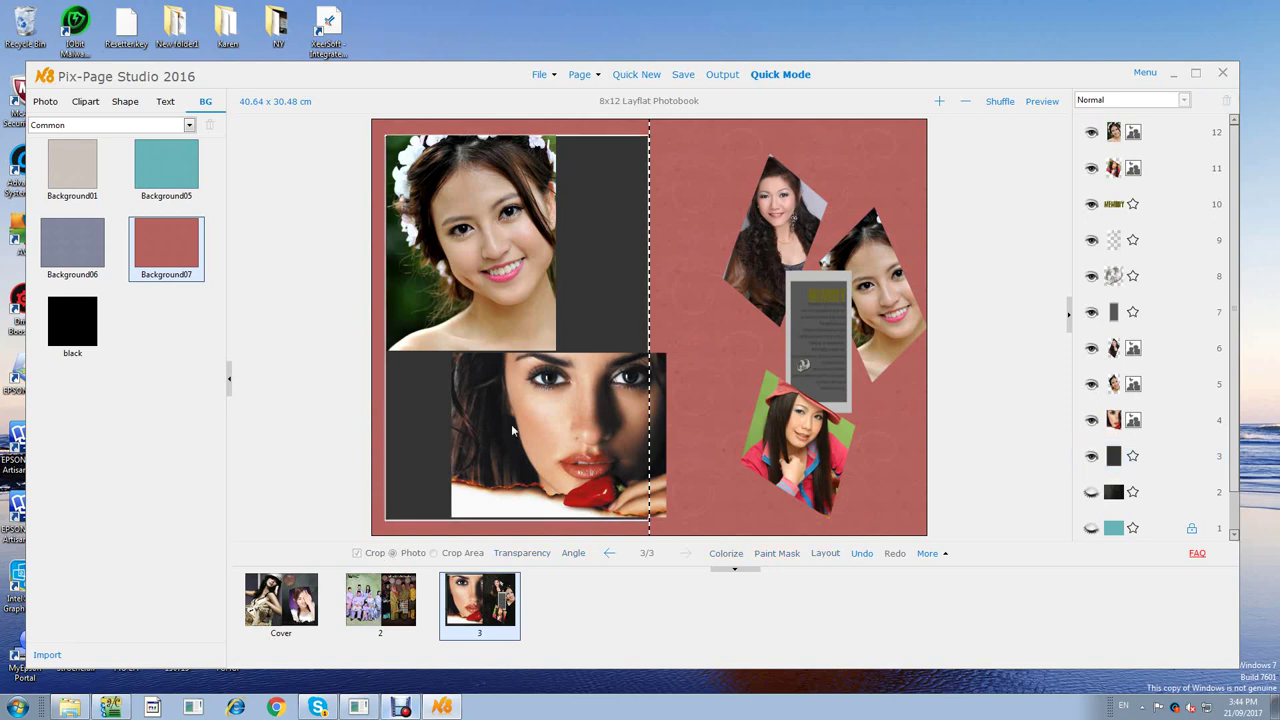
Move and shrink the close-up portrait to fit the dark panel's lower-right corner, and extend its crop area up to the flower-crown portrait.
{"action": "left_click", "coordinate": [626, 418]}
{"action": "left_click_drag", "start_coordinate": [592, 428], "coordinate": [506, 447]}
{"action": "left_click", "coordinate": [357, 553]}
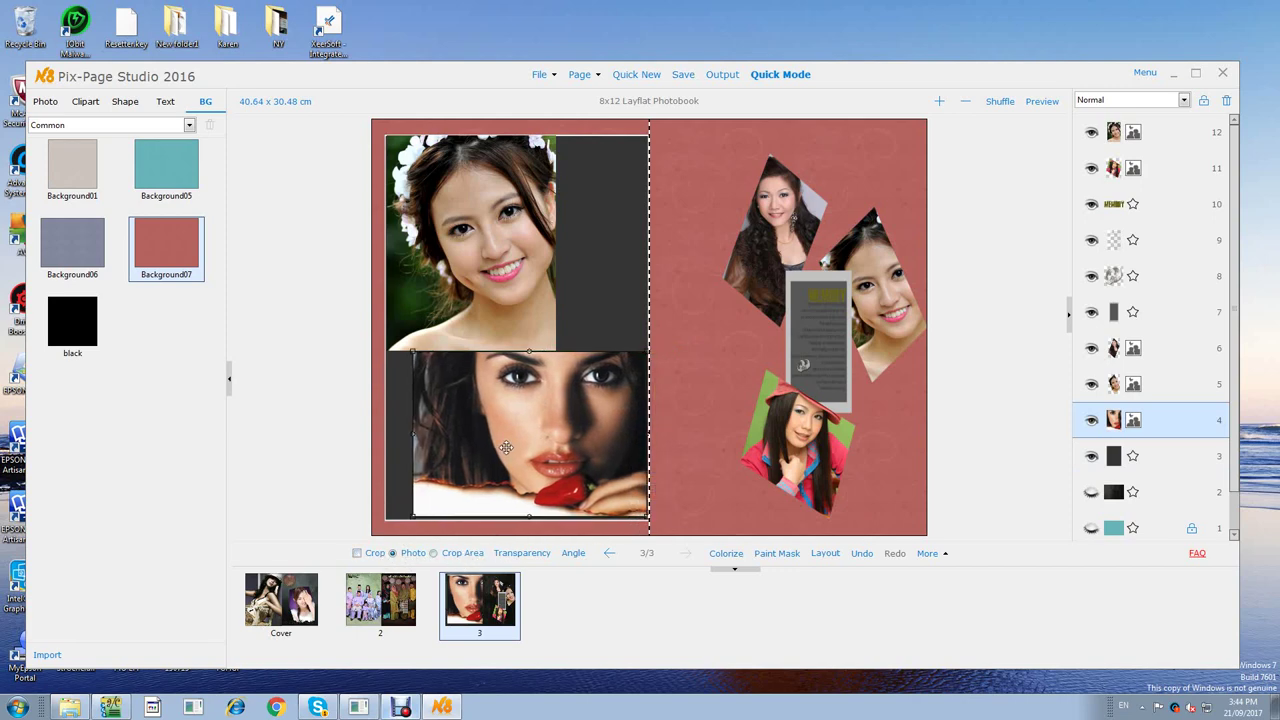
{"action": "left_click_drag", "start_coordinate": [412, 456], "coordinate": [443, 456]}
{"action": "left_click_drag", "start_coordinate": [527, 417], "coordinate": [527, 420]}
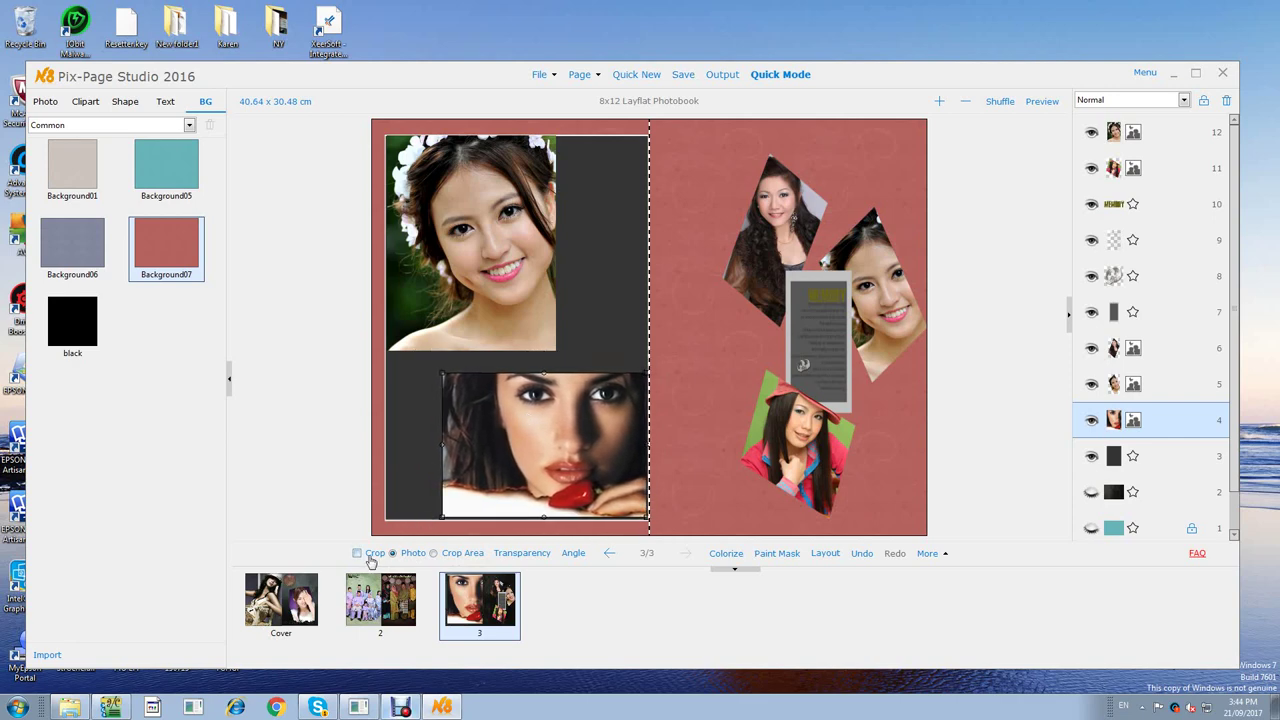
{"action": "left_click", "coordinate": [433, 553]}
{"action": "left_click_drag", "start_coordinate": [569, 372], "coordinate": [563, 350]}
Toggle the dark panel layer's visibility to compare the spread with and without it.
{"action": "left_click", "coordinate": [588, 282]}
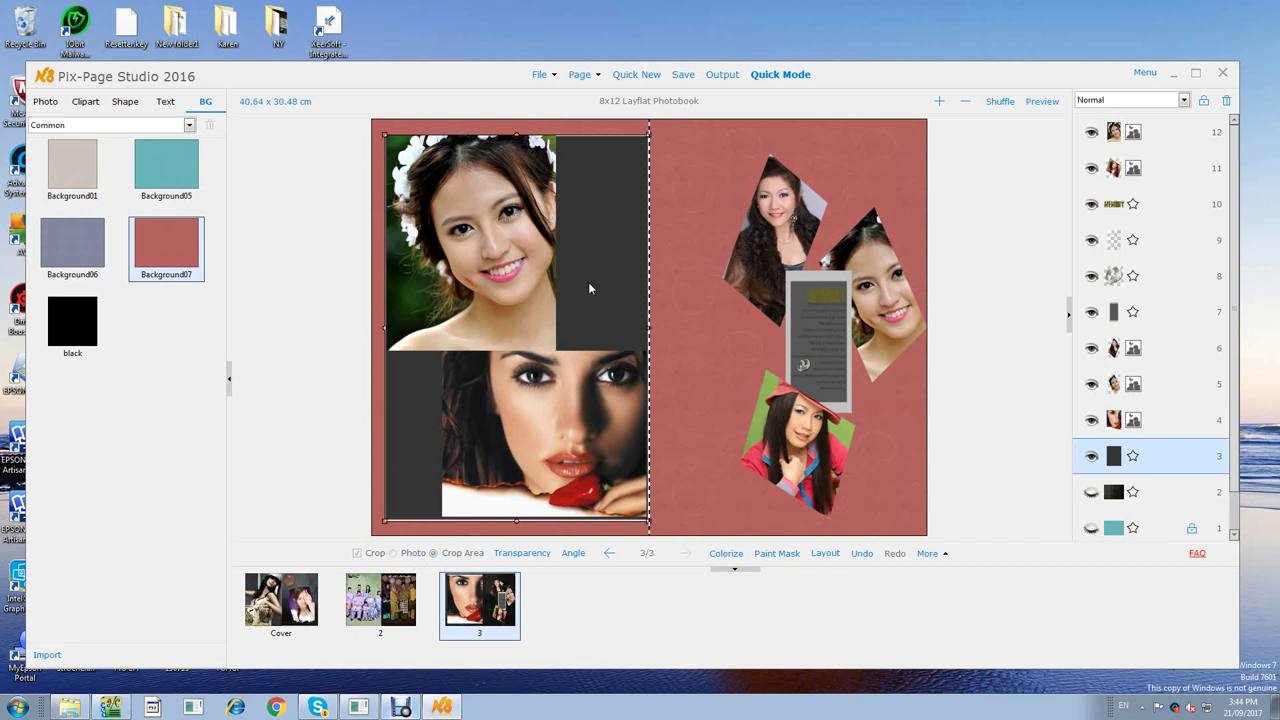
{"action": "left_click", "coordinate": [1091, 456]}
{"action": "left_click", "coordinate": [1091, 456]}
{"action": "left_click", "coordinate": [1091, 456]}
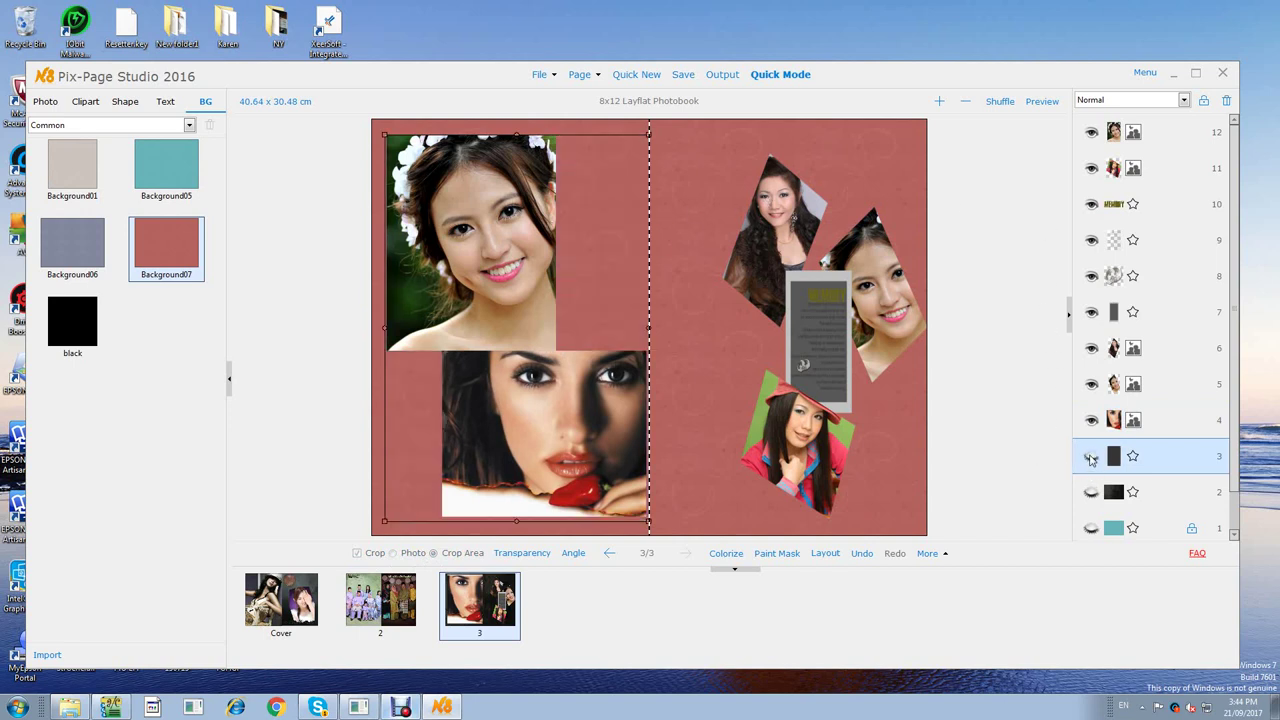
{"action": "left_click", "coordinate": [1091, 456]}
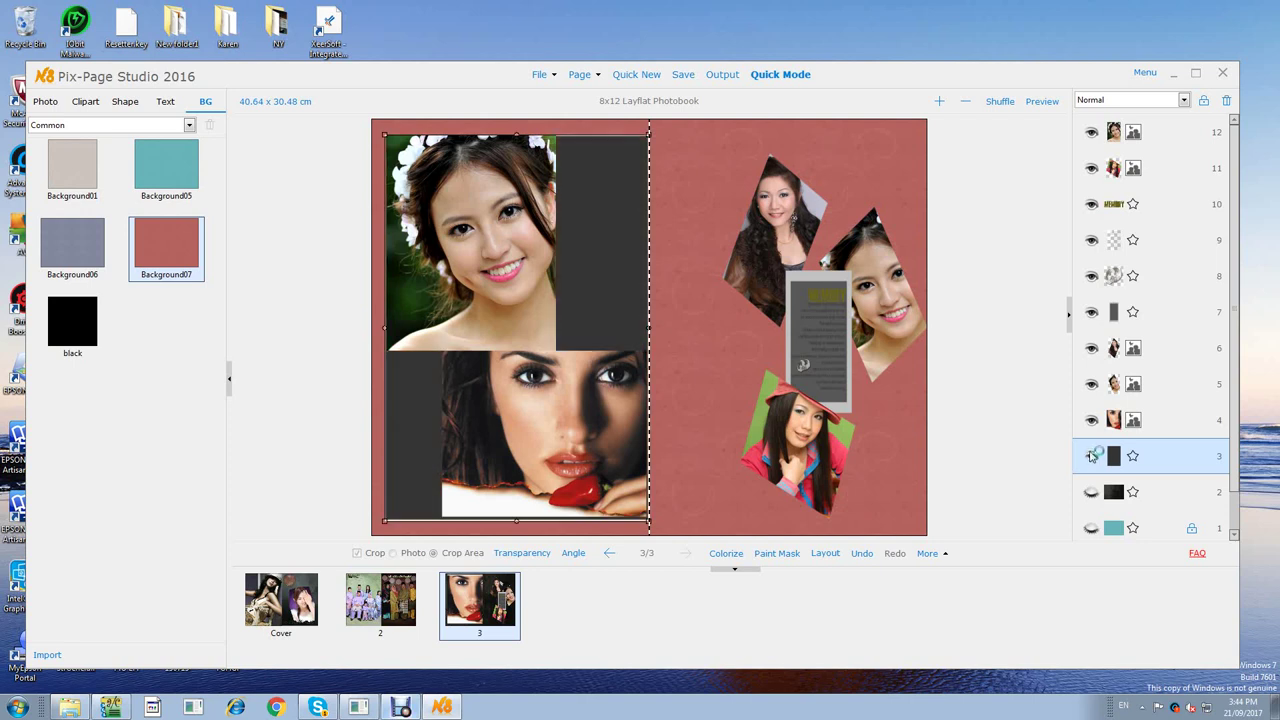
{"action": "left_click", "coordinate": [692, 280]}
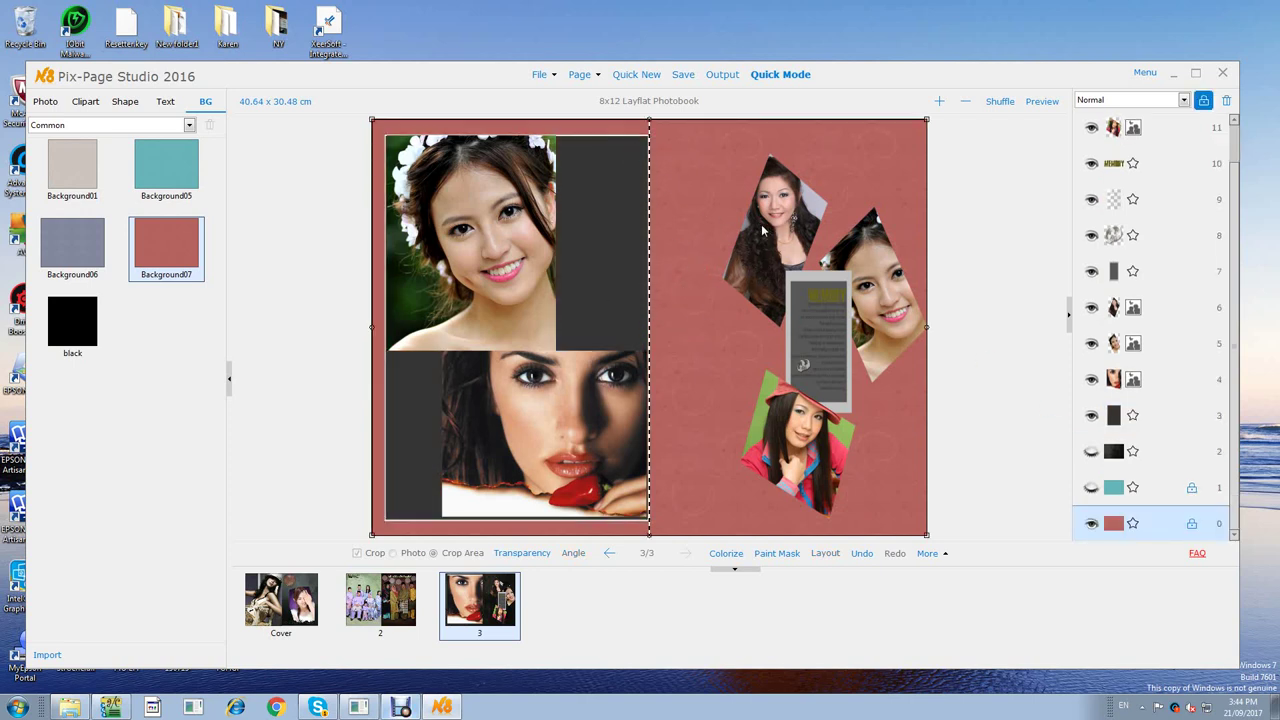
{"action": "left_click", "coordinate": [1092, 280]}
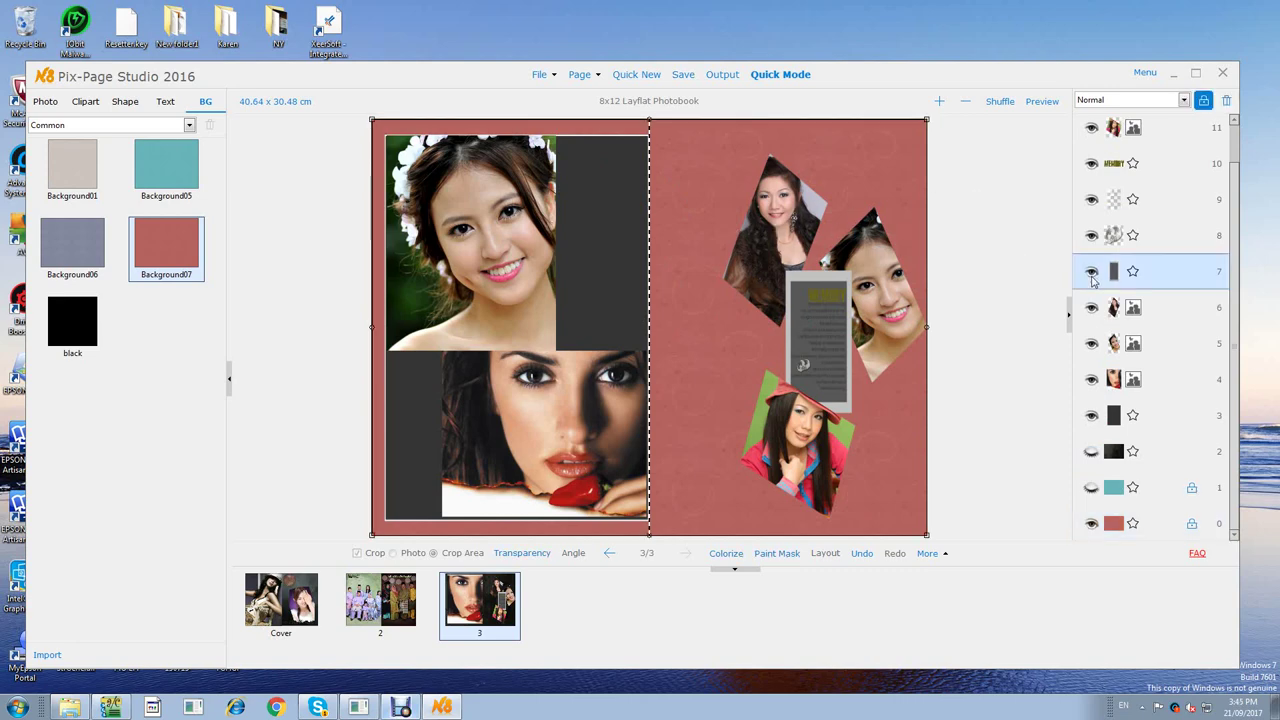
Remove the crop from the long-haired woman's tilted photo, enlarge and rotate it, and place it in the right page's upper-left corner.
{"action": "left_click_drag", "start_coordinate": [772, 304], "coordinate": [762, 252]}
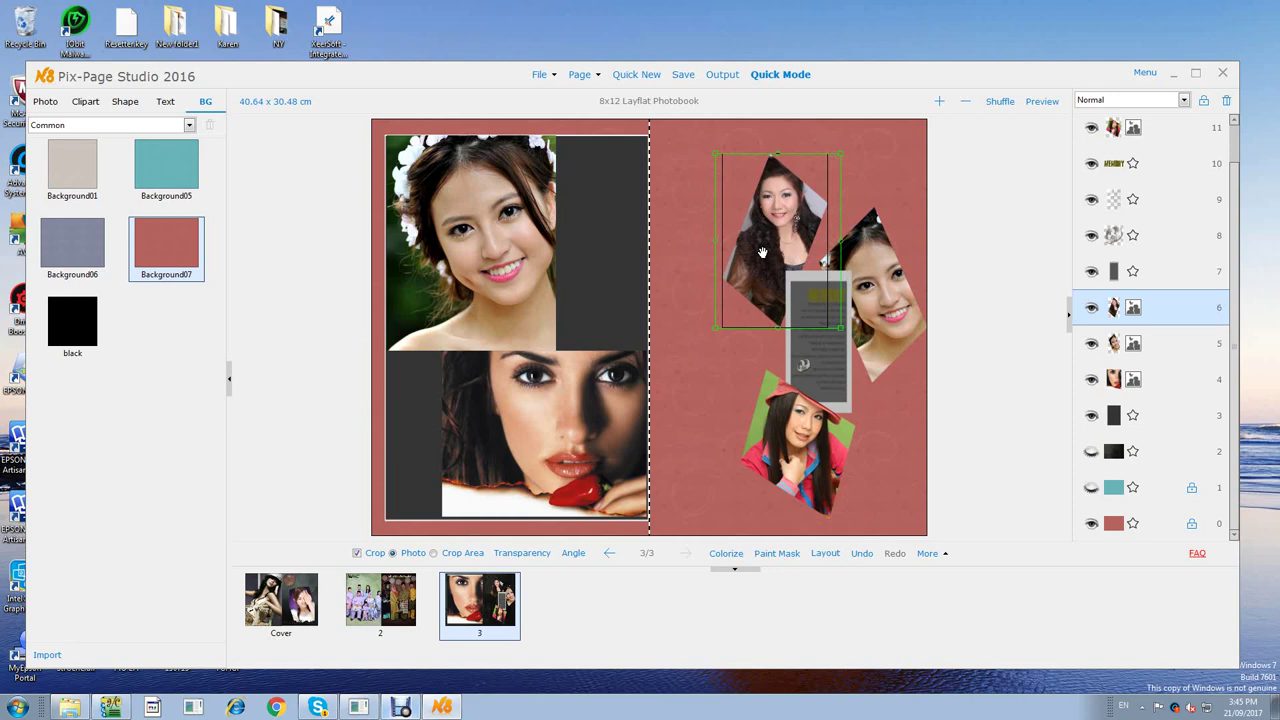
{"action": "left_click", "coordinate": [366, 553]}
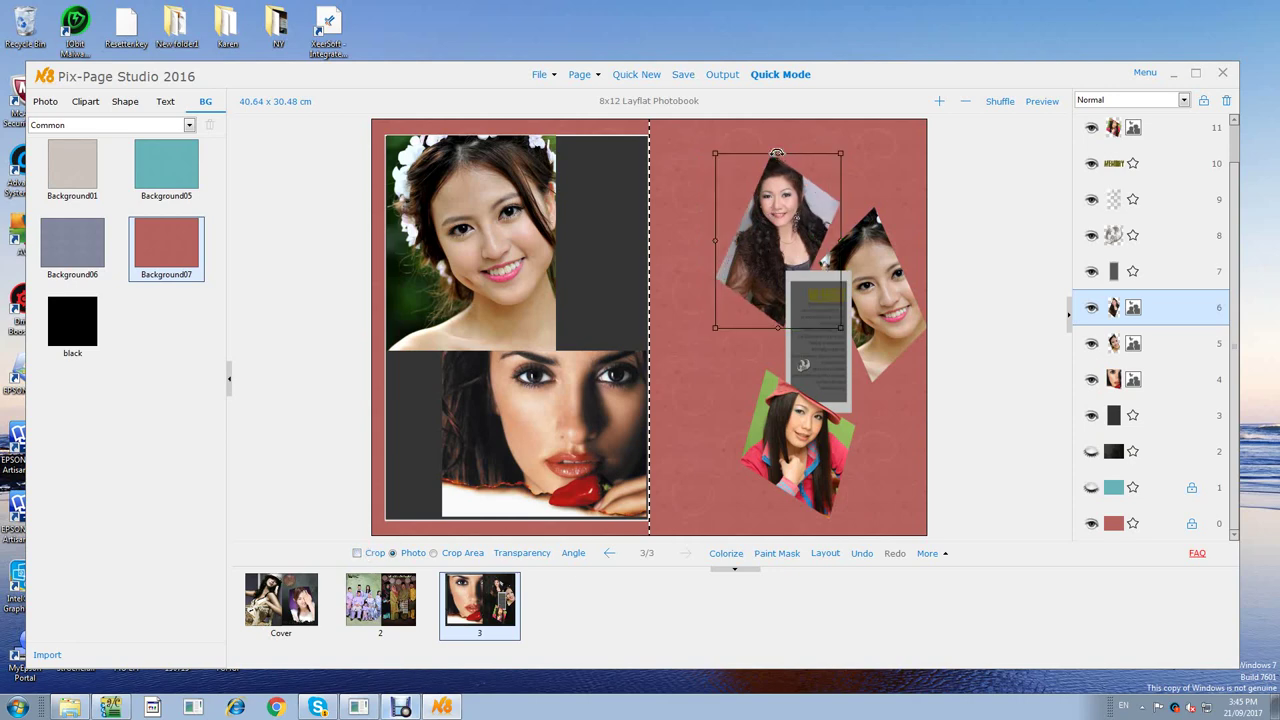
{"action": "left_click_drag", "start_coordinate": [776, 153], "coordinate": [749, 147]}
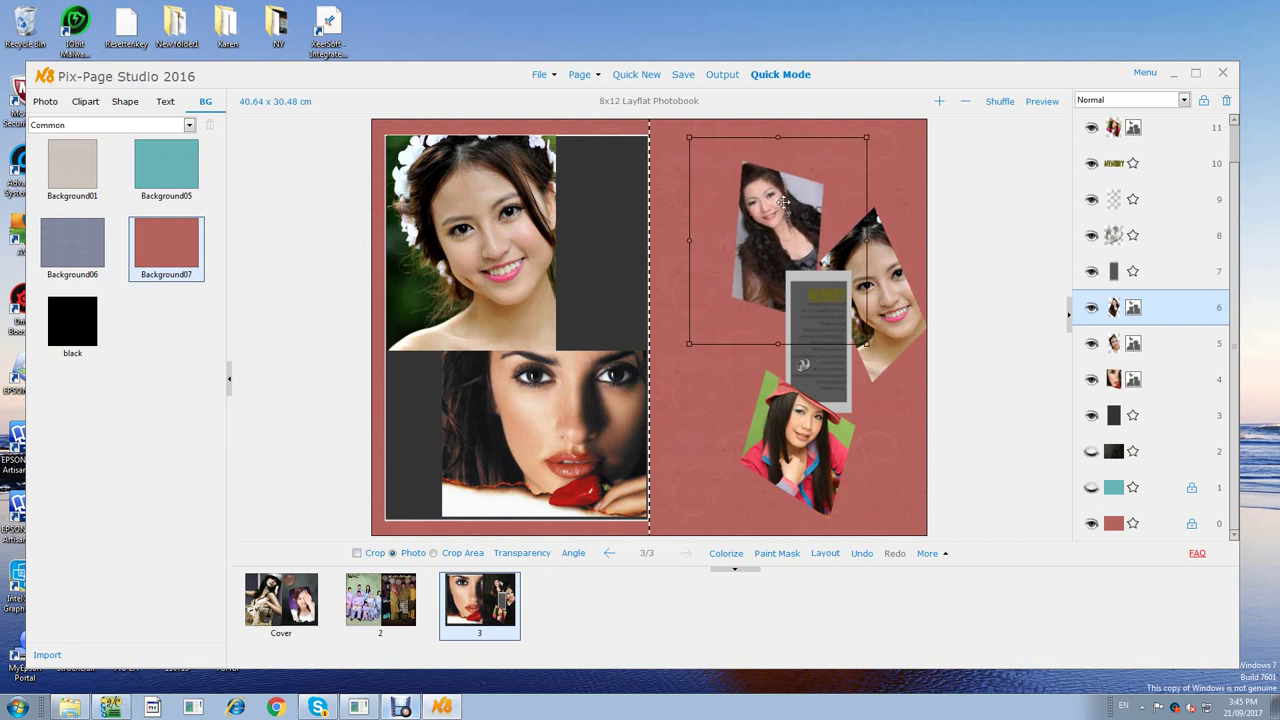
{"action": "left_click_drag", "start_coordinate": [784, 203], "coordinate": [726, 183]}
{"action": "scroll", "coordinate": [726, 185], "scroll_direction": "up", "scroll_amount": 4}
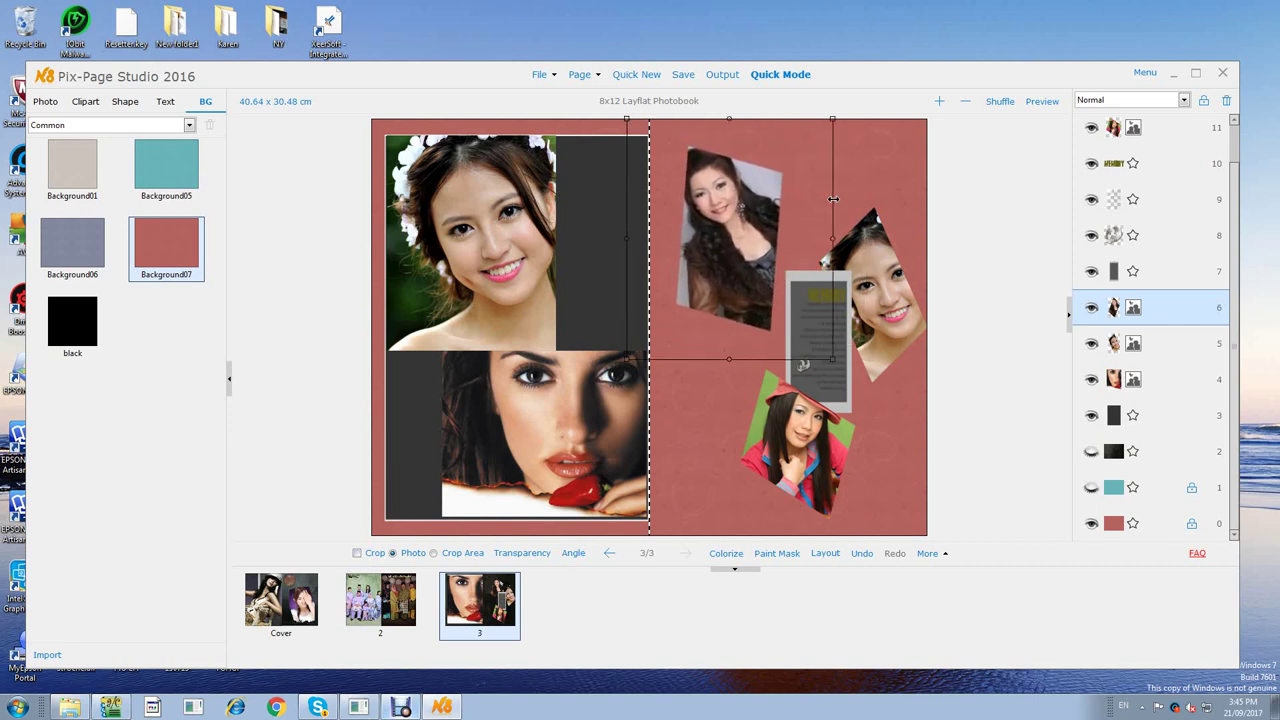
{"action": "left_click_drag", "start_coordinate": [748, 230], "coordinate": [746, 210]}
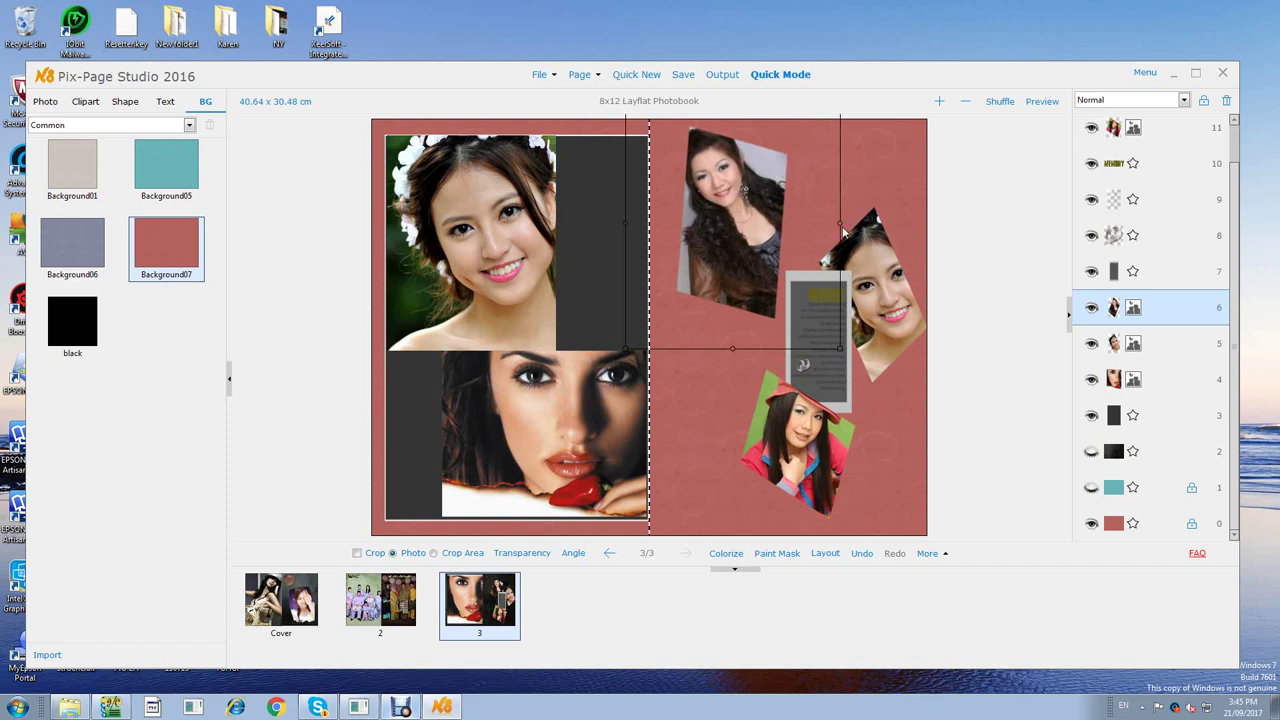
{"action": "left_click_drag", "start_coordinate": [843, 231], "coordinate": [826, 259]}
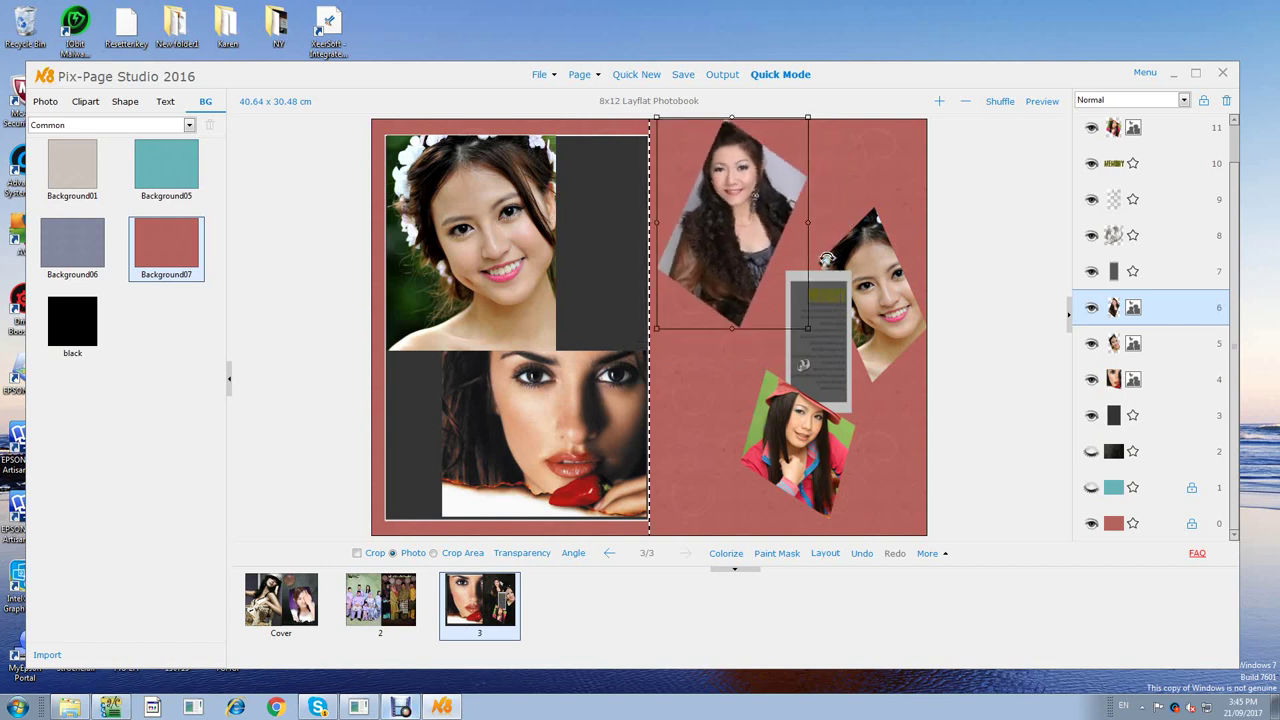
{"action": "left_click_drag", "start_coordinate": [754, 214], "coordinate": [748, 212]}
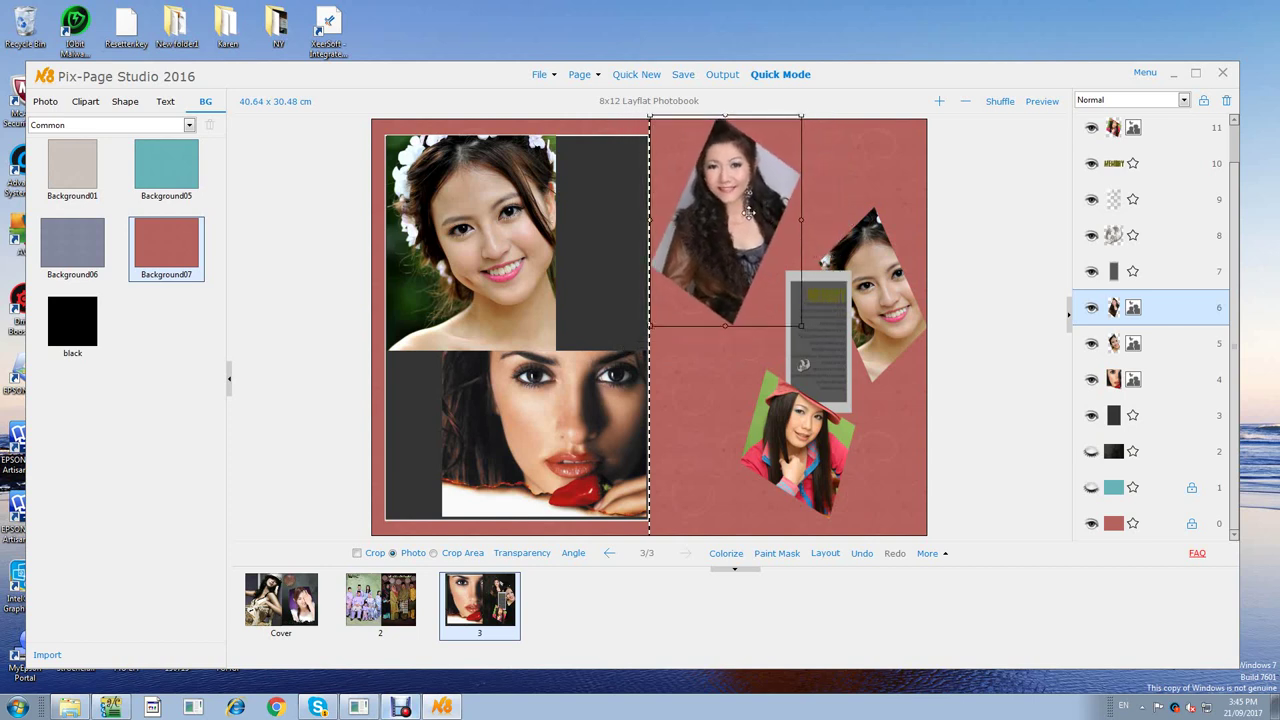
Remove the crop from the tilted flower-crown photo, enlarge it slightly, and place it in the right page's upper-right corner.
{"action": "left_click", "coordinate": [882, 274]}
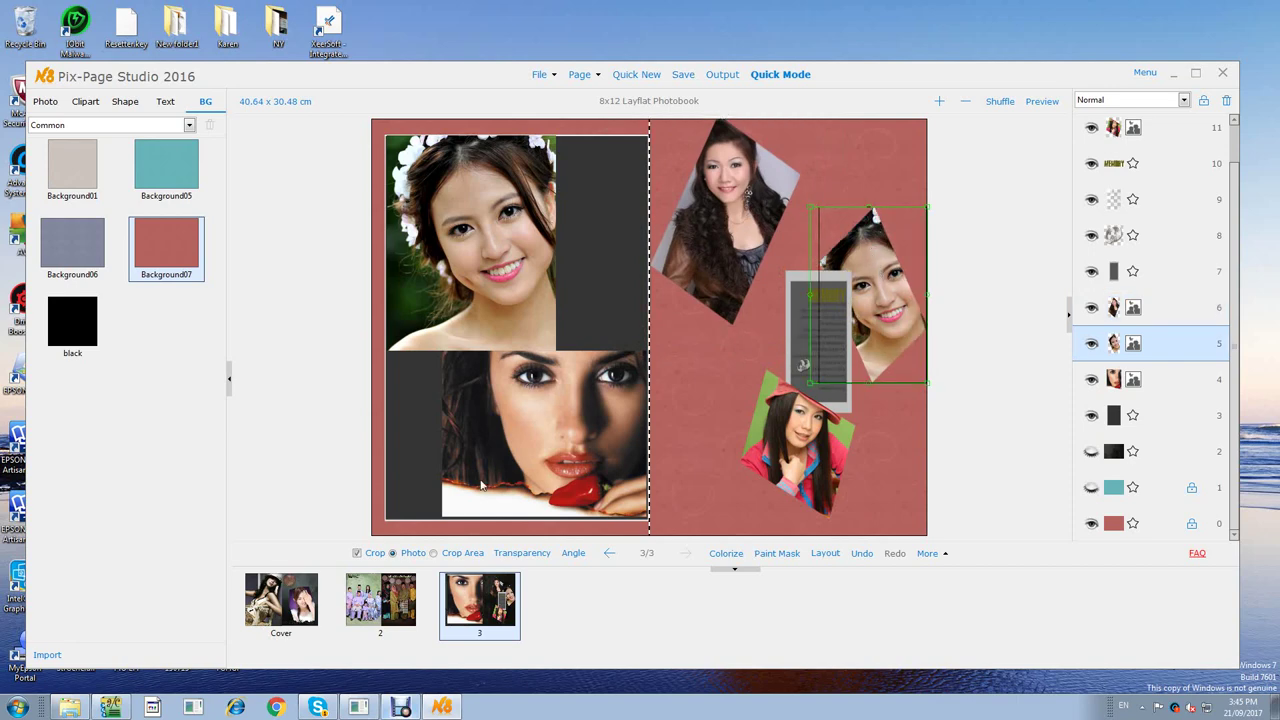
{"action": "left_click", "coordinate": [357, 553]}
{"action": "left_click_drag", "start_coordinate": [902, 268], "coordinate": [910, 205]}
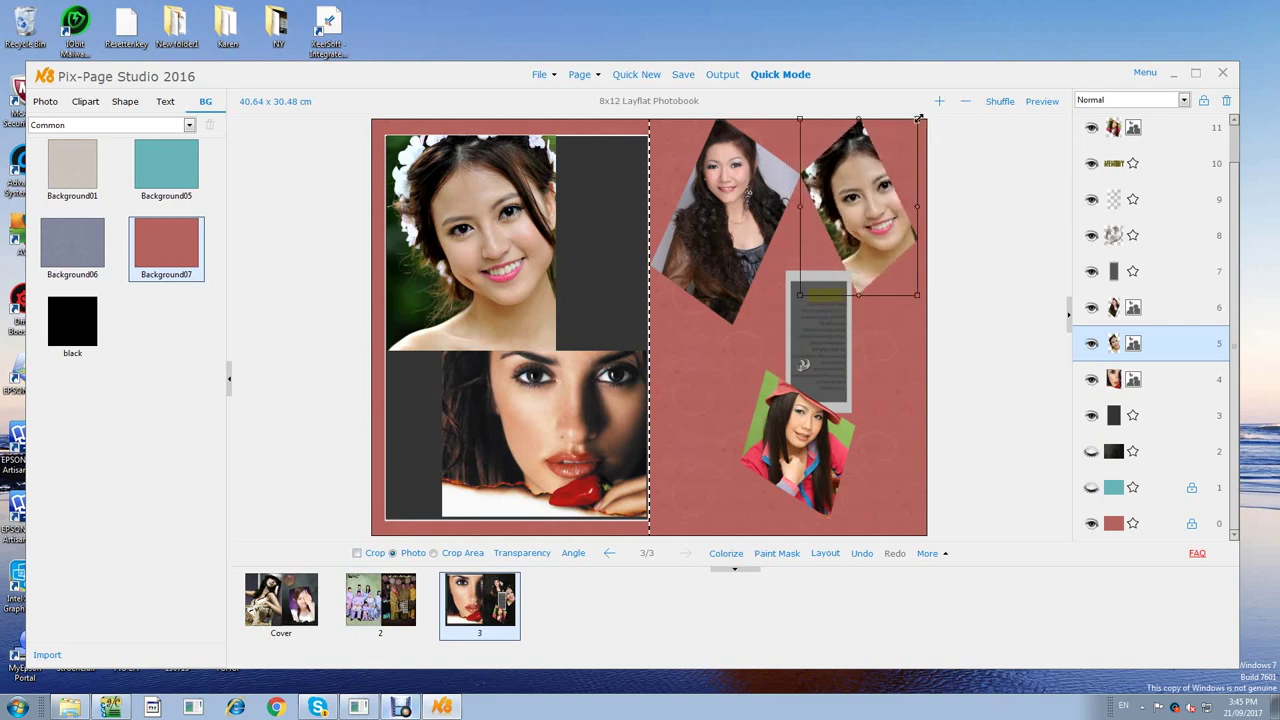
{"action": "left_click_drag", "start_coordinate": [918, 120], "coordinate": [926, 113]}
{"action": "mouse_move", "coordinate": [857, 209]}
{"action": "left_mouse_down"}
{"action": "mouse_move", "coordinate": [875, 210]}
{"action": "mouse_move", "coordinate": [856, 212]}
{"action": "left_mouse_up"}
{"action": "left_click", "coordinate": [866, 397]}
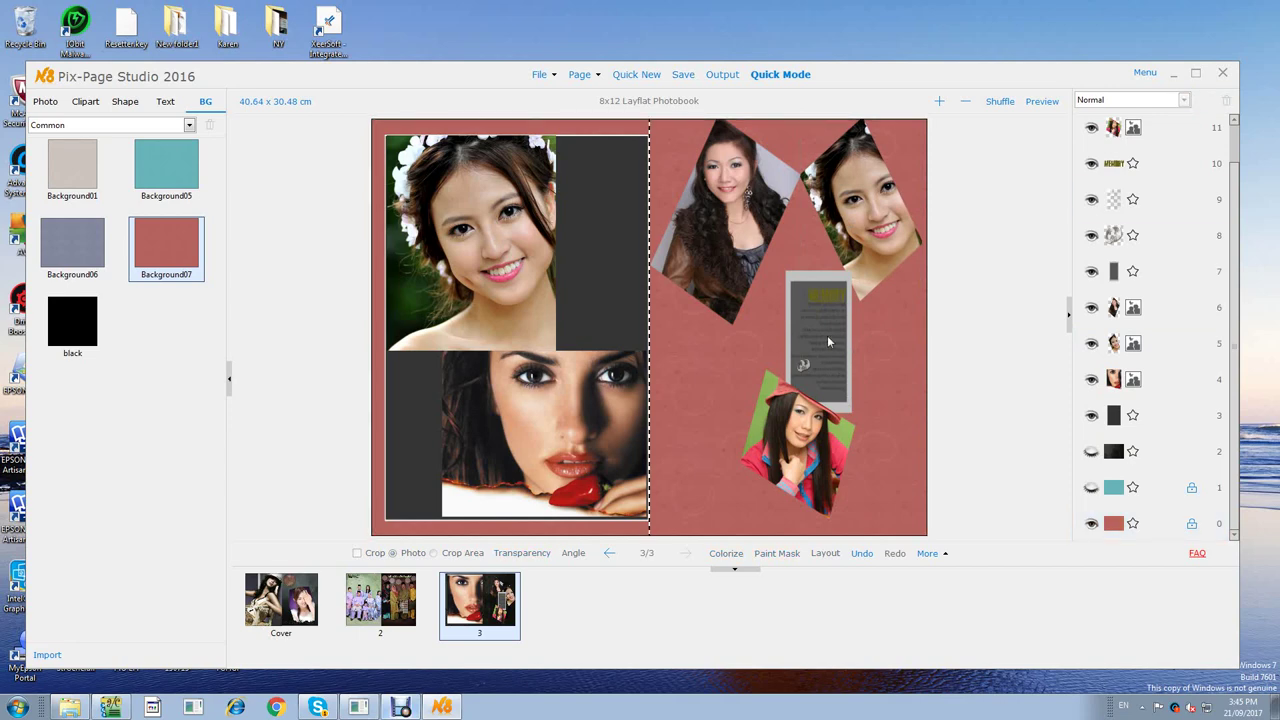
Move the small text block out of the gray frame to the right page's outer edge, inspect it up close, and hide its layer.
{"action": "left_click_drag", "start_coordinate": [827, 335], "coordinate": [901, 363]}
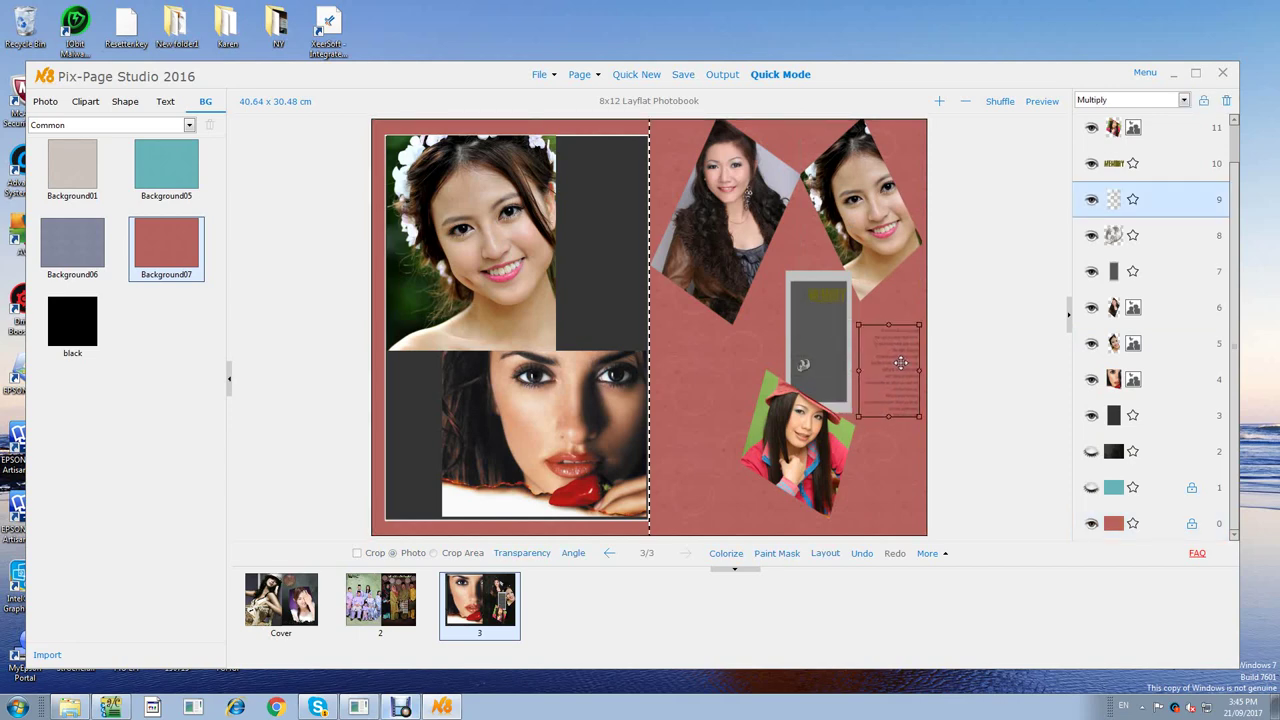
{"action": "right_click", "coordinate": [901, 363]}
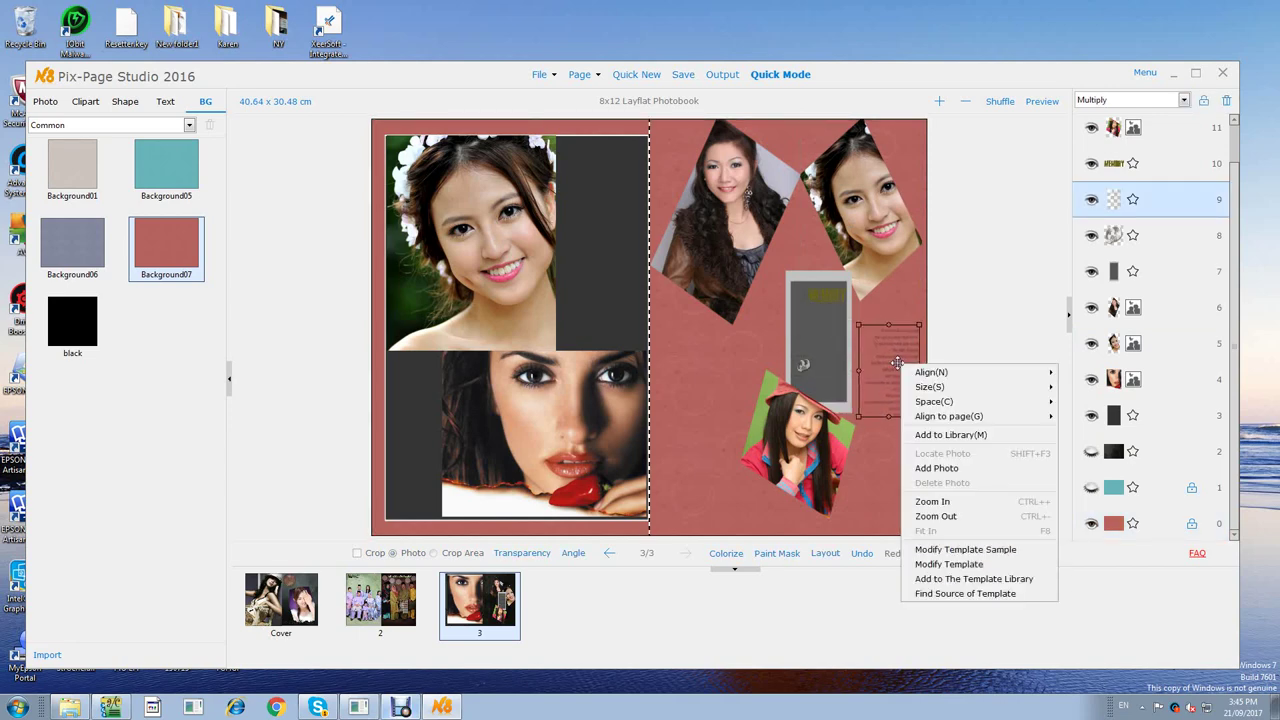
{"action": "left_click", "coordinate": [918, 501]}
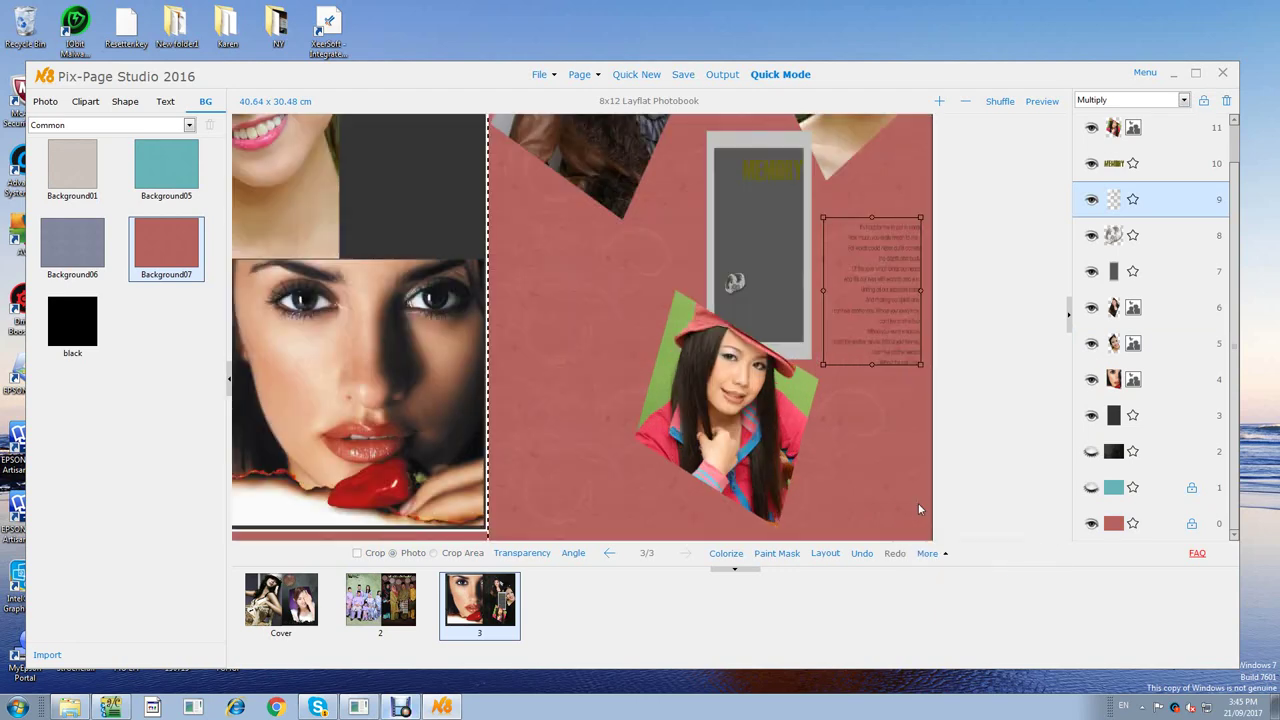
{"action": "right_click", "coordinate": [897, 338]}
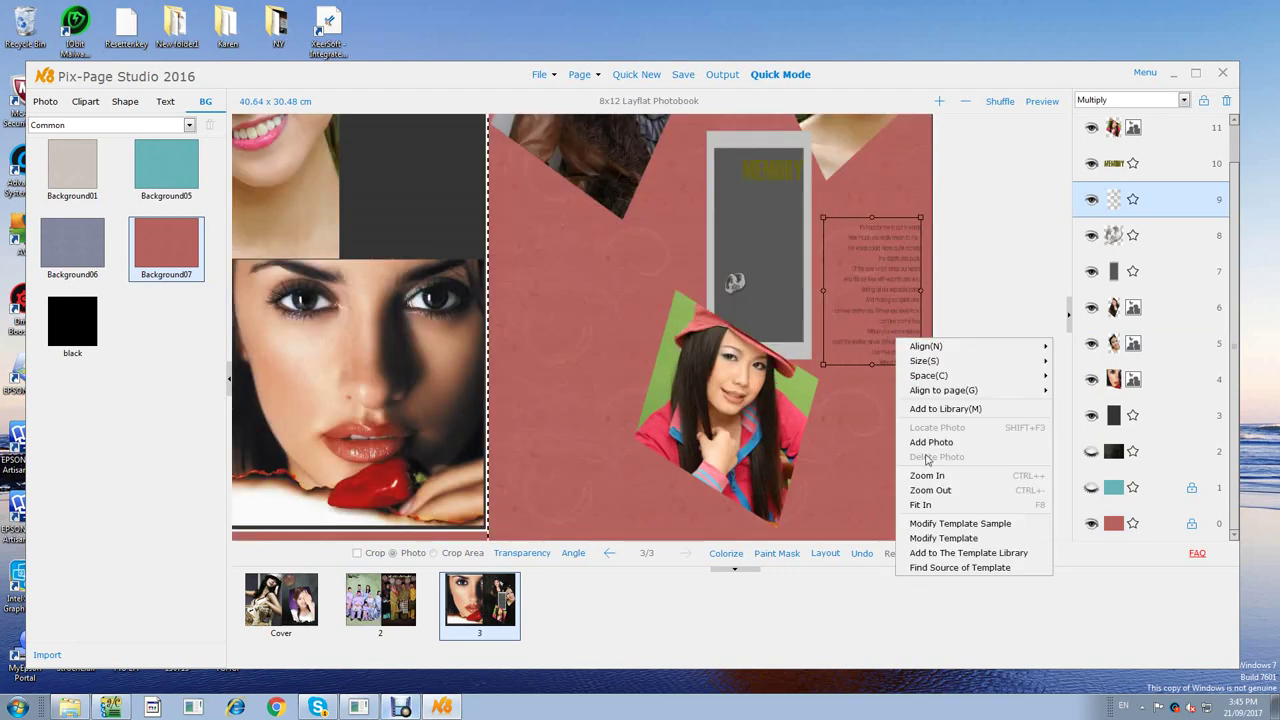
{"action": "left_click", "coordinate": [930, 490]}
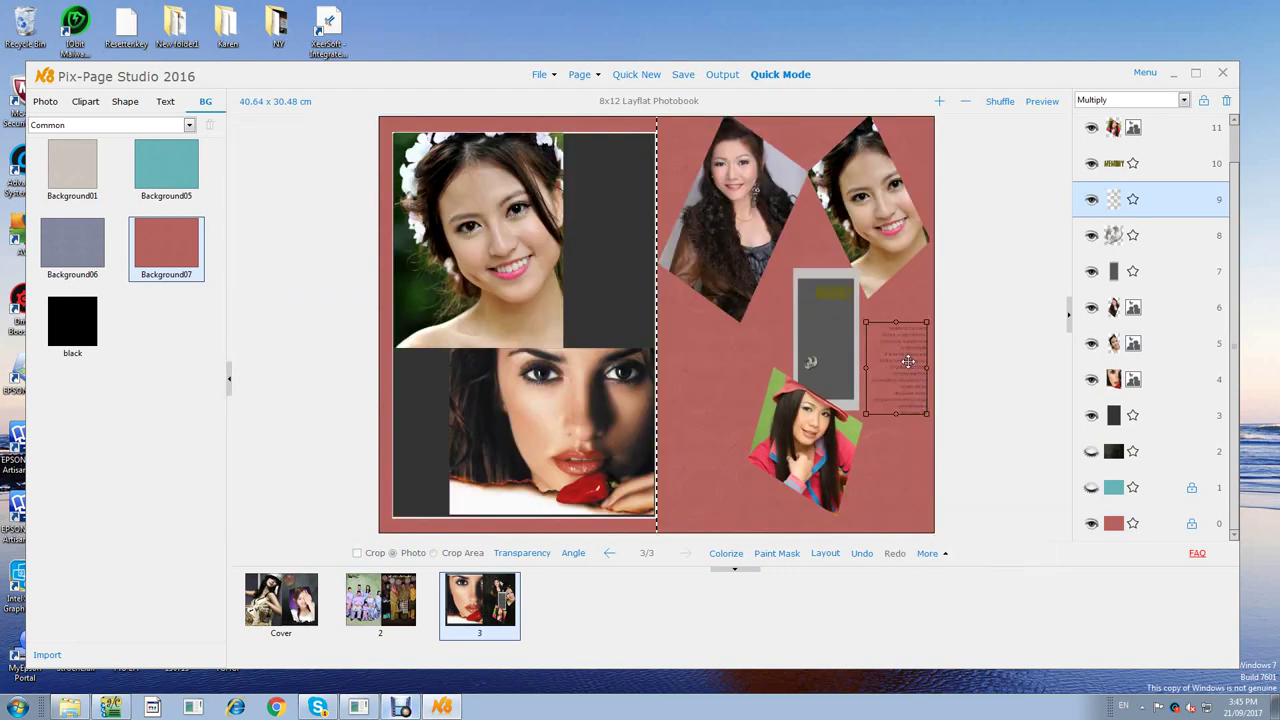
{"action": "left_click_drag", "start_coordinate": [907, 361], "coordinate": [904, 329]}
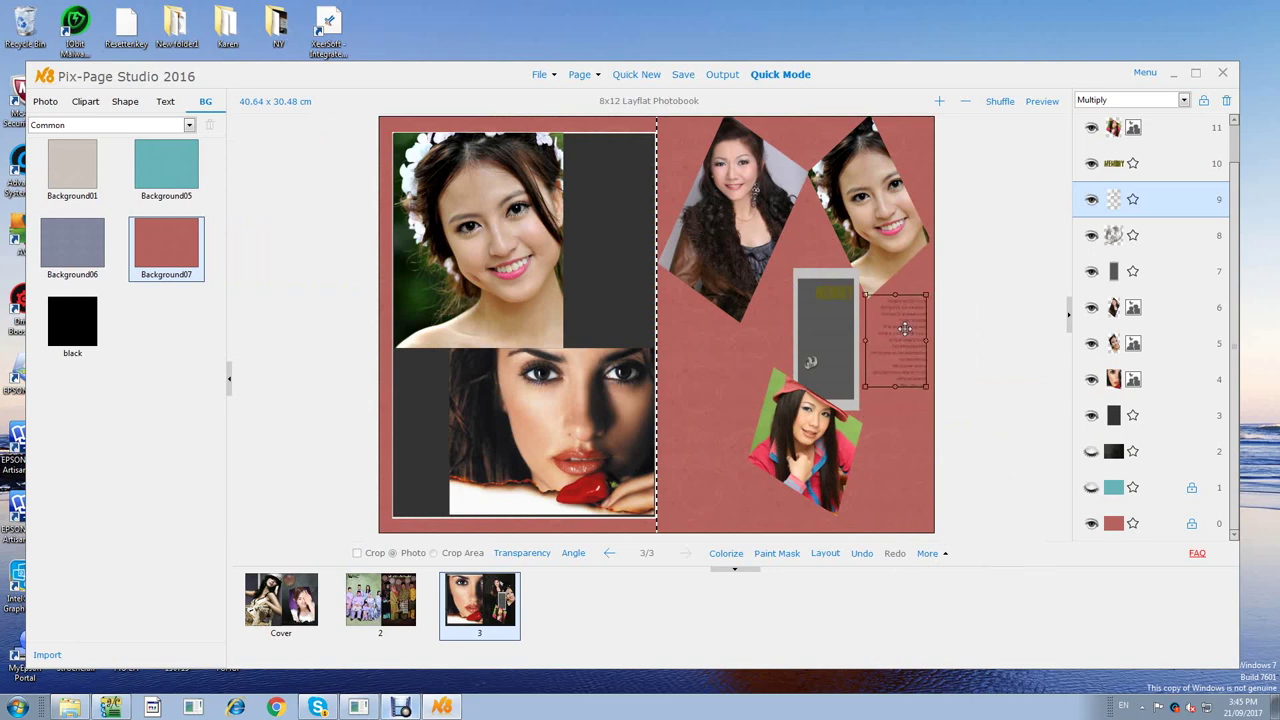
{"action": "left_click", "coordinate": [1092, 199]}
Hide the gray frame on the right page and delete its layer.
{"action": "left_click", "coordinate": [825, 313]}
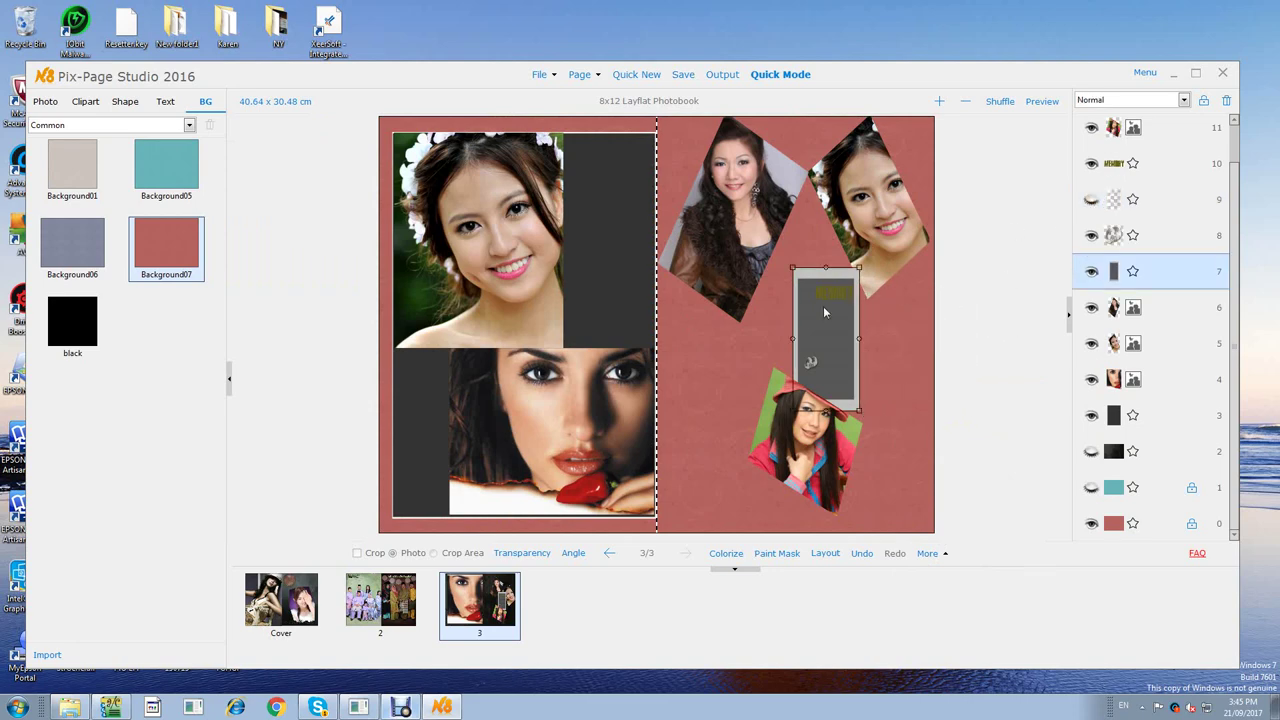
{"action": "left_click", "coordinate": [1093, 274]}
{"action": "right_click", "coordinate": [1113, 277]}
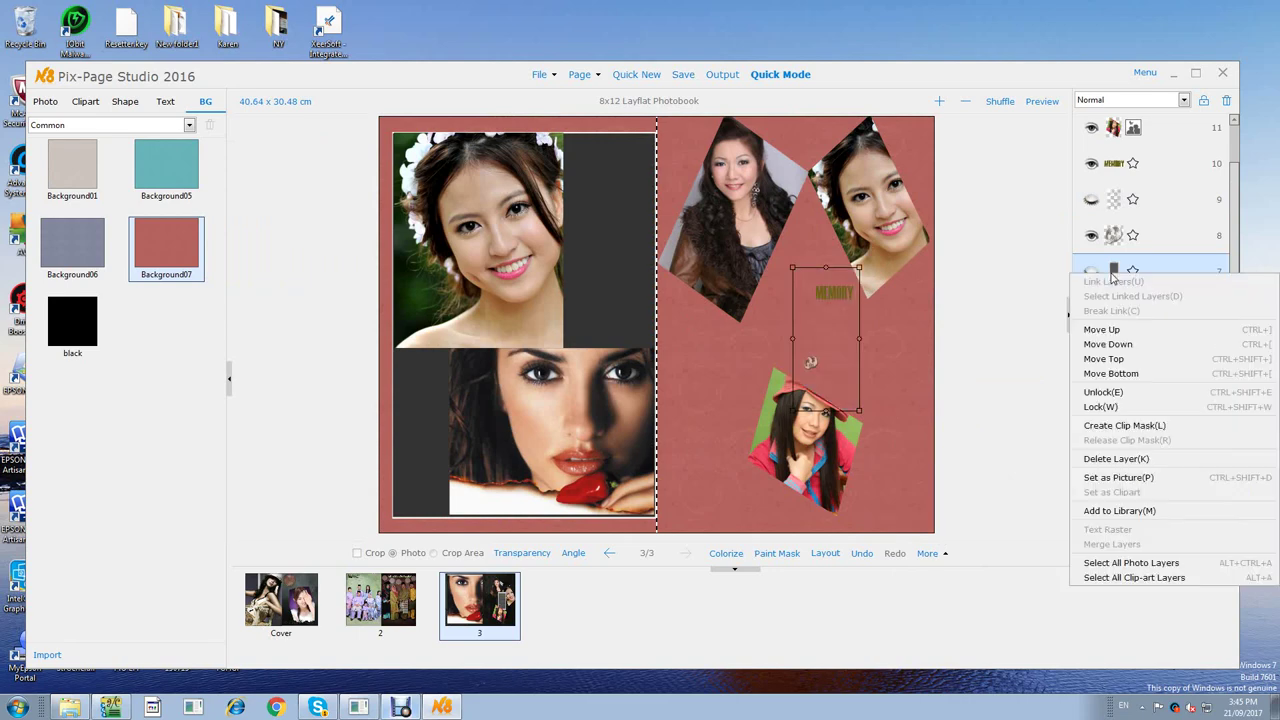
{"action": "left_click", "coordinate": [1136, 460]}
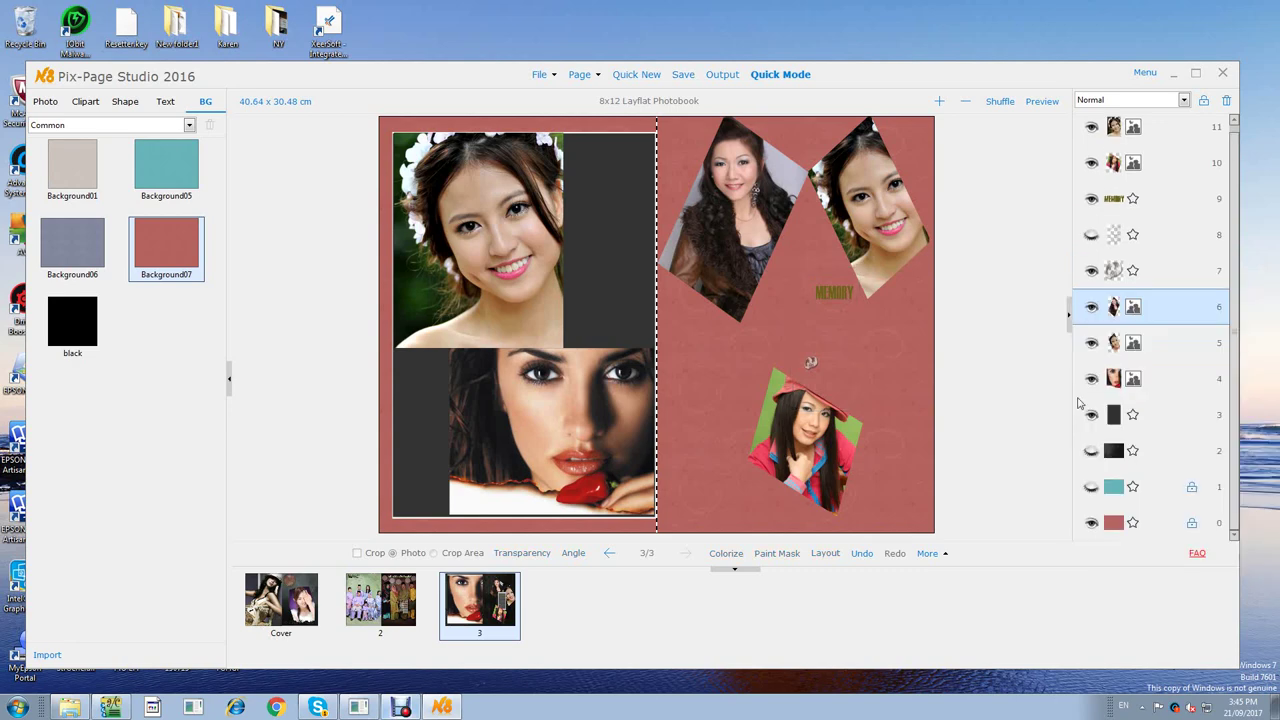
Delete the MEMORY text clipart layer from the right page.
{"action": "left_click", "coordinate": [840, 292]}
{"action": "right_click", "coordinate": [840, 292]}
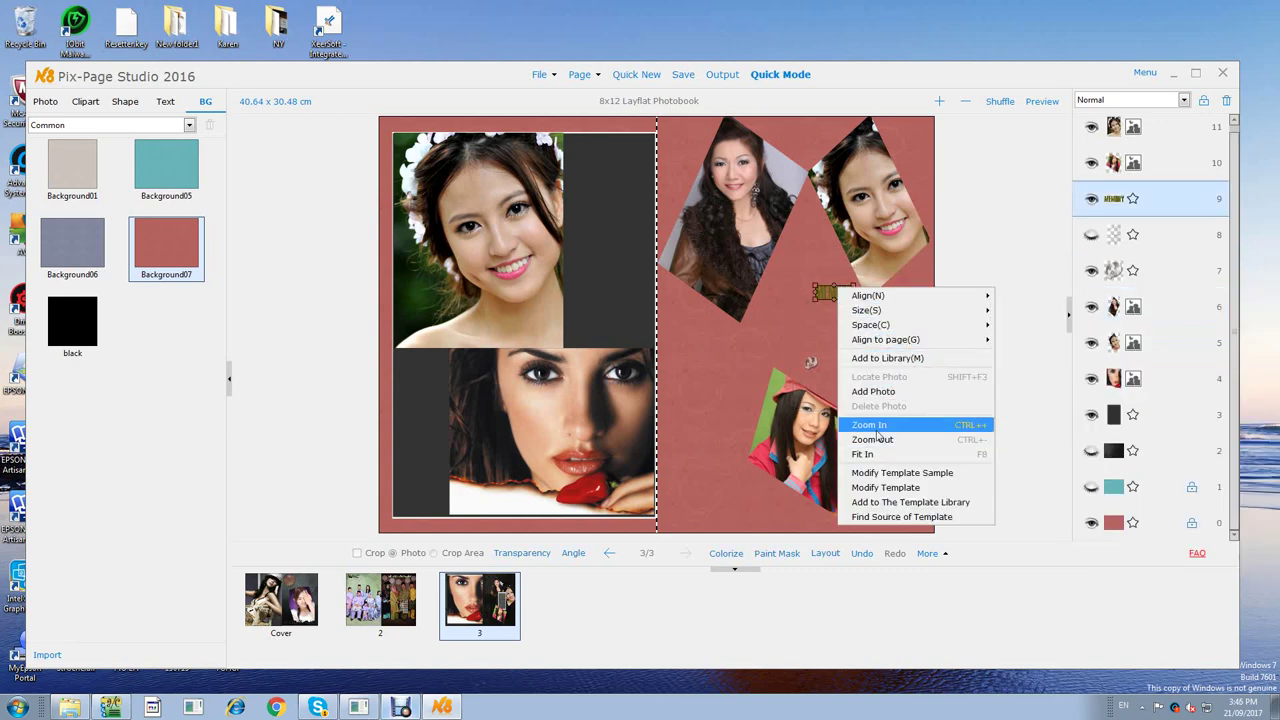
{"action": "right_click", "coordinate": [825, 289]}
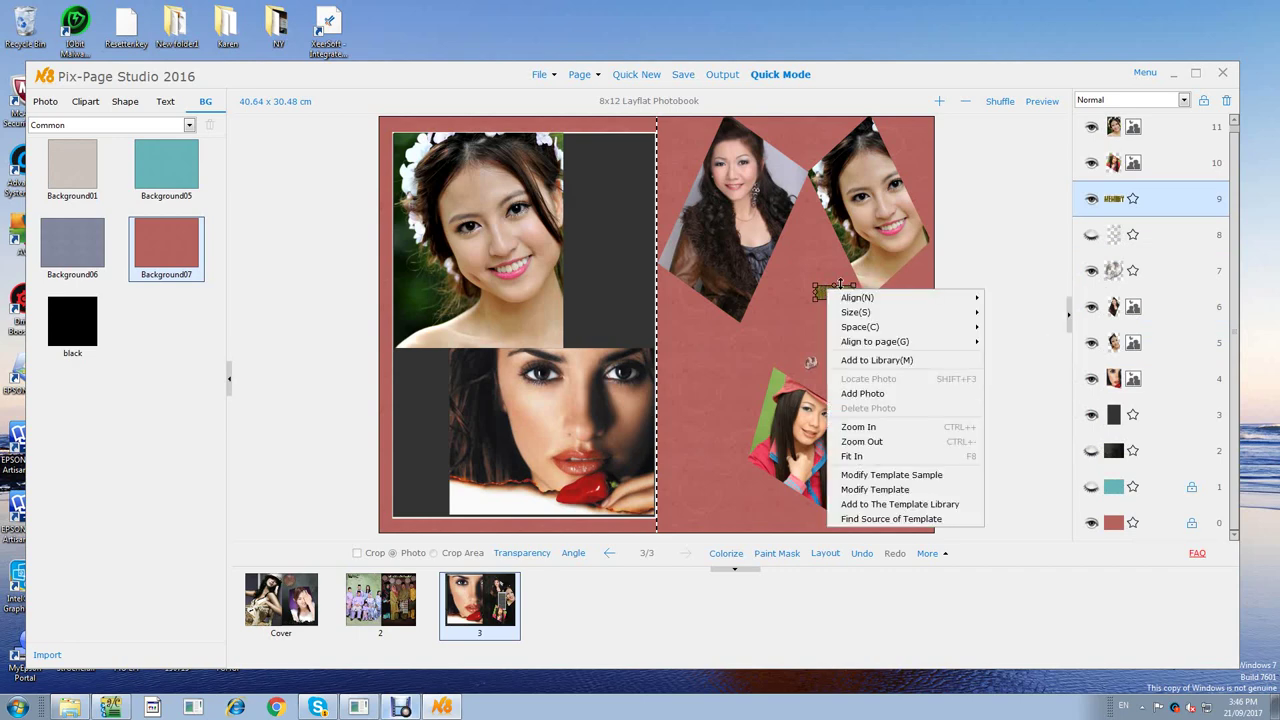
{"action": "left_click", "coordinate": [818, 293]}
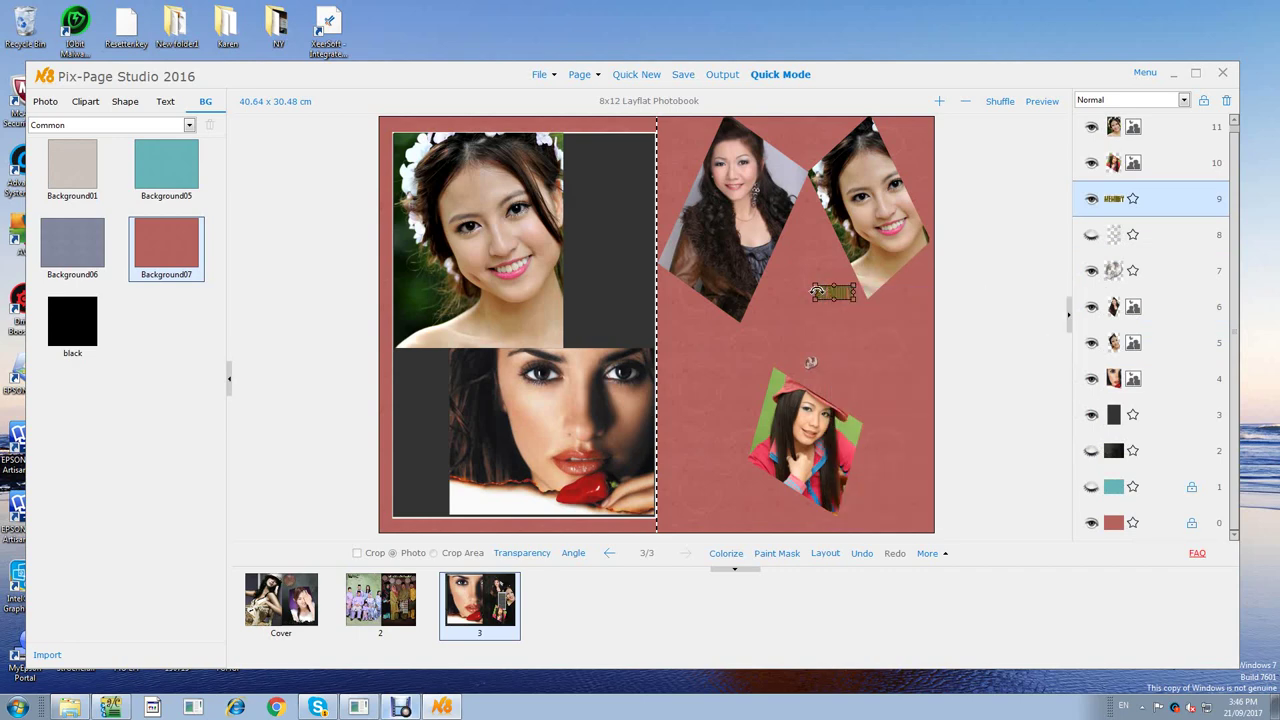
{"action": "right_click", "coordinate": [1115, 204]}
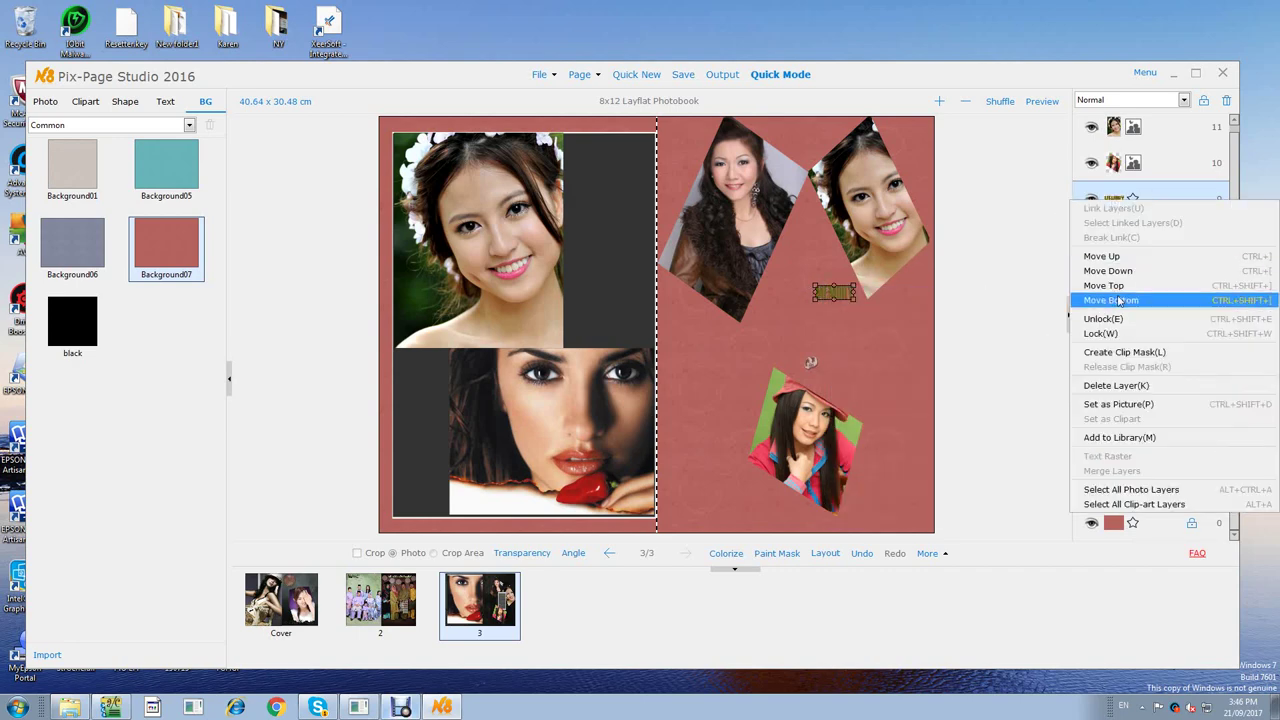
{"action": "left_click", "coordinate": [1133, 392]}
Extend the crop area of the red-capped girl's photo to show her whole cap, keeping cropping on and the photo as the edit target.
{"action": "left_click", "coordinate": [836, 432]}
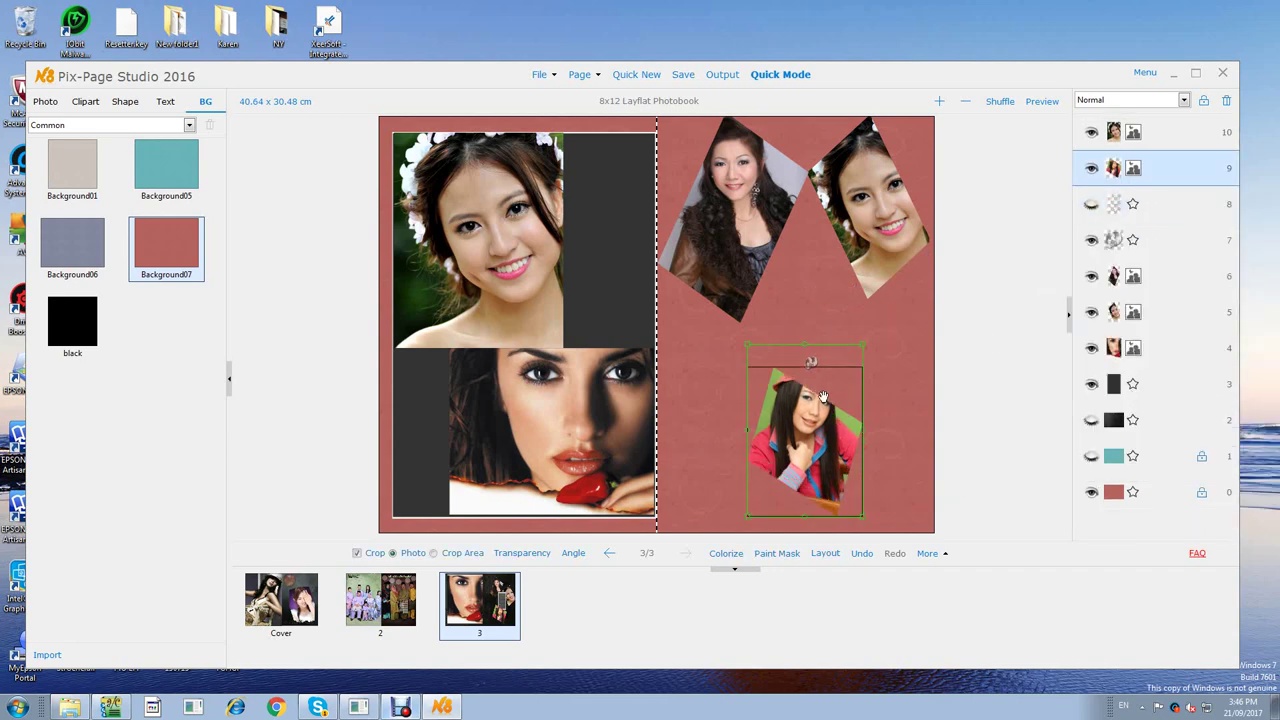
{"action": "left_click", "coordinate": [433, 555]}
{"action": "left_click", "coordinate": [357, 553]}
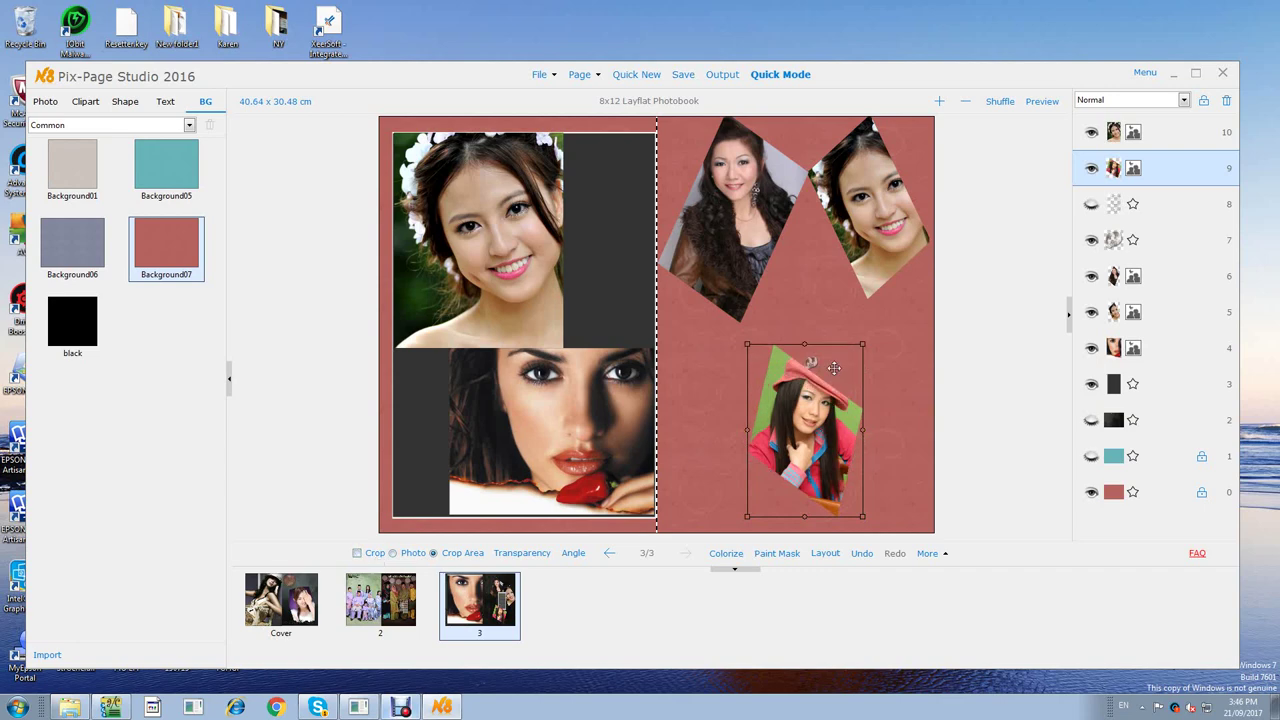
{"action": "left_click", "coordinate": [370, 557]}
{"action": "left_click", "coordinate": [403, 555]}
Set the angle of the red-capped girl's photo inside its crop to 22, and view the layout alignment options.
{"action": "left_click", "coordinate": [537, 557]}
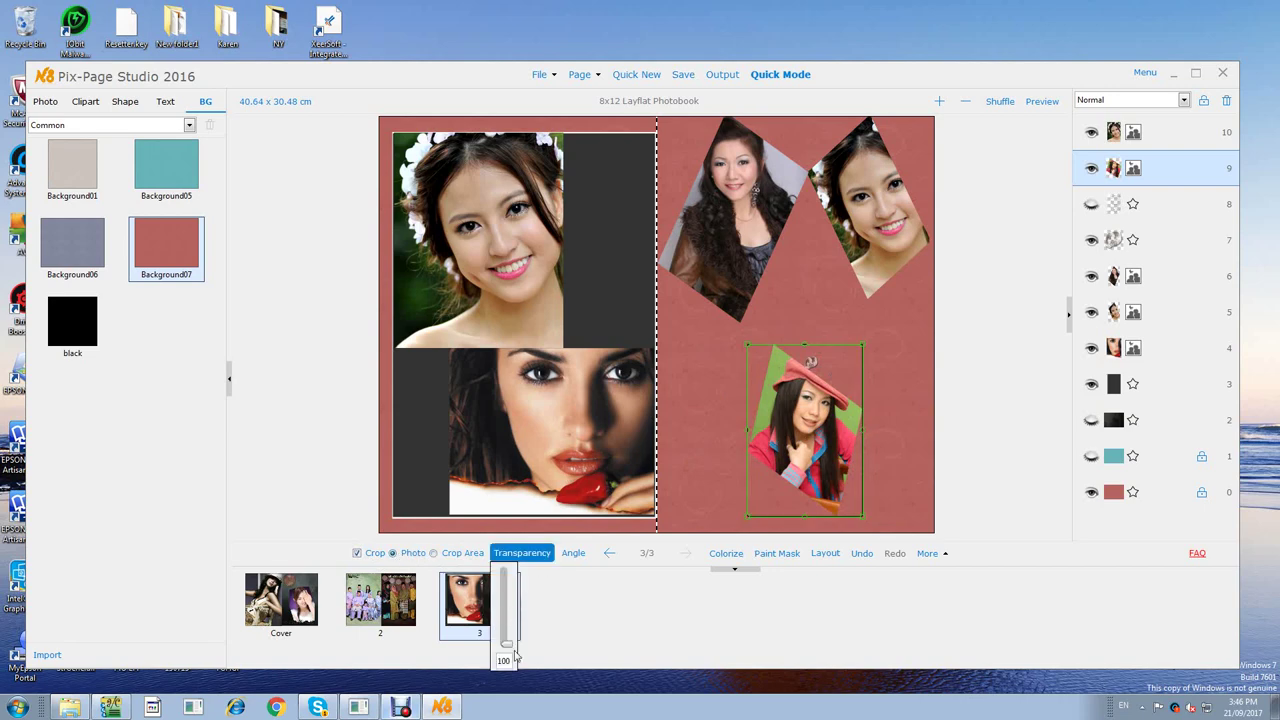
{"action": "mouse_move", "coordinate": [507, 651]}
{"action": "left_mouse_down"}
{"action": "mouse_move", "coordinate": [511, 619]}
{"action": "mouse_move", "coordinate": [507, 650]}
{"action": "left_mouse_up"}
{"action": "left_click", "coordinate": [573, 556]}
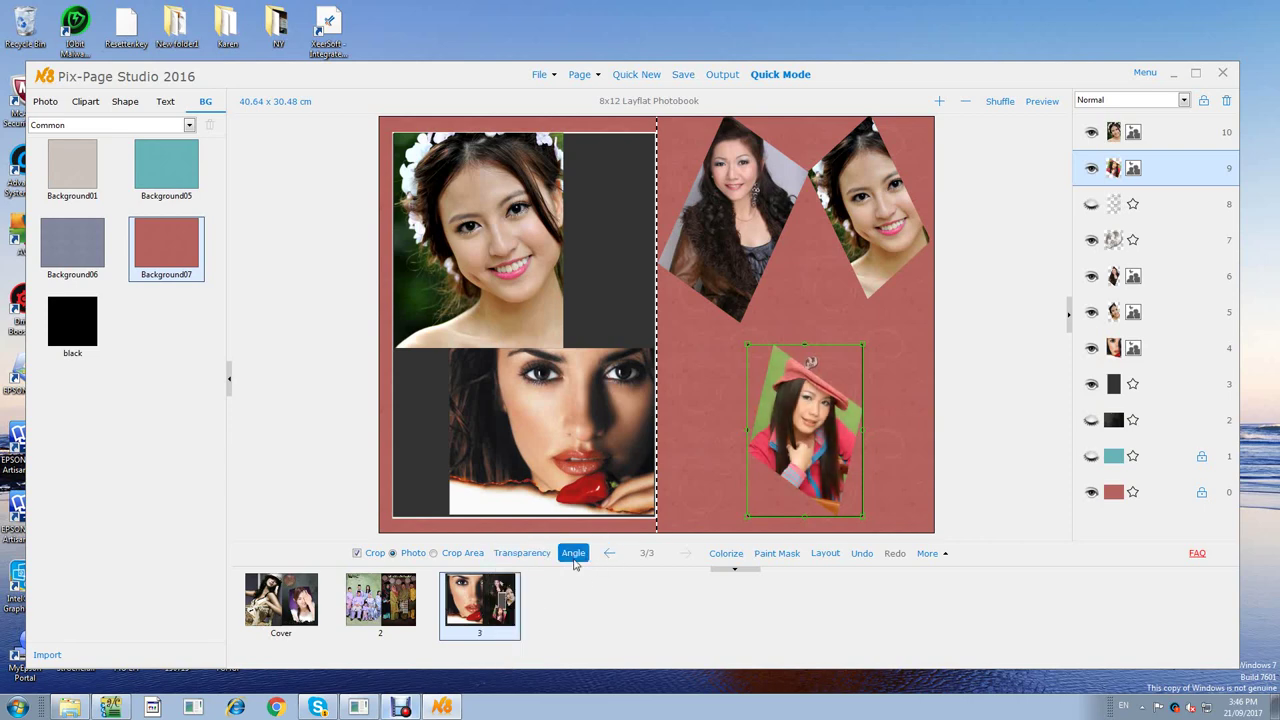
{"action": "left_click", "coordinate": [575, 565]}
{"action": "mouse_move", "coordinate": [575, 610]}
{"action": "left_mouse_down"}
{"action": "mouse_move", "coordinate": [575, 590]}
{"action": "mouse_move", "coordinate": [578, 617]}
{"action": "left_mouse_up"}
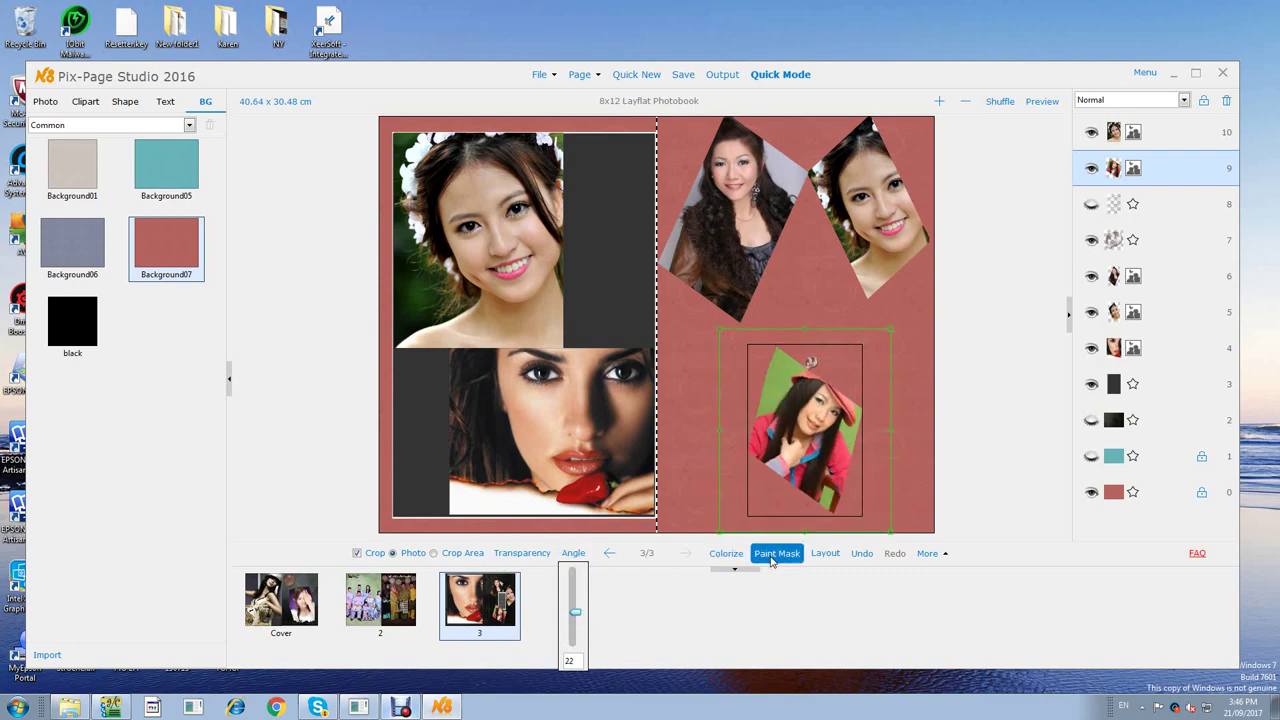
{"action": "left_click", "coordinate": [825, 558]}
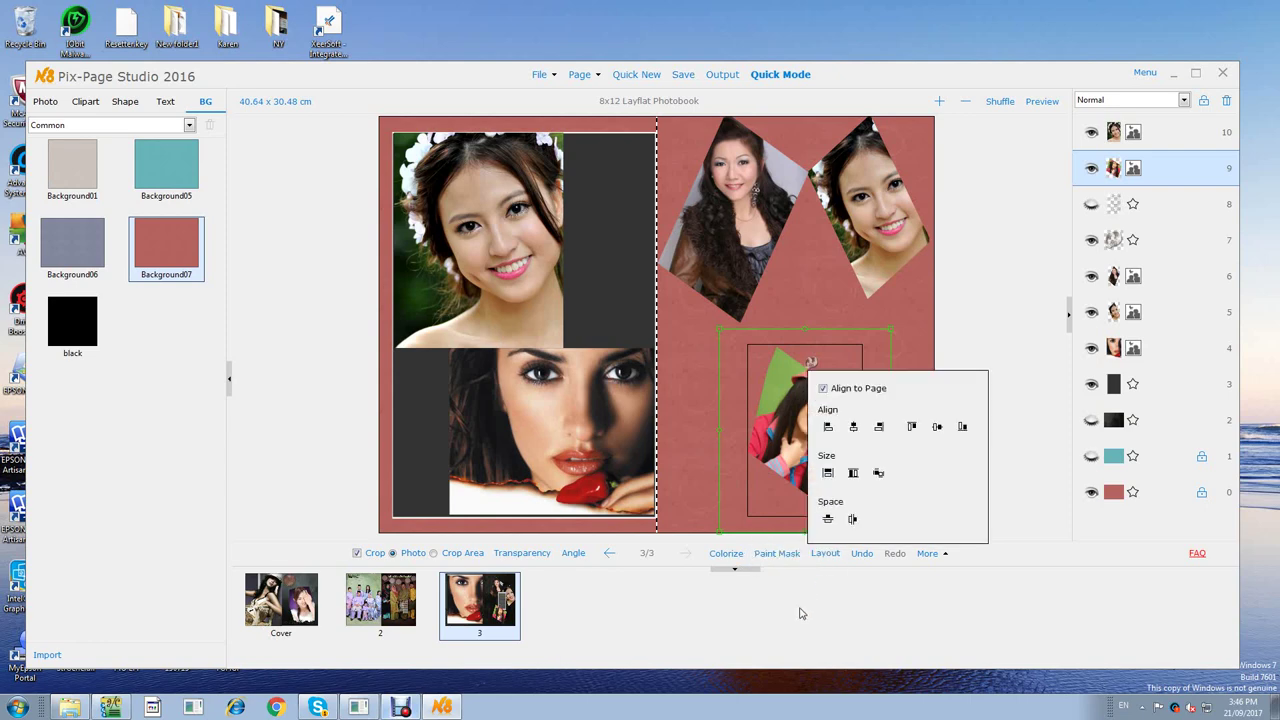
{"action": "left_click", "coordinate": [800, 613]}
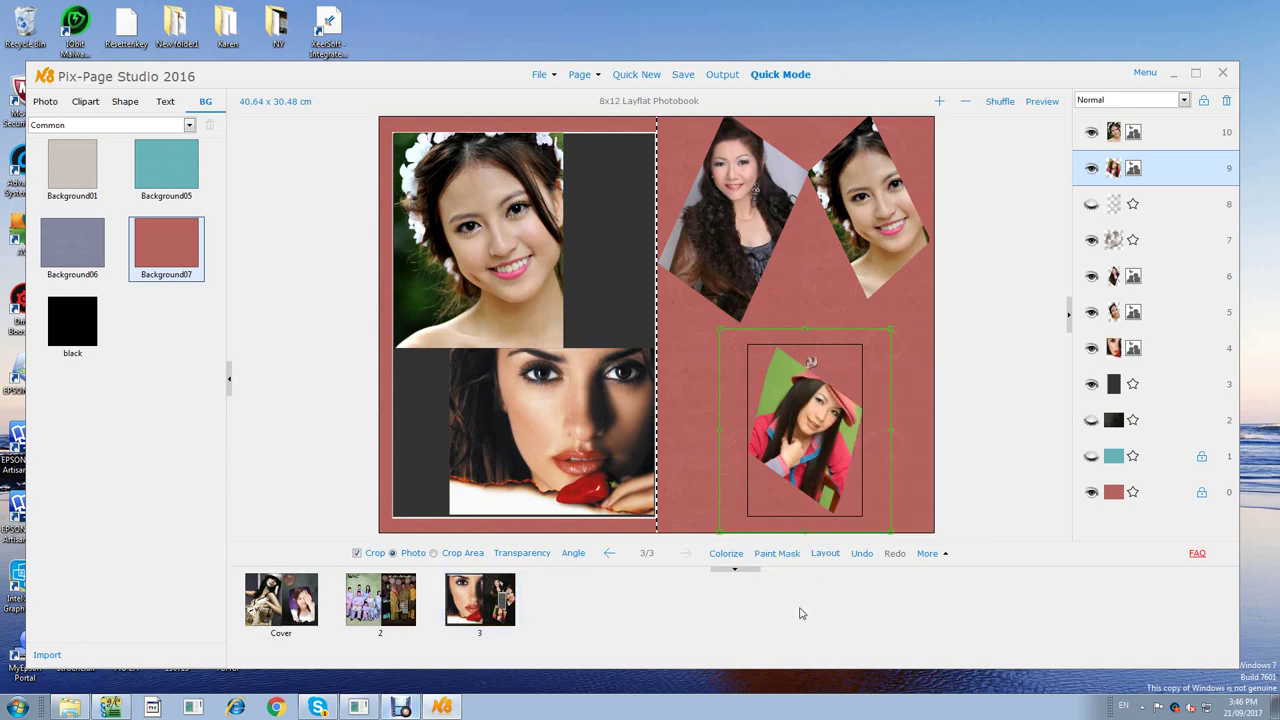
Try clover shape mask 005 on the red-capped girl's photo, and replace it with heart mask 009.
{"action": "left_click", "coordinate": [84, 104]}
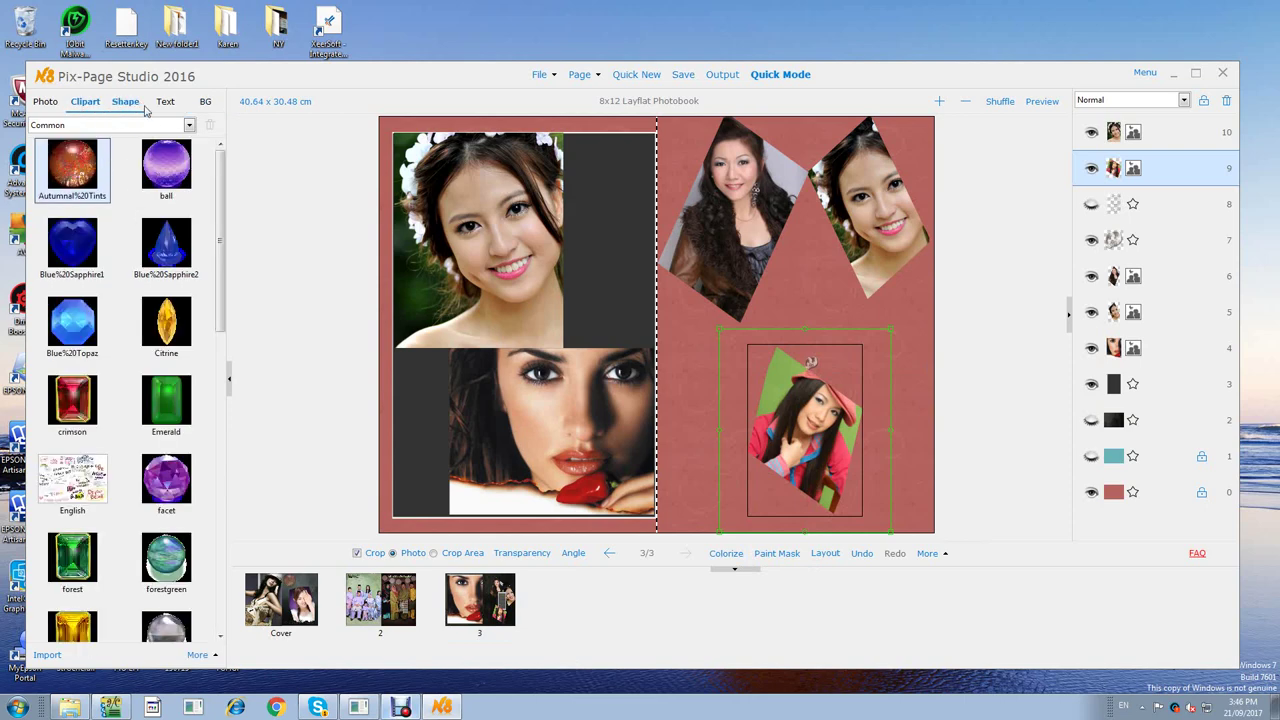
{"action": "left_click", "coordinate": [125, 102]}
{"action": "left_click_drag", "start_coordinate": [87, 167], "coordinate": [811, 421]}
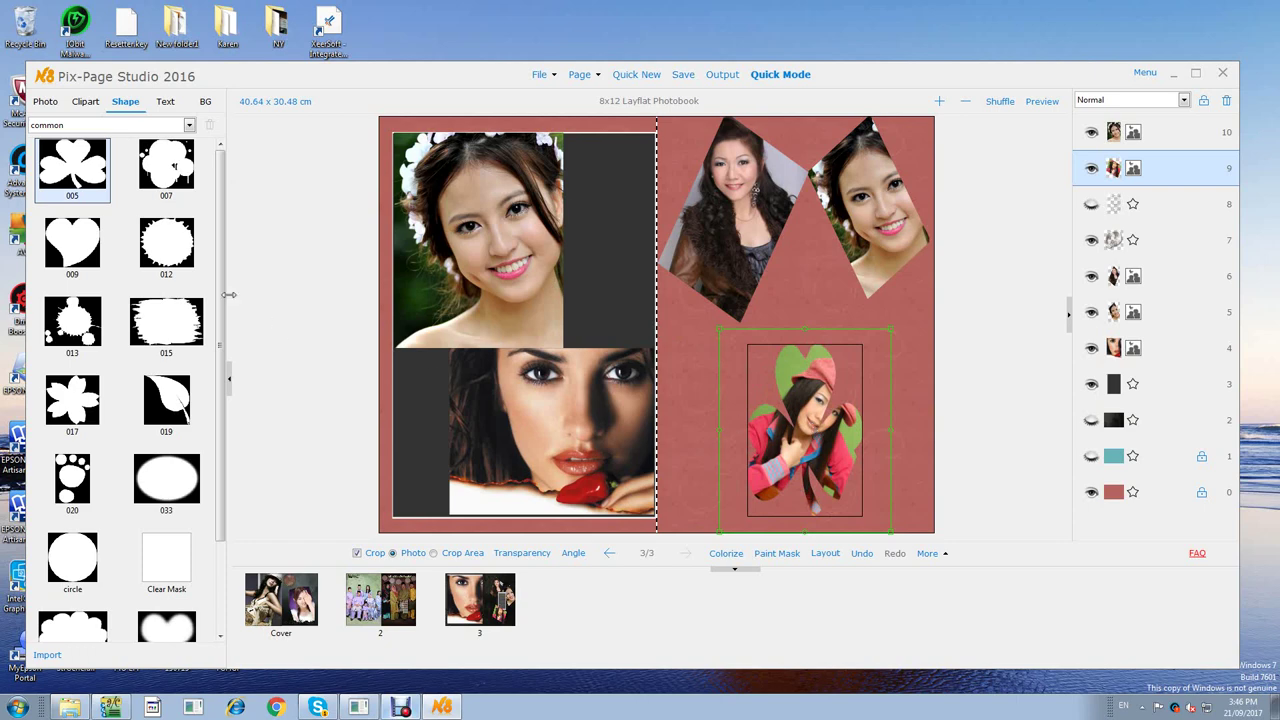
{"action": "left_click_drag", "start_coordinate": [77, 239], "coordinate": [815, 421]}
Apply shape mask 012 to the long-haired woman's photo and heart-f to the right page's flower-crown photo.
{"action": "left_click_drag", "start_coordinate": [160, 257], "coordinate": [731, 201]}
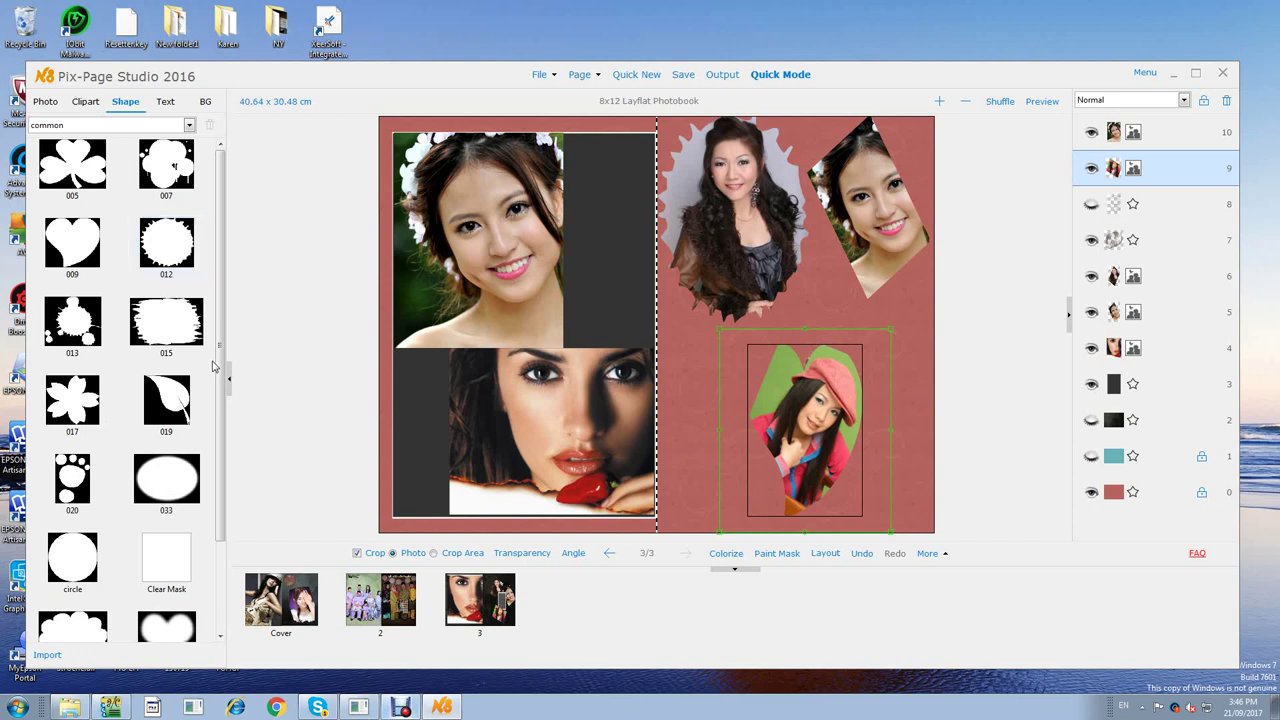
{"action": "scroll", "coordinate": [140, 395], "scroll_direction": "down", "scroll_amount": 3}
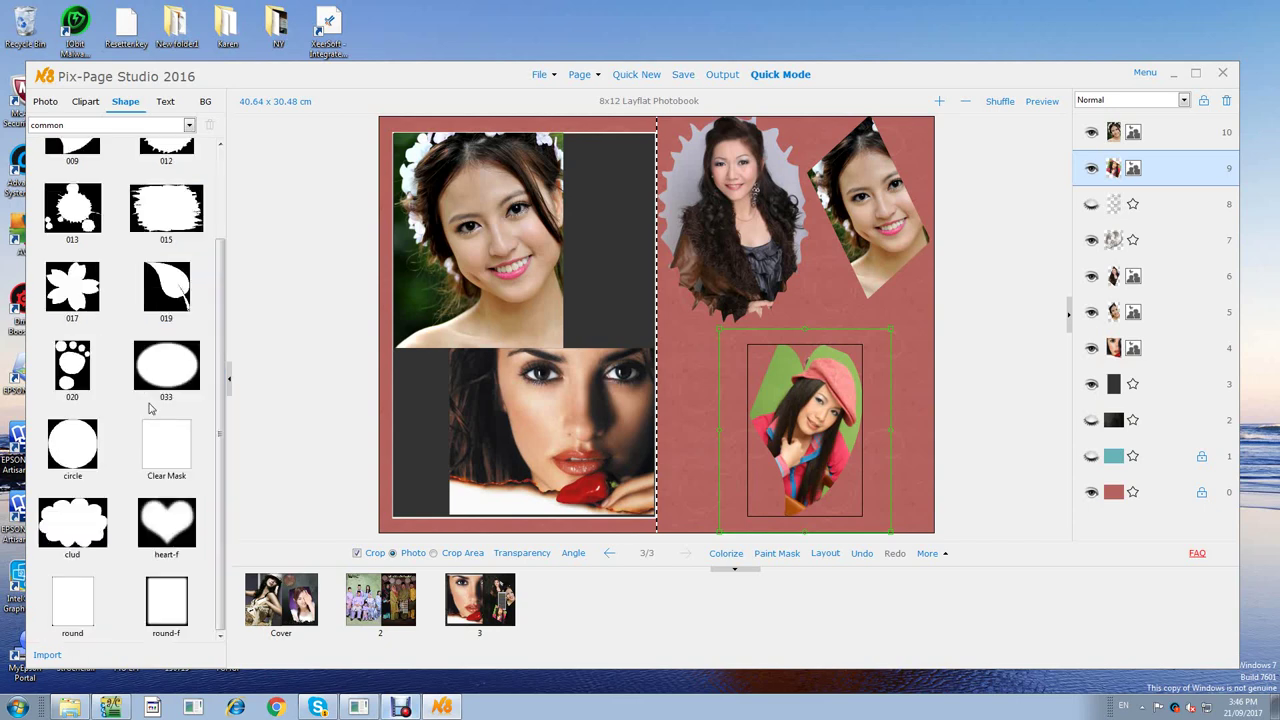
{"action": "left_click_drag", "start_coordinate": [167, 525], "coordinate": [863, 204]}
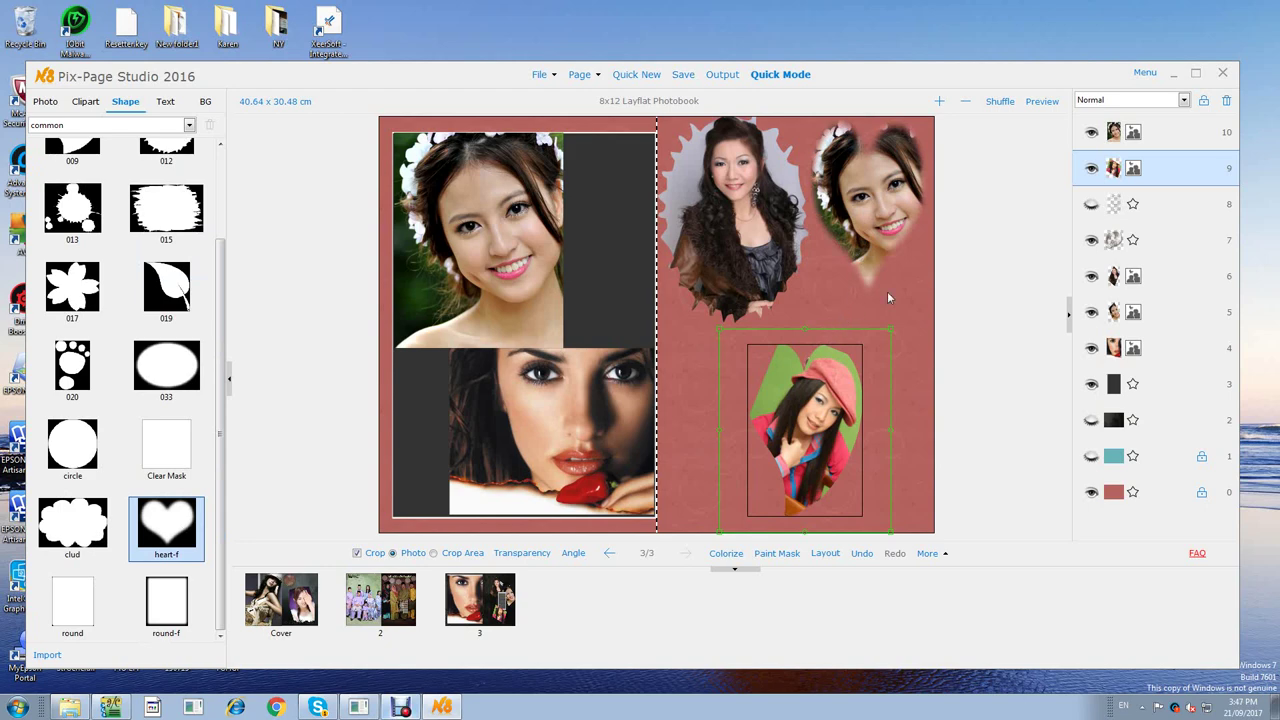
{"action": "left_click", "coordinate": [965, 326]}
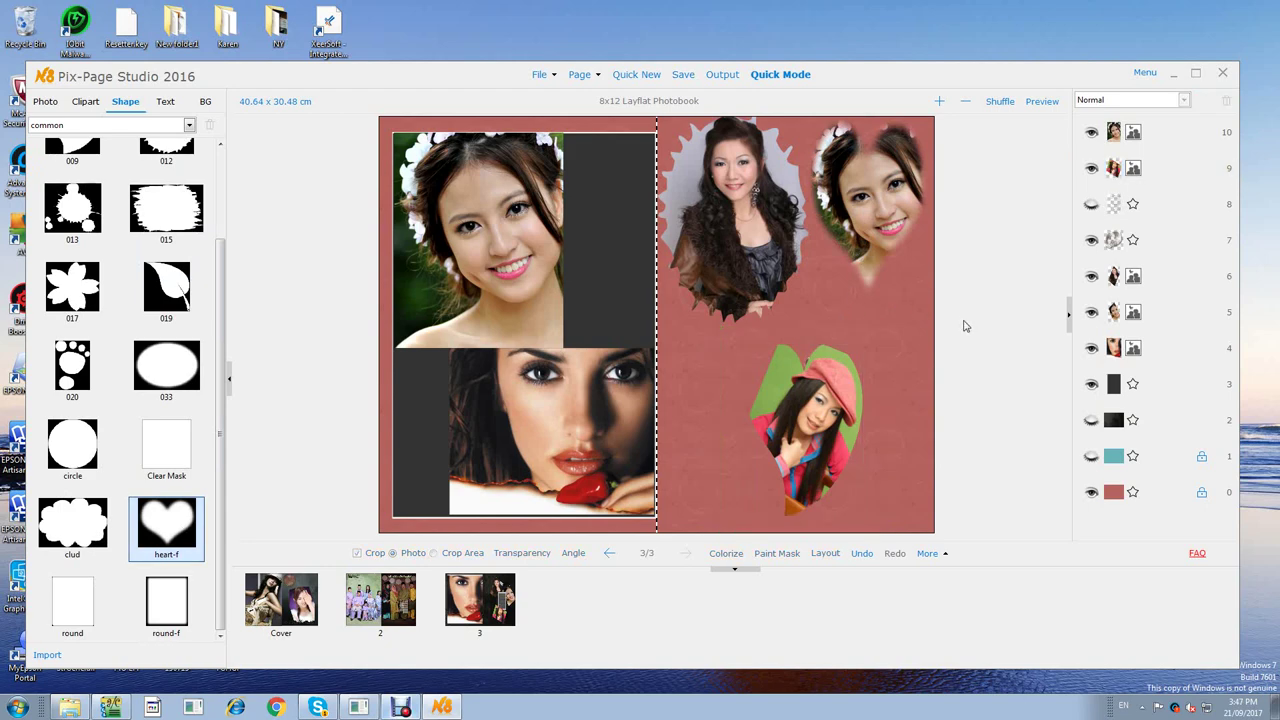
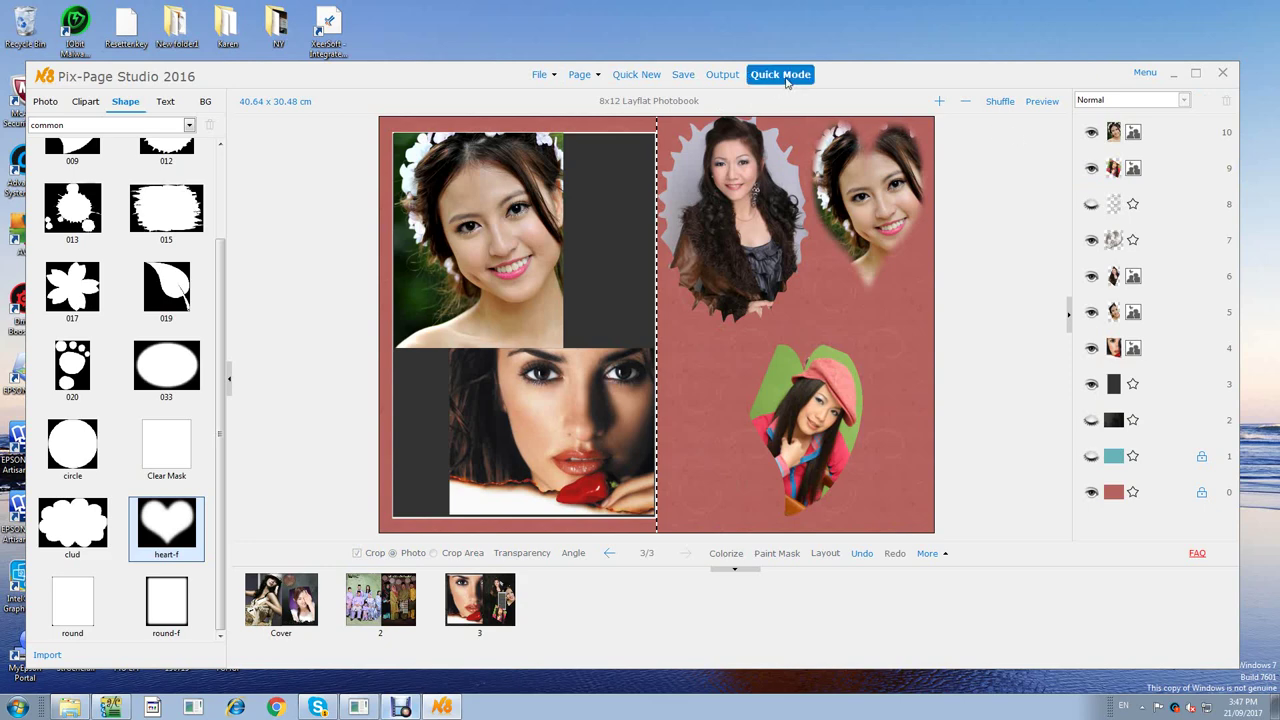
Switch to Quick Mode and preview all three photobook spreads full screen.
{"action": "left_click", "coordinate": [784, 76]}
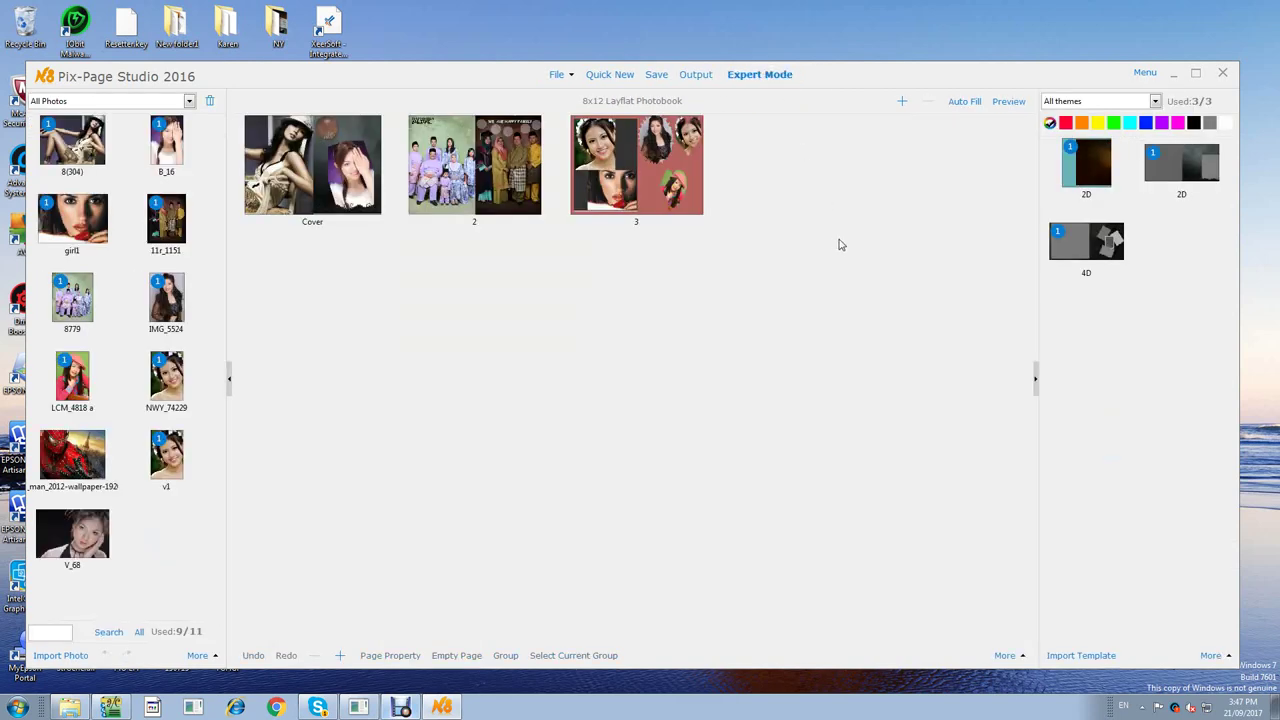
{"action": "left_click", "coordinate": [1008, 108]}
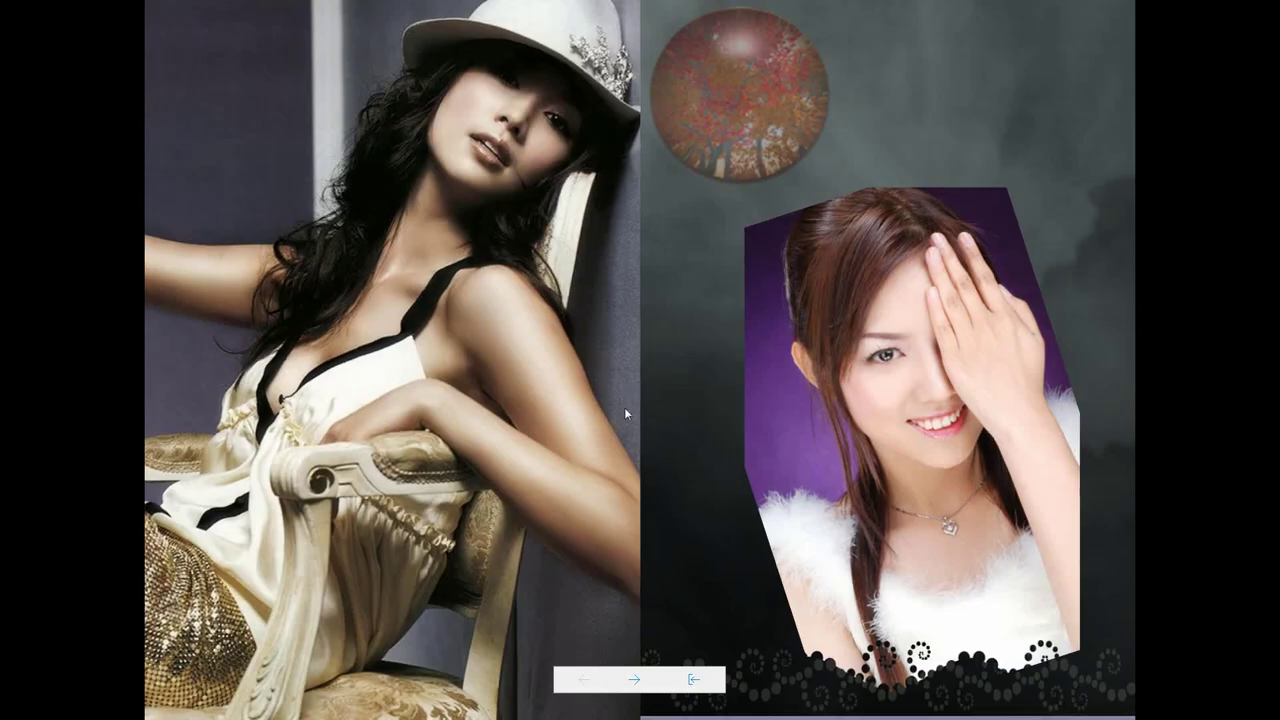
{"action": "left_click", "coordinate": [632, 680]}
{"action": "left_click", "coordinate": [632, 680]}
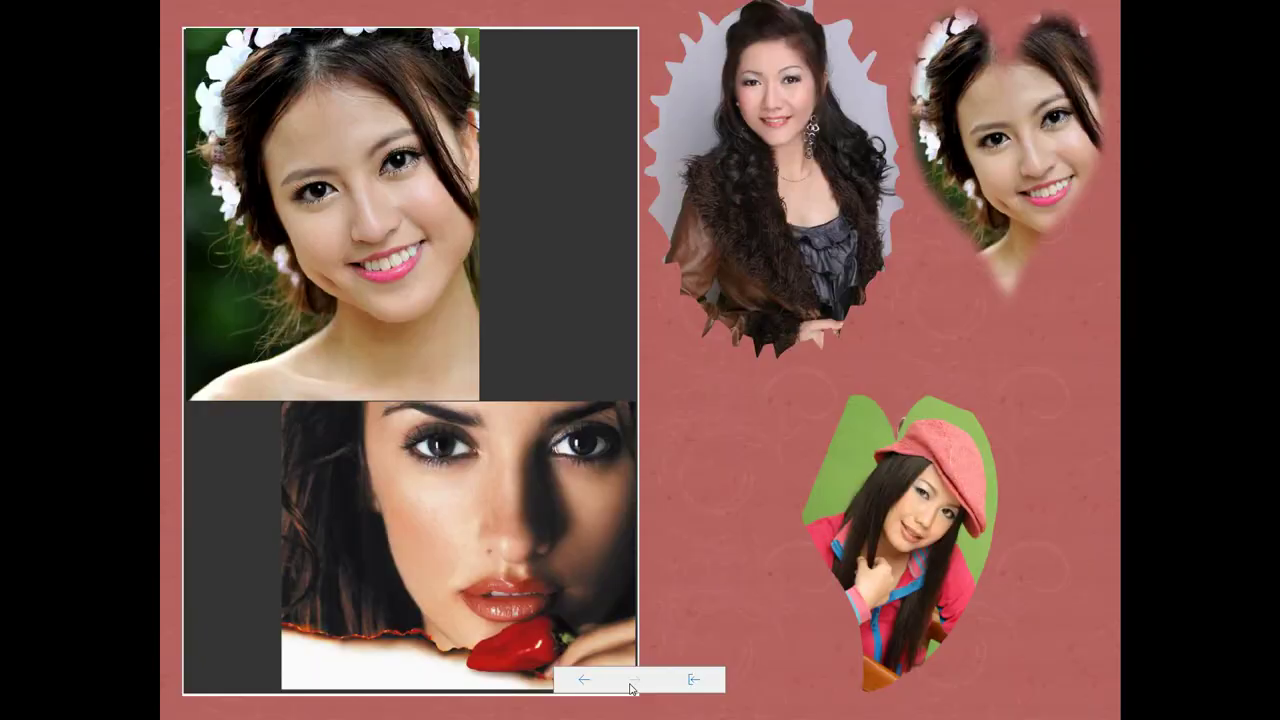
{"action": "left_click", "coordinate": [693, 680]}
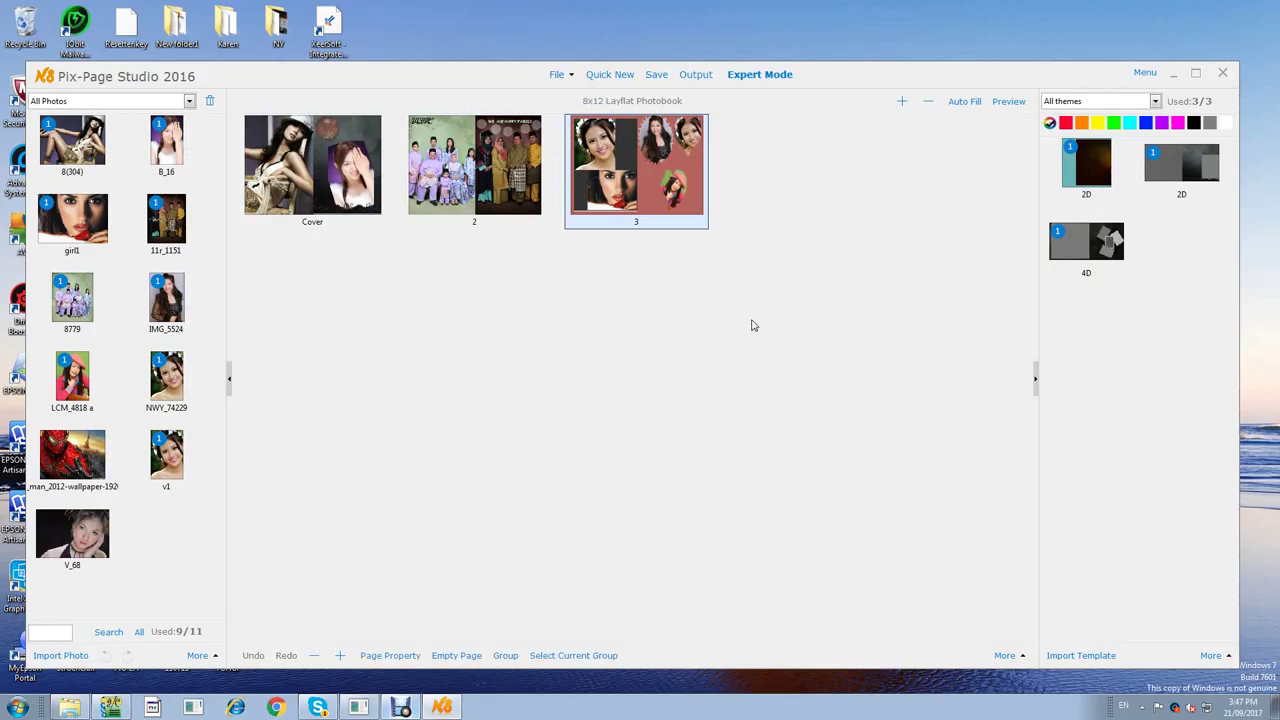
Return to Expert Mode and go to page 3.
{"action": "left_click", "coordinate": [760, 74]}
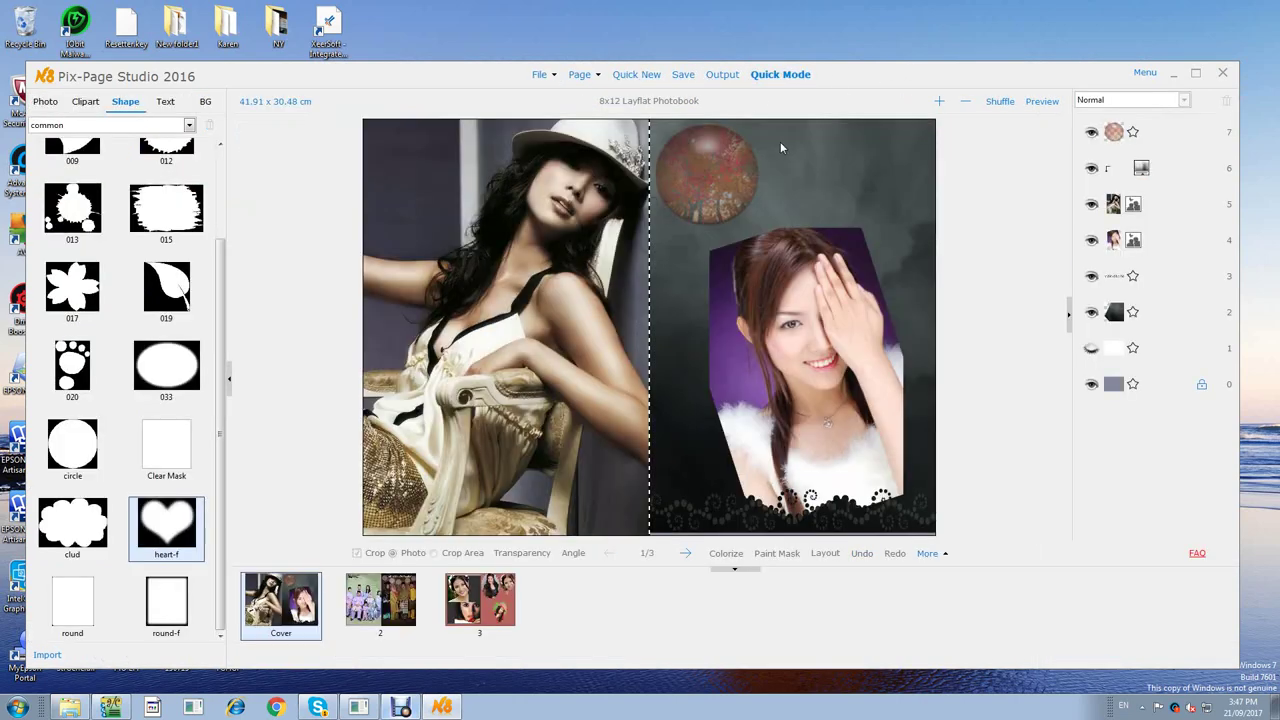
{"action": "left_click", "coordinate": [685, 553]}
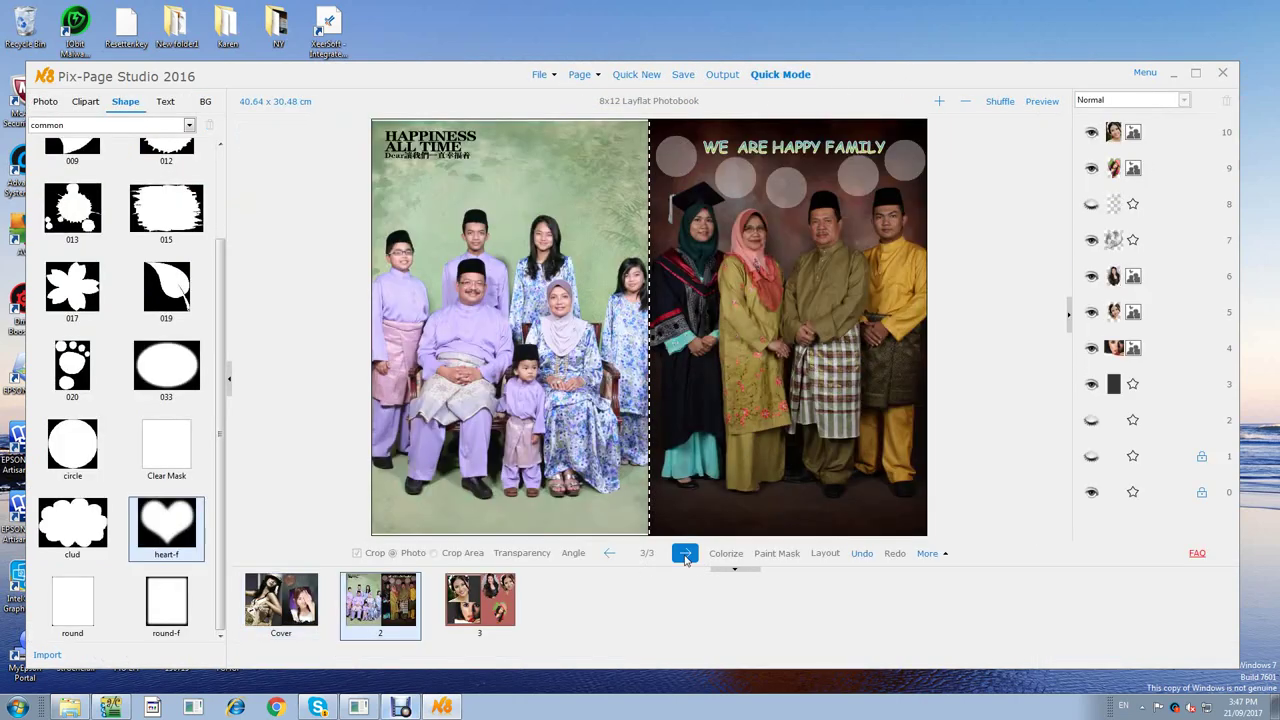
{"action": "left_click", "coordinate": [685, 553]}
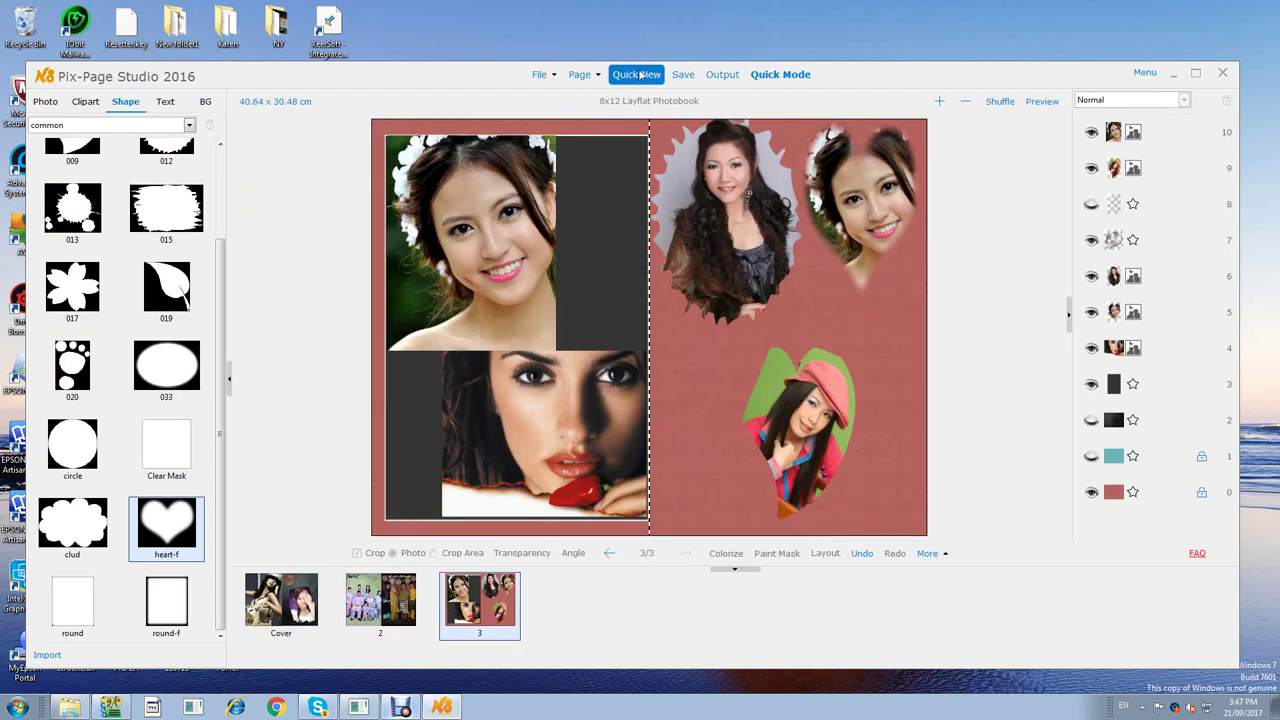
Start a plain text object on page 3 reading "Beauty", and look through the available fonts.
{"action": "left_click", "coordinate": [598, 82]}
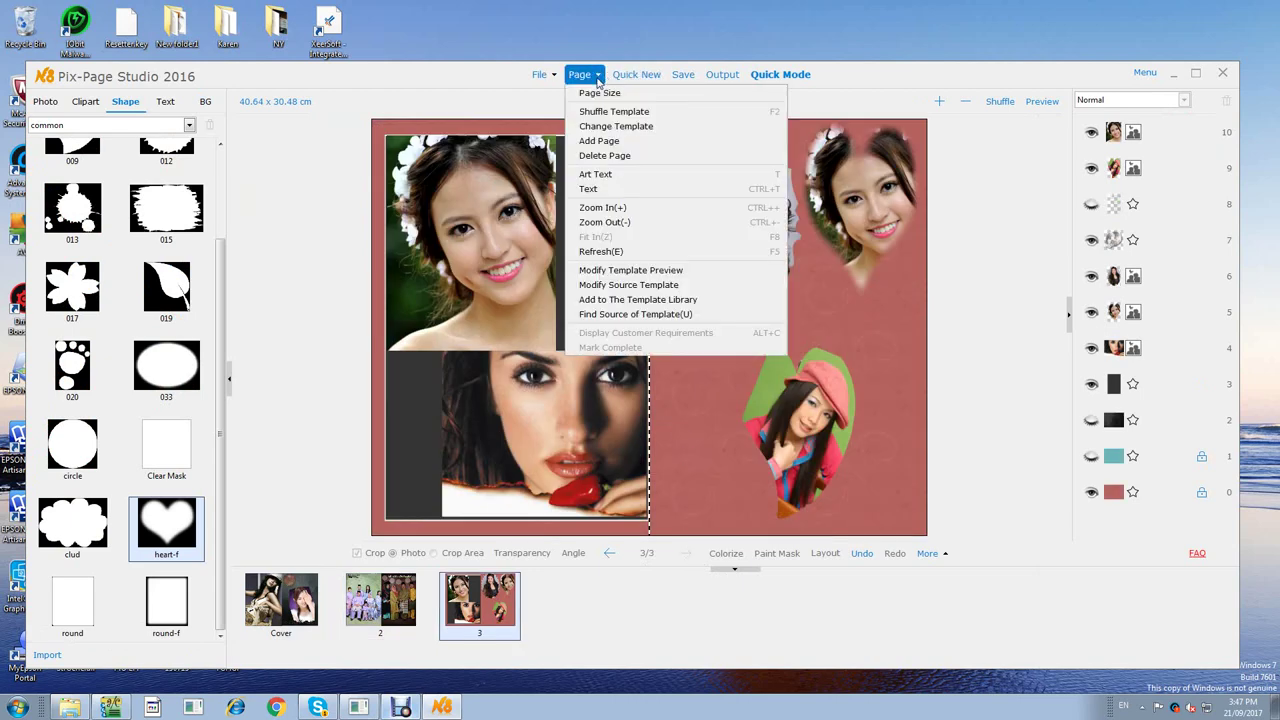
{"action": "left_click", "coordinate": [596, 192]}
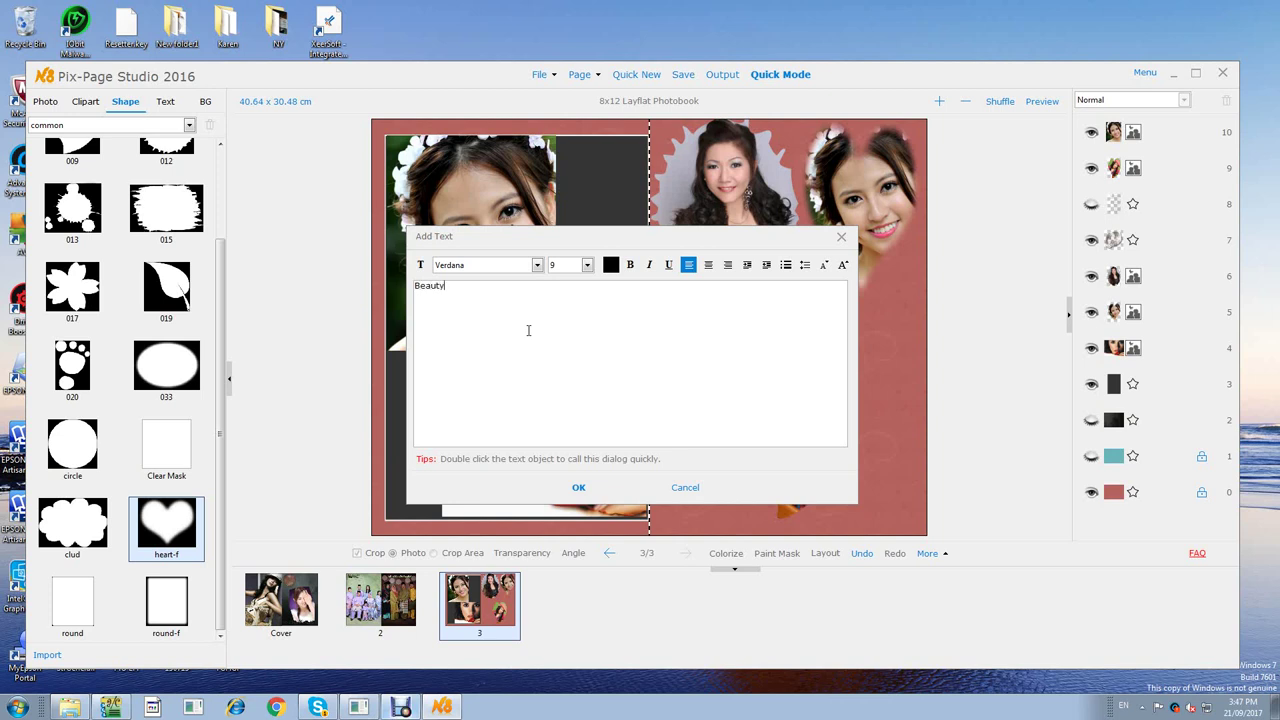
{"action": "left_click", "coordinate": [537, 264]}
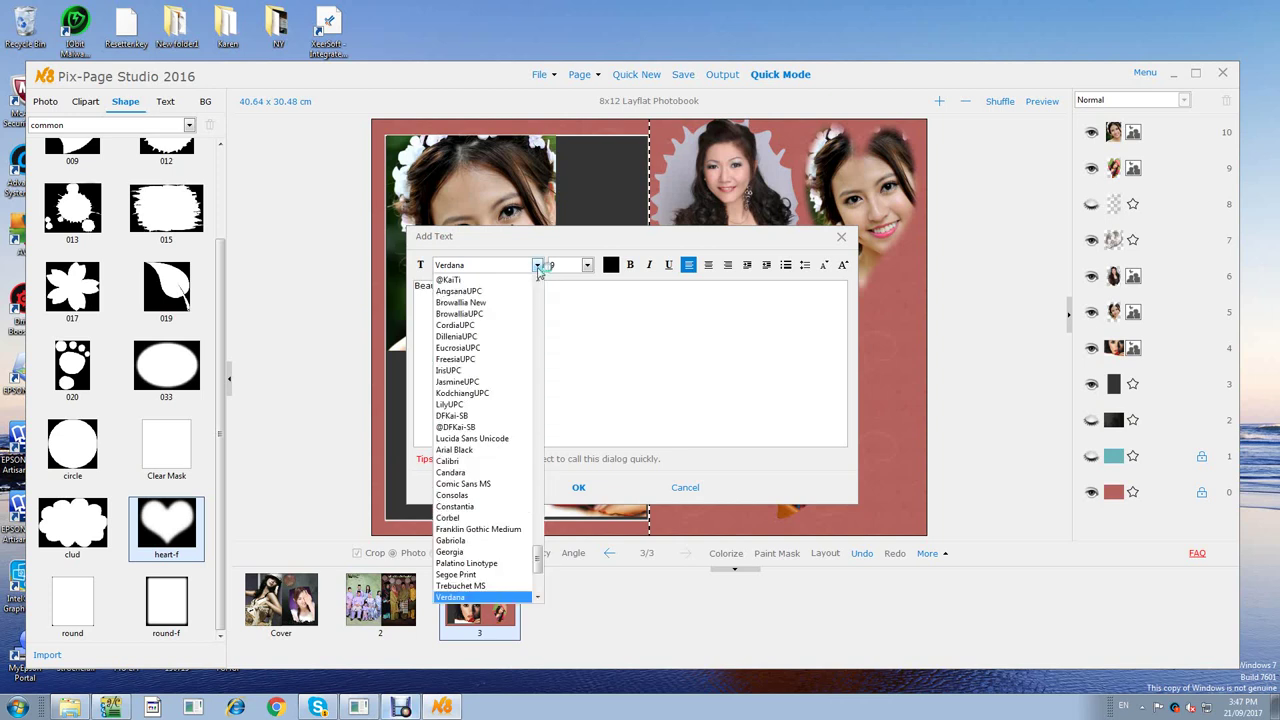
{"action": "left_click", "coordinate": [600, 306]}
Try the JasmineUPC and Georgia fonts on the word "Beauty", and settle on Cambria Math.
{"action": "left_click_drag", "start_coordinate": [446, 286], "coordinate": [414, 288]}
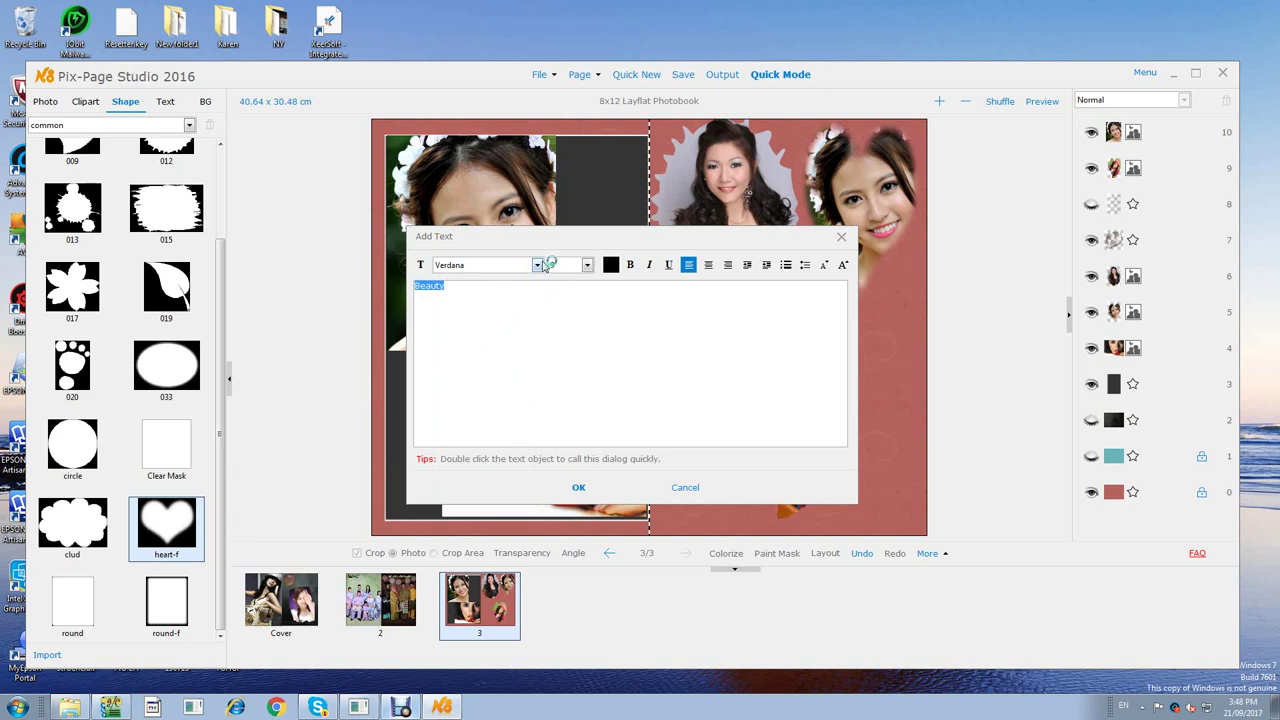
{"action": "left_click", "coordinate": [537, 264]}
{"action": "left_click", "coordinate": [470, 383]}
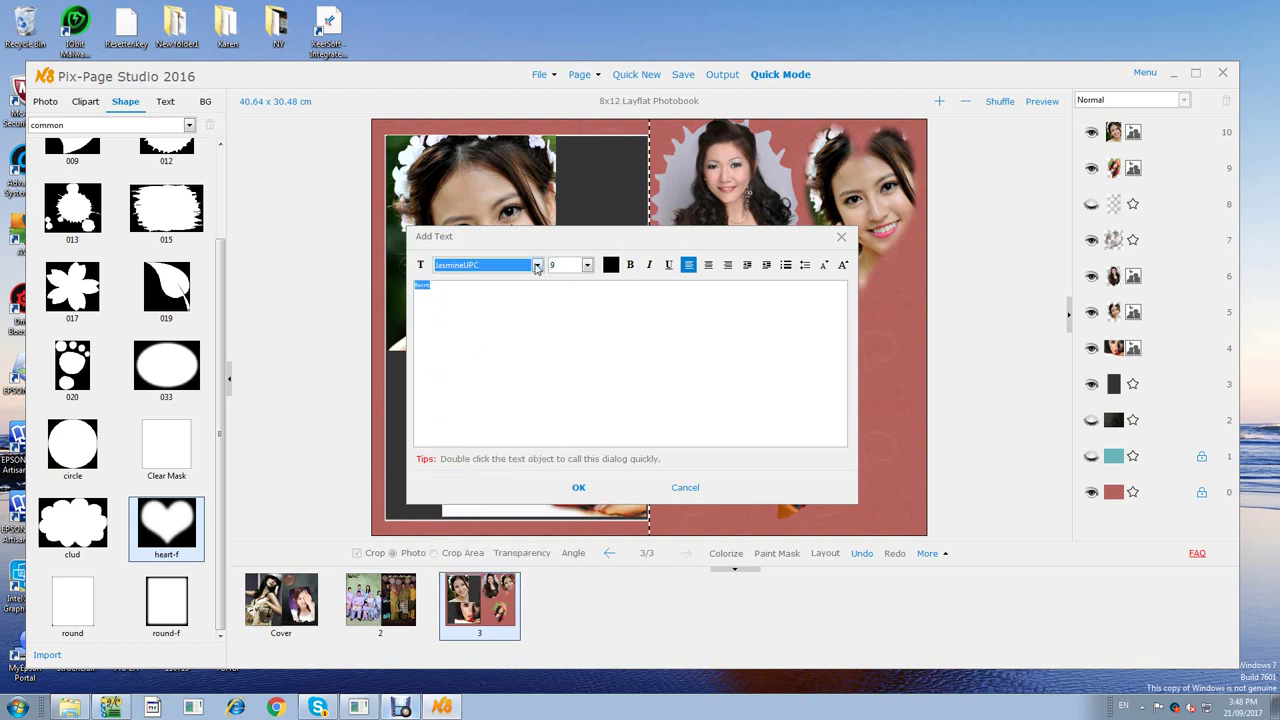
{"action": "left_click", "coordinate": [537, 264]}
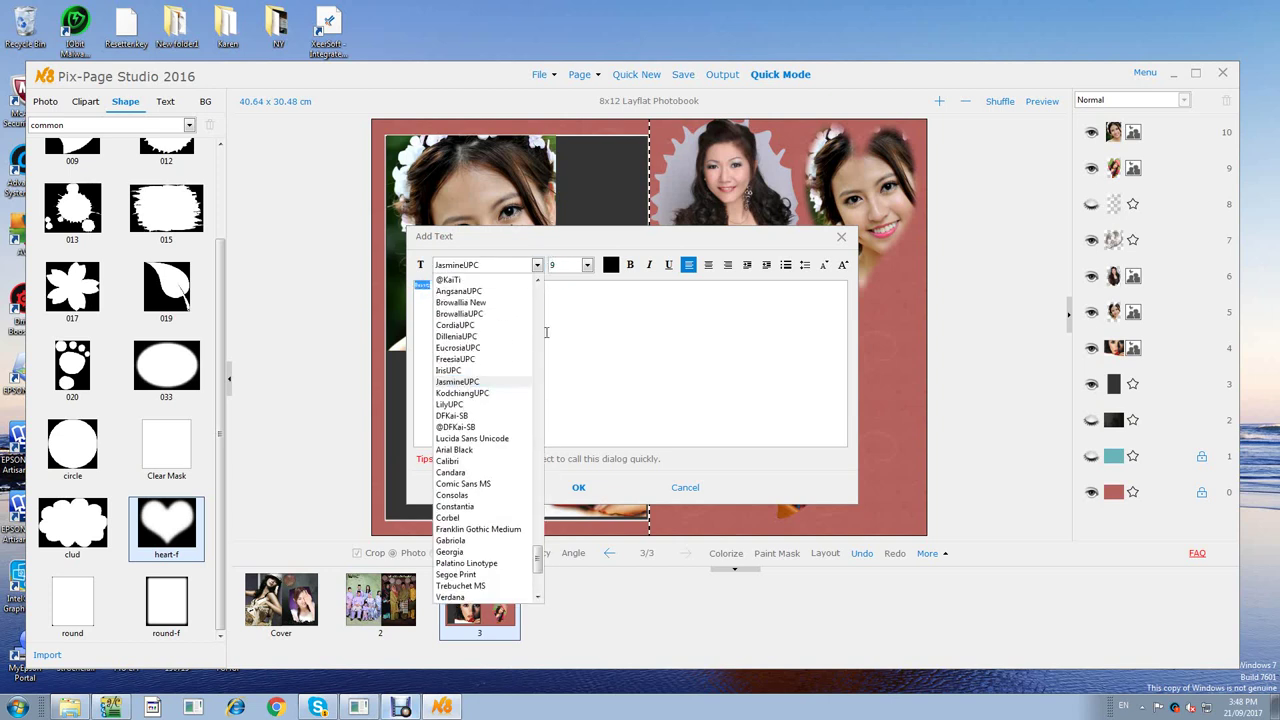
{"action": "left_click", "coordinate": [537, 264]}
{"action": "left_click", "coordinate": [484, 383]}
{"action": "left_click", "coordinate": [537, 272]}
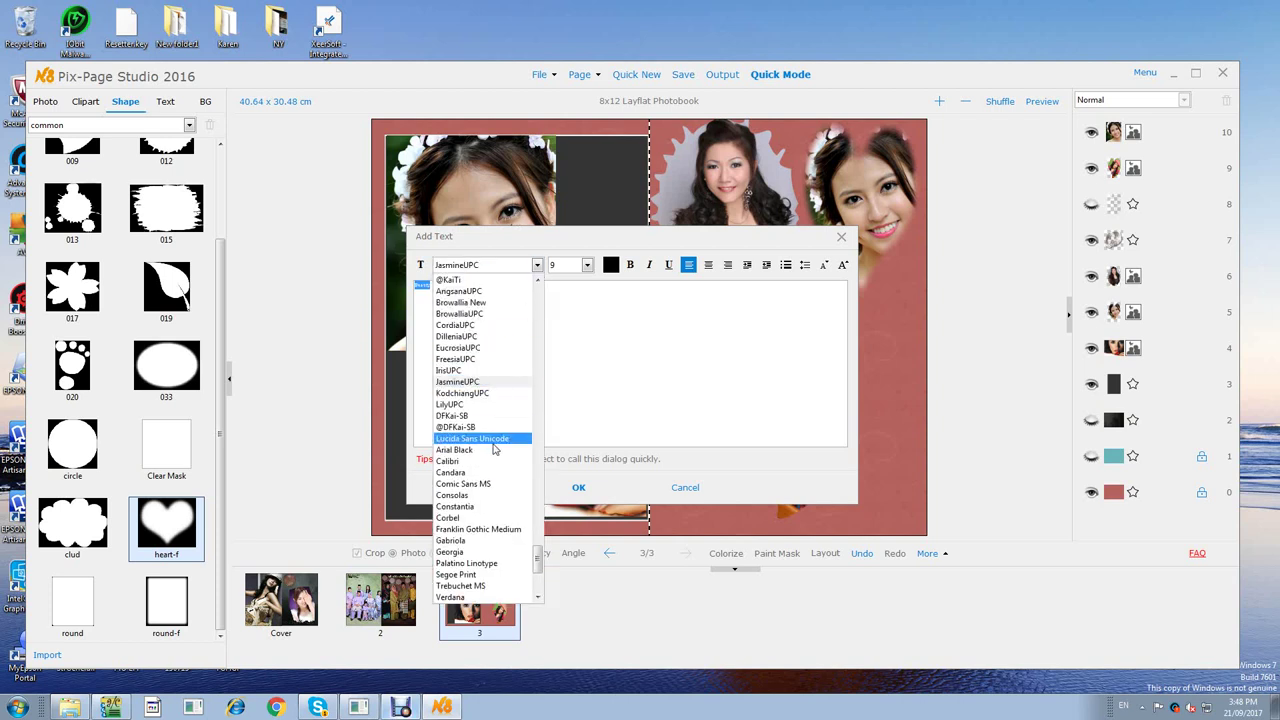
{"action": "left_click", "coordinate": [490, 553]}
{"action": "left_click", "coordinate": [540, 266]}
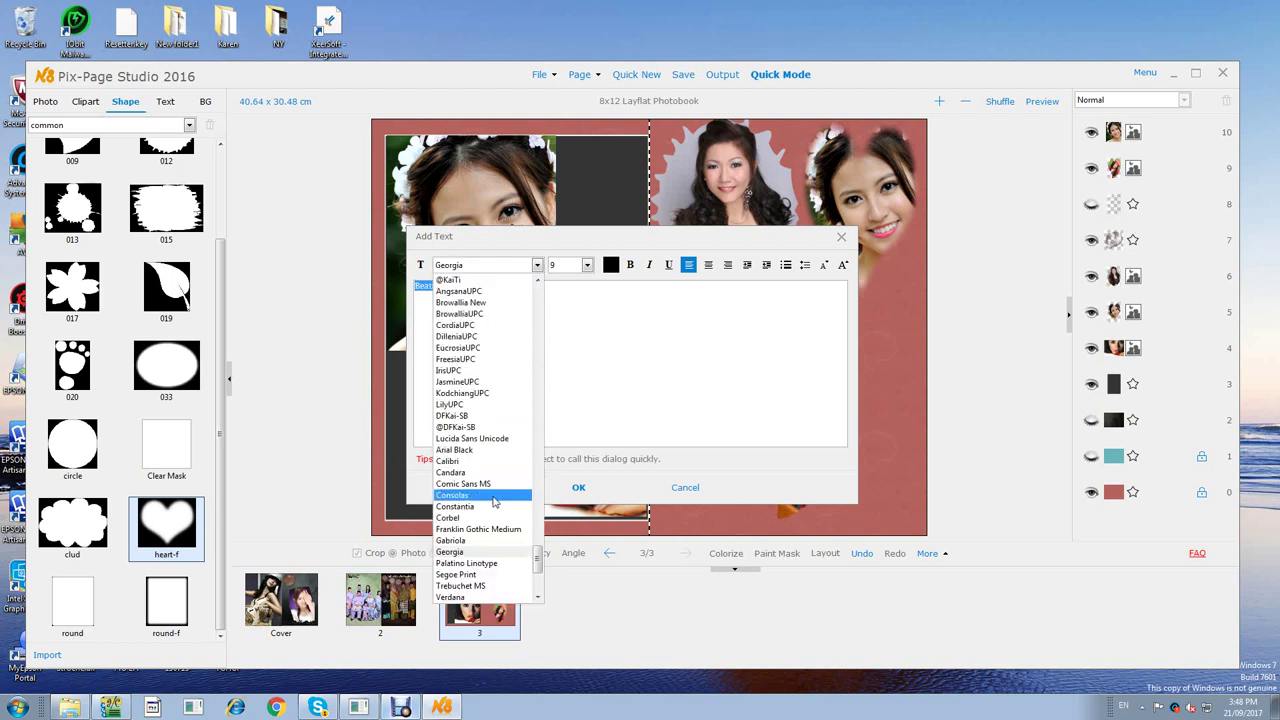
{"action": "scroll", "coordinate": [491, 508], "scroll_direction": "down", "scroll_amount": 5}
{"action": "left_click", "coordinate": [494, 516]}
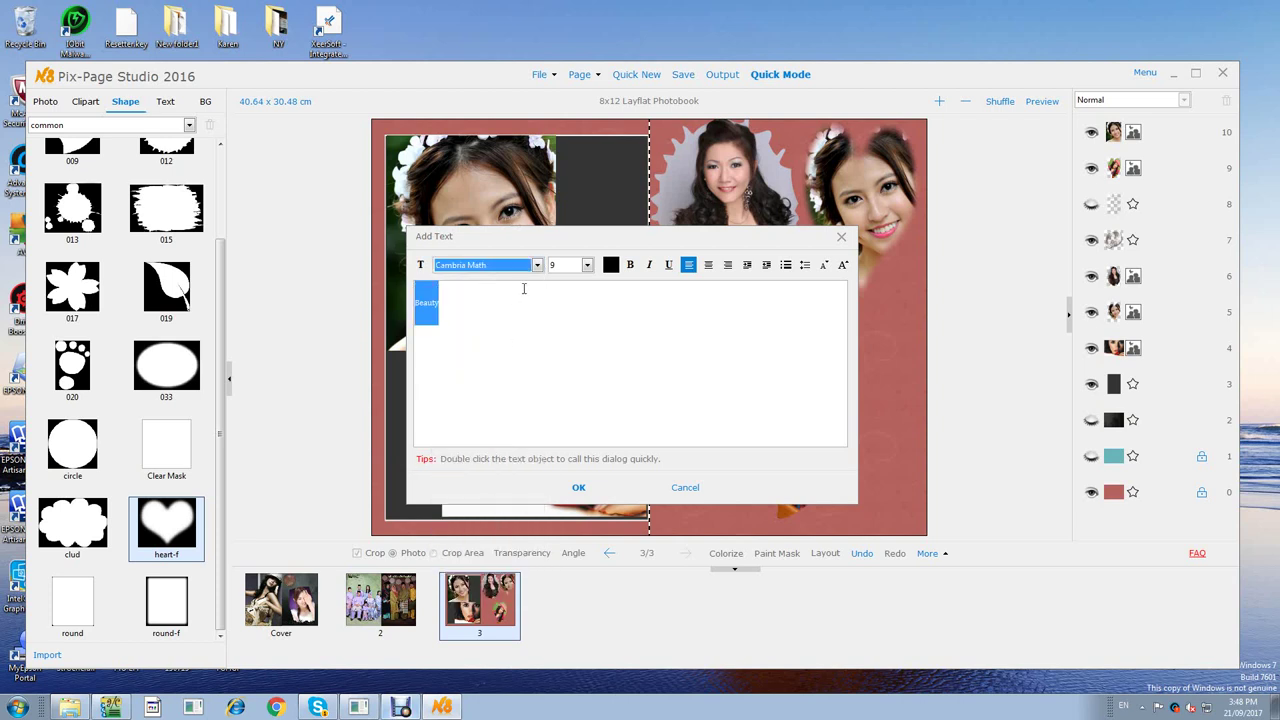
Try text sizes 72 and 22 on "Beauty", and set the size to 26.
{"action": "left_click", "coordinate": [587, 265]}
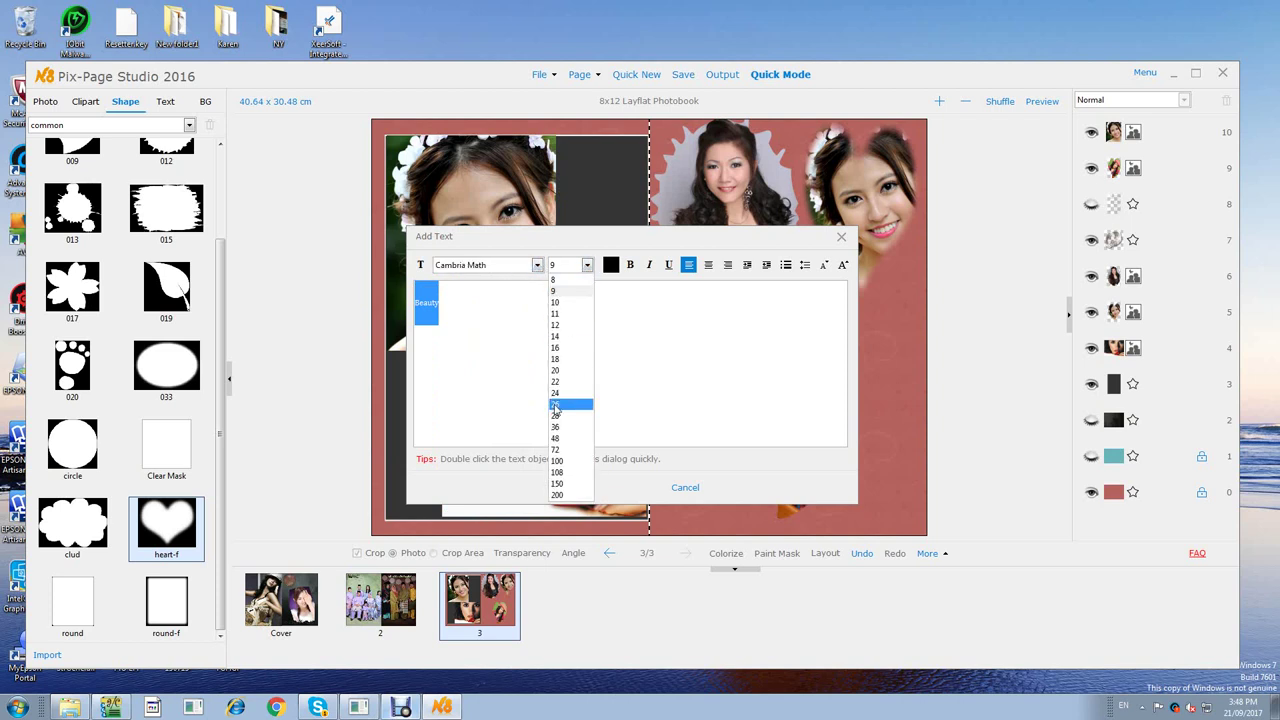
{"action": "left_click", "coordinate": [567, 450]}
{"action": "left_click", "coordinate": [587, 265]}
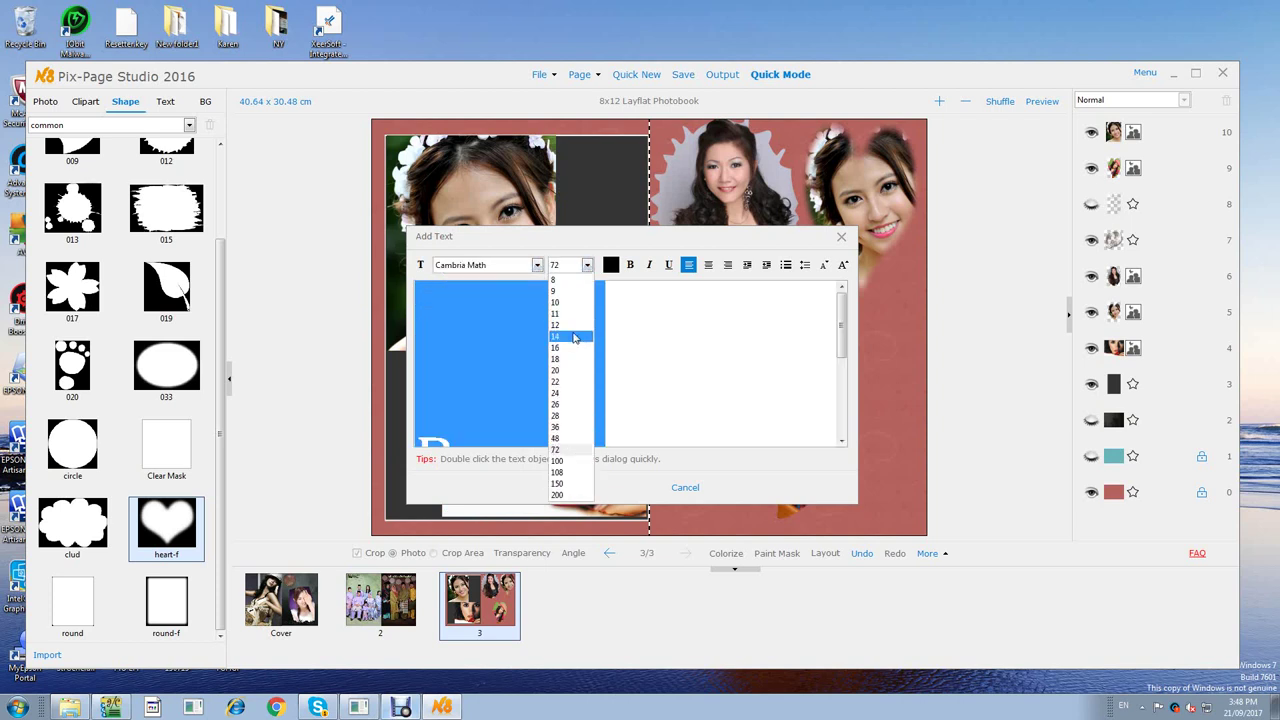
{"action": "left_click", "coordinate": [568, 383]}
{"action": "left_click", "coordinate": [587, 265]}
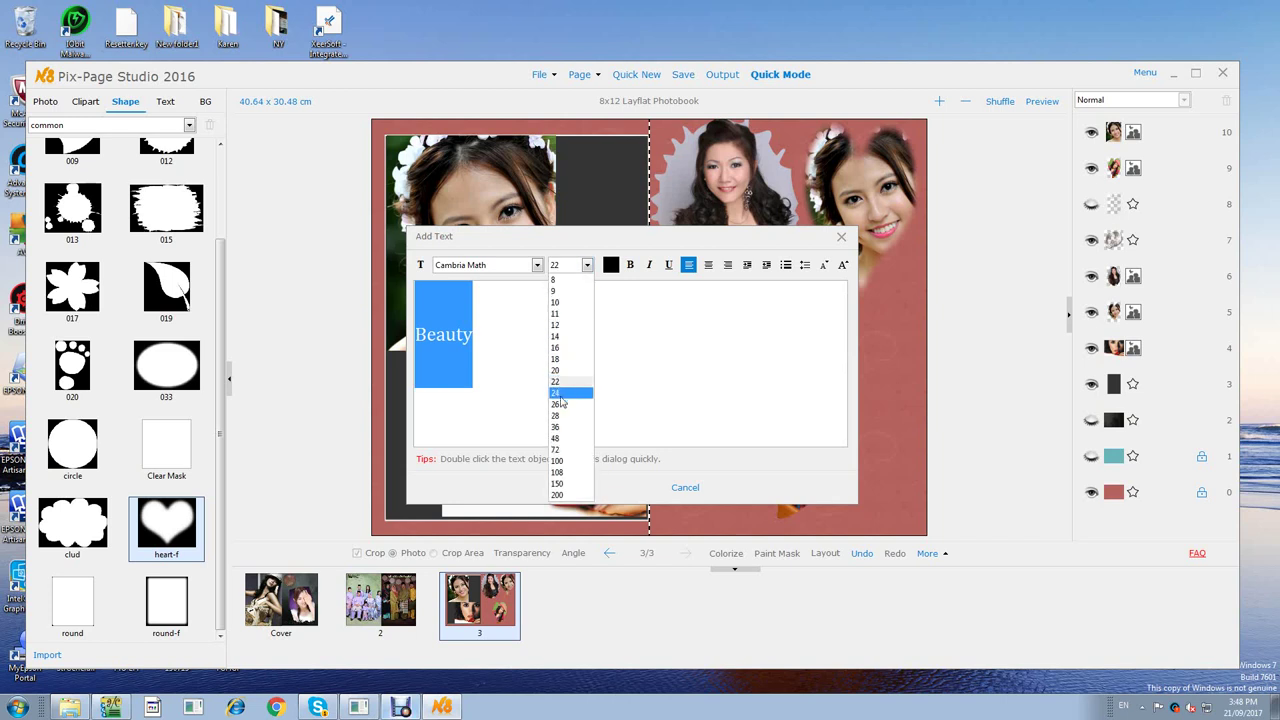
{"action": "left_click", "coordinate": [565, 406]}
Colour "Beauty" light violet-blue and format it as bold, italic and centred.
{"action": "left_click", "coordinate": [611, 266]}
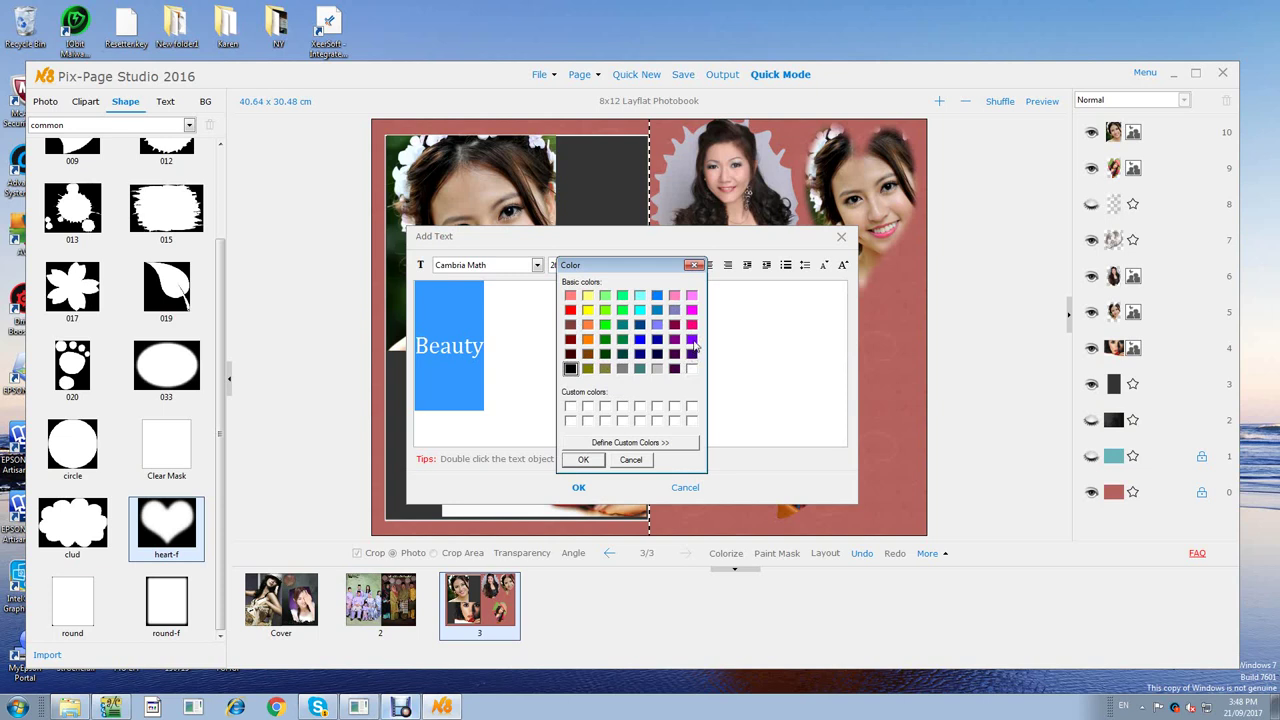
{"action": "left_click", "coordinate": [657, 324]}
{"action": "left_click", "coordinate": [583, 460]}
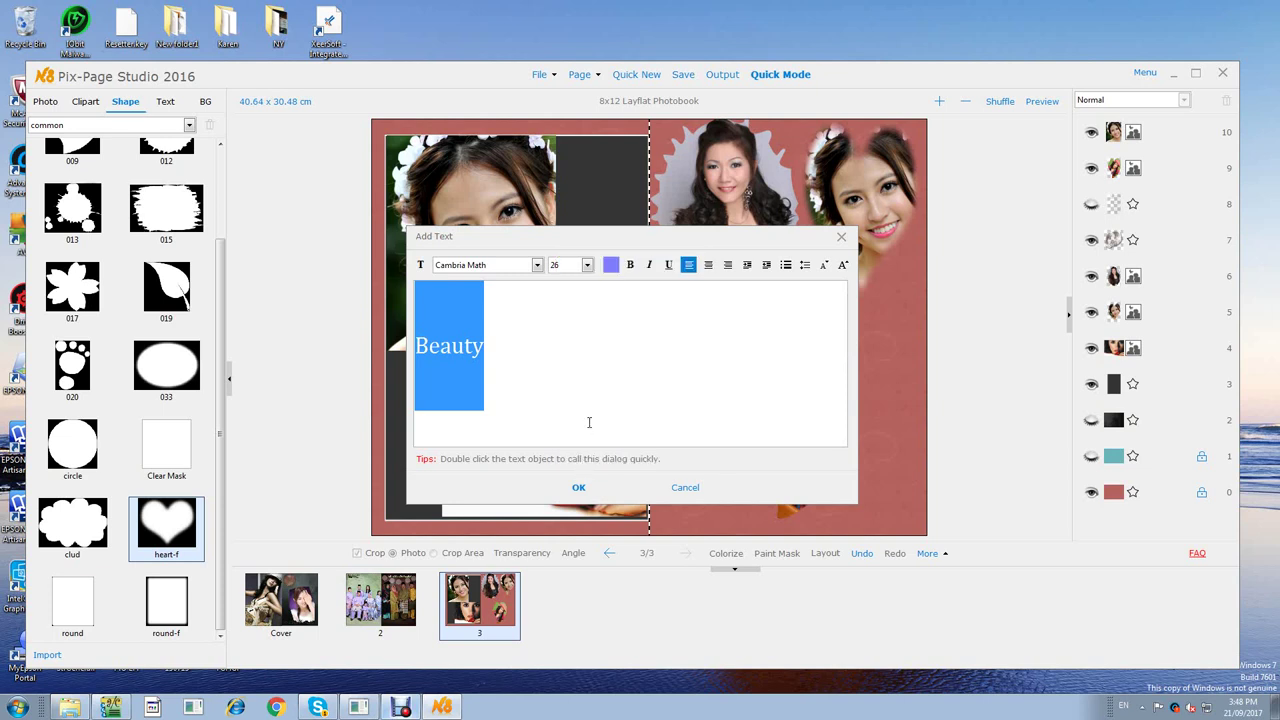
{"action": "left_click", "coordinate": [630, 265]}
{"action": "left_click", "coordinate": [649, 265]}
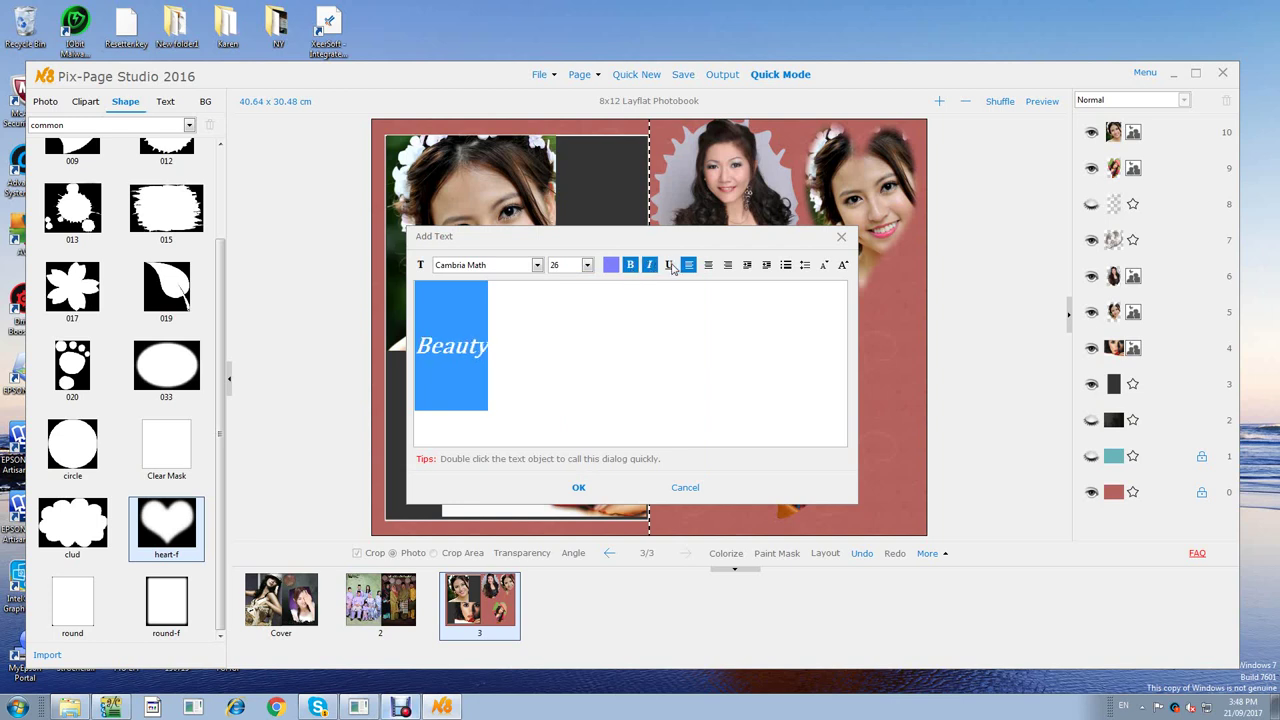
{"action": "left_click", "coordinate": [707, 266]}
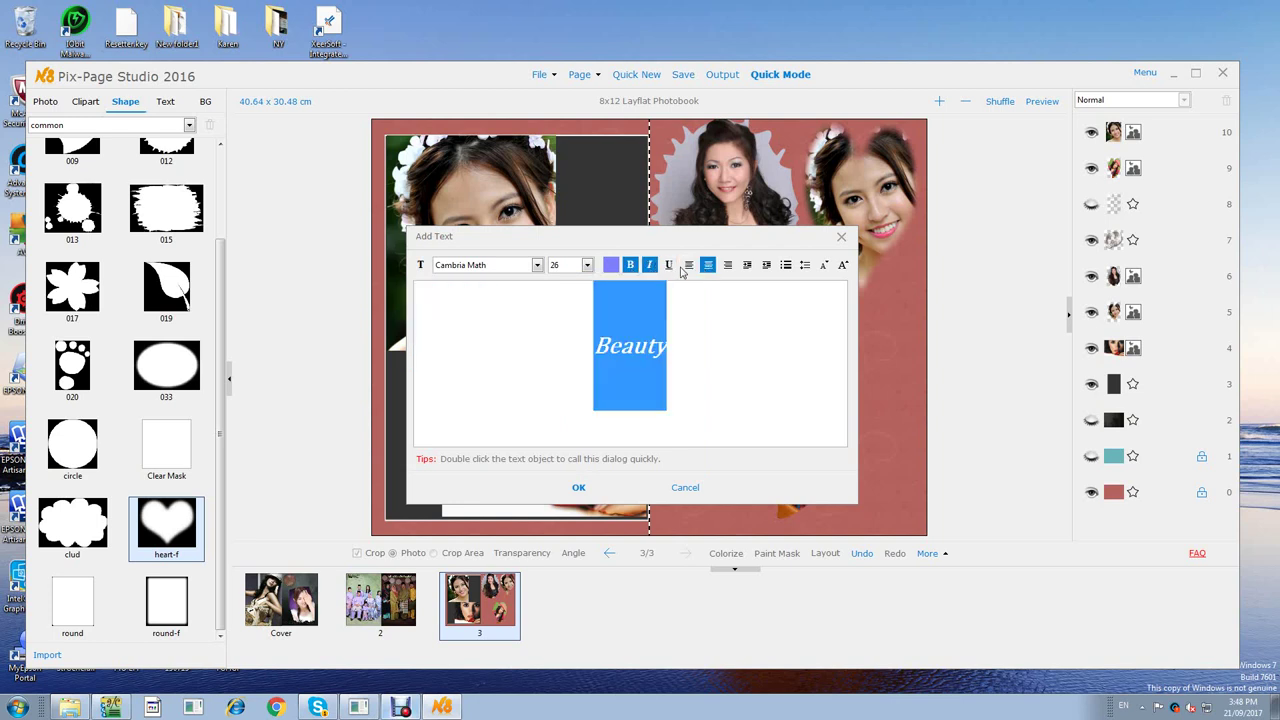
Try a wider line spacing on "Beauty", restore the tighter spacing, and add the text to page 3.
{"action": "left_click", "coordinate": [787, 265]}
{"action": "left_click", "coordinate": [810, 265]}
{"action": "left_click", "coordinate": [830, 322]}
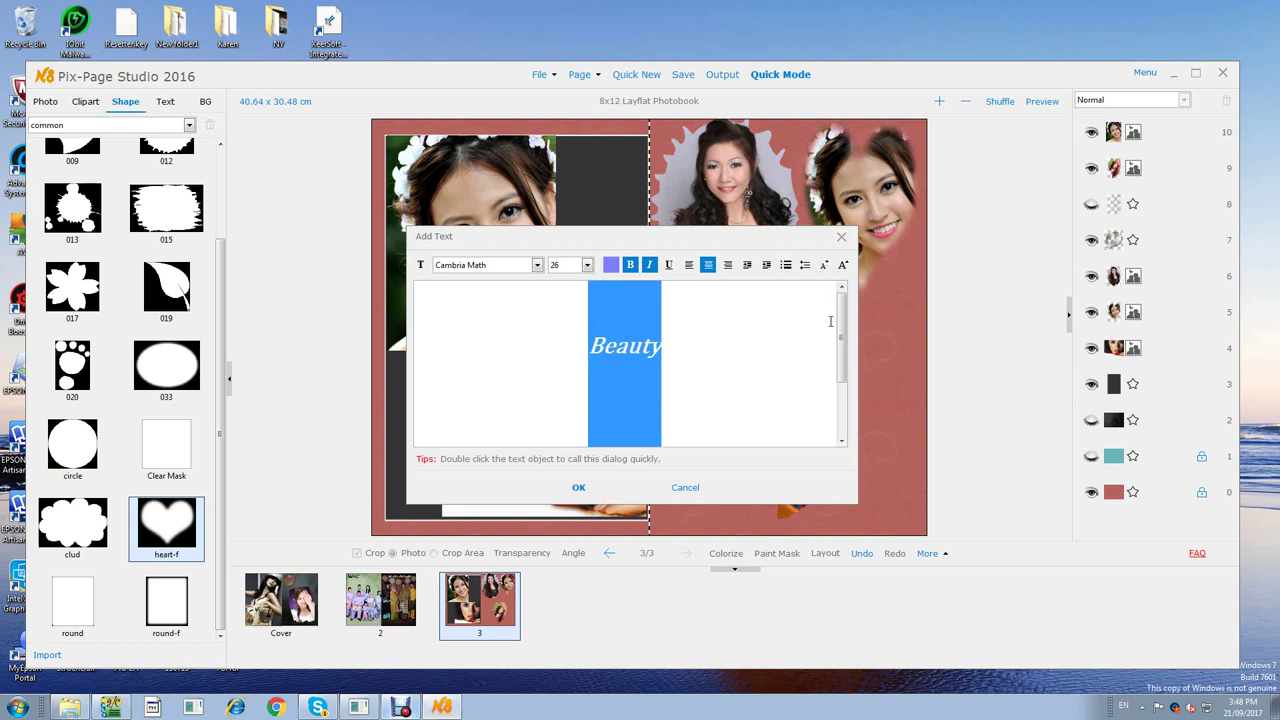
{"action": "left_click", "coordinate": [805, 265]}
{"action": "left_click", "coordinate": [817, 285]}
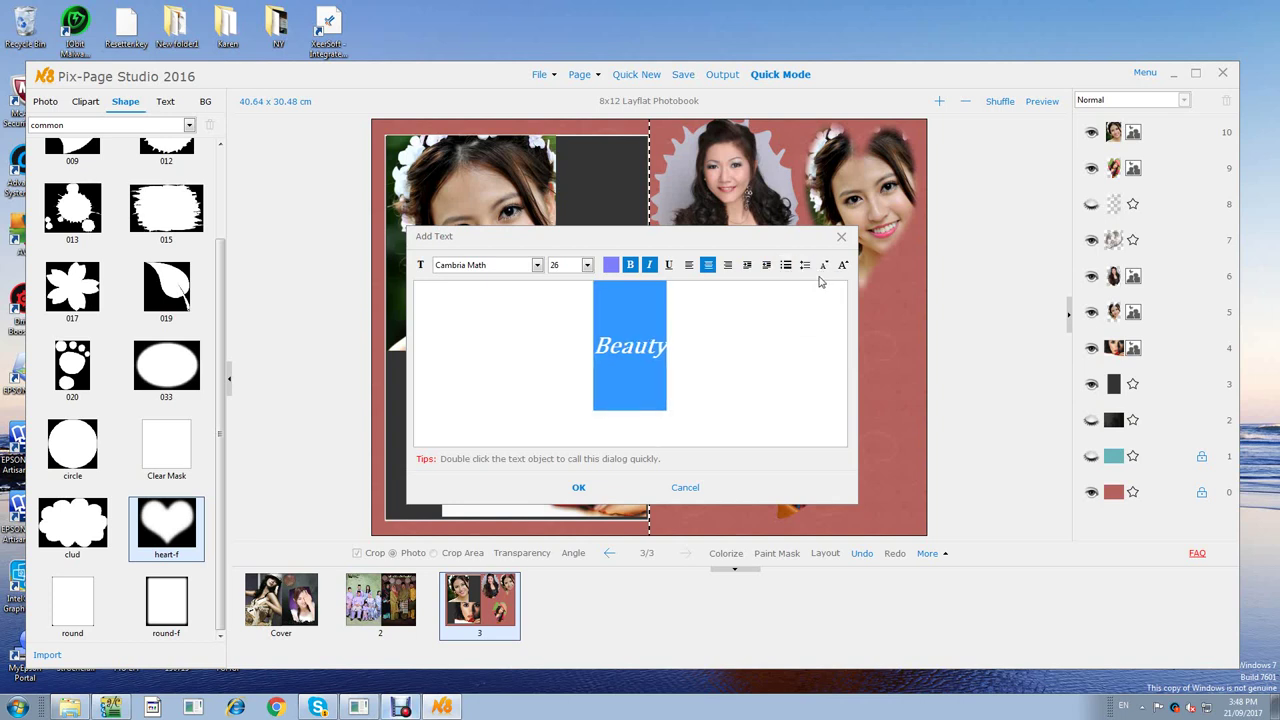
{"action": "left_click", "coordinate": [579, 488]}
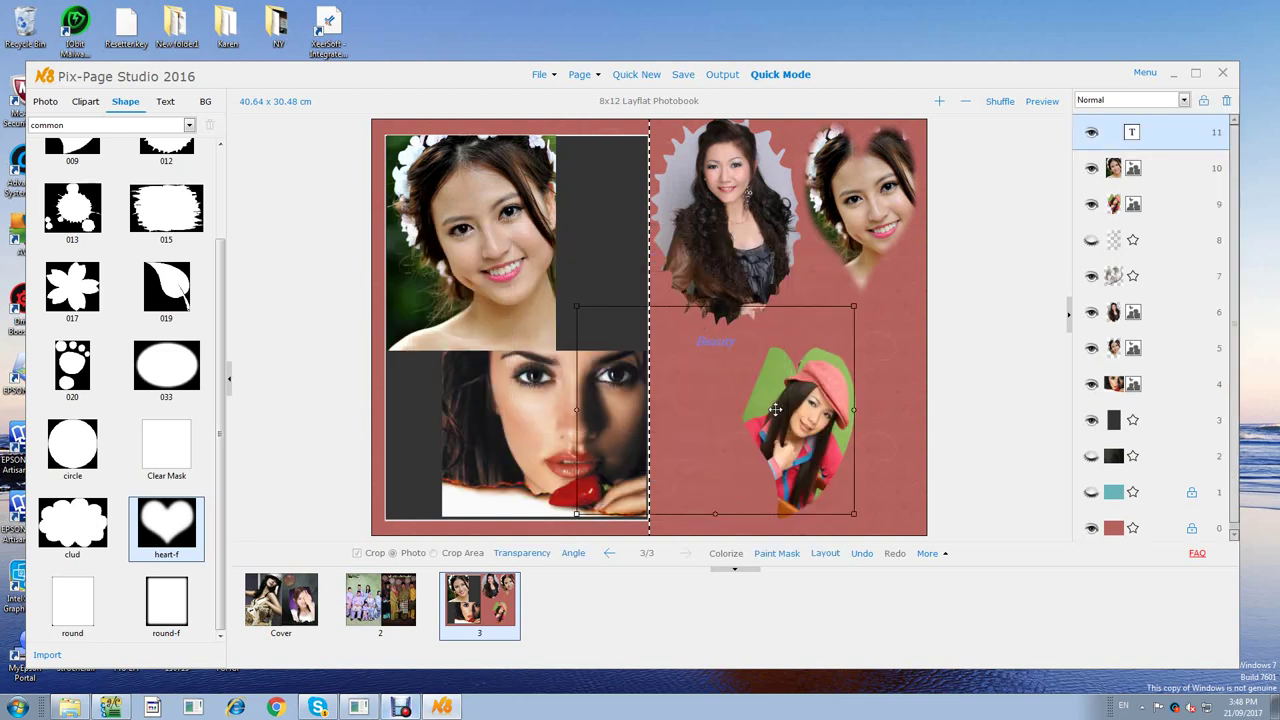
Move the "Beauty" text frame slightly down and to the right on page 3.
{"action": "left_click_drag", "start_coordinate": [775, 409], "coordinate": [792, 413]}
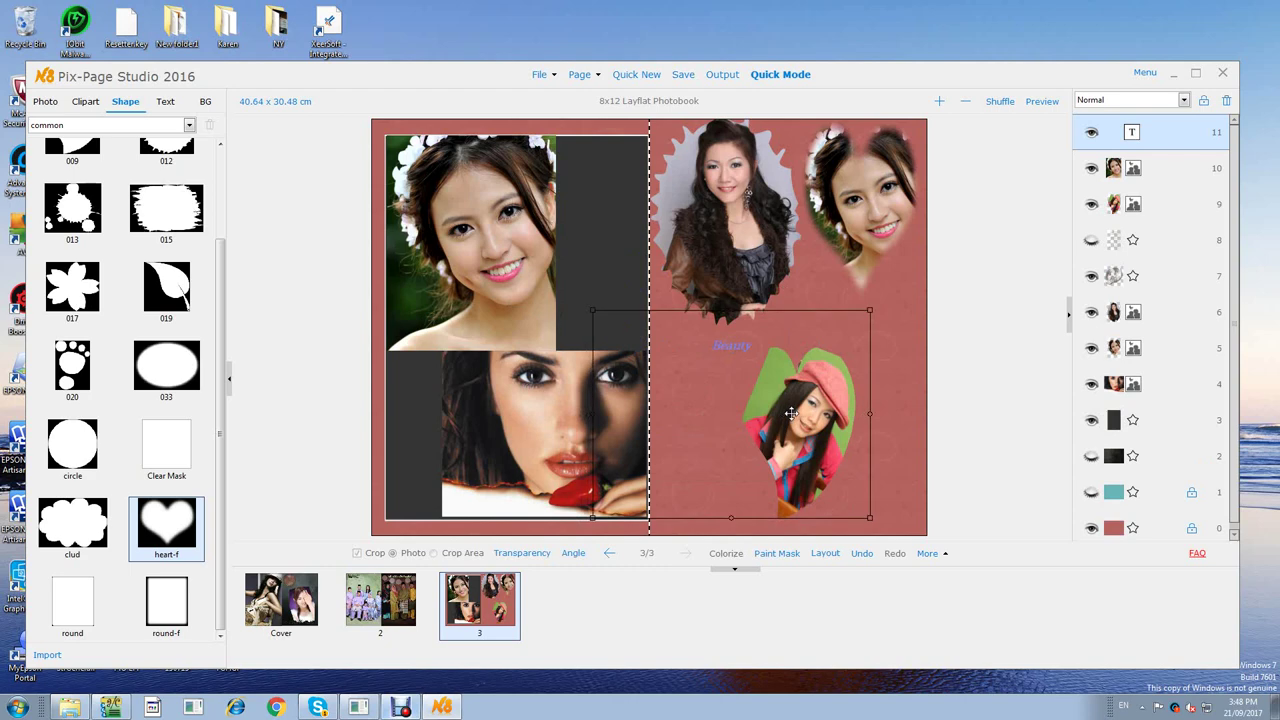
{"action": "right_click", "coordinate": [733, 360]}
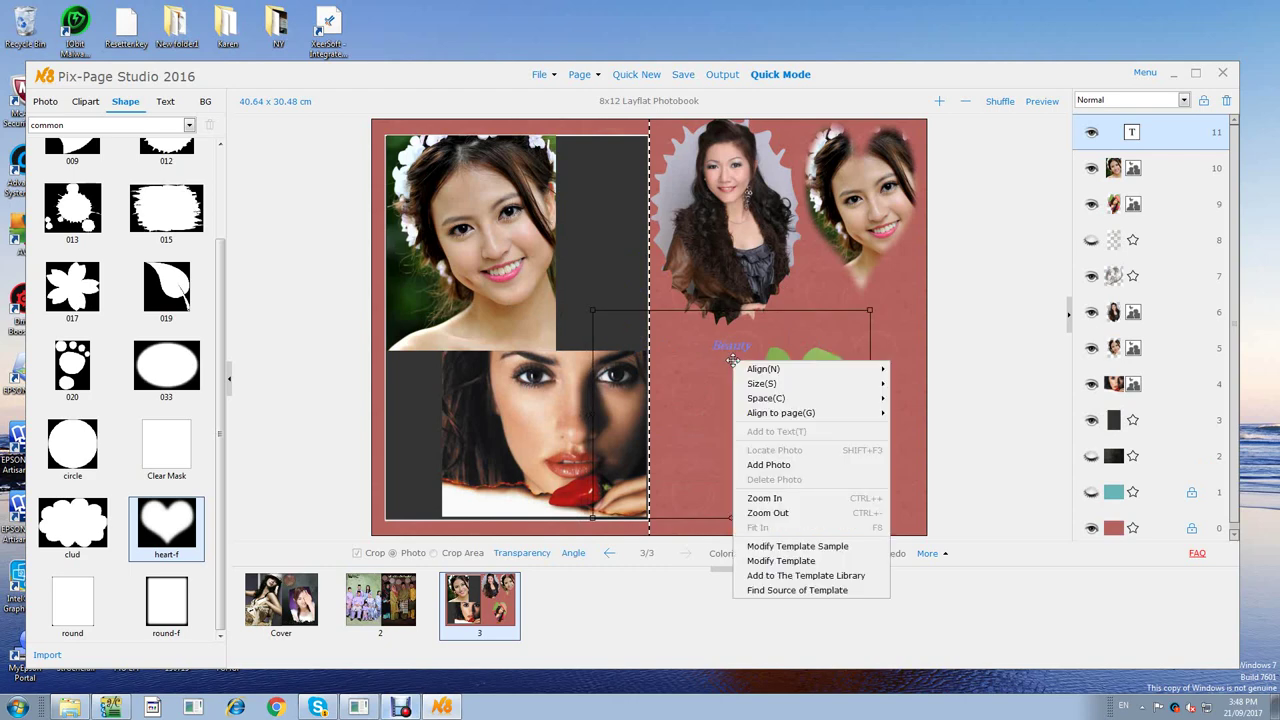
{"action": "left_click", "coordinate": [670, 366]}
{"action": "right_click", "coordinate": [670, 366]}
{"action": "left_click", "coordinate": [733, 333]}
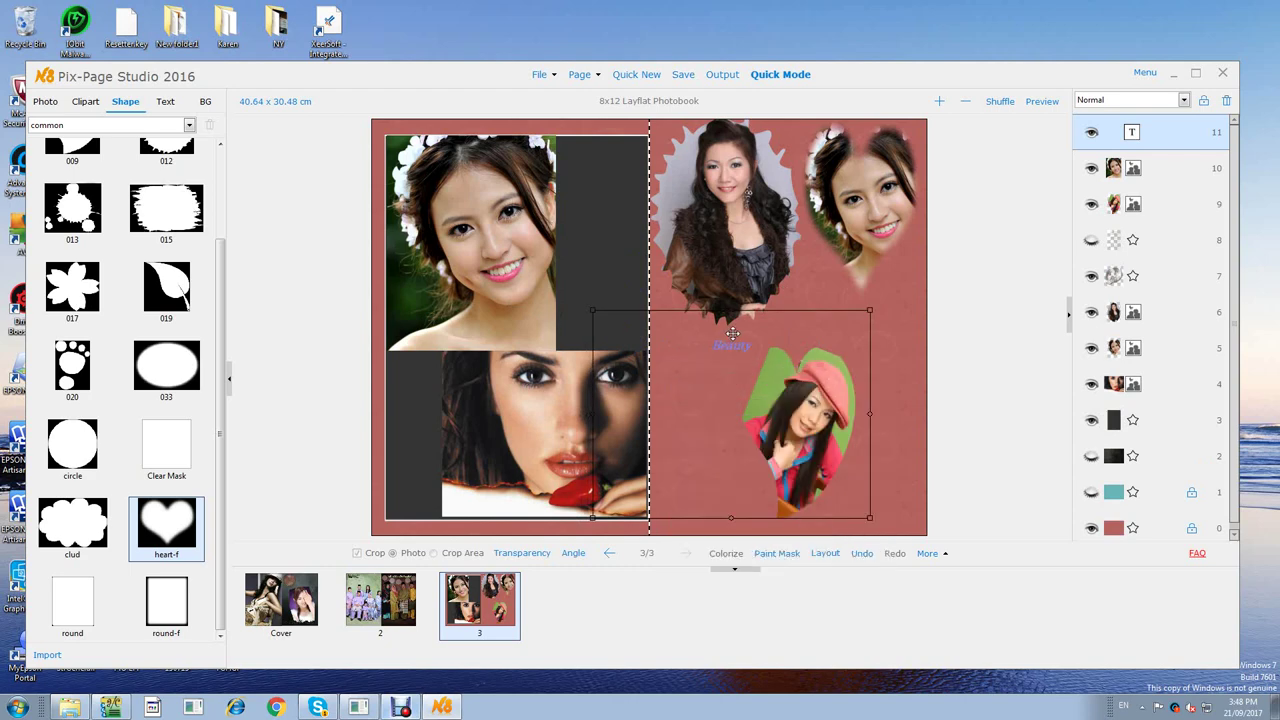
Reopen the "Beauty" text for editing and enlarge it to size 48.
{"action": "double_click", "coordinate": [726, 348]}
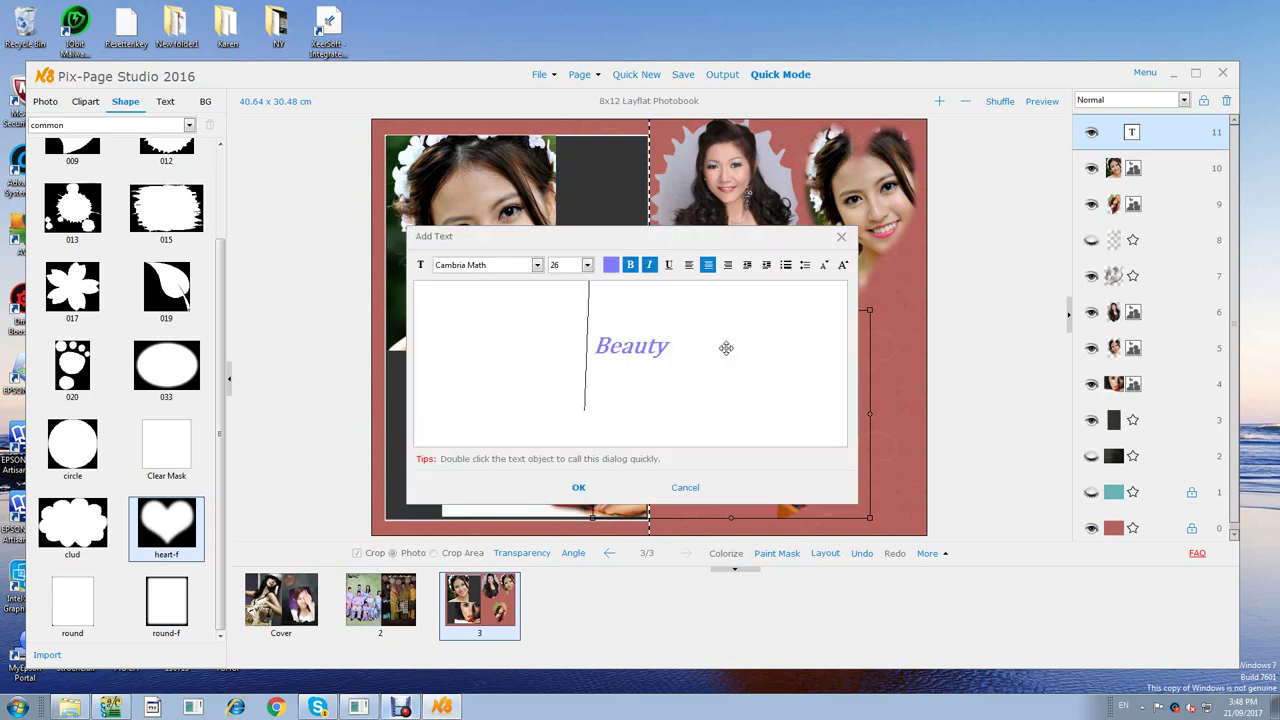
{"action": "left_click_drag", "start_coordinate": [680, 343], "coordinate": [580, 346]}
{"action": "left_click", "coordinate": [587, 265]}
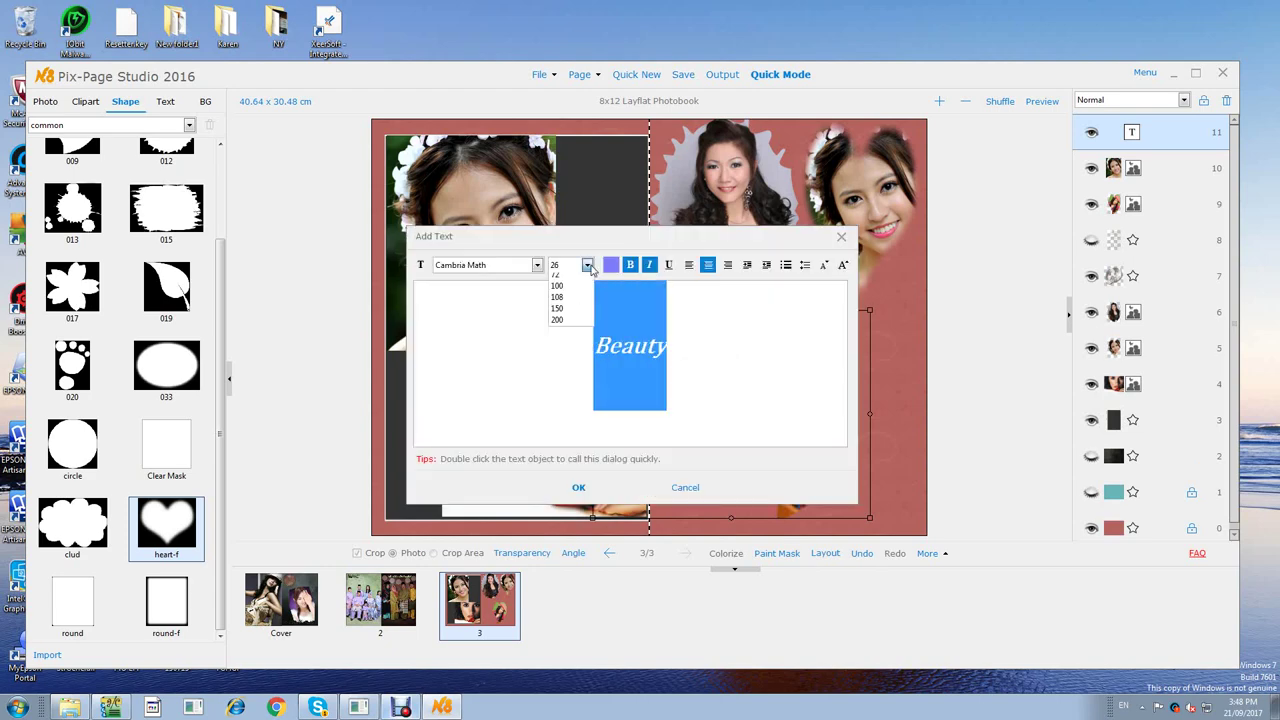
{"action": "left_click", "coordinate": [571, 440]}
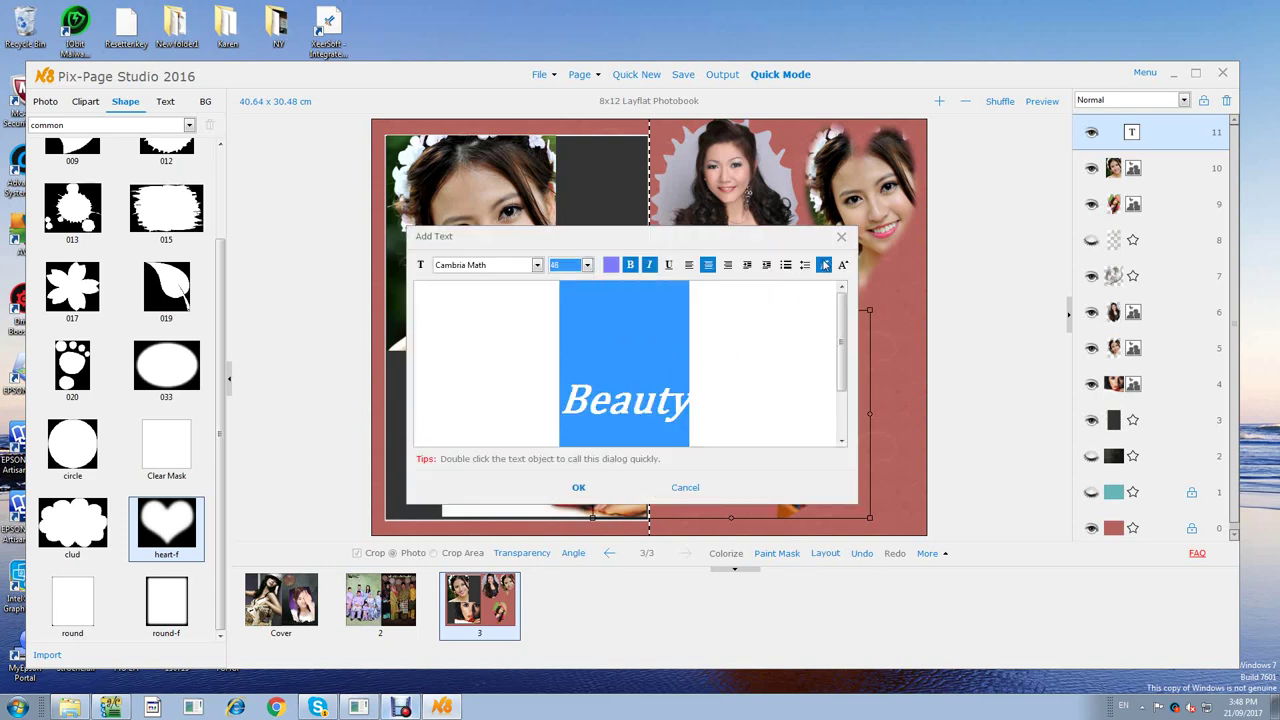
{"action": "left_click", "coordinate": [578, 488]}
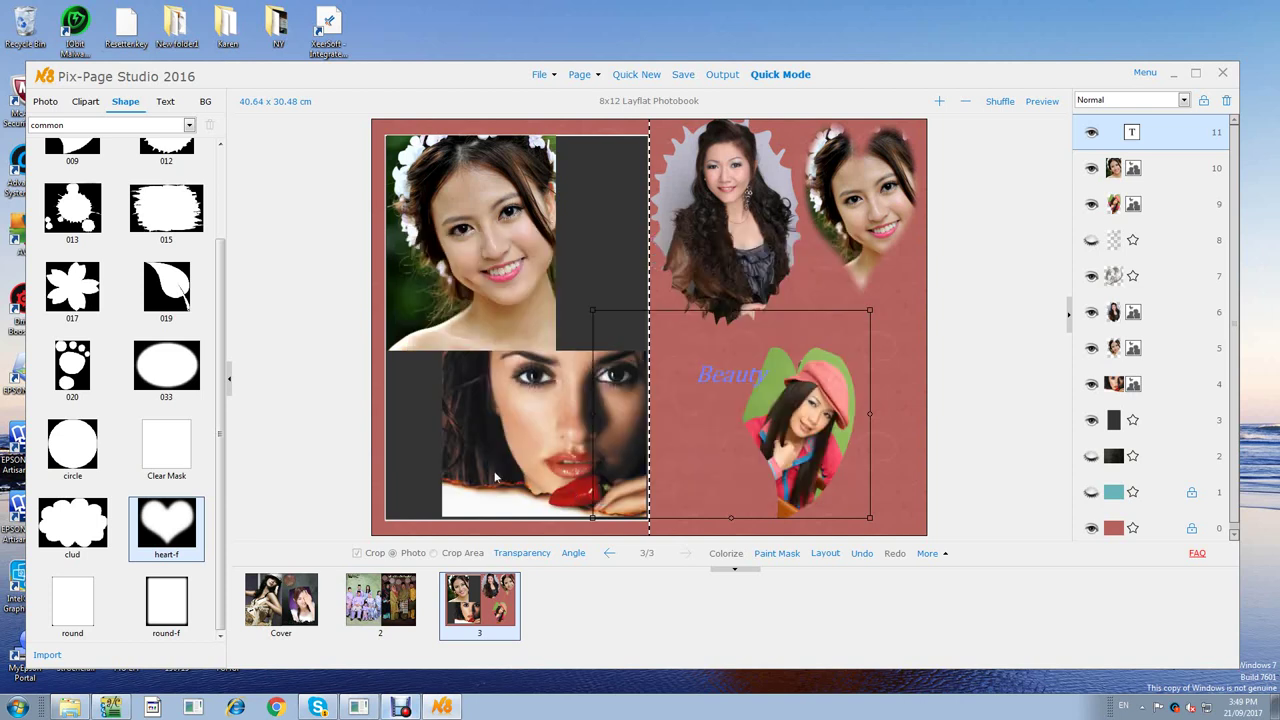
Shrink the "Beauty" text frame and place it low on the right page, between the fold and the pink-cap girl's photo.
{"action": "left_click_drag", "start_coordinate": [870, 388], "coordinate": [743, 410]}
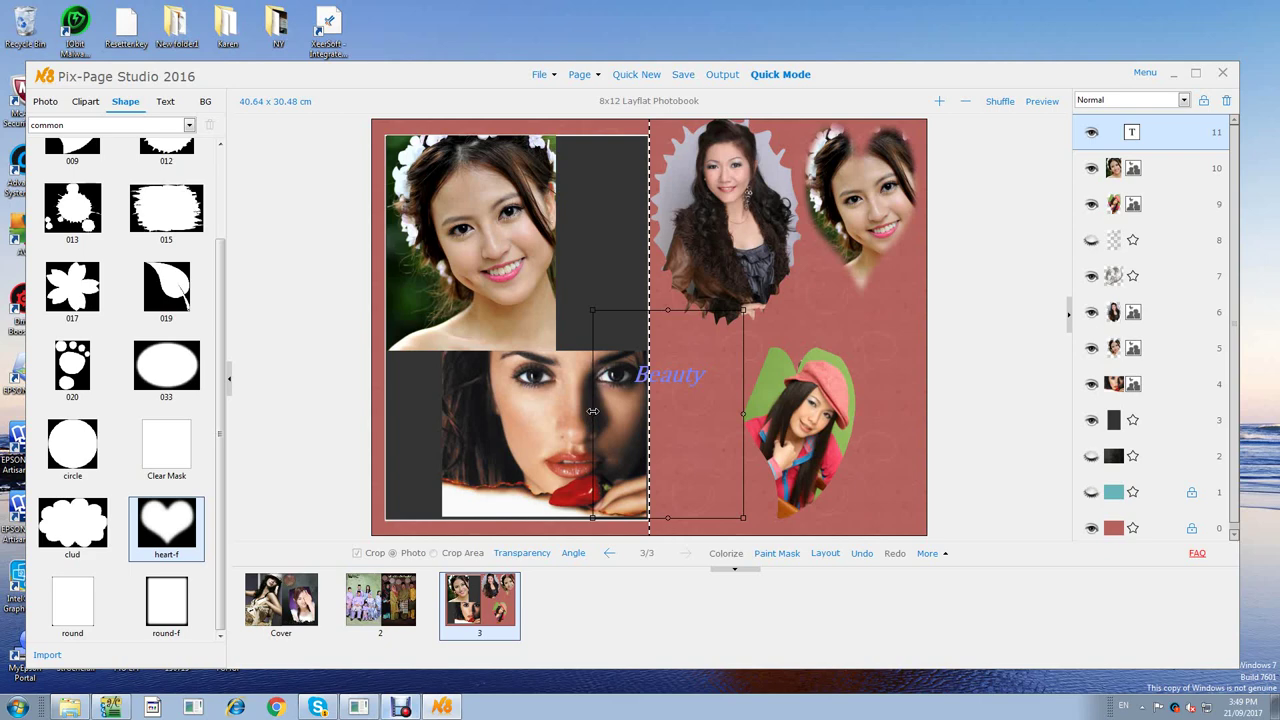
{"action": "left_click_drag", "start_coordinate": [593, 411], "coordinate": [651, 409]}
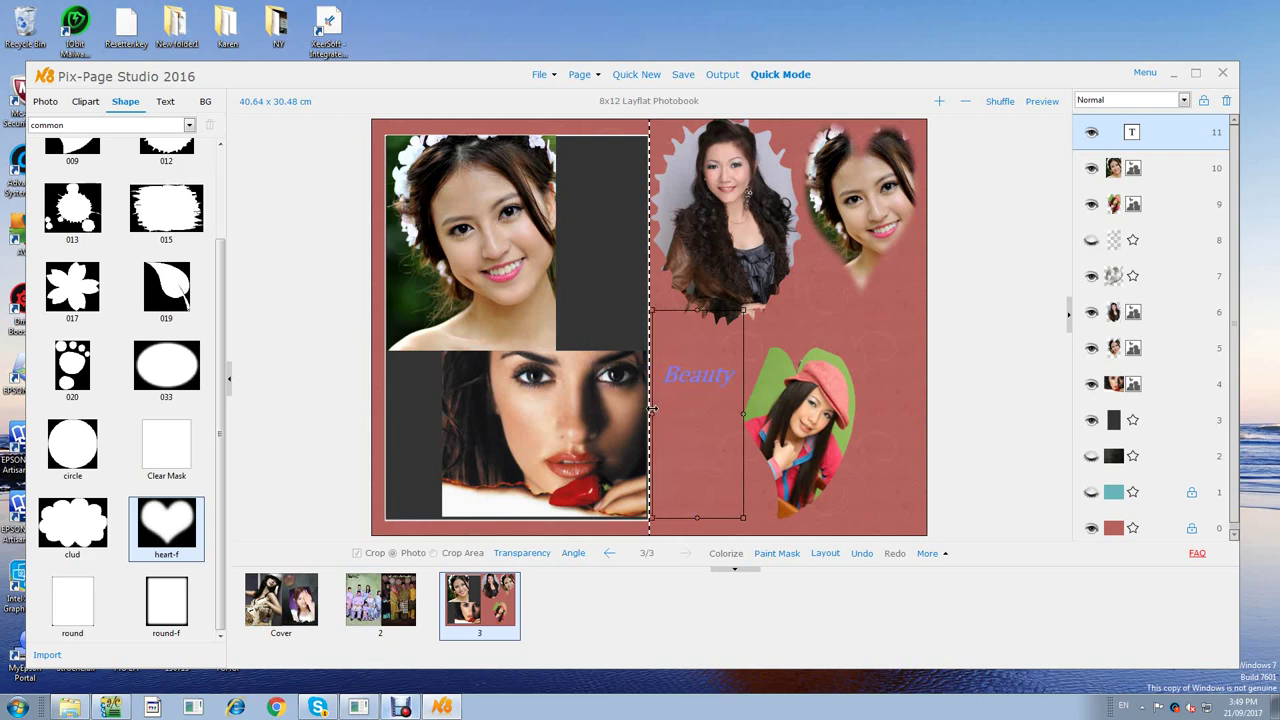
{"action": "left_click_drag", "start_coordinate": [714, 517], "coordinate": [714, 417]}
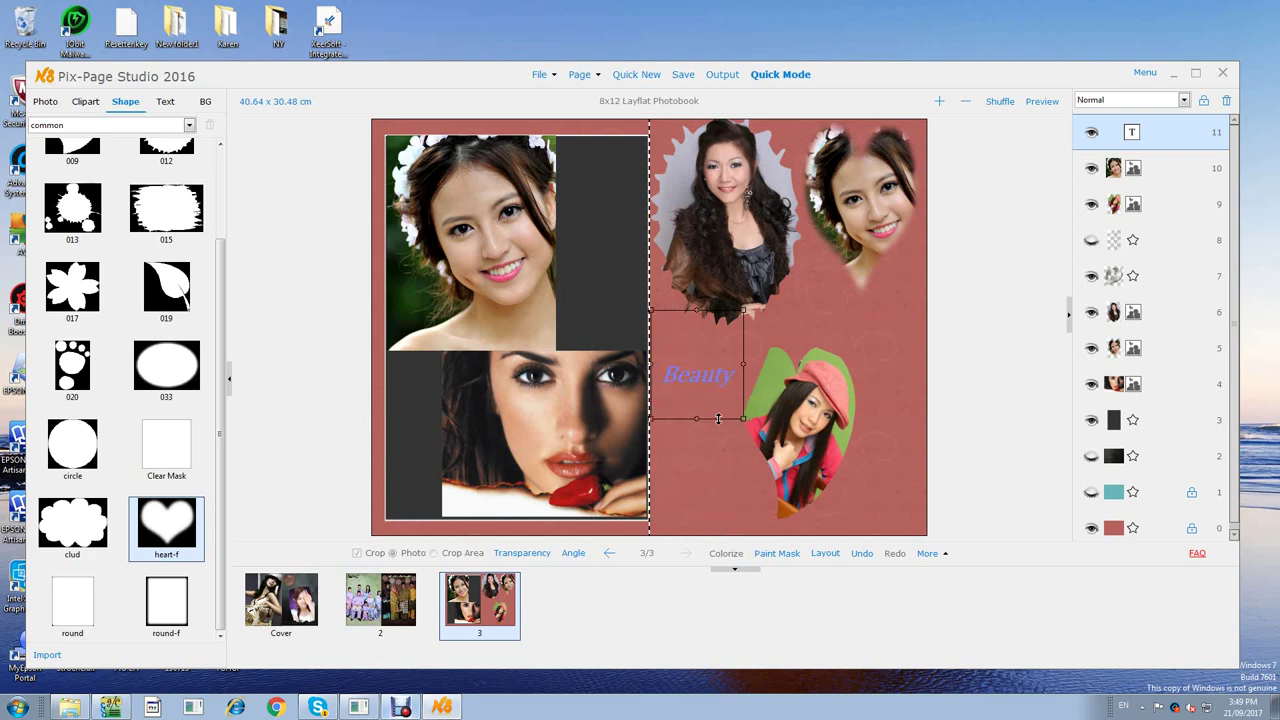
{"action": "left_click_drag", "start_coordinate": [691, 312], "coordinate": [688, 350]}
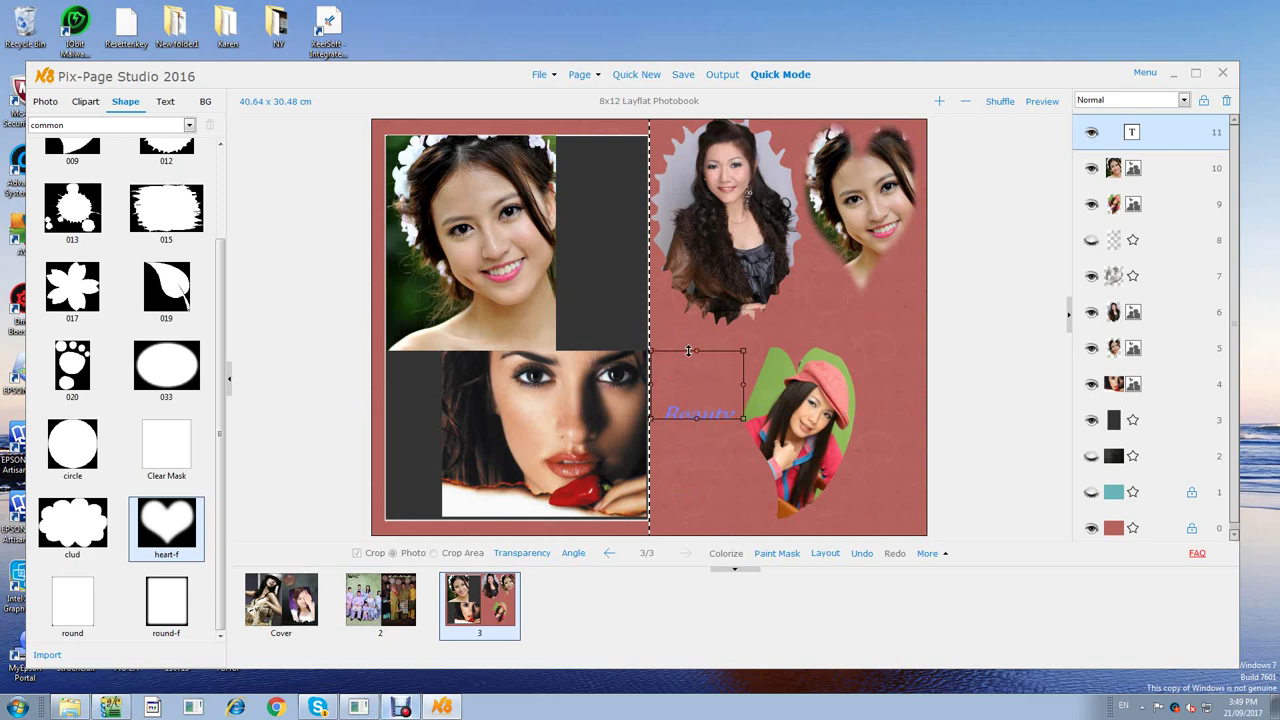
{"action": "left_click_drag", "start_coordinate": [708, 421], "coordinate": [708, 483]}
{"action": "left_click", "coordinate": [830, 324]}
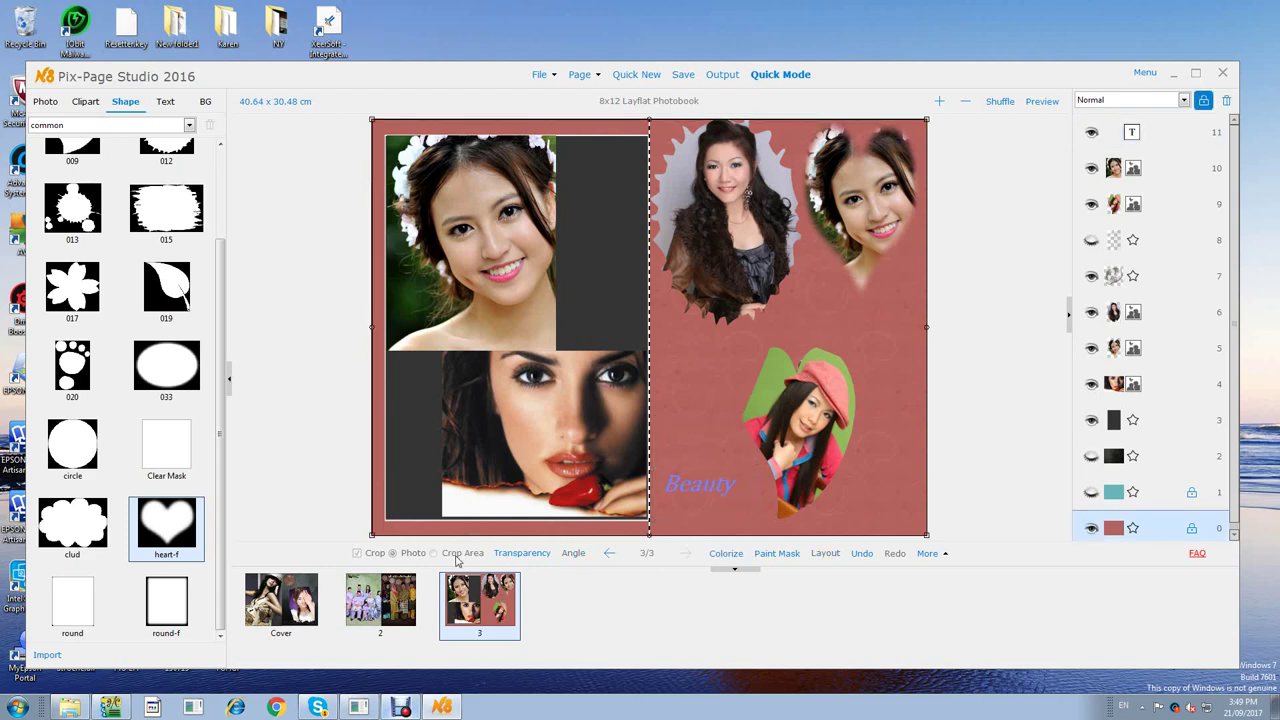
Try to apply shape mask 033 to the "Beauty" text, and deselect the text.
{"action": "left_click", "coordinate": [700, 491]}
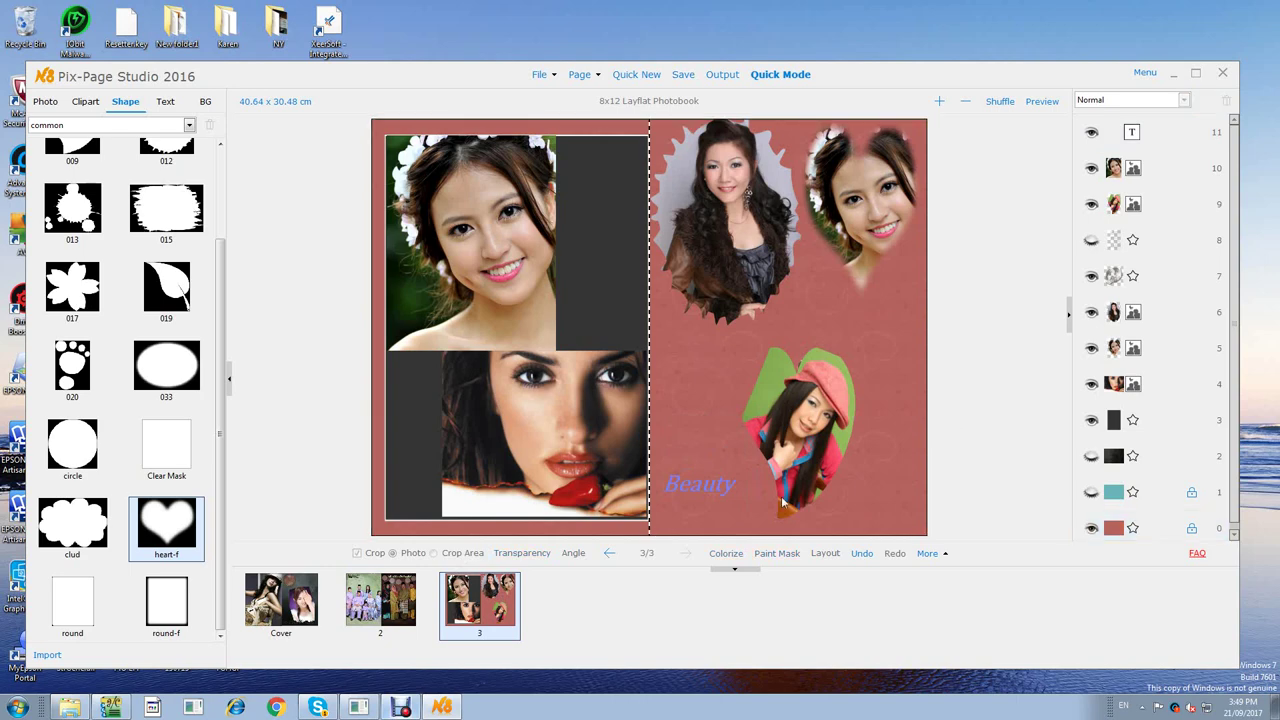
{"action": "left_click", "coordinate": [702, 486]}
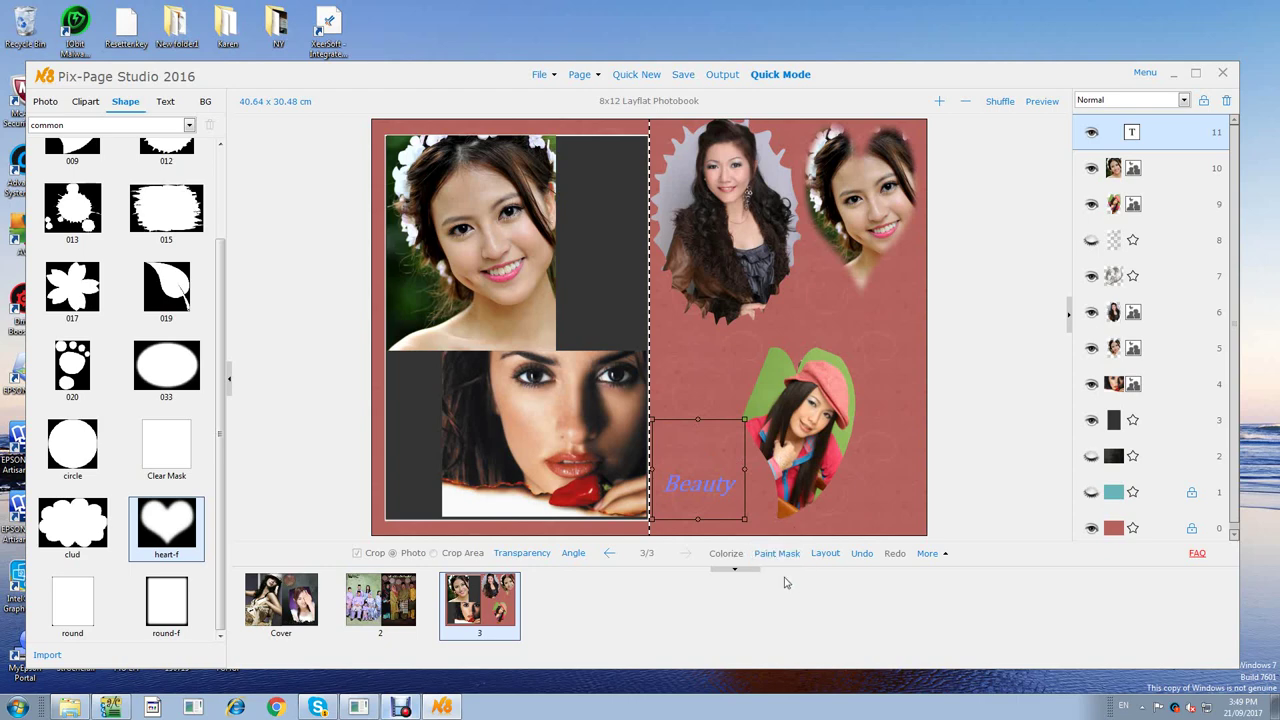
{"action": "left_click", "coordinate": [830, 555]}
{"action": "left_click", "coordinate": [836, 556]}
{"action": "left_click", "coordinate": [172, 374]}
{"action": "left_click_drag", "start_coordinate": [202, 366], "coordinate": [718, 461]}
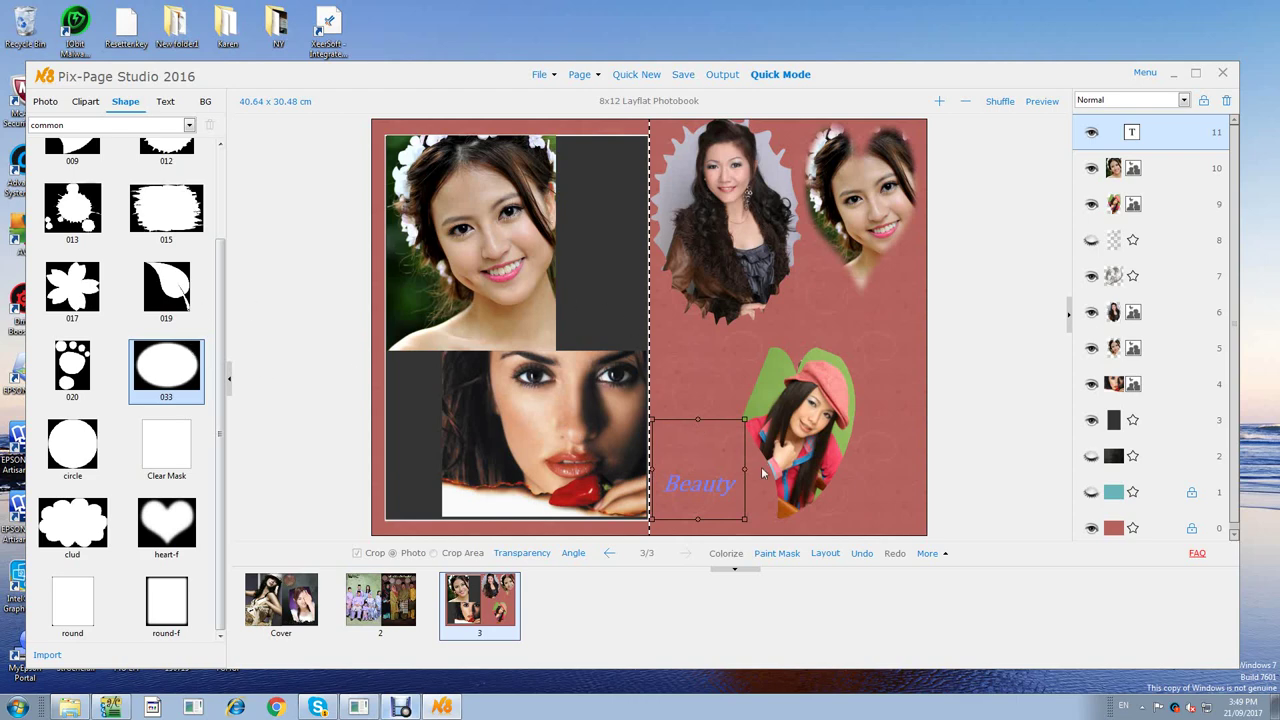
{"action": "left_click", "coordinate": [702, 370]}
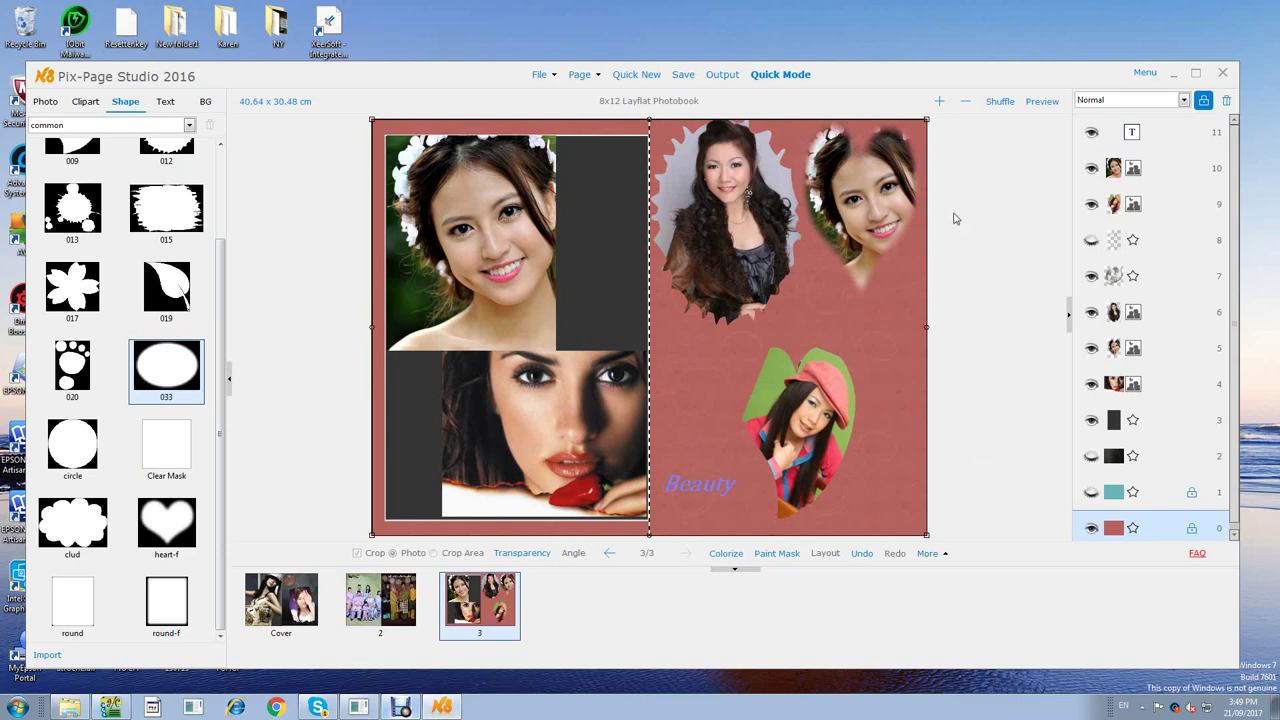
Switch to Quick Mode and look through the available file commands.
{"action": "left_click", "coordinate": [780, 75]}
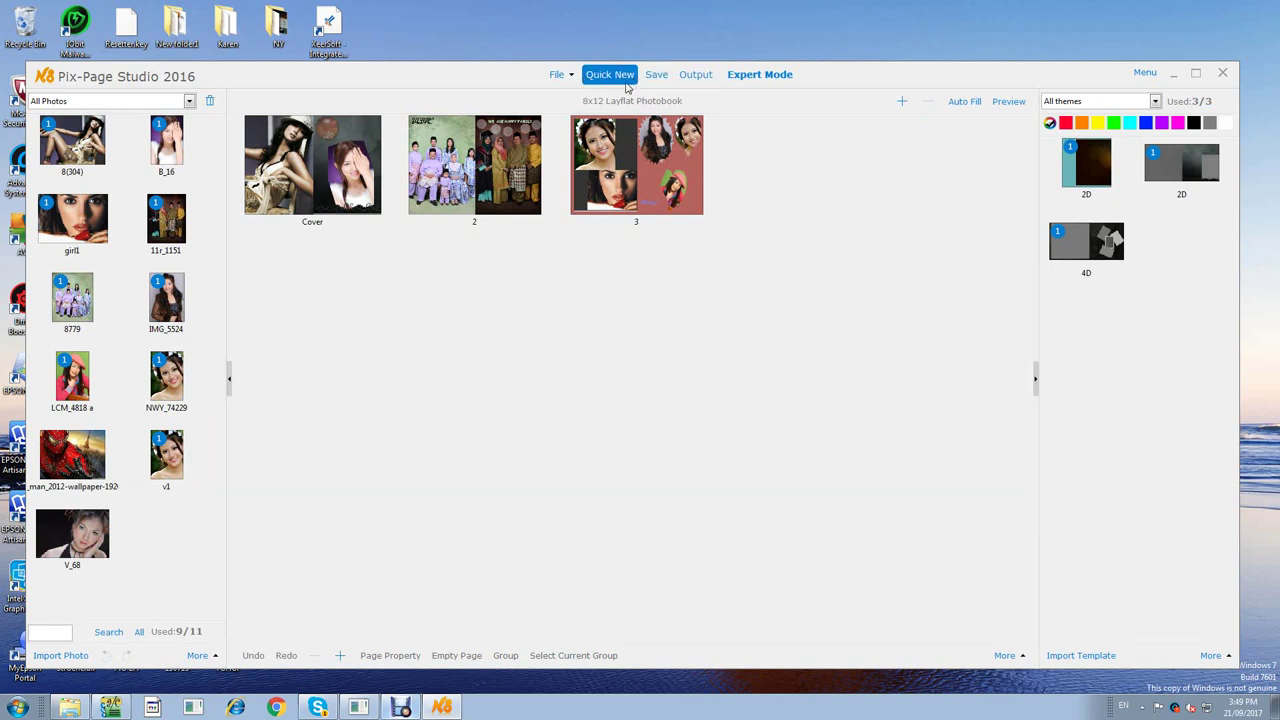
{"action": "left_click", "coordinate": [564, 80]}
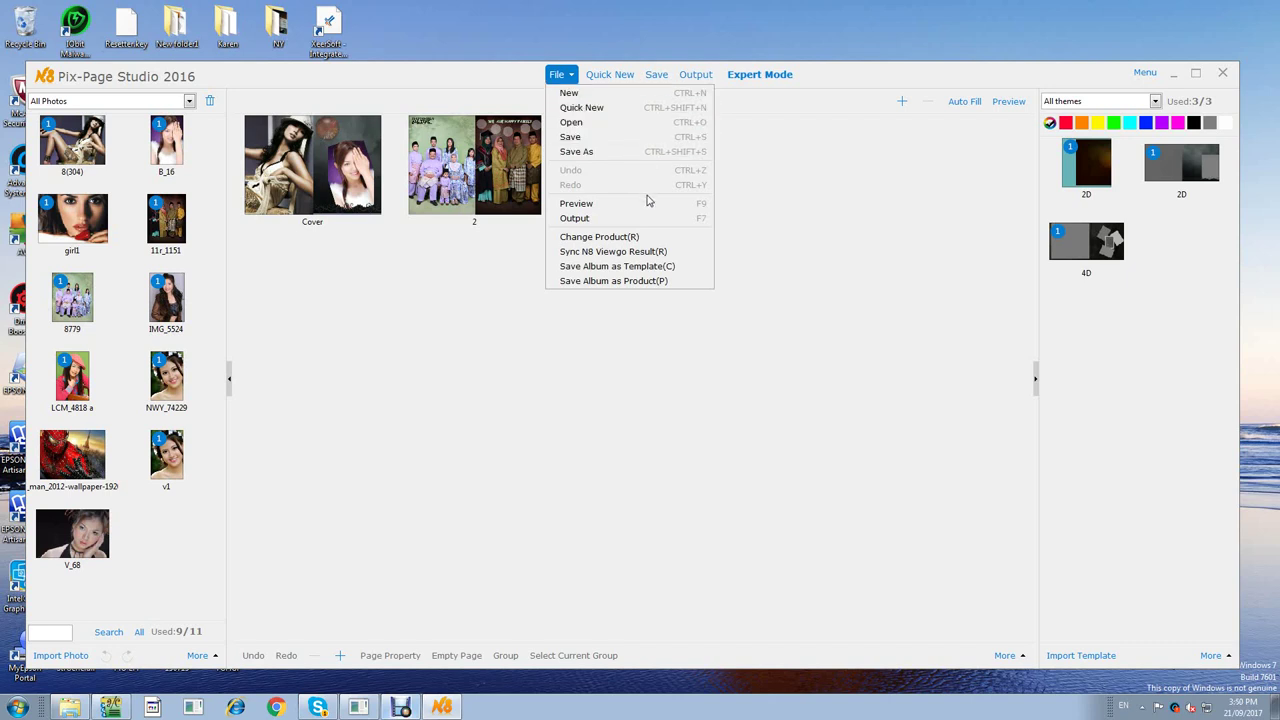
{"action": "left_click", "coordinate": [665, 302]}
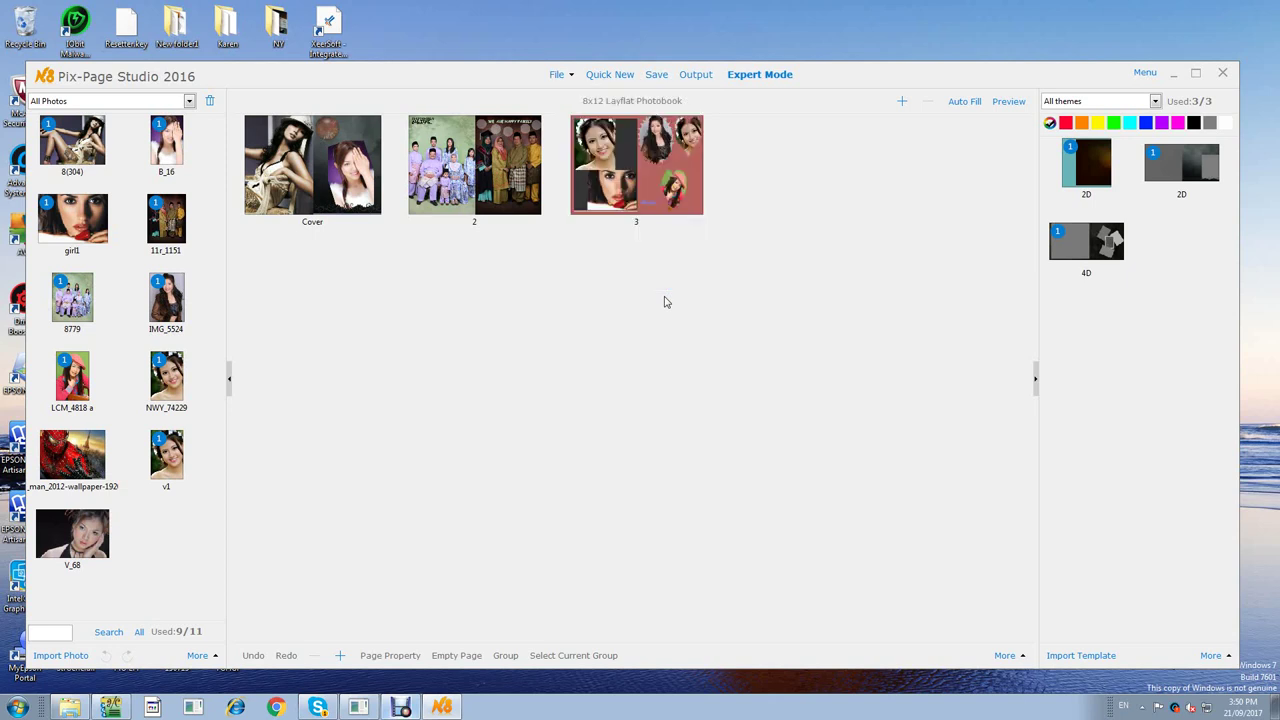
{"action": "left_click", "coordinate": [610, 74]}
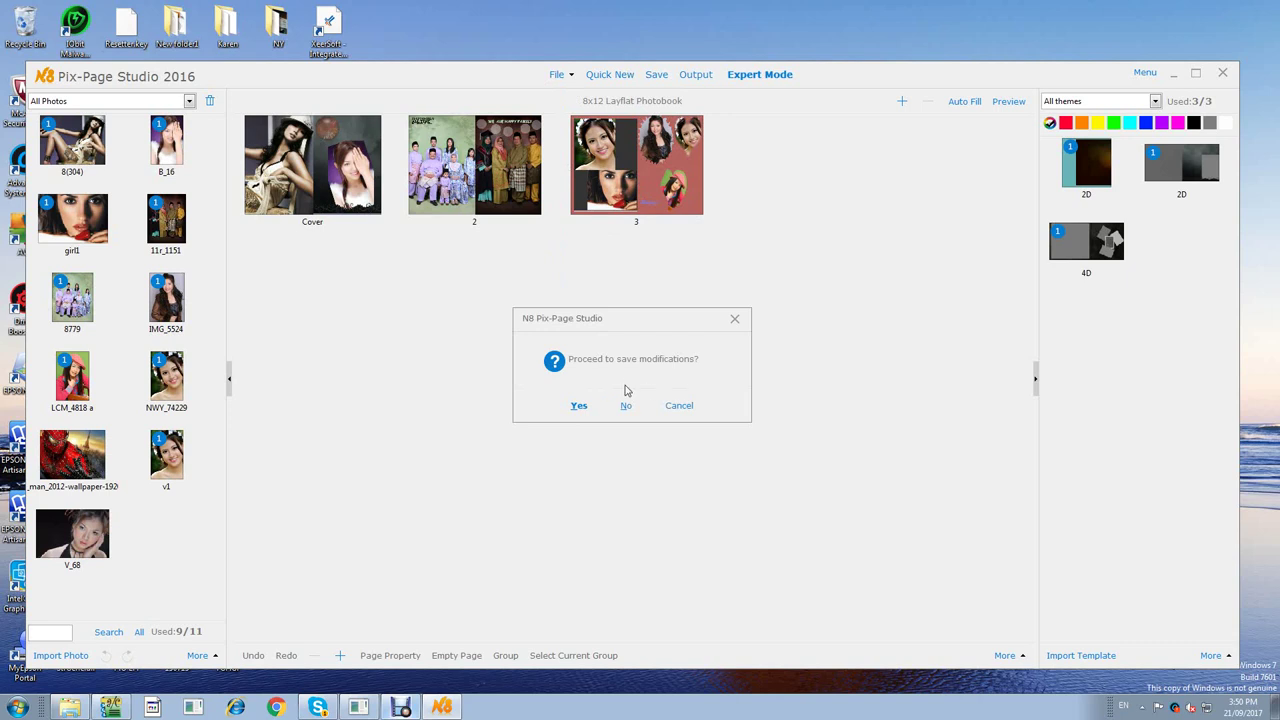
{"action": "left_click", "coordinate": [579, 405]}
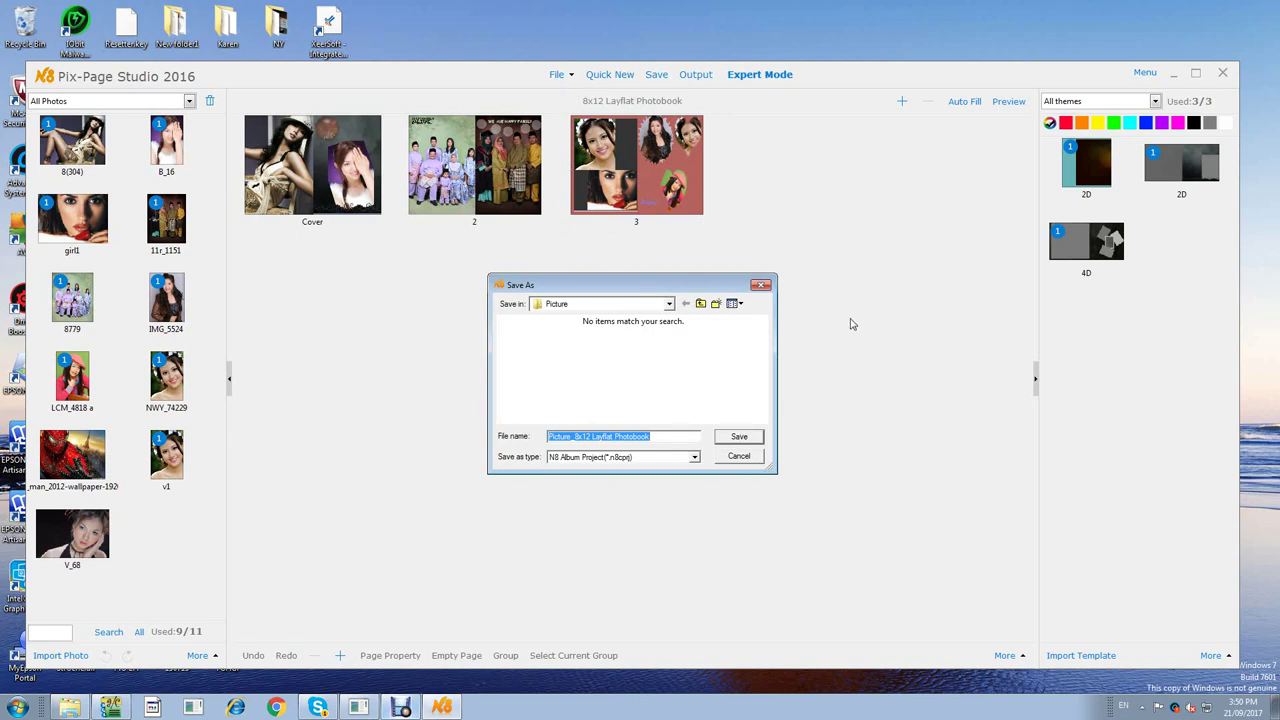
{"action": "left_click", "coordinate": [753, 457]}
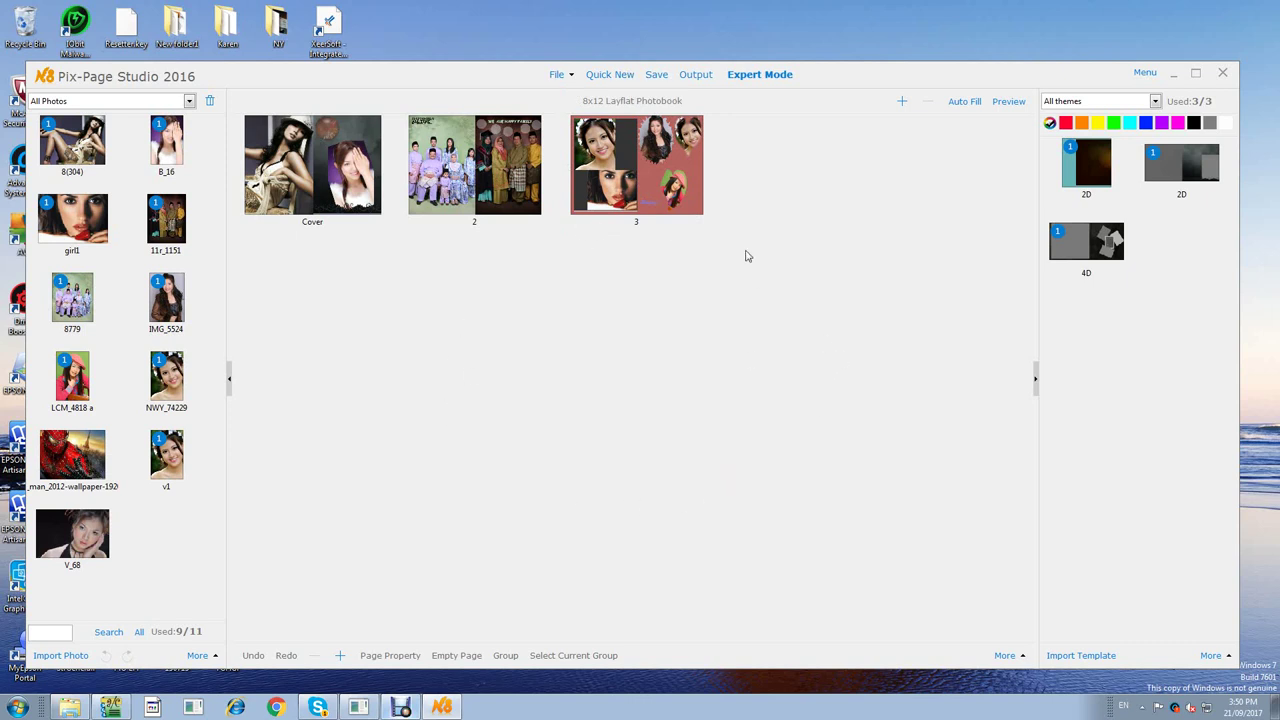
Save the album project under the new name "Picture_8x12 Layflat Photobook Memo" in the Picture folder, as an N8 Album Project.
{"action": "left_click", "coordinate": [564, 80]}
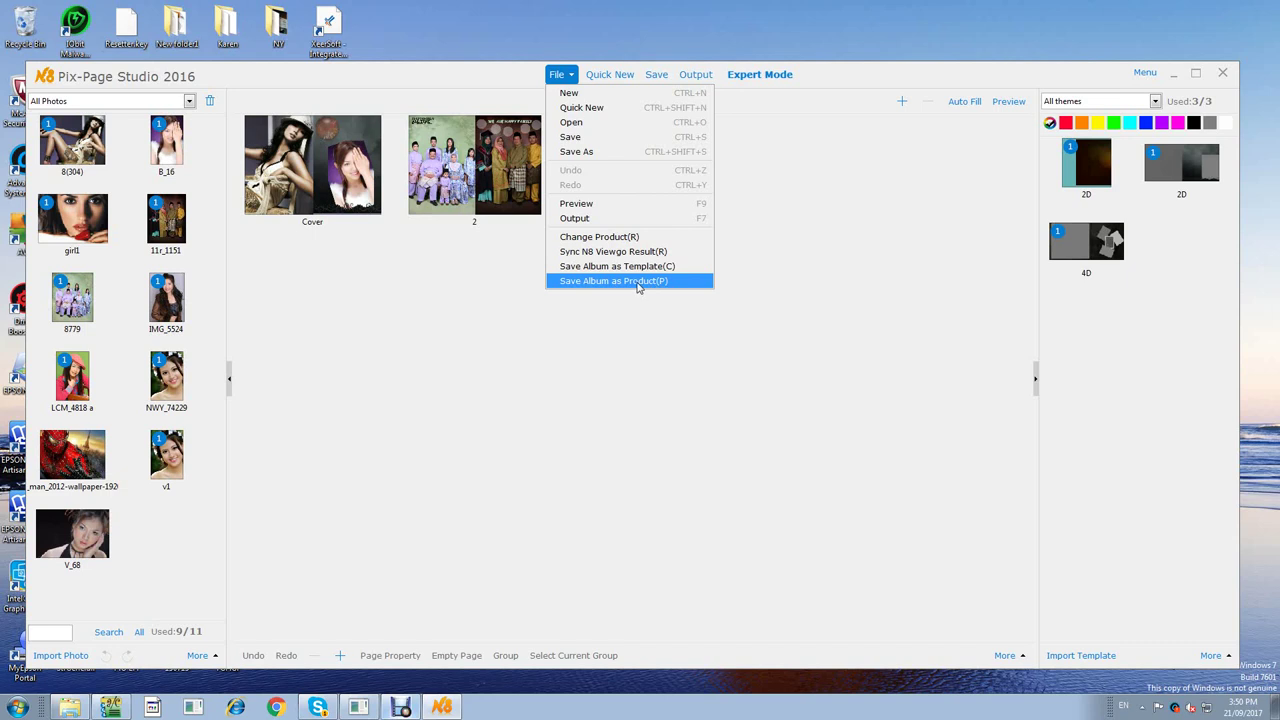
{"action": "left_click", "coordinate": [602, 152]}
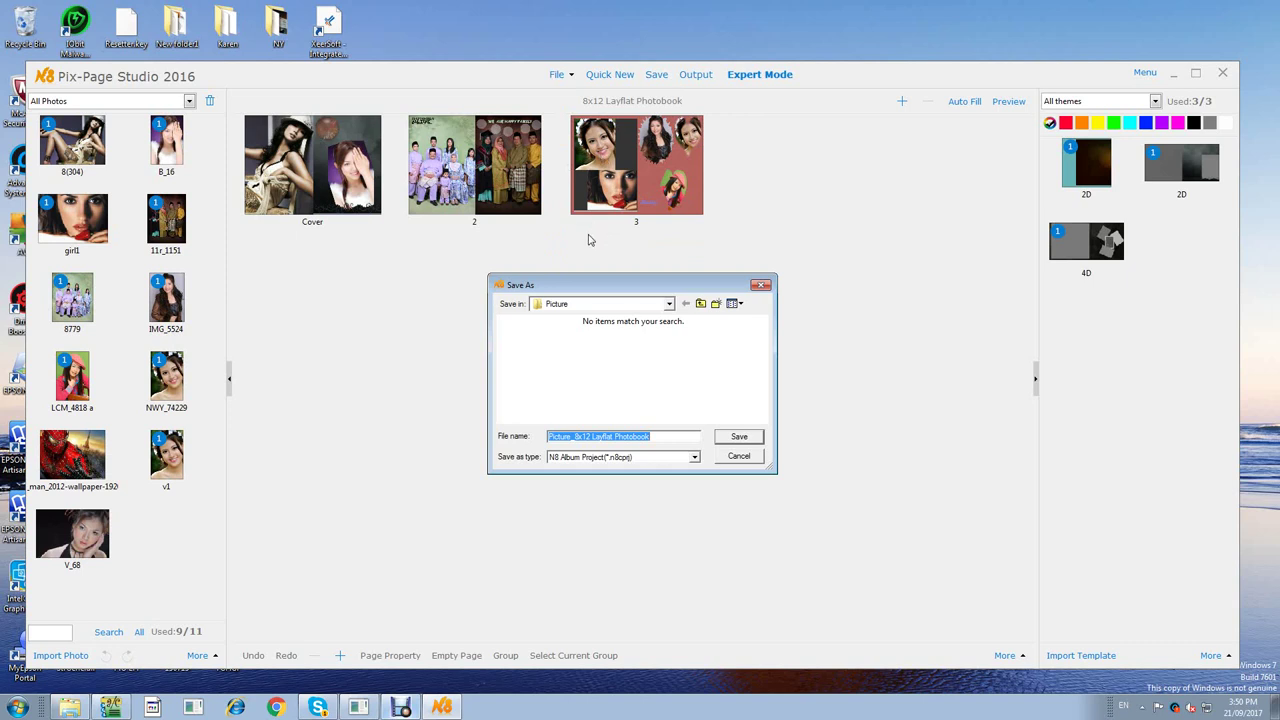
{"action": "left_click", "coordinate": [667, 439]}
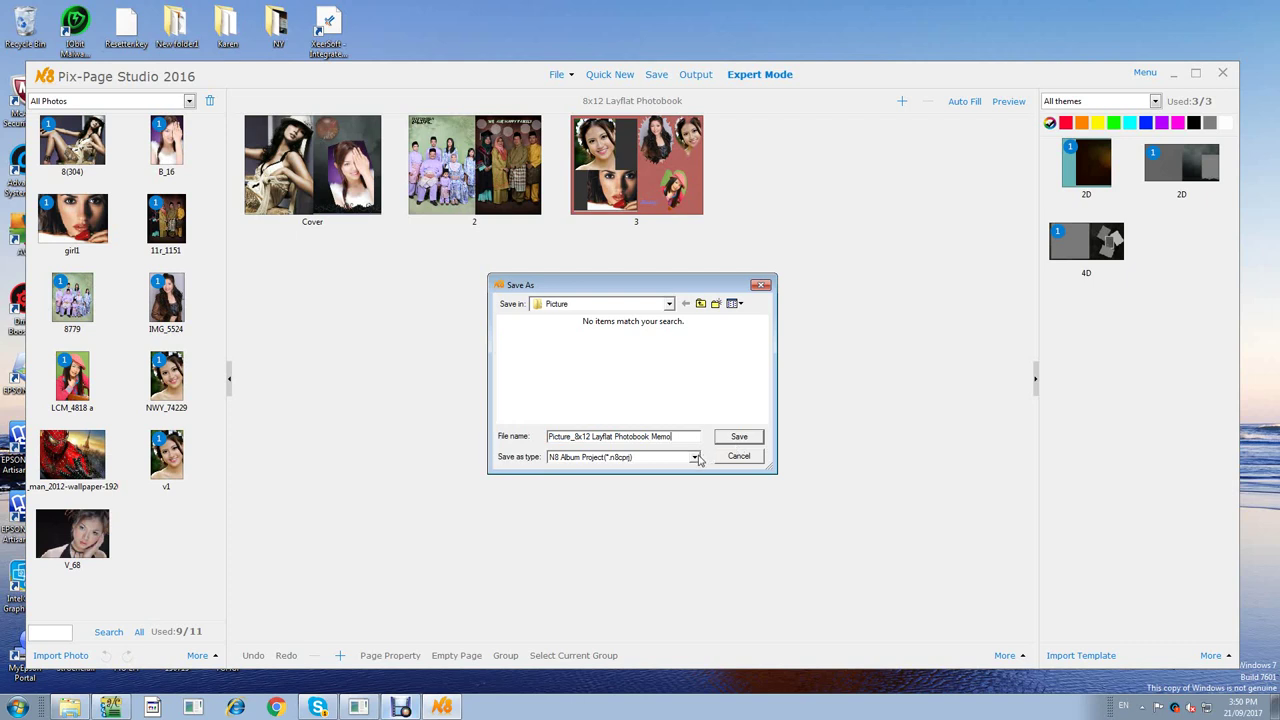
{"action": "left_click", "coordinate": [696, 458]}
{"action": "left_click", "coordinate": [697, 459]}
{"action": "left_click", "coordinate": [742, 437]}
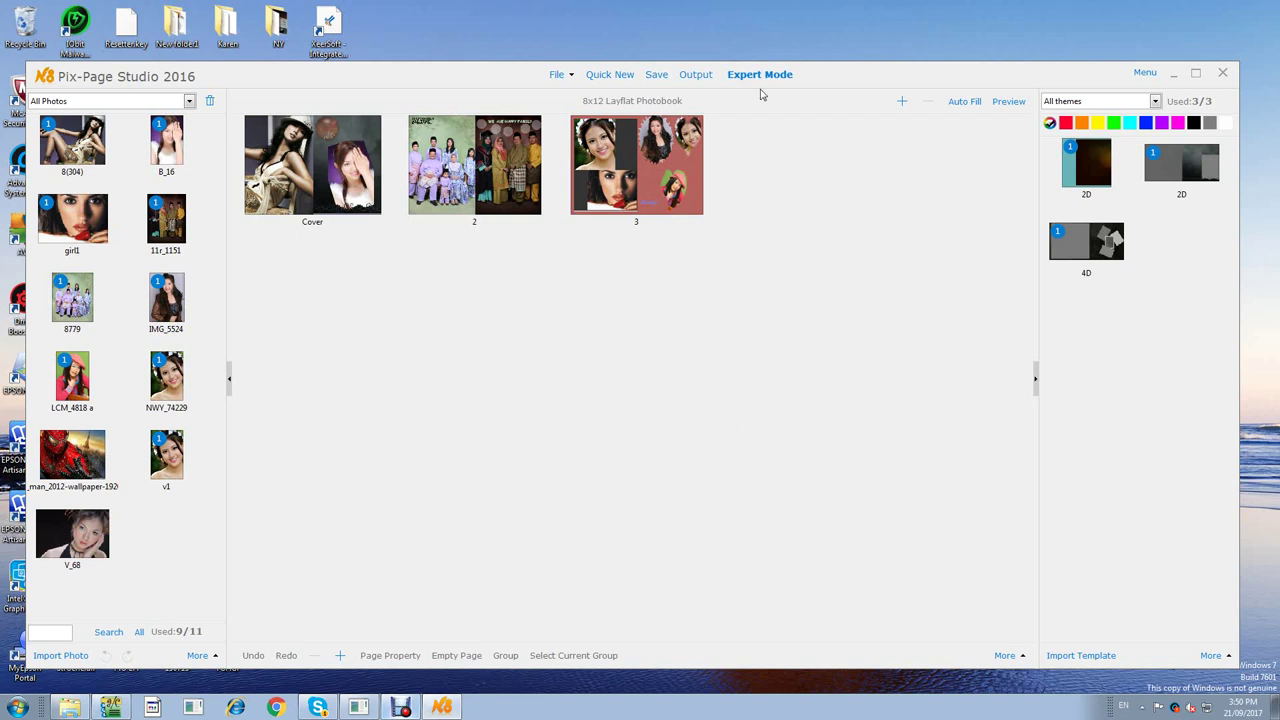
Output the photobook as Full size JPG using batch output, and start processing its waiting job.
{"action": "left_click", "coordinate": [696, 75]}
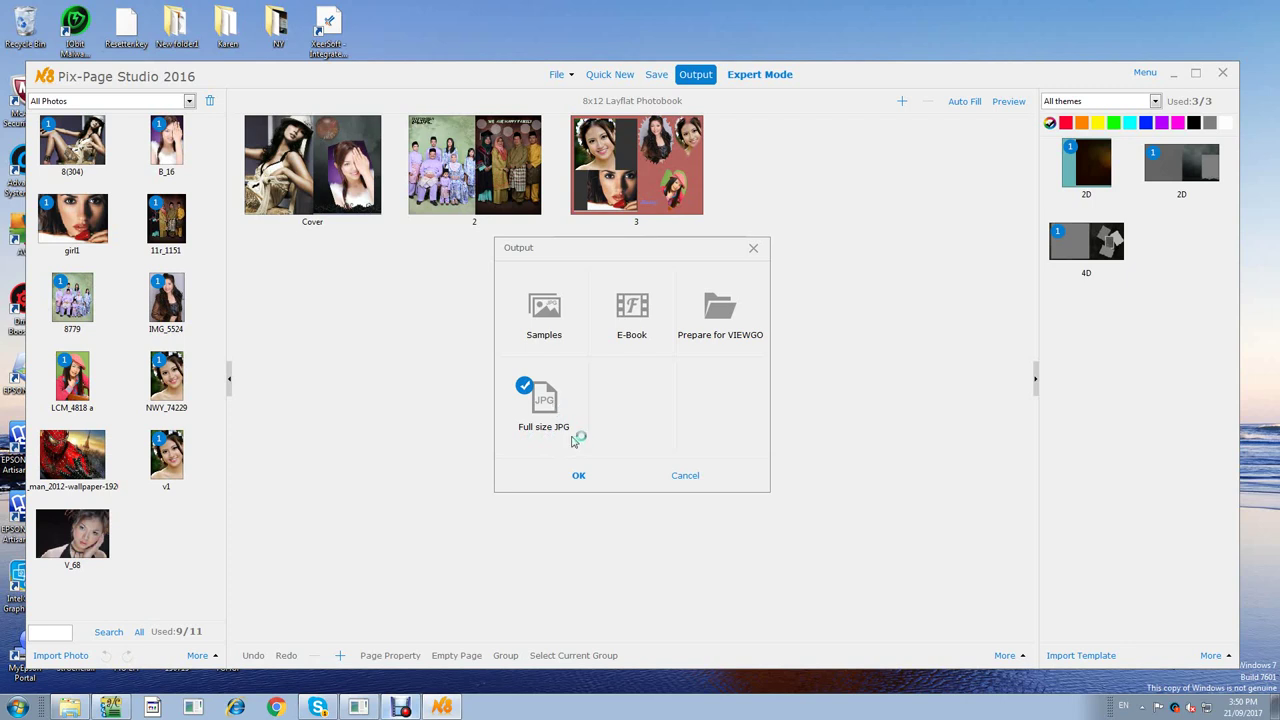
{"action": "left_click", "coordinate": [580, 476]}
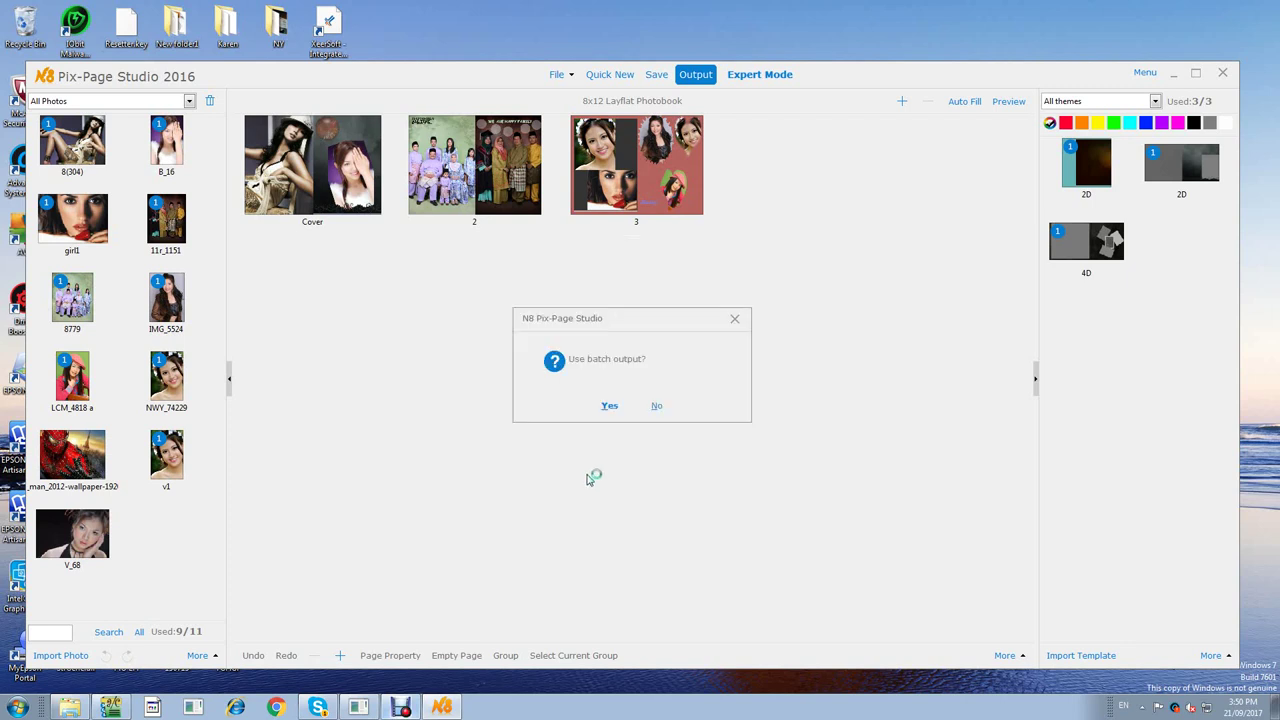
{"action": "left_click", "coordinate": [609, 406]}
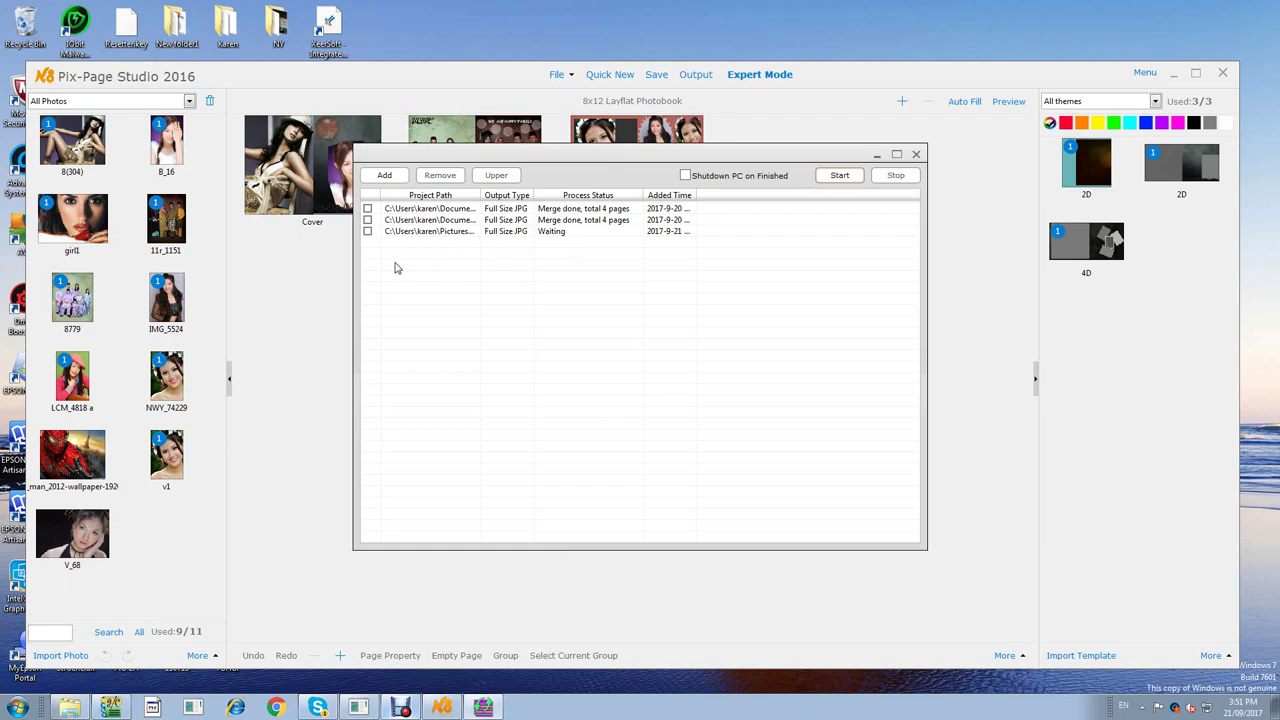
{"action": "left_click", "coordinate": [367, 231]}
{"action": "left_click", "coordinate": [842, 177]}
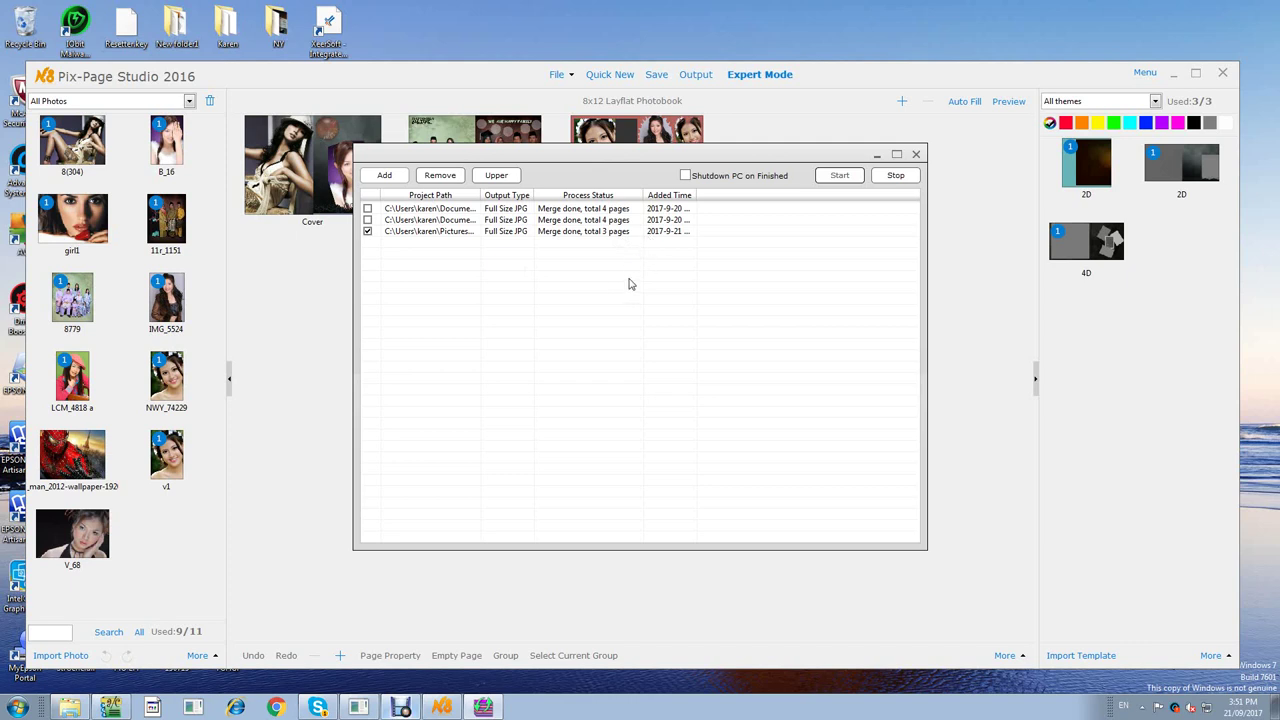
Remove the first finished job from the batch output list, and close the batch output window and Pix-Page Studio.
{"action": "left_click", "coordinate": [367, 231]}
{"action": "left_click", "coordinate": [367, 208]}
{"action": "left_click", "coordinate": [440, 177]}
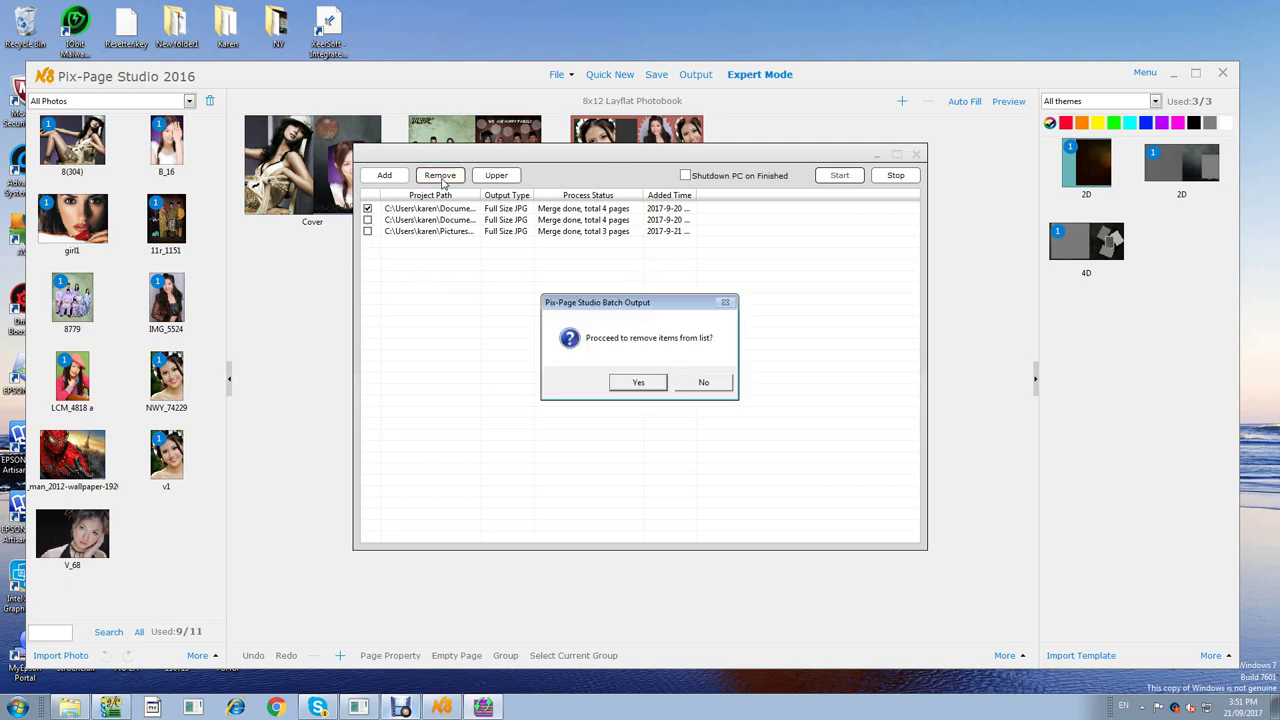
{"action": "left_click", "coordinate": [653, 386]}
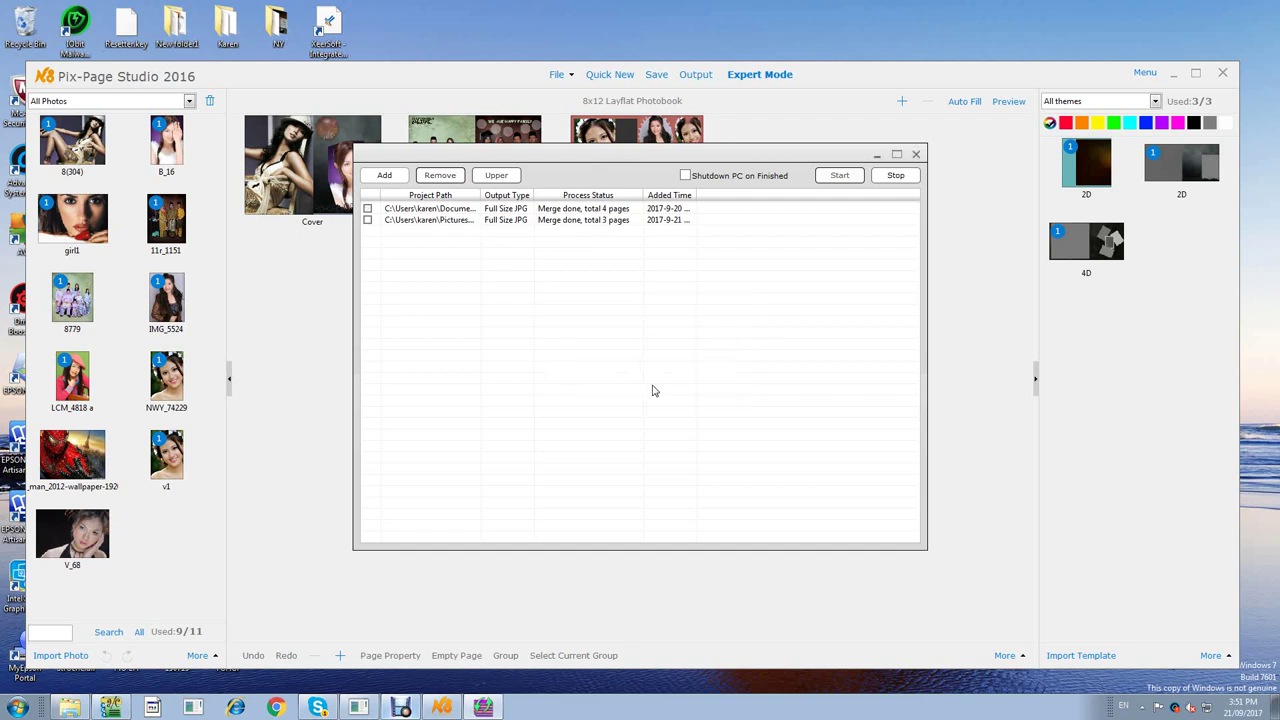
{"action": "left_click", "coordinate": [916, 154]}
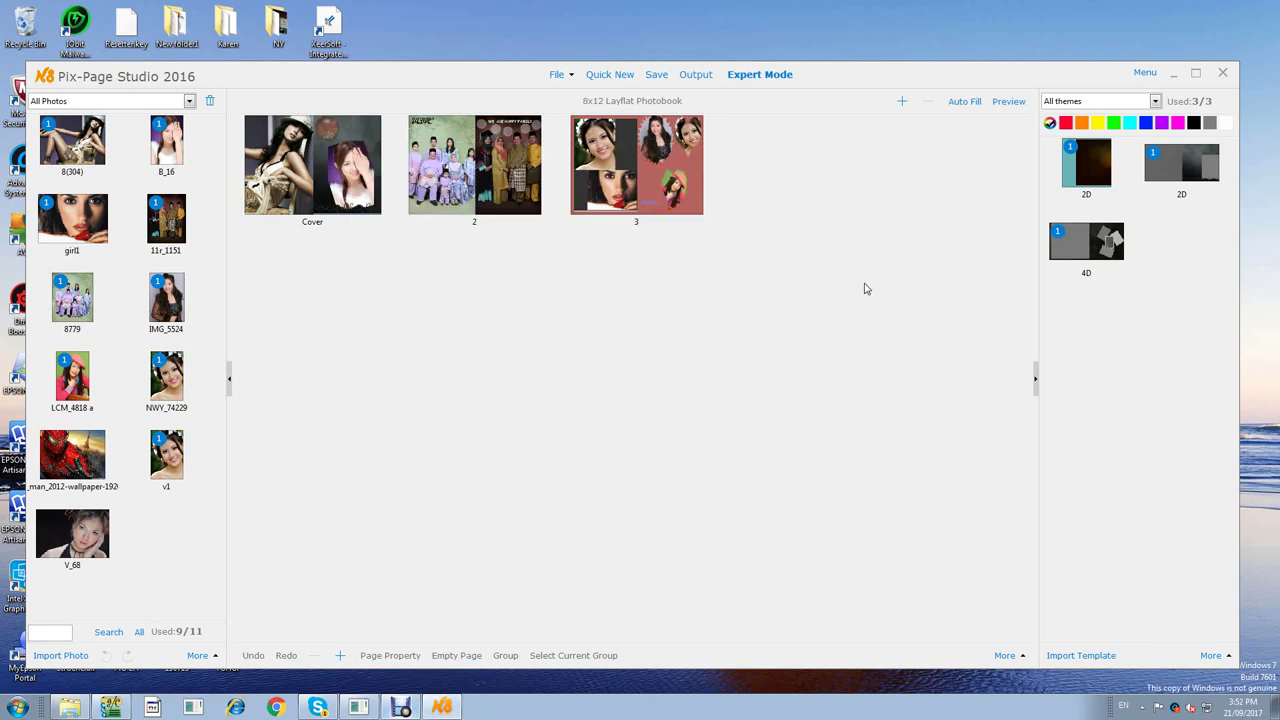
{"action": "left_click", "coordinate": [1222, 75]}
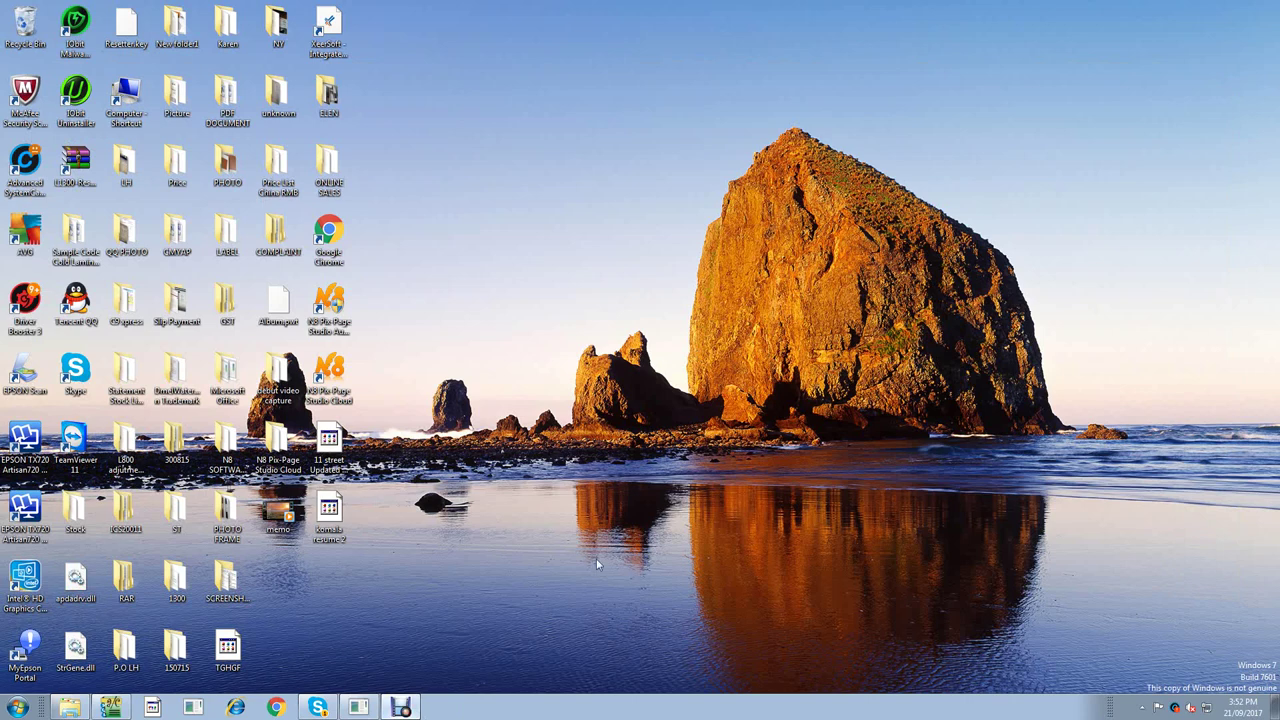
Show the main window of N8 Pix-Page Studio License Server, check the current points, and minimize it.
{"action": "left_click", "coordinate": [1142, 707]}
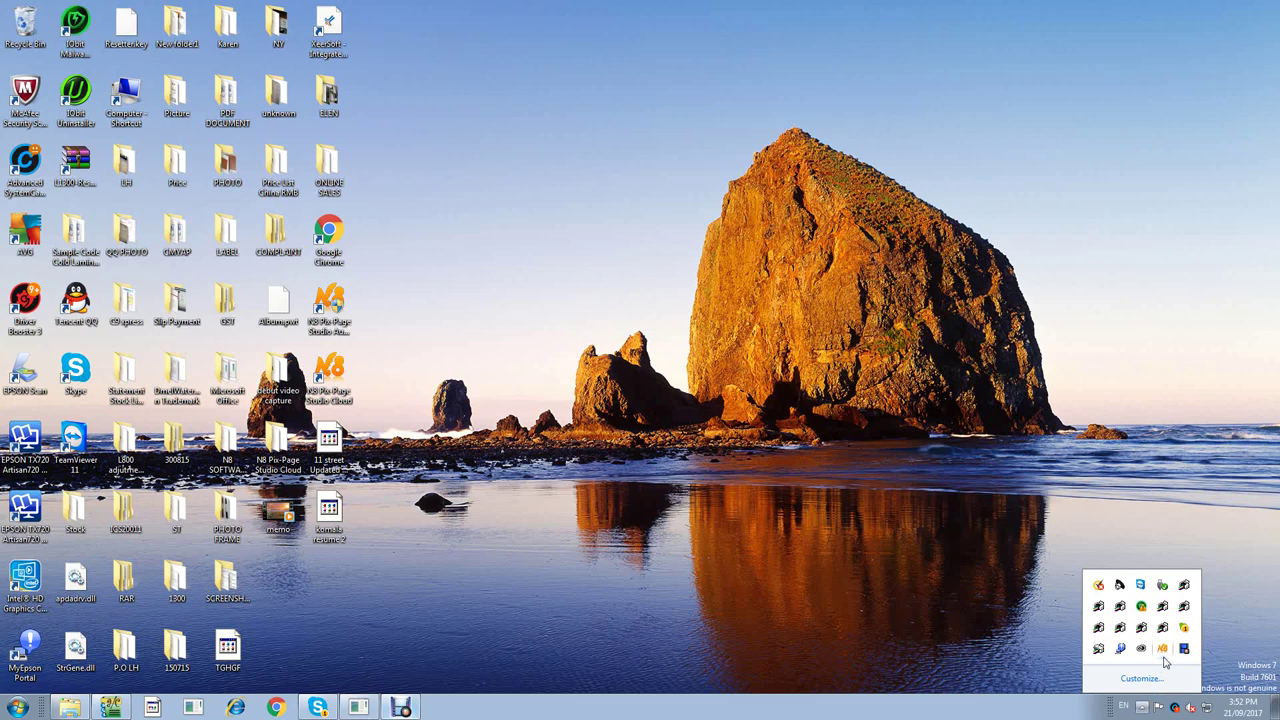
{"action": "right_click", "coordinate": [1163, 652]}
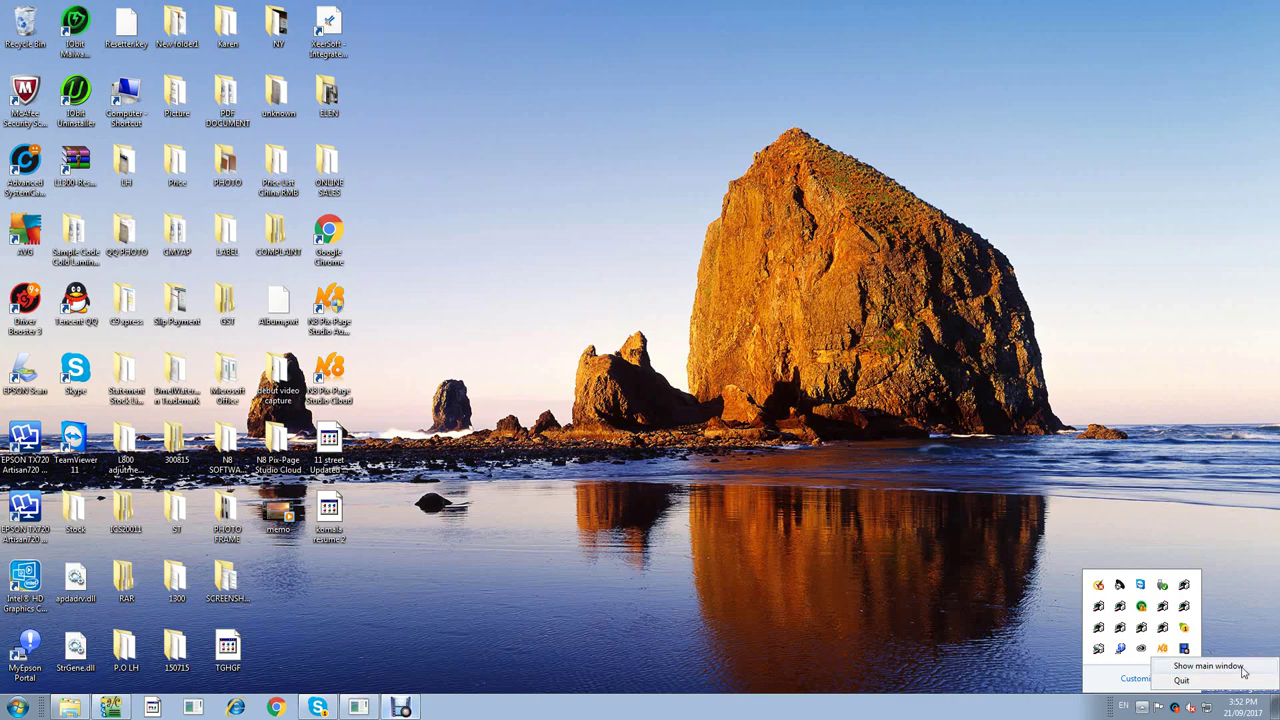
{"action": "left_click", "coordinate": [1196, 667]}
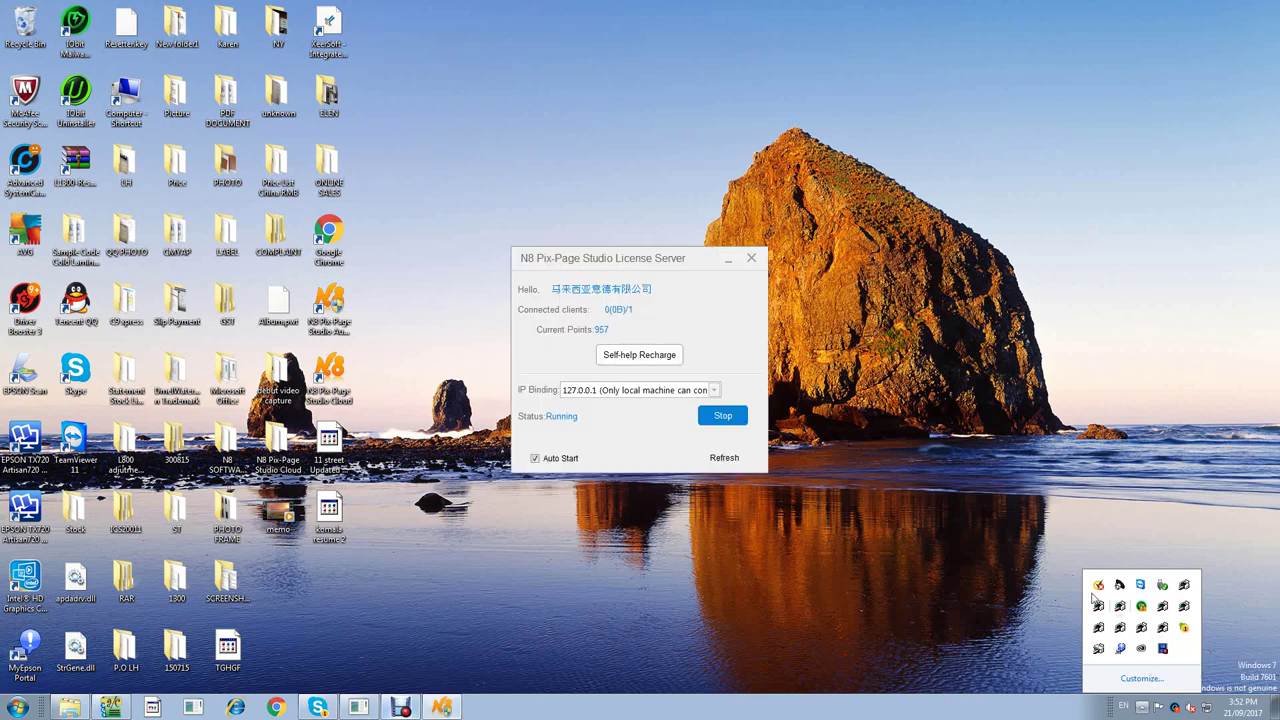
{"action": "left_click", "coordinate": [595, 342]}
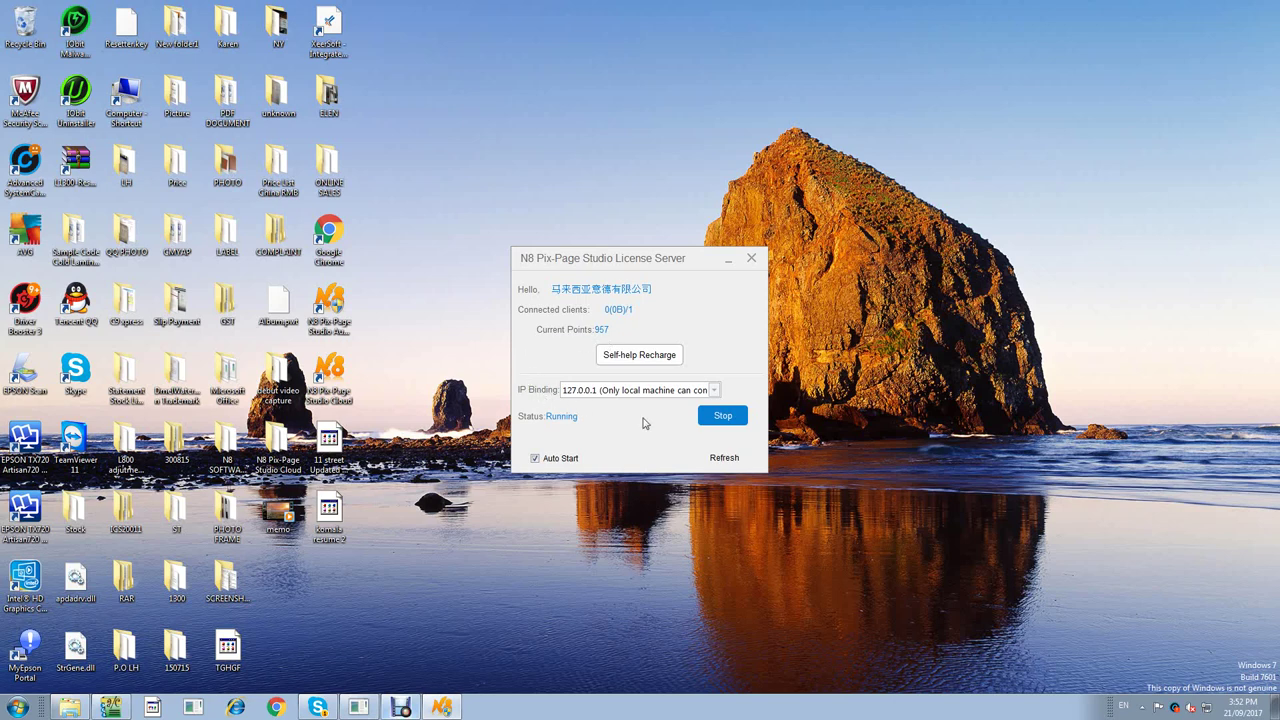
{"action": "left_click", "coordinate": [729, 260]}
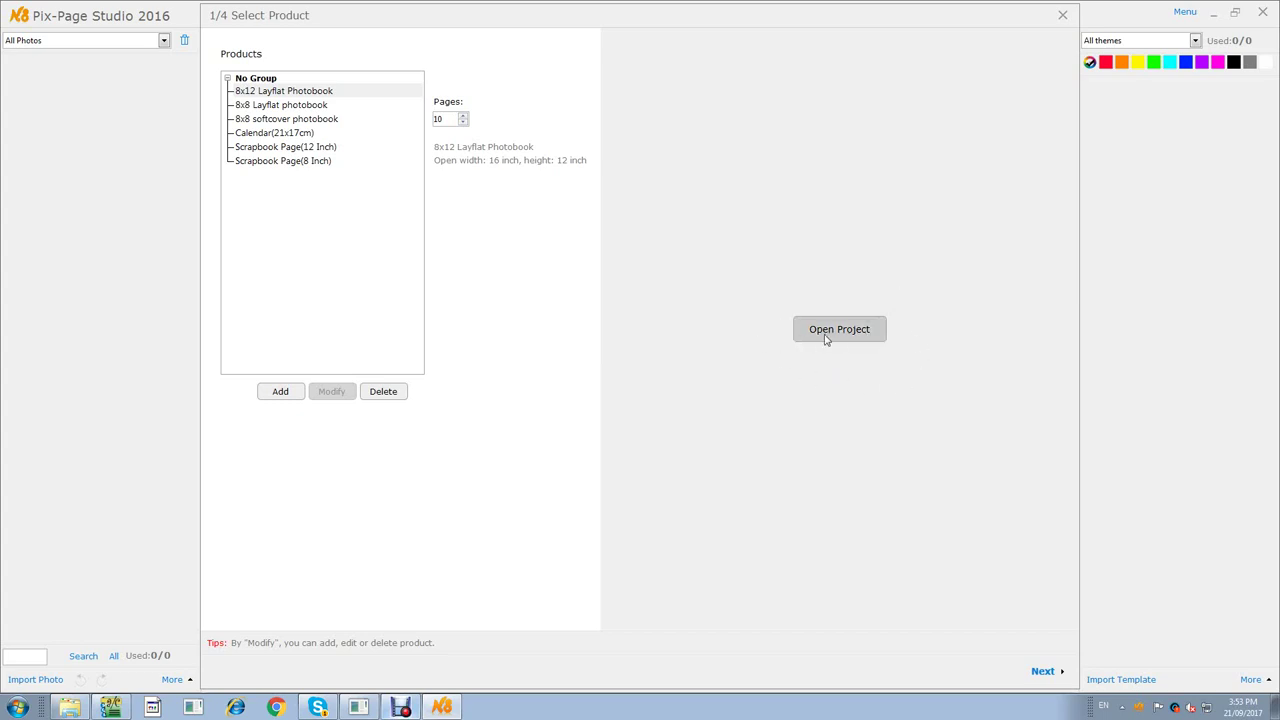
Start opening an existing project and look through the album projects stored in folder 1.
{"action": "left_click", "coordinate": [830, 336]}
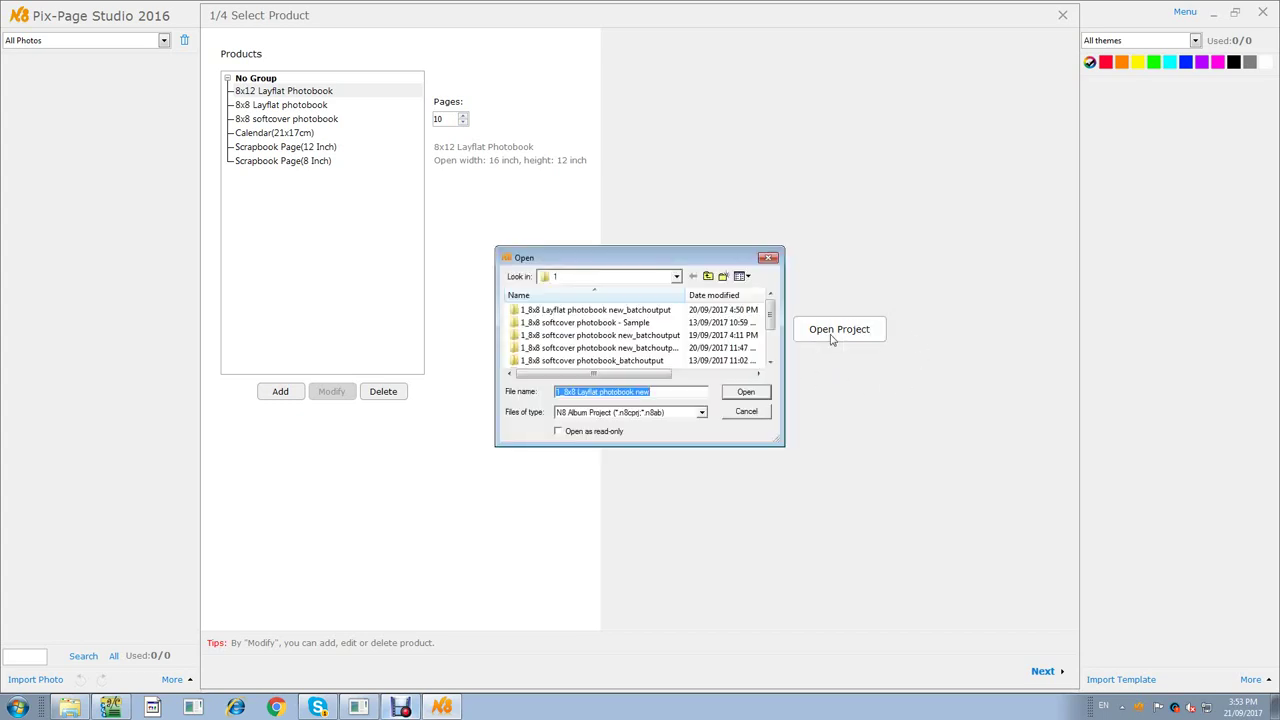
{"action": "scroll", "coordinate": [770, 322], "scroll_direction": "down", "scroll_amount": 1}
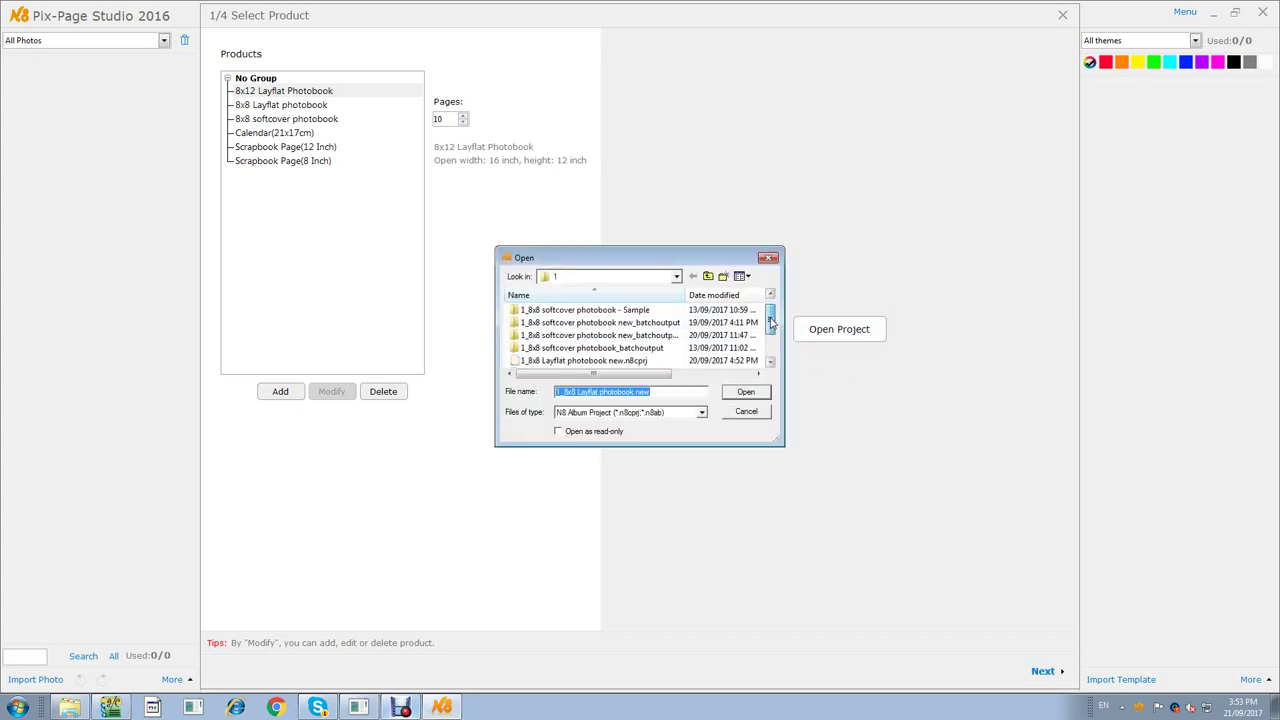
{"action": "scroll", "coordinate": [770, 322], "scroll_direction": "down", "scroll_amount": 3}
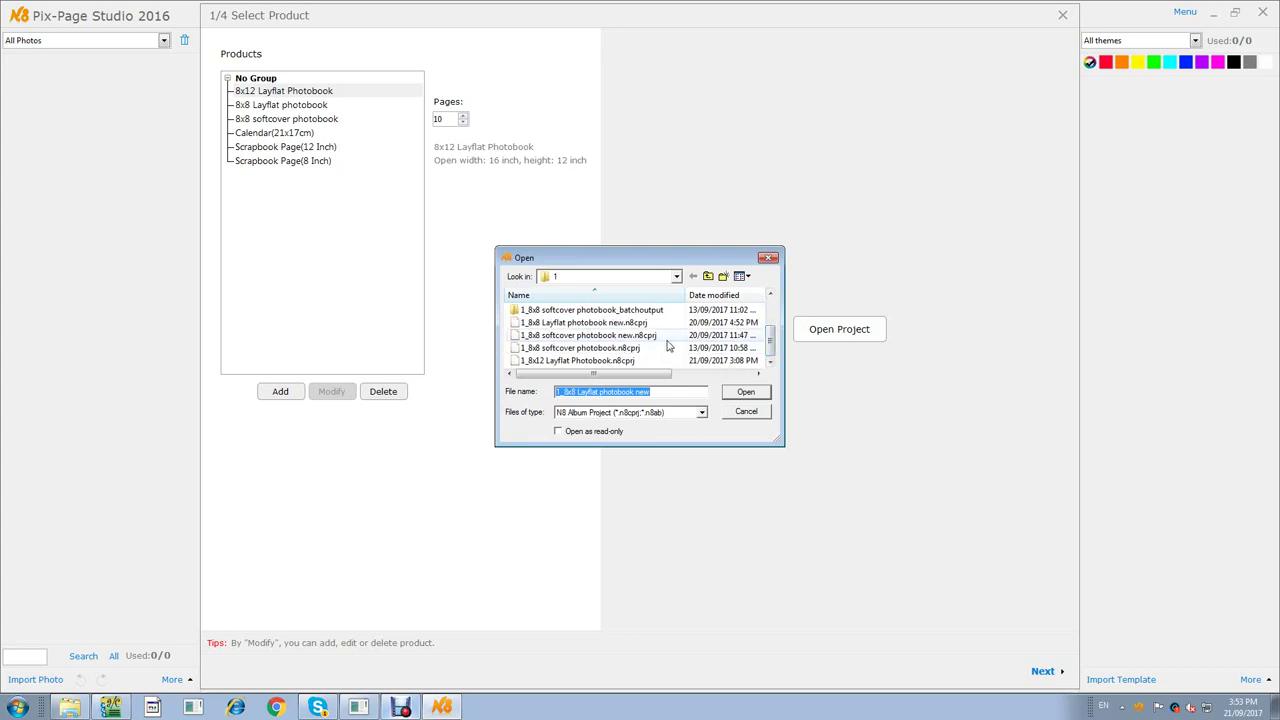
{"action": "left_click", "coordinate": [667, 340]}
{"action": "scroll", "coordinate": [668, 342], "scroll_direction": "up", "scroll_amount": 4}
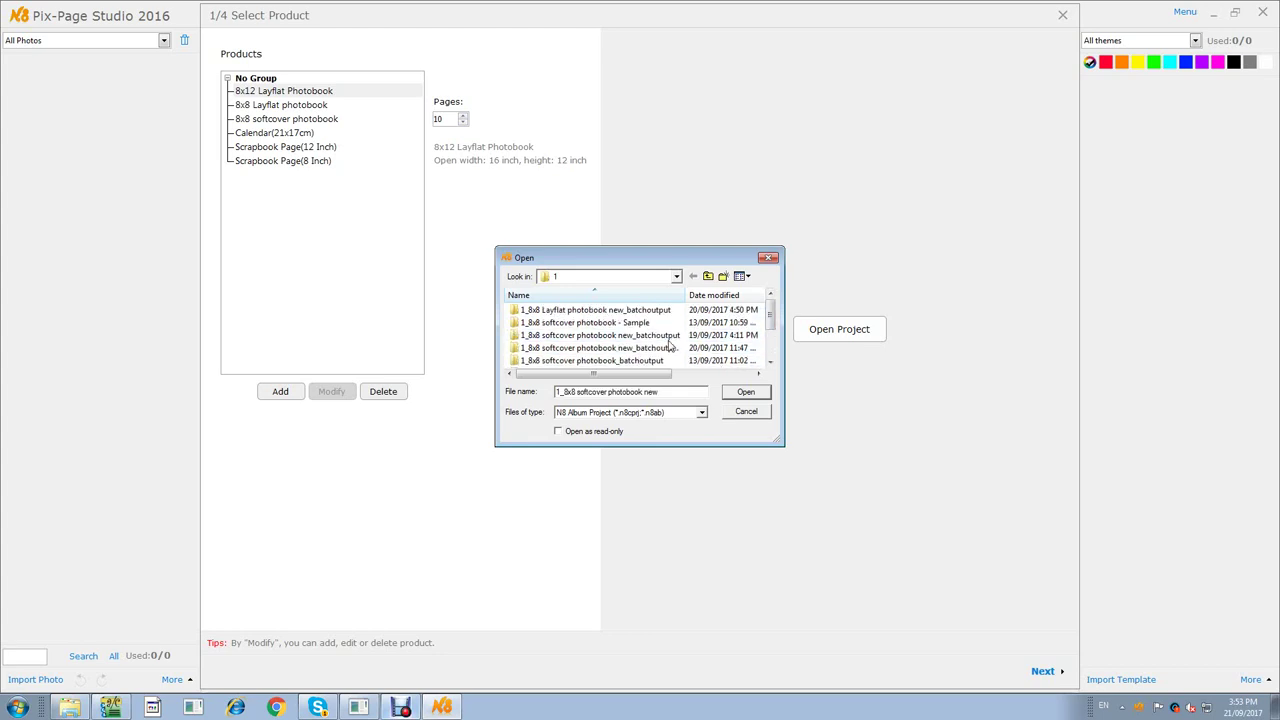
{"action": "scroll", "coordinate": [670, 345], "scroll_direction": "down", "scroll_amount": 4}
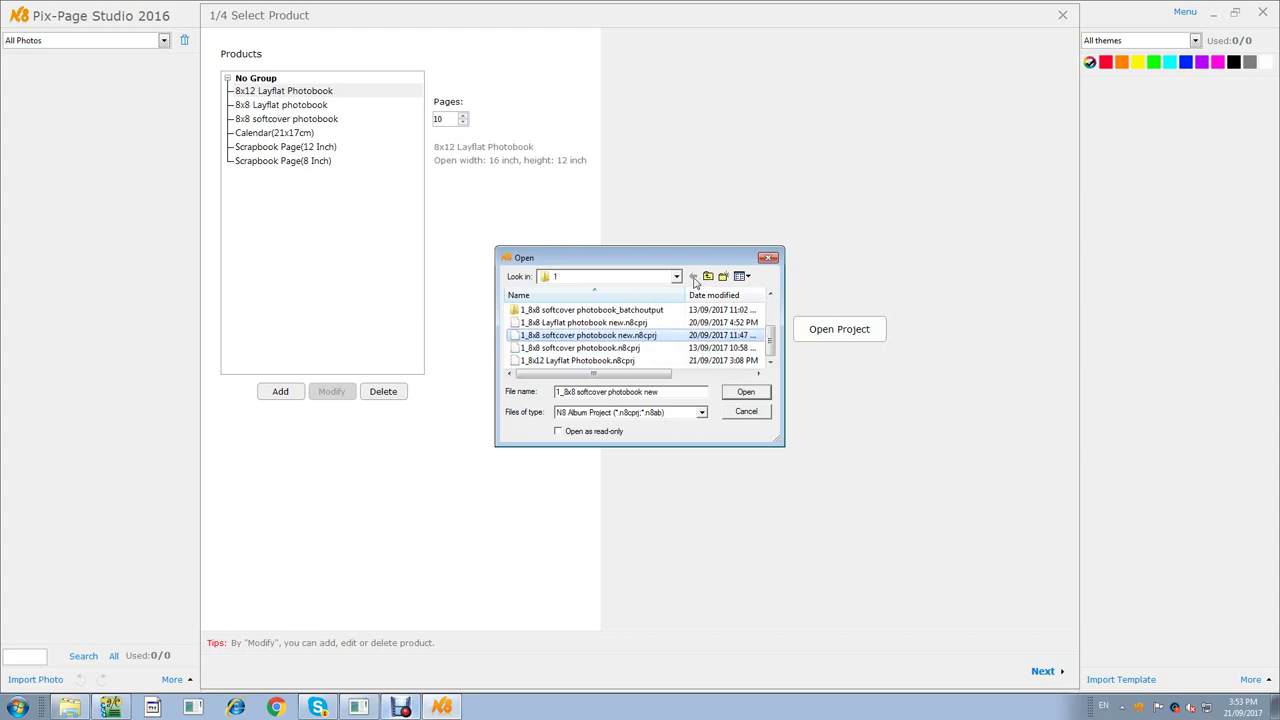
Move up from folder 1 through the clipart and colouring studio folders to My Documents.
{"action": "left_click", "coordinate": [707, 277]}
{"action": "scroll", "coordinate": [673, 323], "scroll_direction": "down", "scroll_amount": 2}
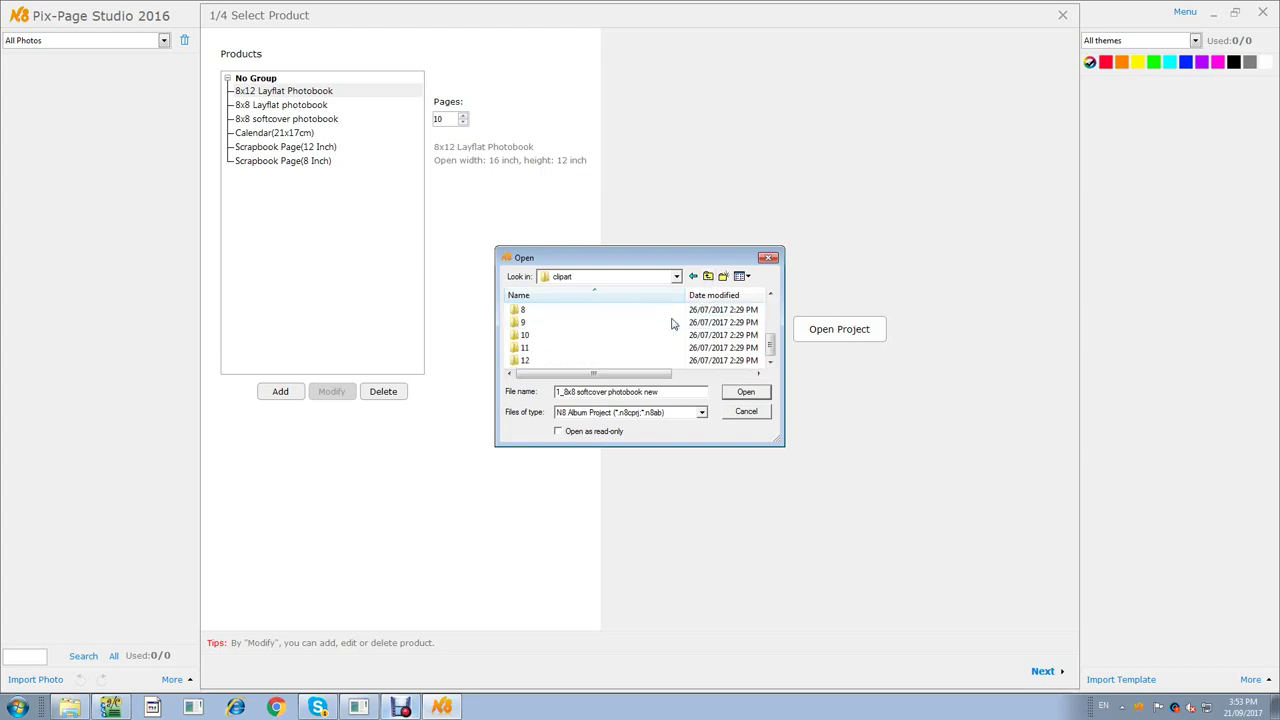
{"action": "scroll", "coordinate": [672, 323], "scroll_direction": "up", "scroll_amount": 3}
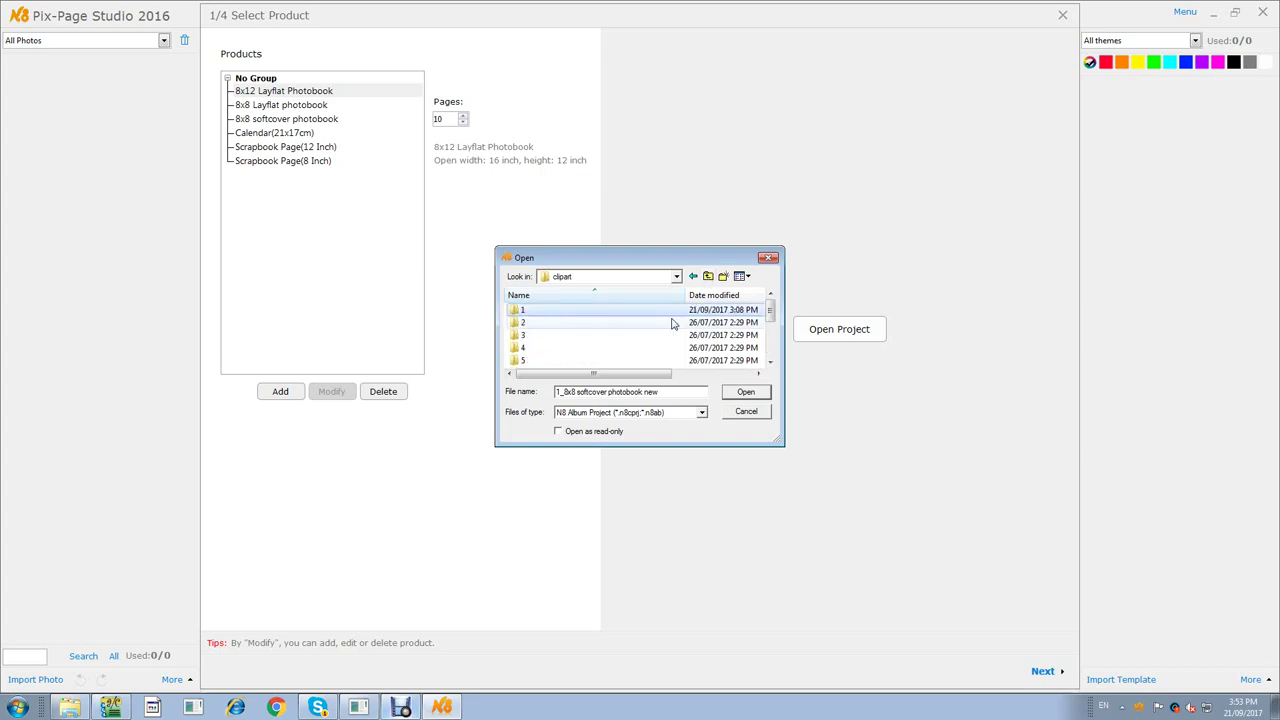
{"action": "left_click", "coordinate": [707, 277]}
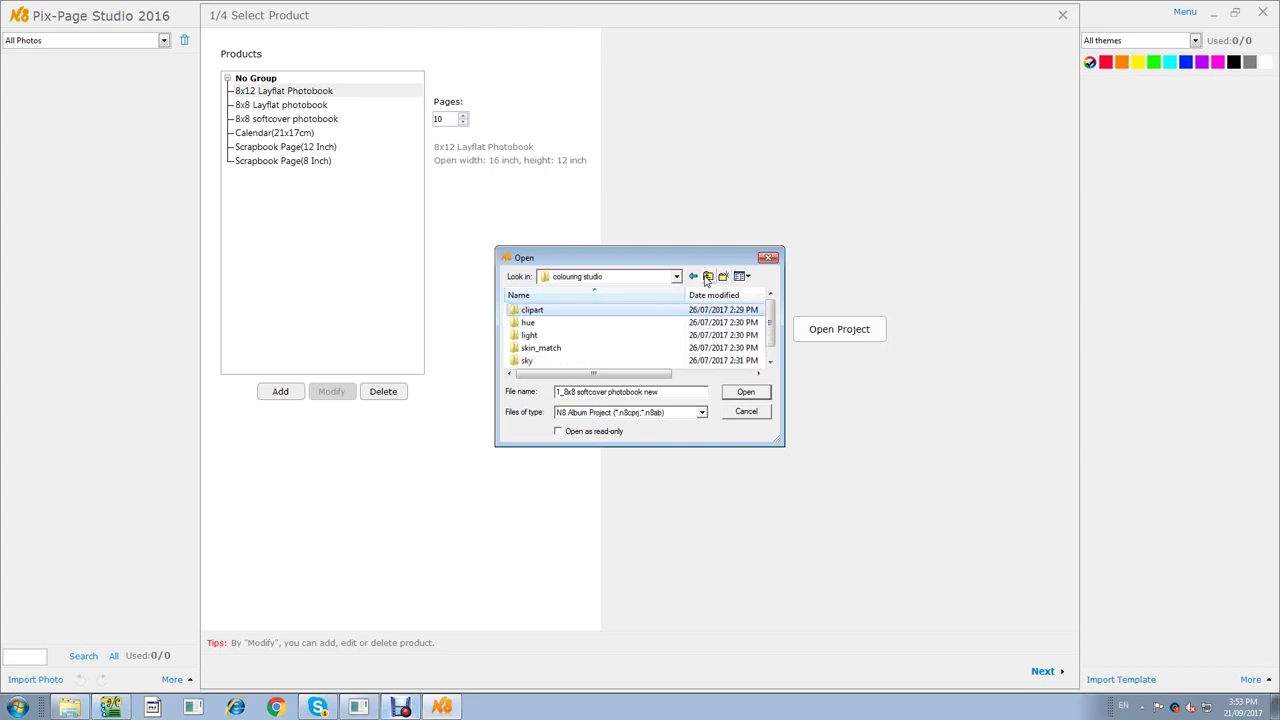
{"action": "left_click", "coordinate": [707, 277]}
{"action": "scroll", "coordinate": [667, 354], "scroll_direction": "down", "scroll_amount": 5}
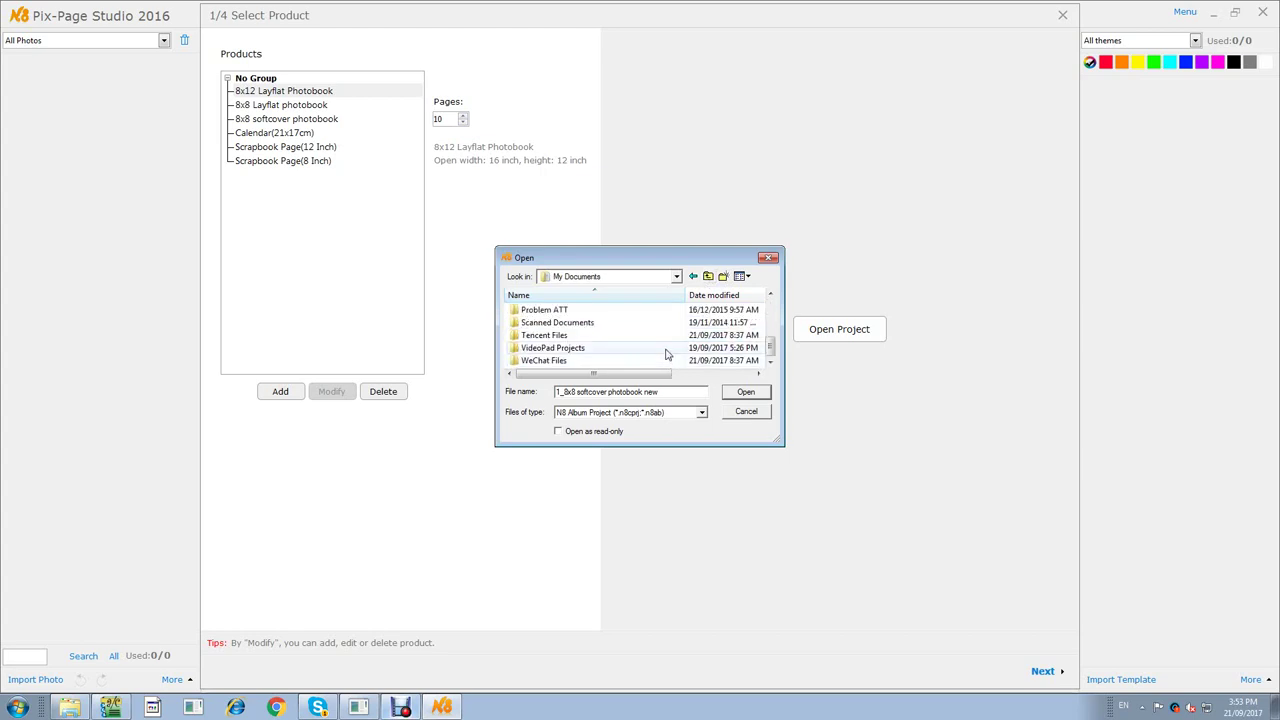
{"action": "scroll", "coordinate": [667, 354], "scroll_direction": "up", "scroll_amount": 5}
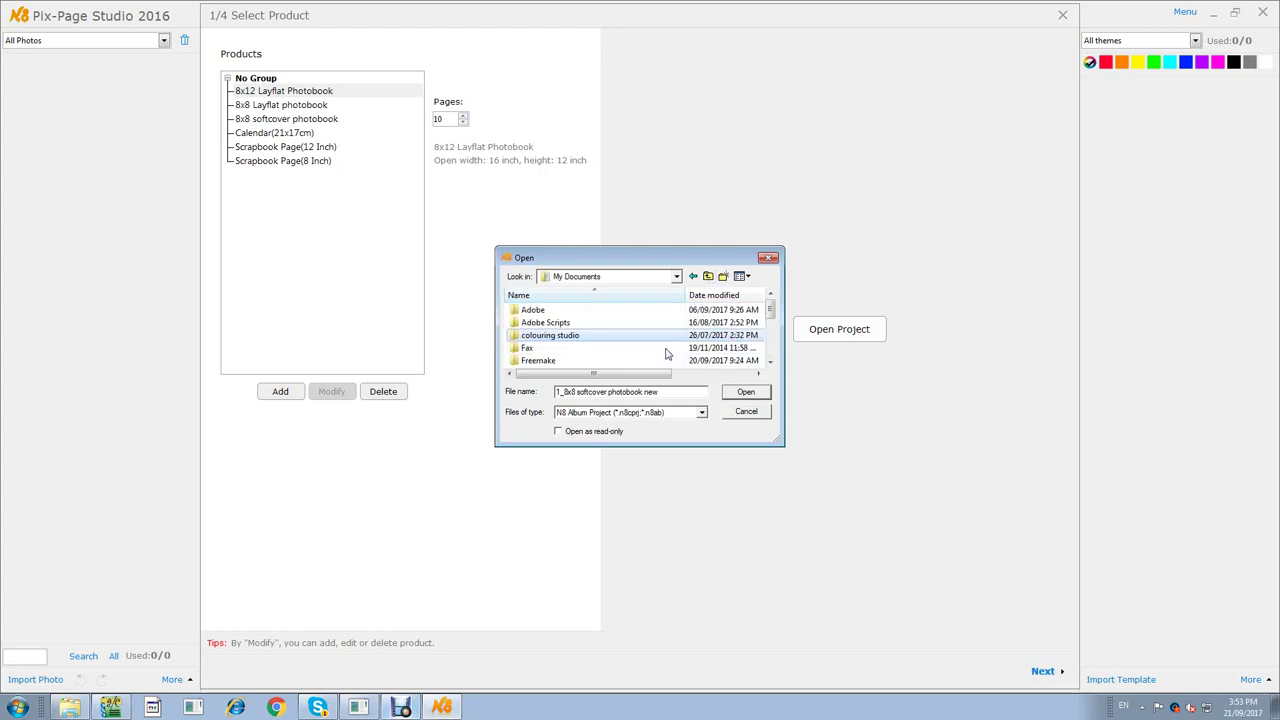
Open the saved project Picture_8x12 Layflat Photobook Memo.n8cprj from the Picture folder inside My Pictures.
{"action": "left_click", "coordinate": [707, 277]}
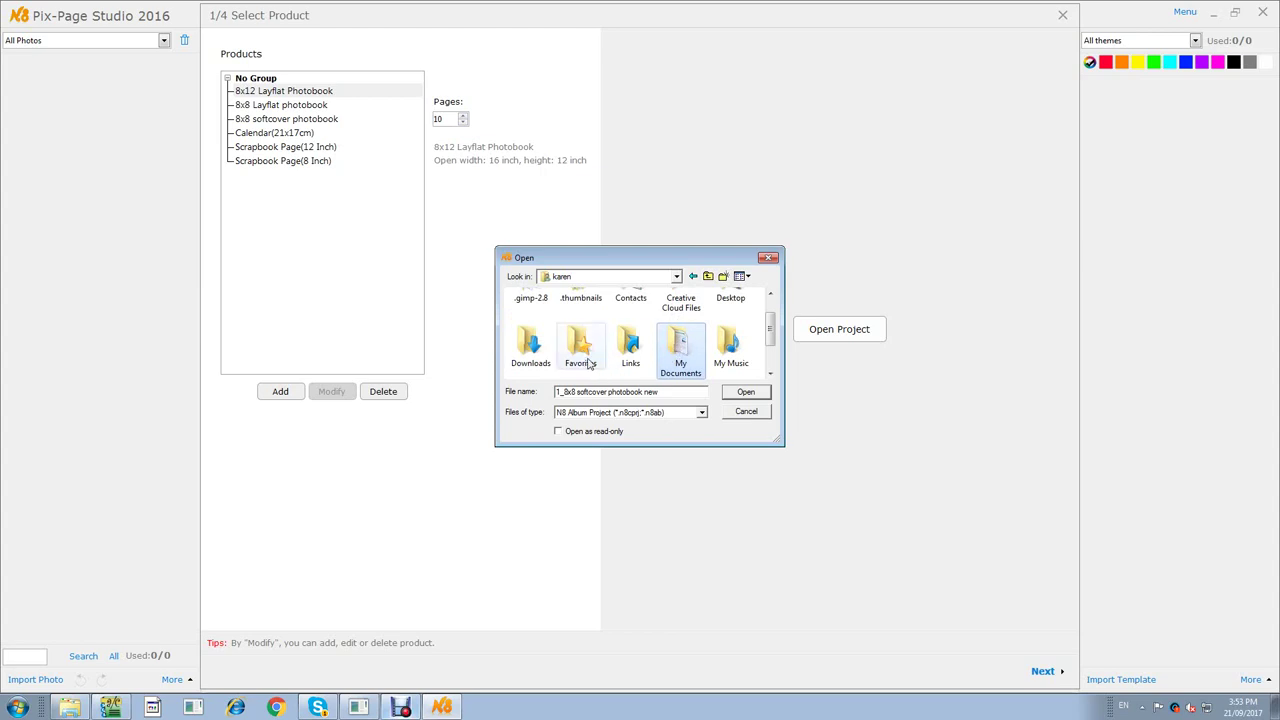
{"action": "left_click_drag", "start_coordinate": [770, 333], "coordinate": [770, 360]}
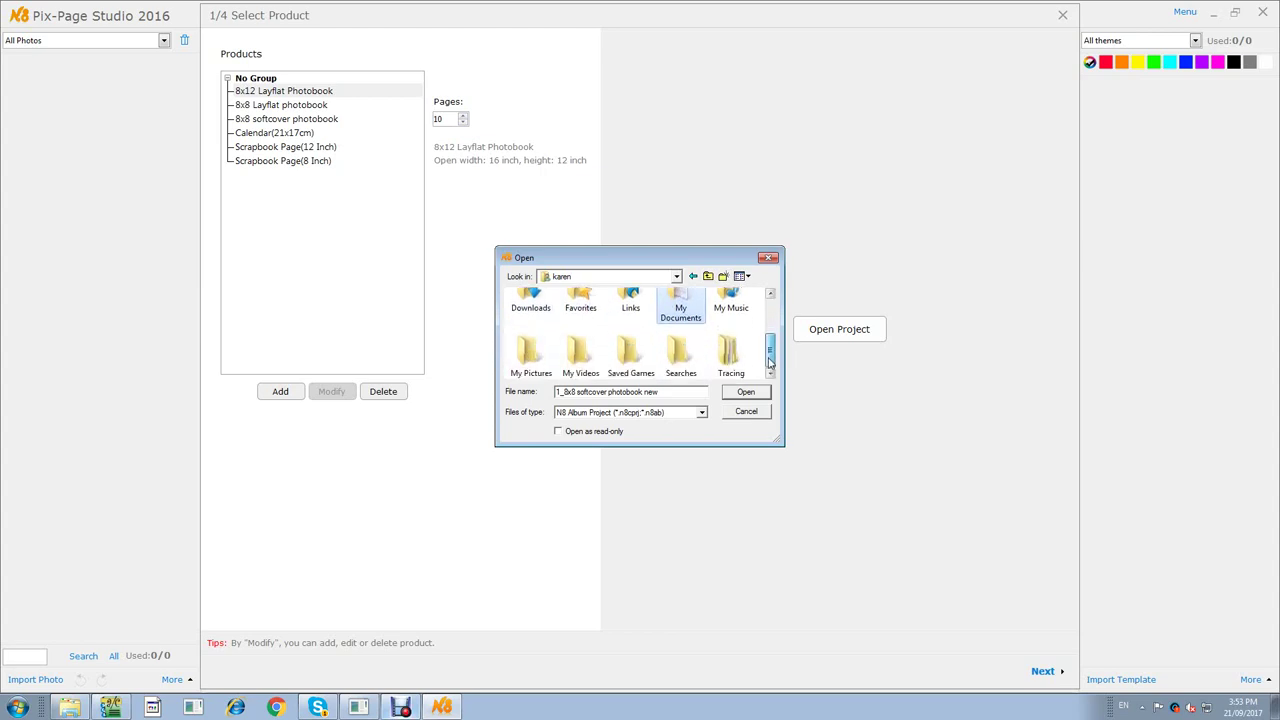
{"action": "double_click", "coordinate": [533, 355]}
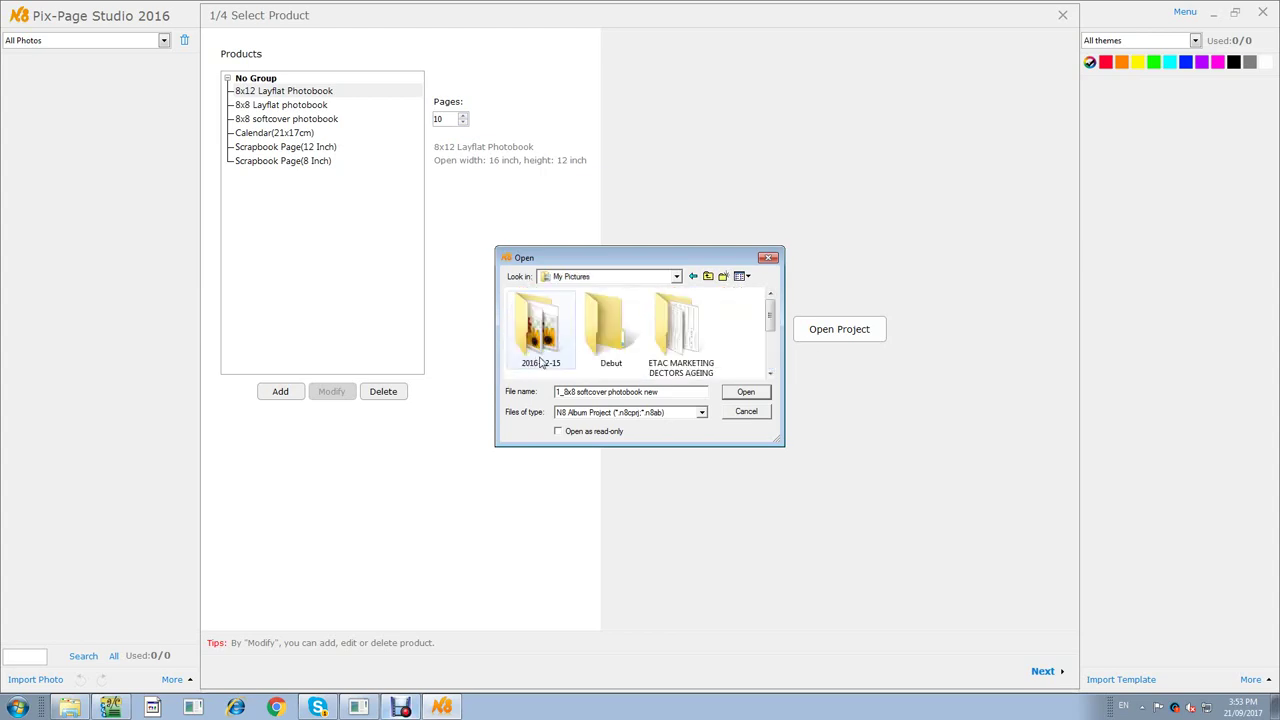
{"action": "left_click_drag", "start_coordinate": [770, 330], "coordinate": [770, 368]}
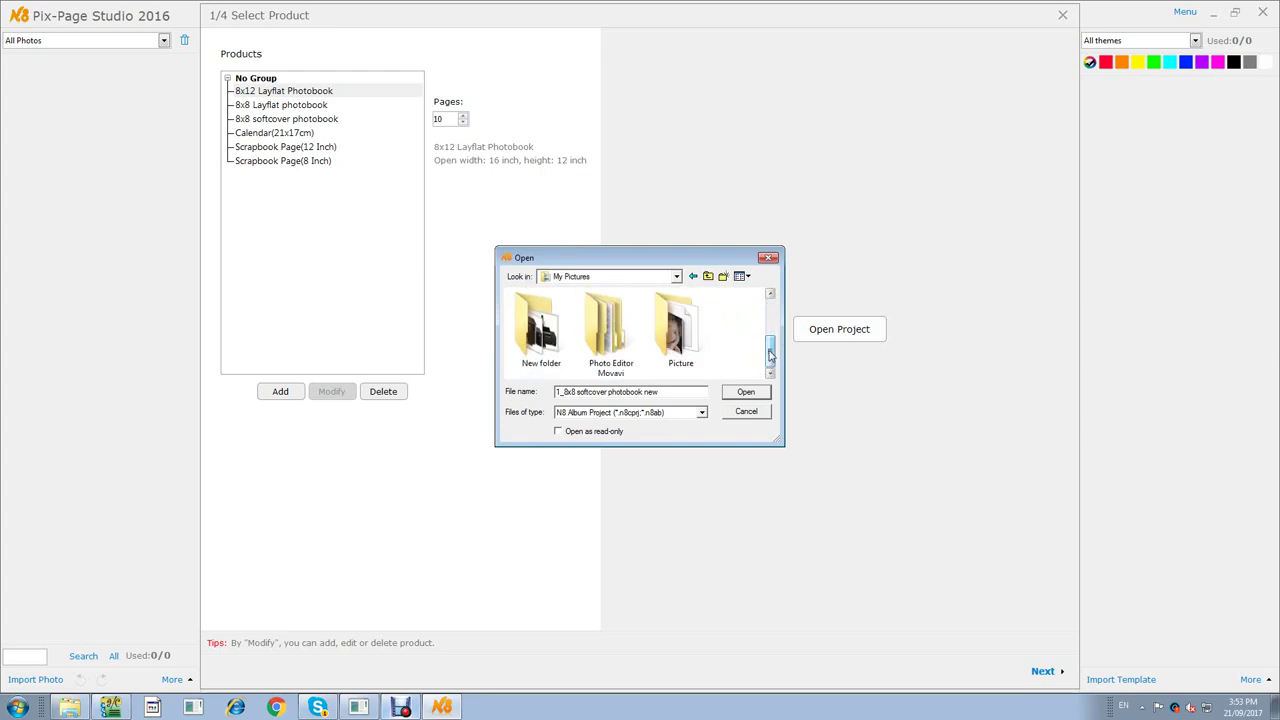
{"action": "double_click", "coordinate": [670, 336]}
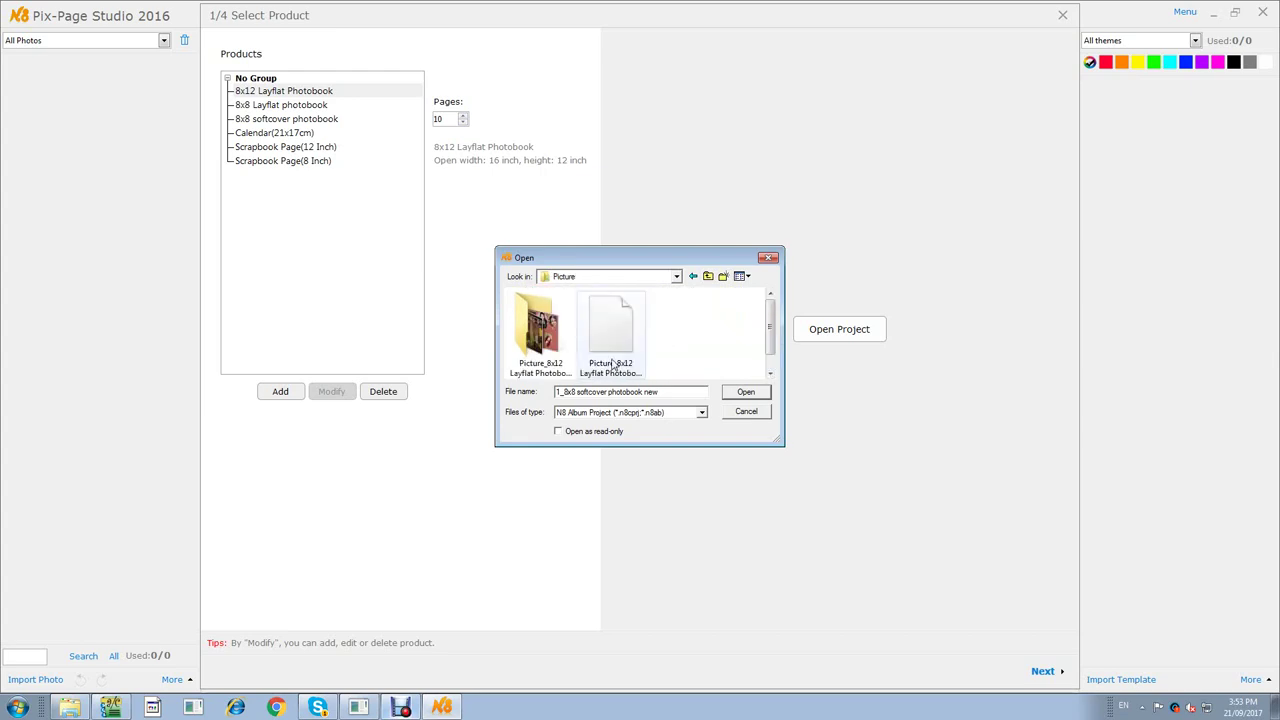
{"action": "left_click", "coordinate": [626, 362]}
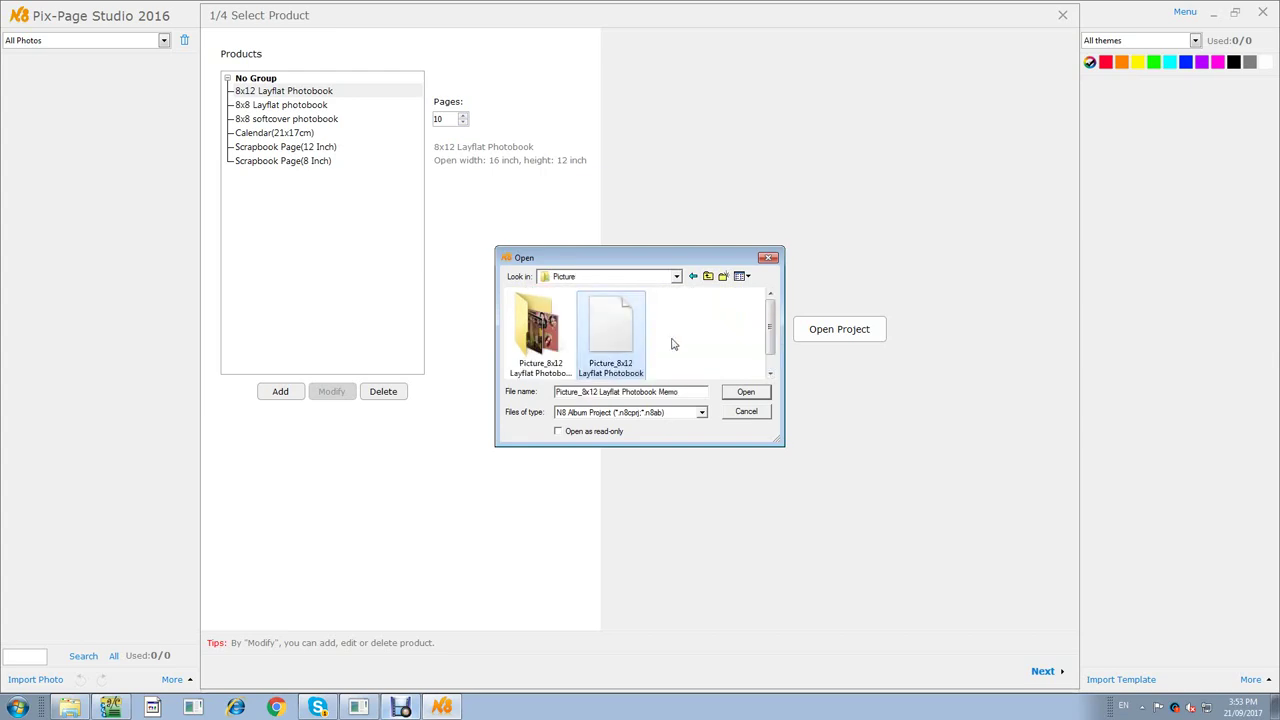
{"action": "left_click", "coordinate": [770, 373]}
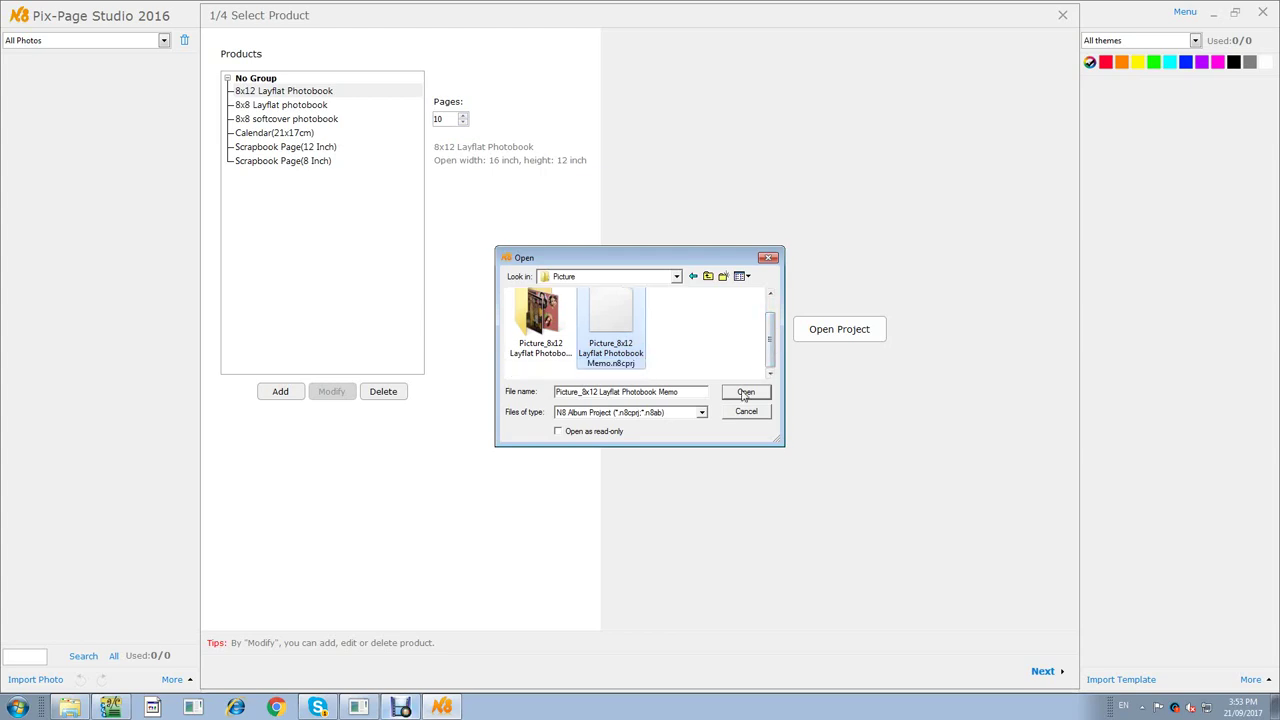
{"action": "left_click", "coordinate": [745, 393]}
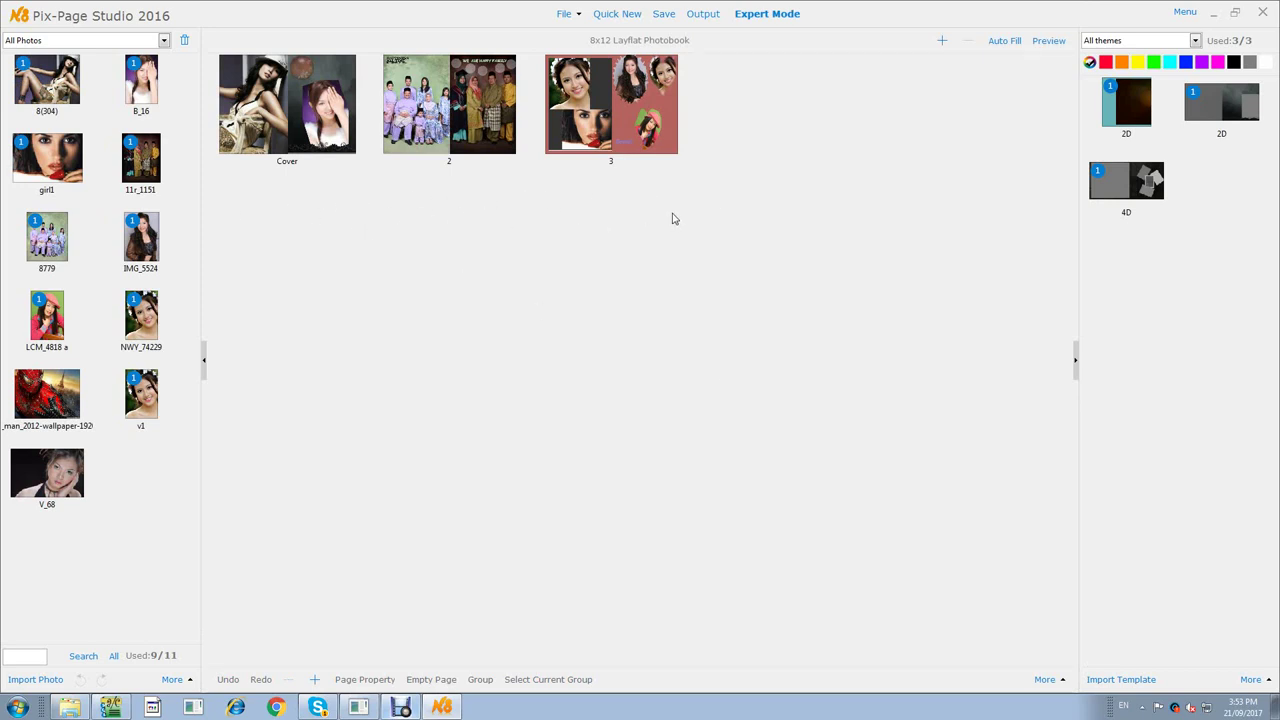
Add one blank 40.64 x 30.48 cm page without bleed at the end of the album, and remove that page again.
{"action": "left_click", "coordinate": [943, 42]}
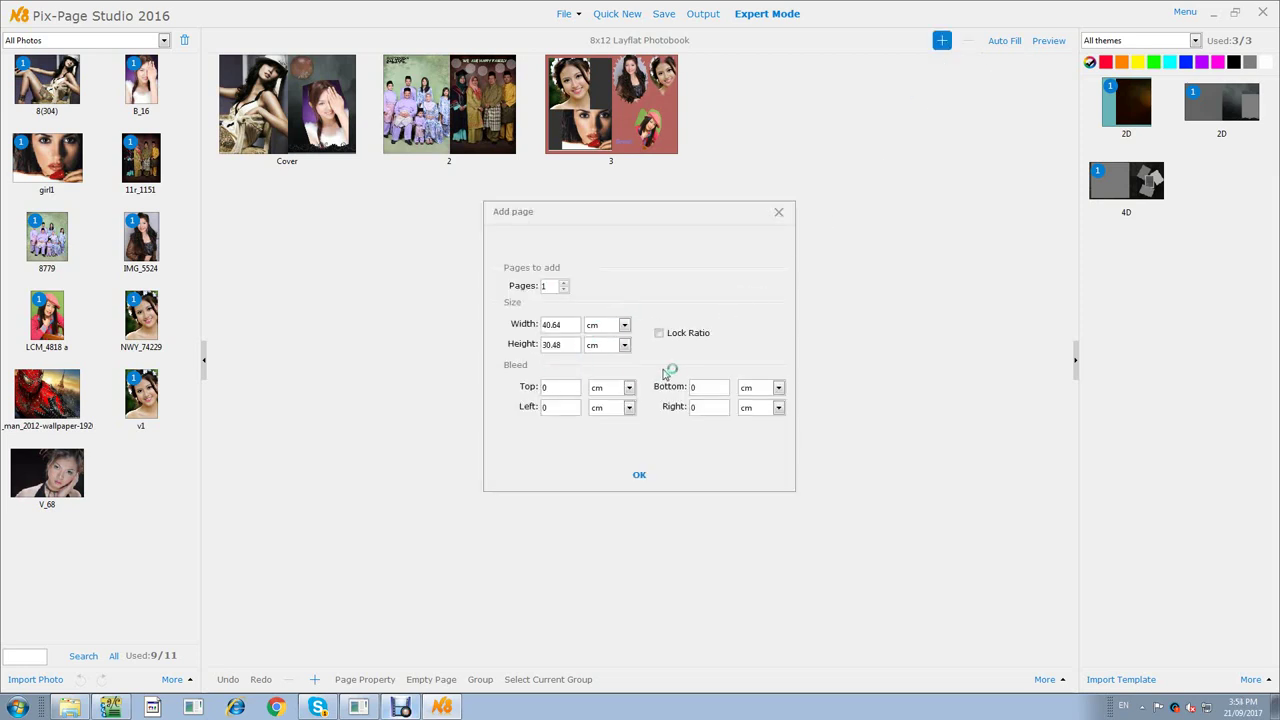
{"action": "left_click", "coordinate": [639, 474]}
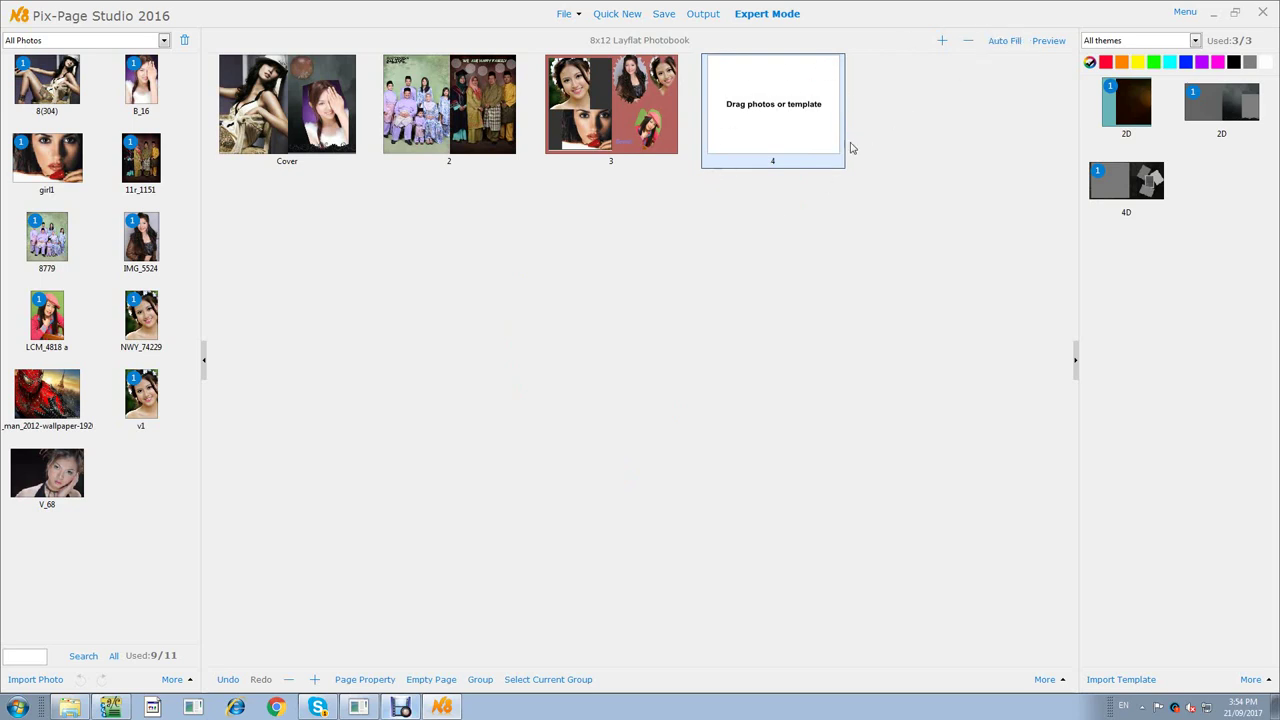
{"action": "left_click", "coordinate": [803, 140]}
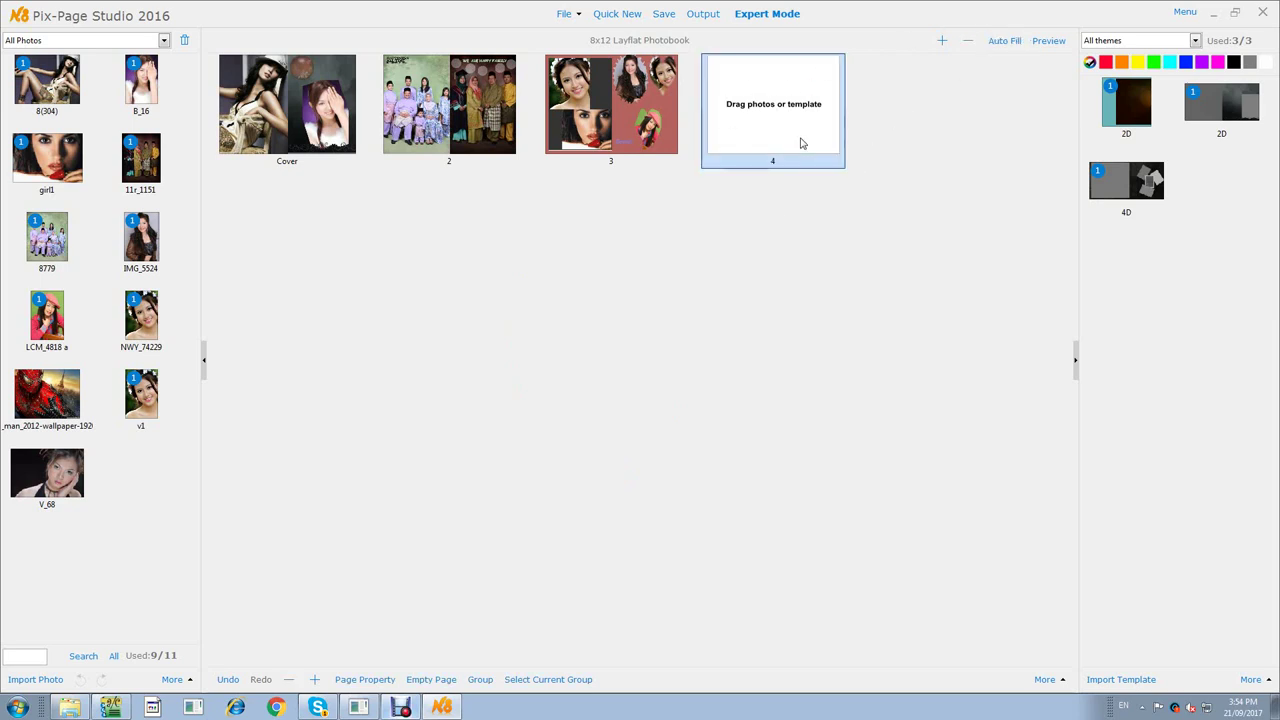
{"action": "left_click", "coordinate": [970, 43]}
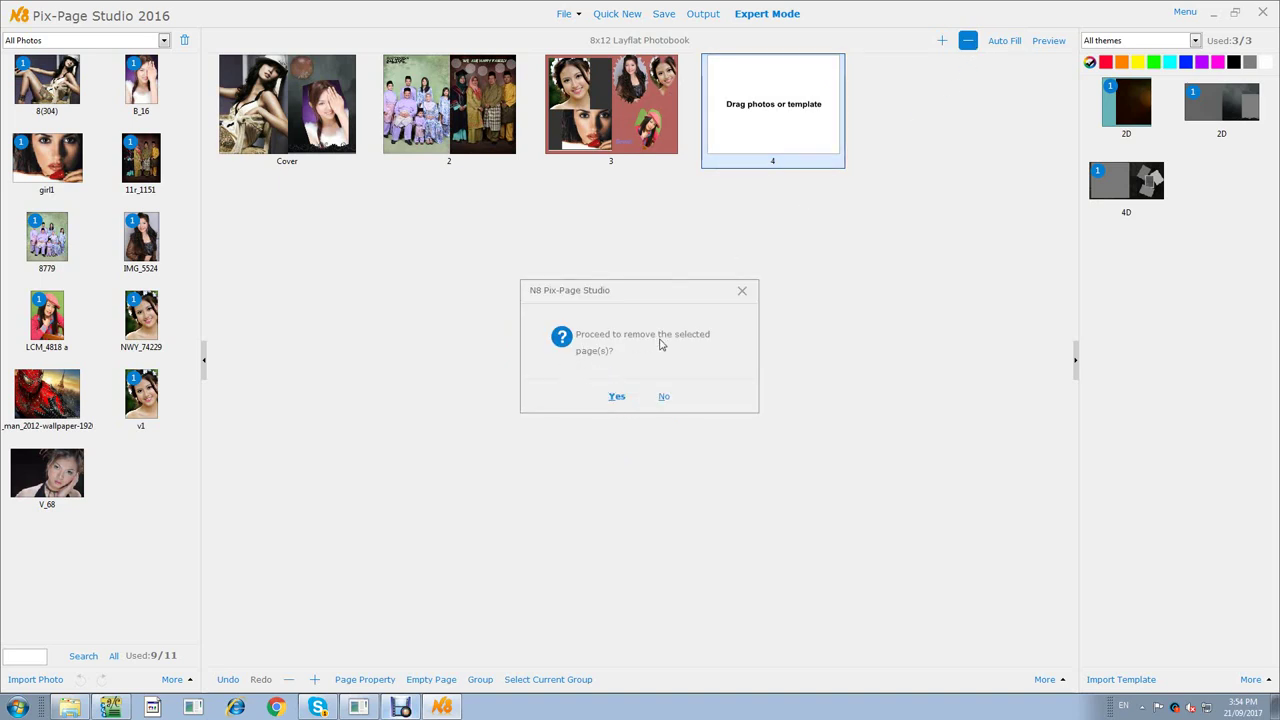
{"action": "left_click", "coordinate": [610, 401]}
{"action": "left_click", "coordinate": [666, 384]}
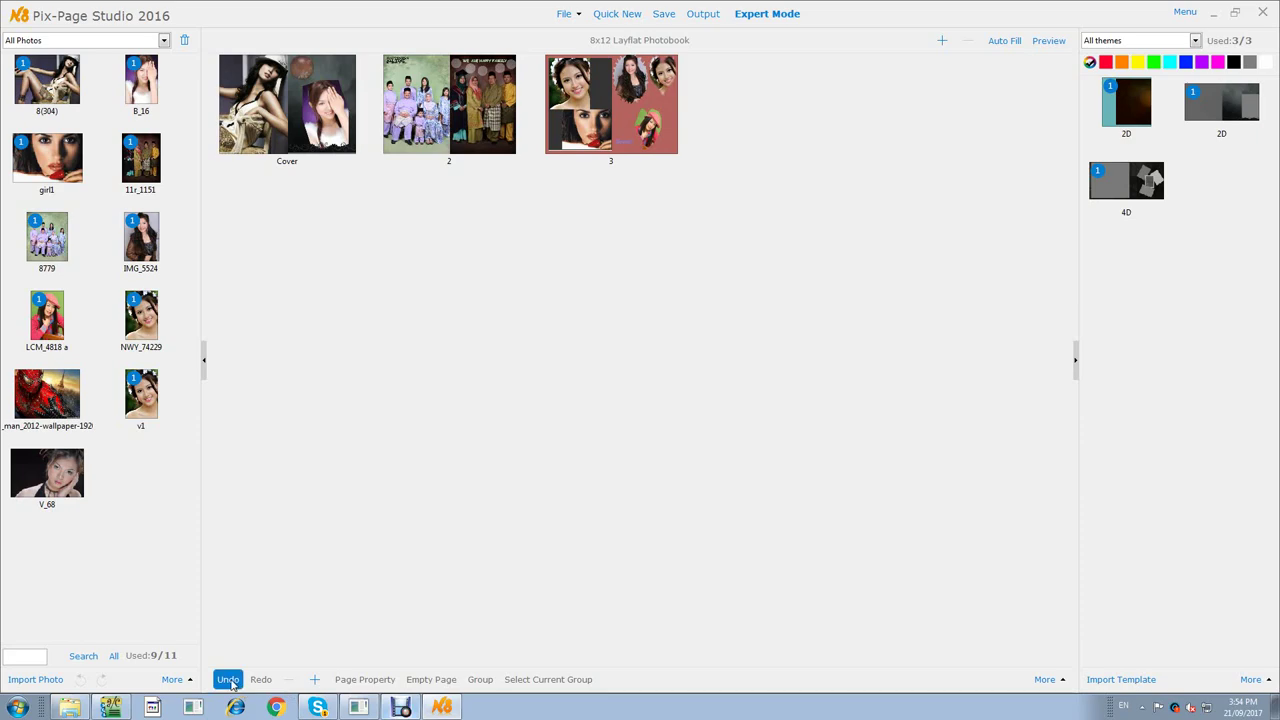
Restore the Pix-Page Studio window from full screen, enlarge it to nearly the screen's width, and move it slightly down the desktop.
{"action": "left_click", "coordinate": [1235, 13]}
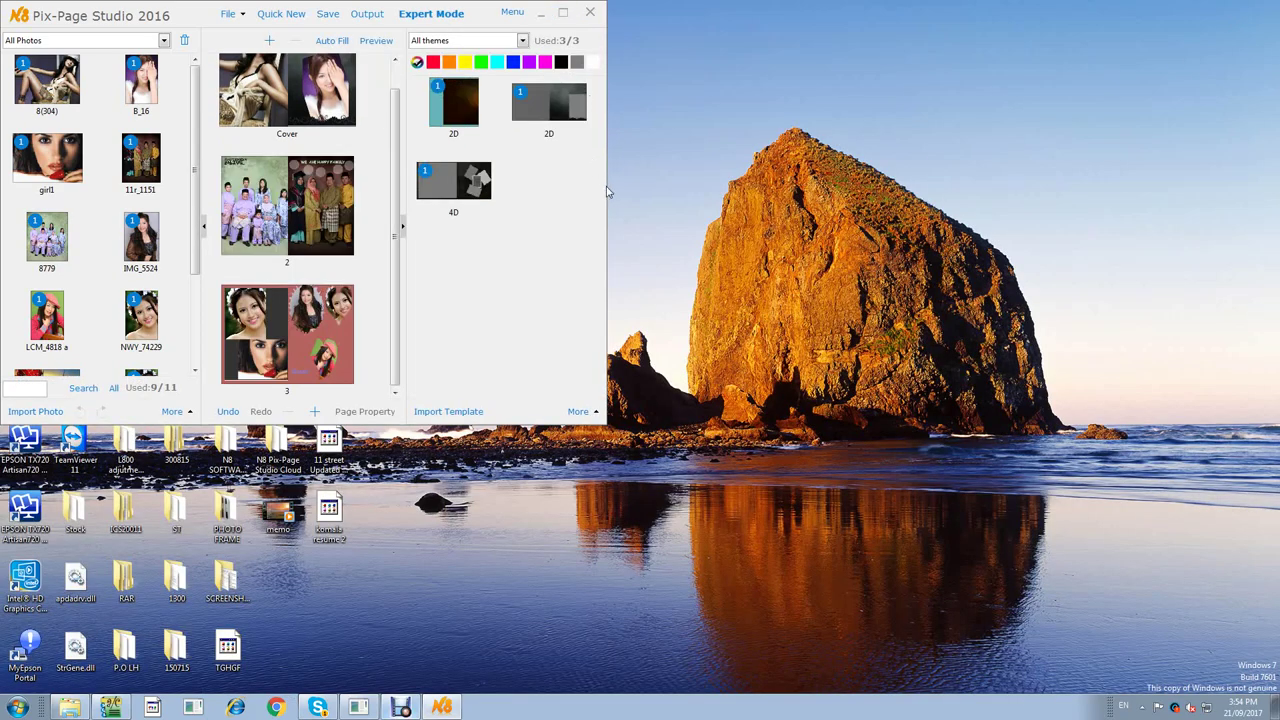
{"action": "left_click_drag", "start_coordinate": [606, 185], "coordinate": [1212, 335]}
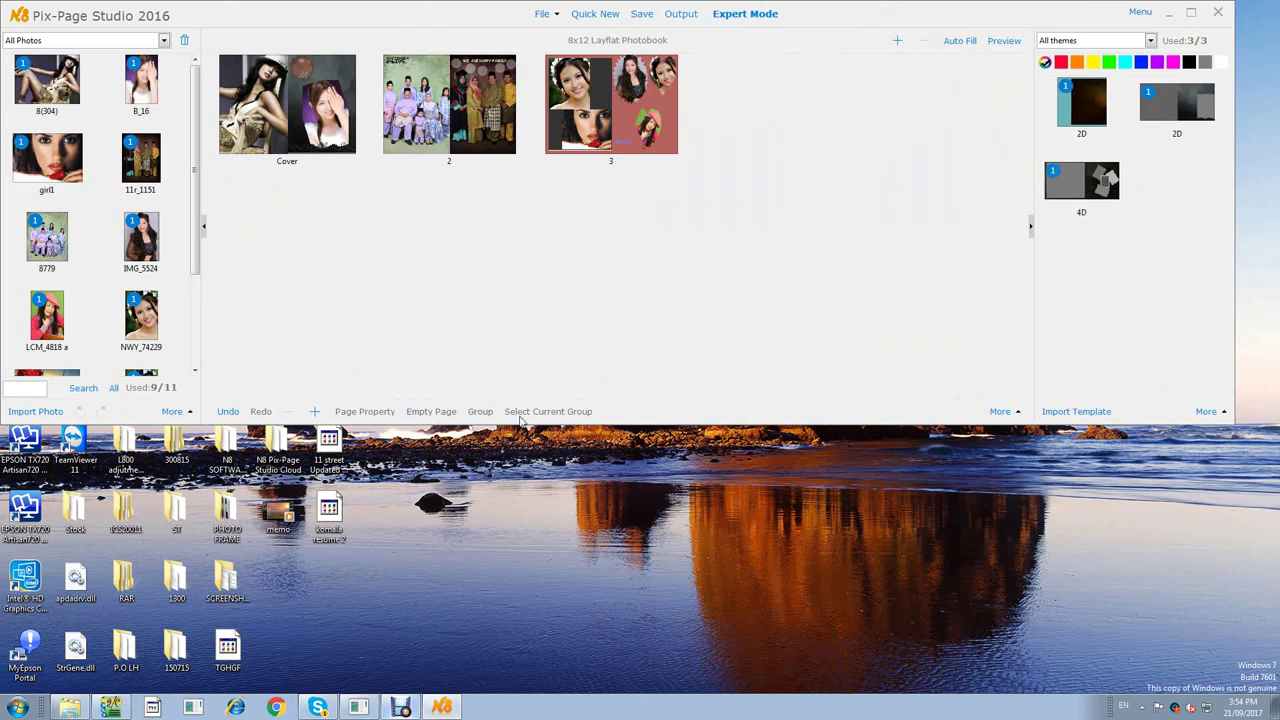
{"action": "left_click_drag", "start_coordinate": [521, 420], "coordinate": [521, 492]}
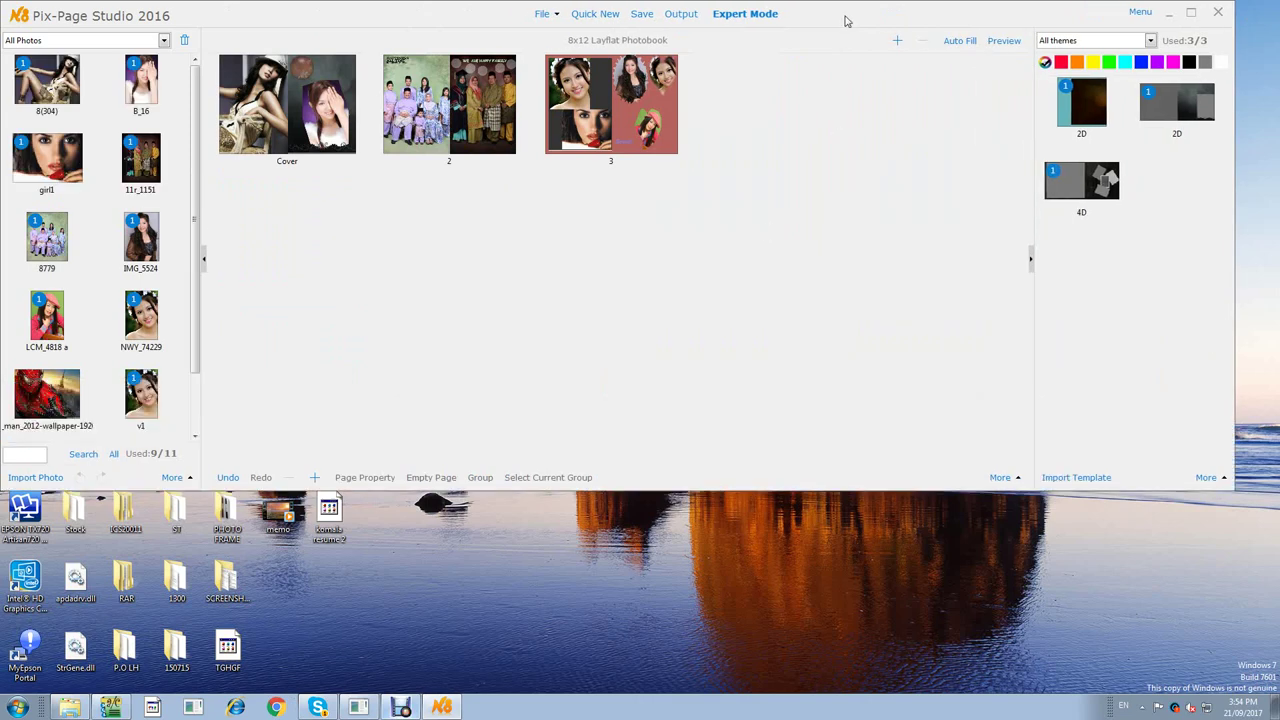
{"action": "left_click_drag", "start_coordinate": [848, 20], "coordinate": [845, 73]}
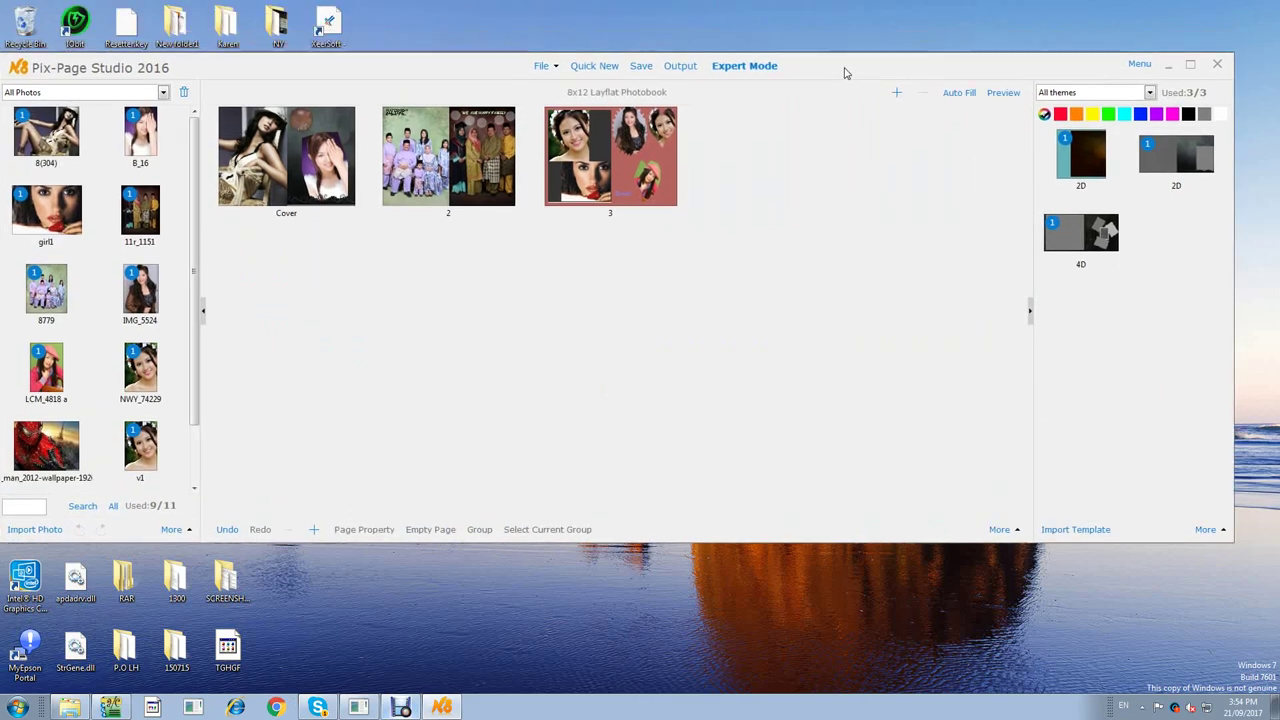
Undo the removal of page 4 and redo it.
{"action": "left_click", "coordinate": [228, 531]}
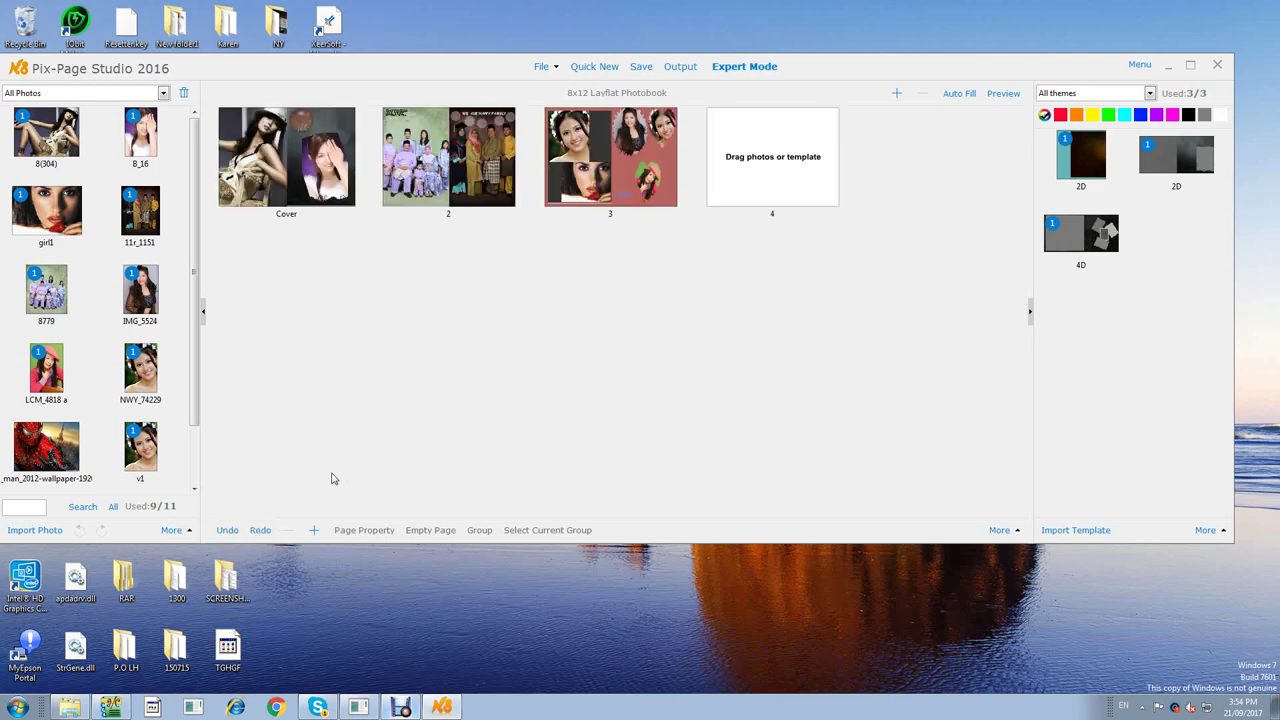
{"action": "left_click", "coordinate": [262, 532]}
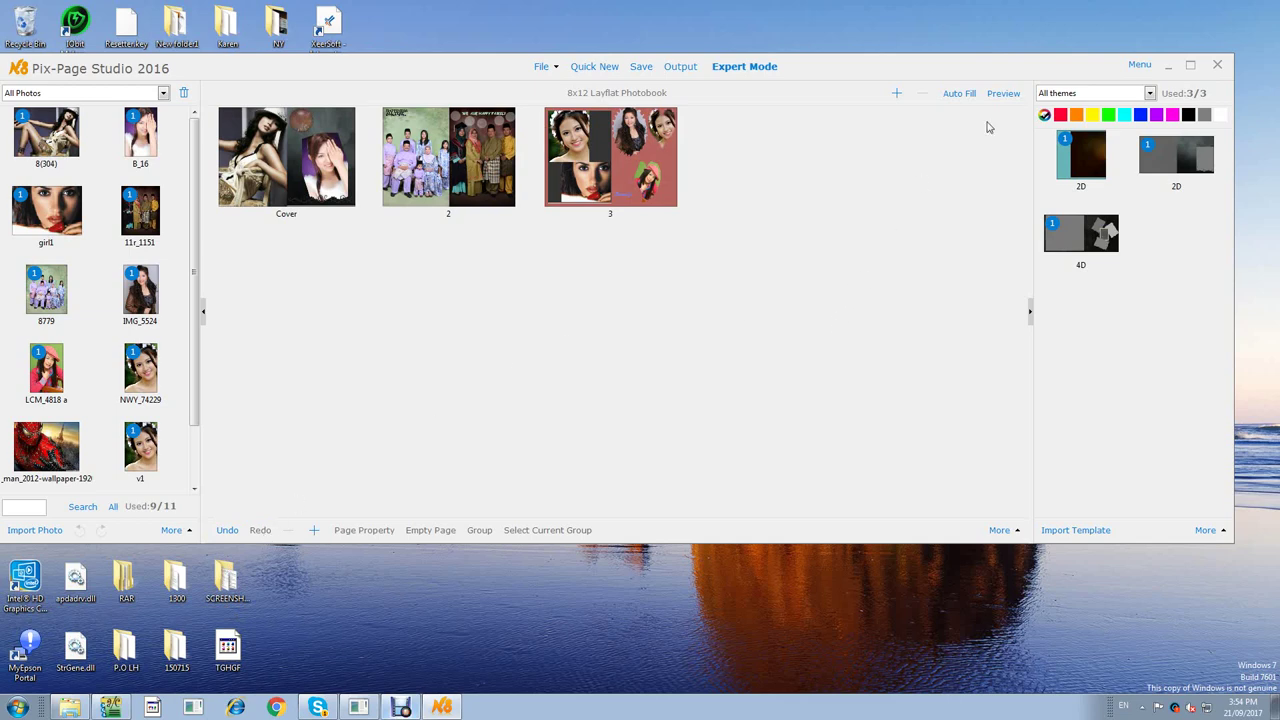
Close Pix-Page Studio without saving the modifications to the photobook.
{"action": "left_click", "coordinate": [1218, 66]}
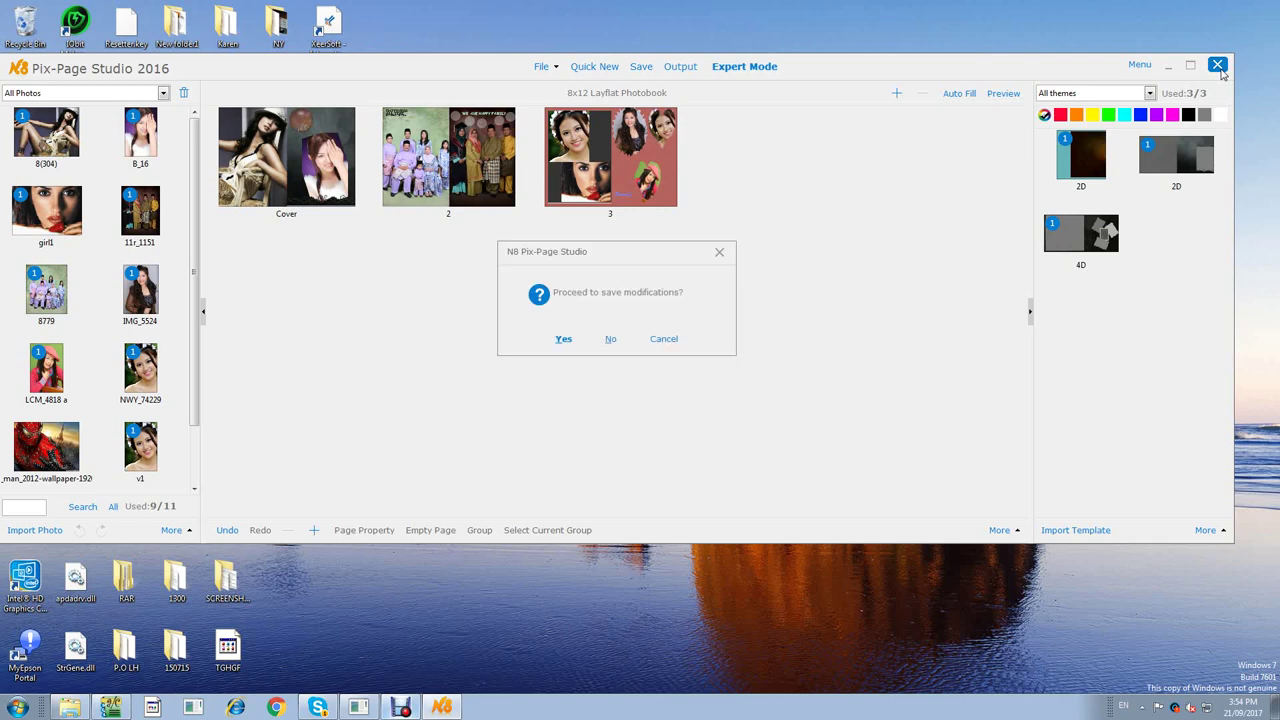
{"action": "left_click", "coordinate": [612, 345]}
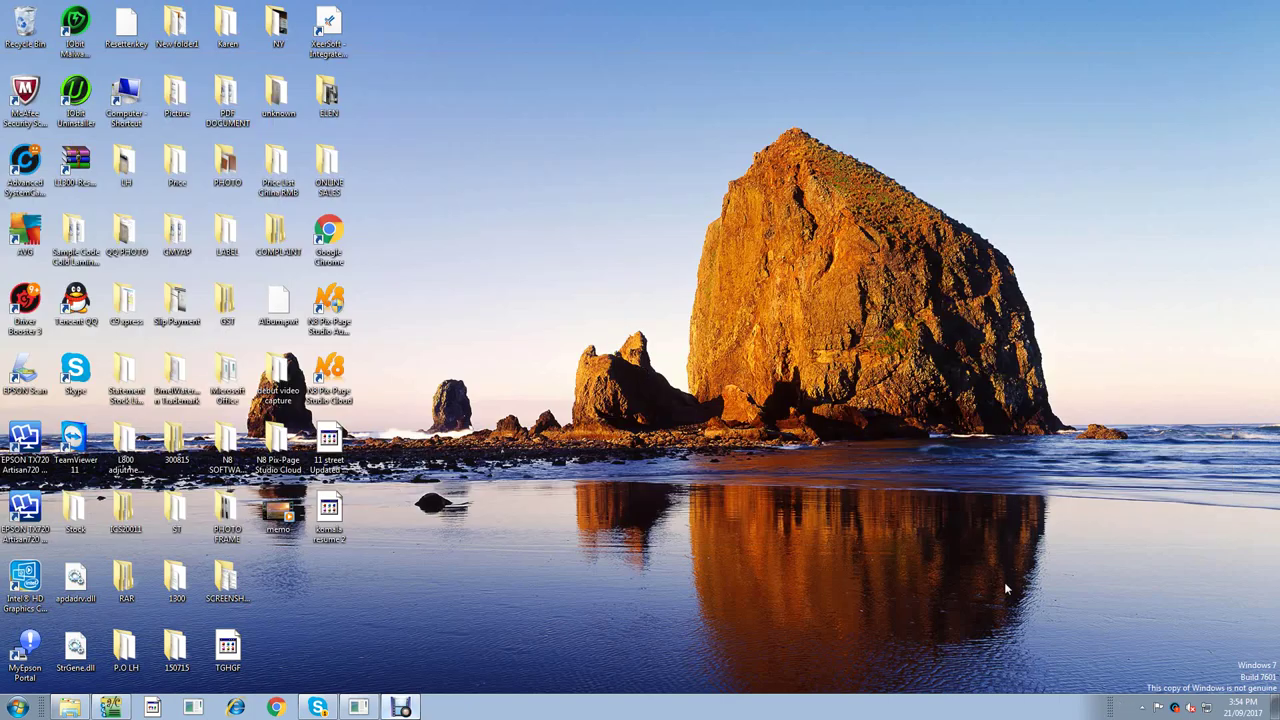
Bring up the N8 Pix-Page Studio License Server from its background icon, check the current points, and minimize its window.
{"action": "left_click", "coordinate": [1142, 707]}
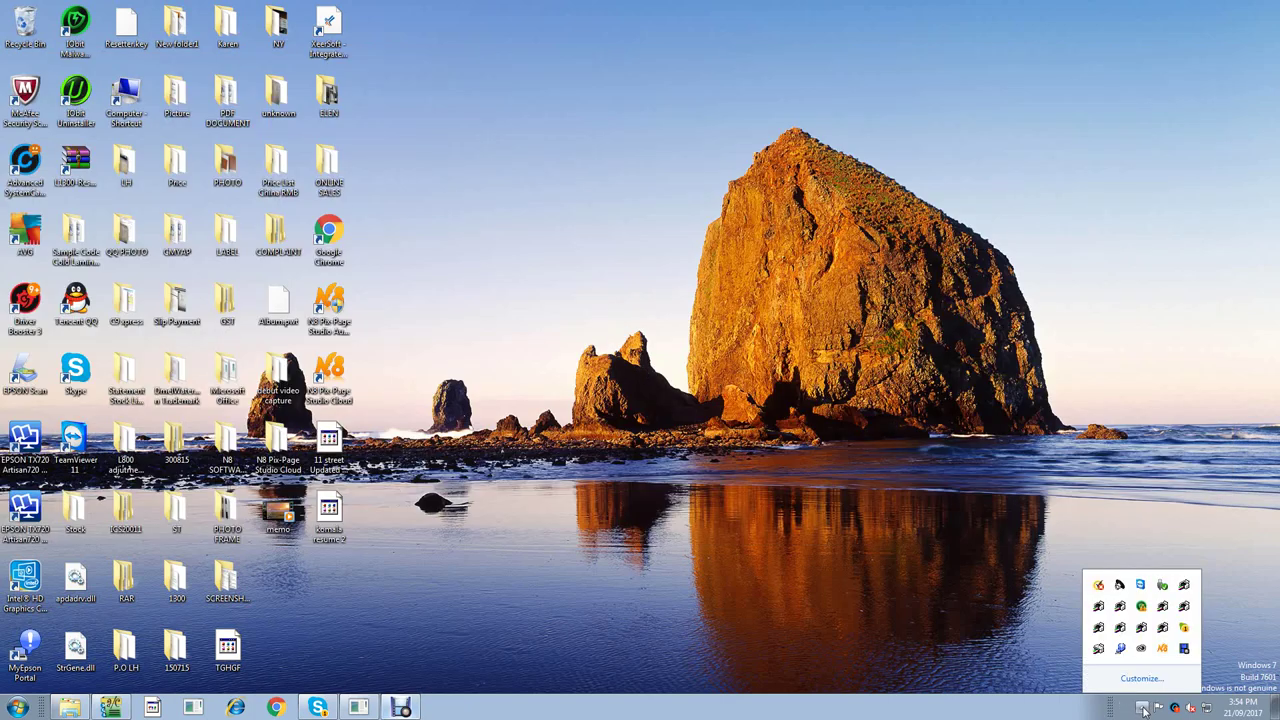
{"action": "right_click", "coordinate": [1163, 650]}
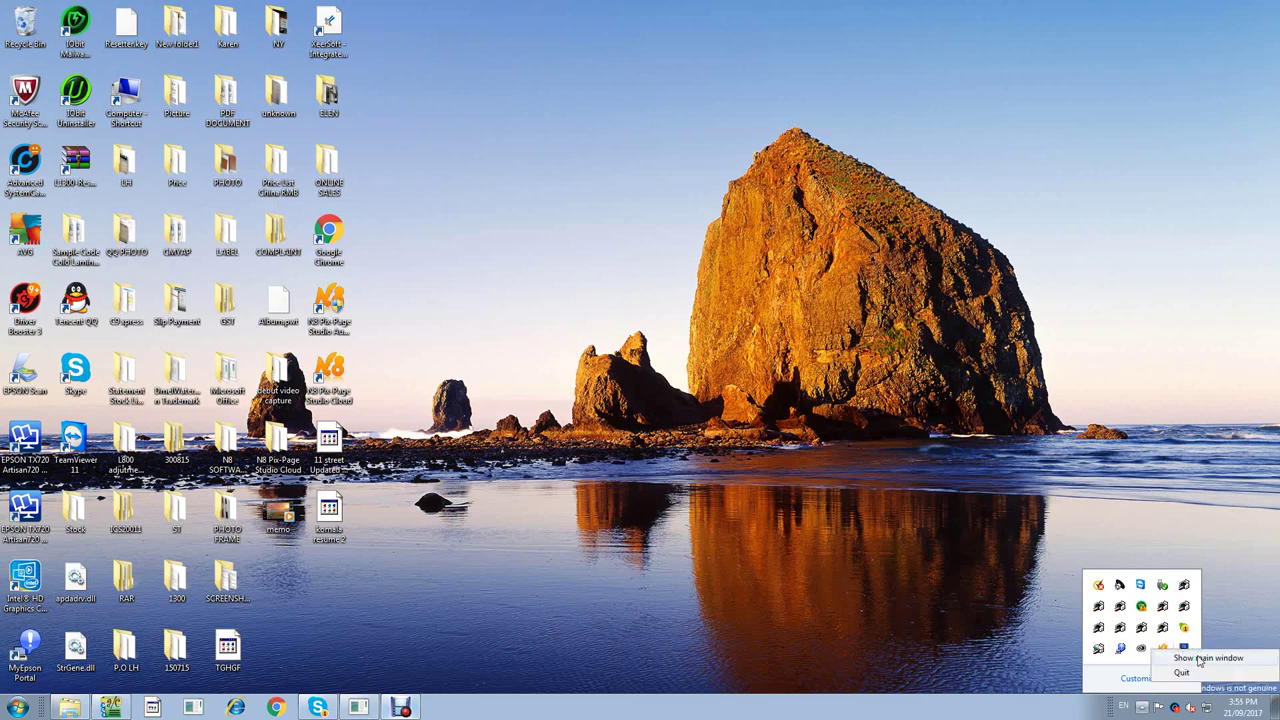
{"action": "left_click", "coordinate": [1199, 660]}
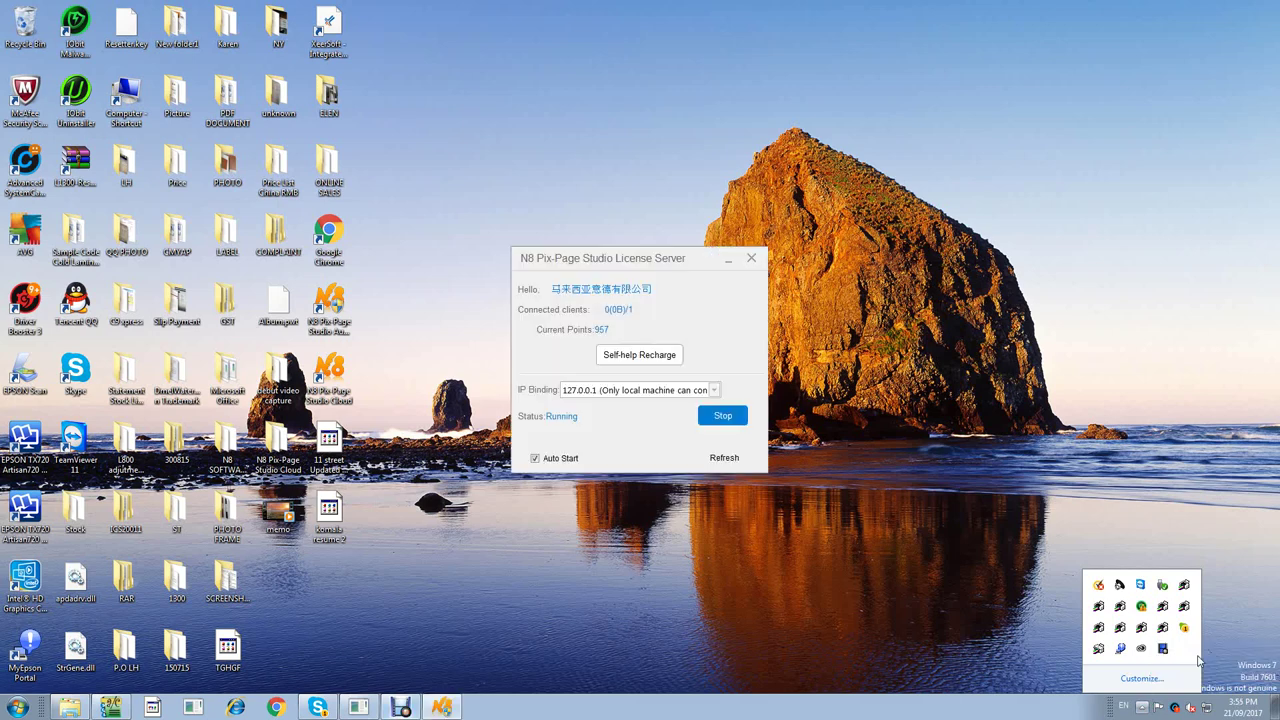
{"action": "left_click", "coordinate": [604, 344]}
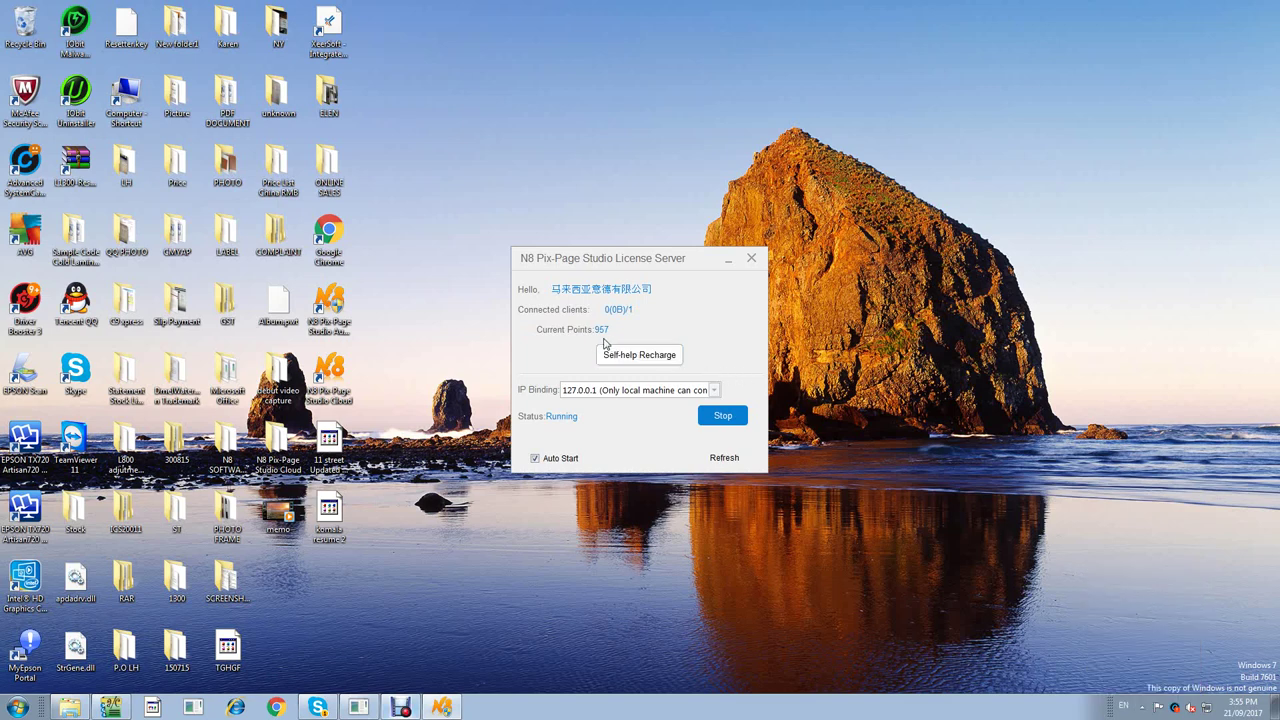
{"action": "left_click", "coordinate": [731, 259]}
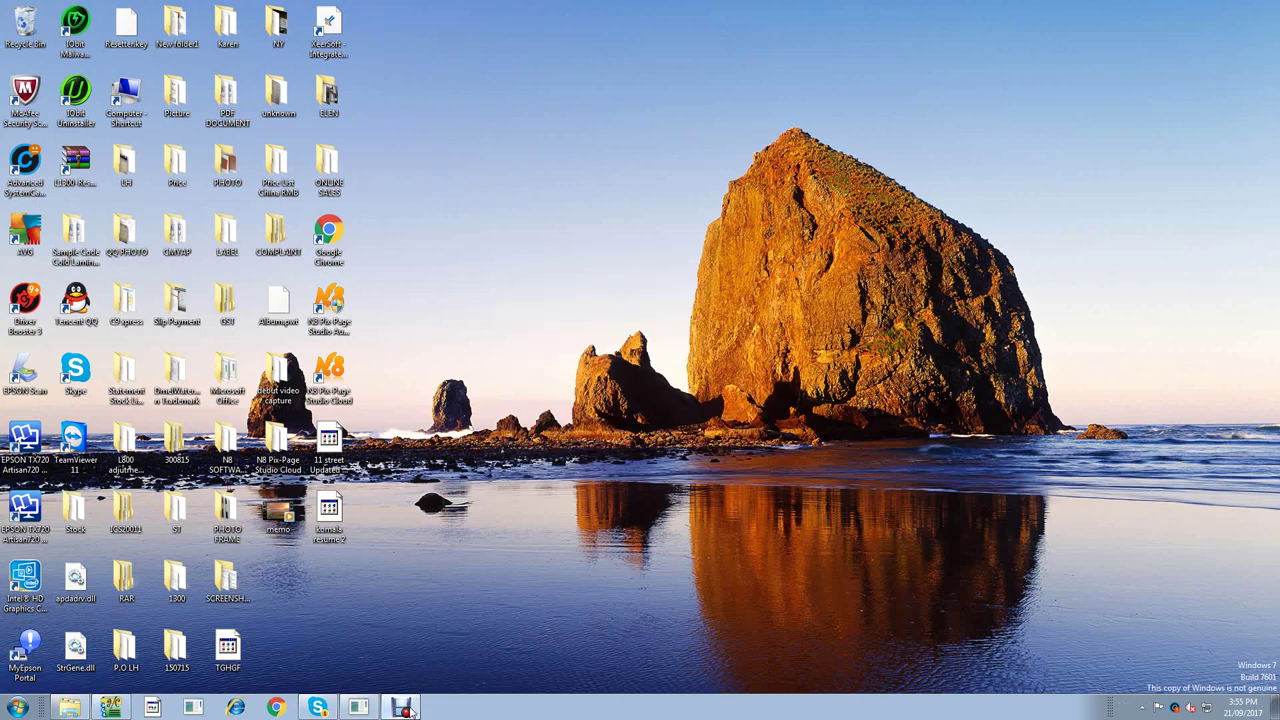